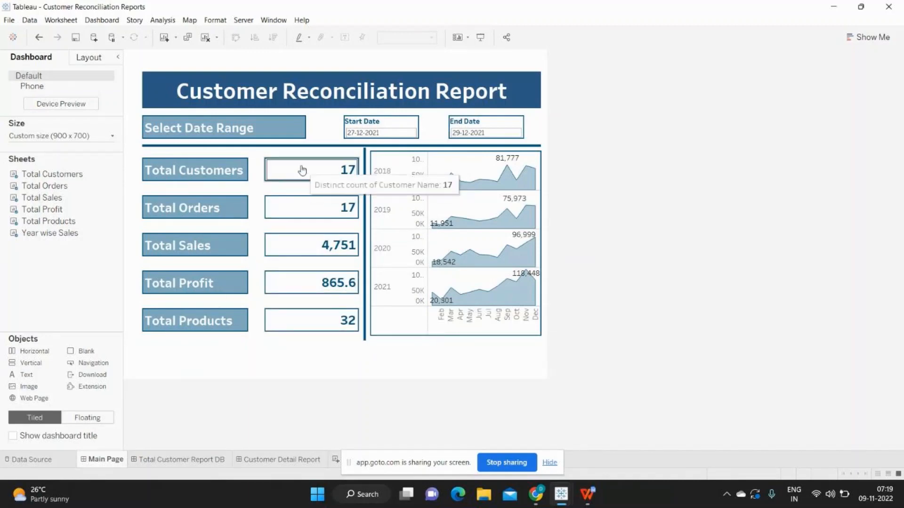
Step: Switch to the Book2 workbook and rename its blank worksheet as Total Customers
key("alt+Tab")
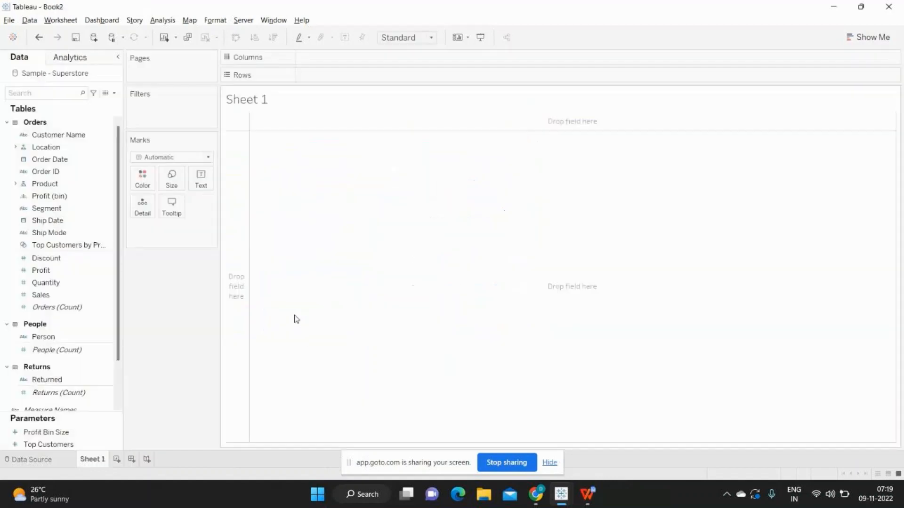
double_click(102, 462)
type("Total Customers")
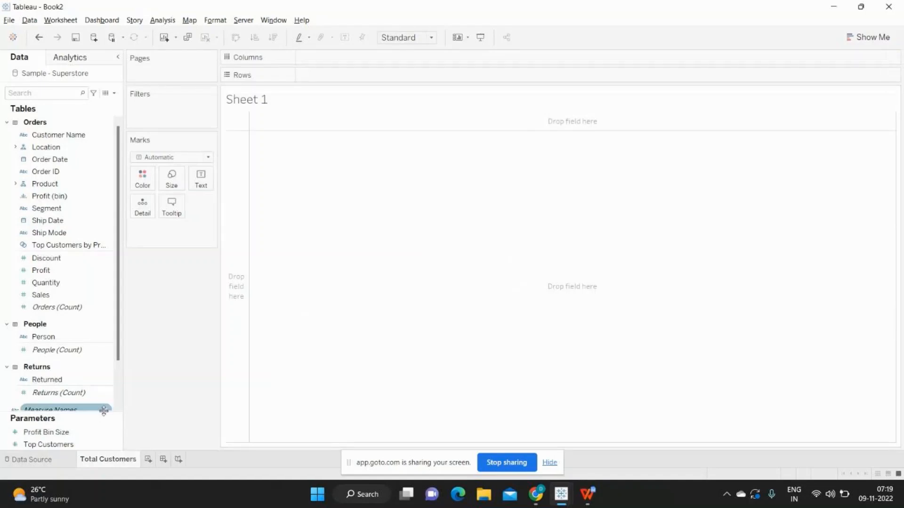
left_click(83, 435)
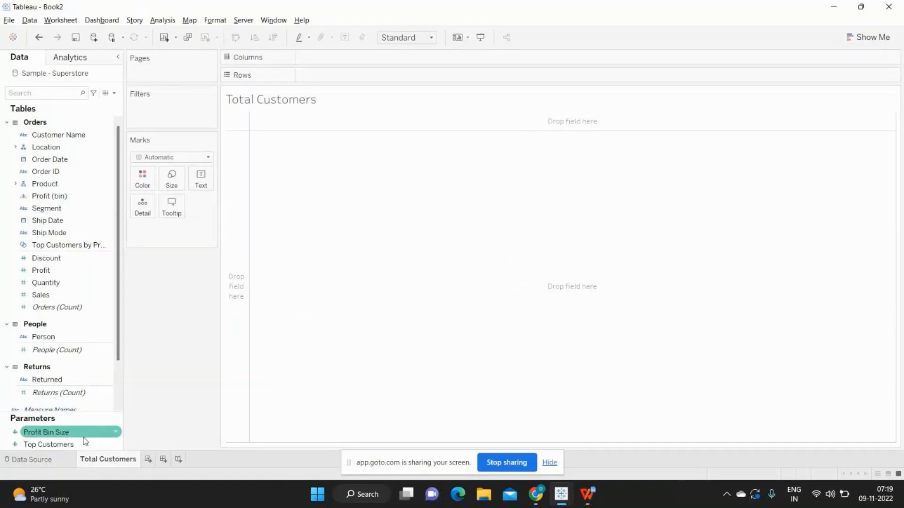
Step: Display Customer Name as text on the Total Customers sheet, aggregated as Count (Distinct)
left_click(72, 137)
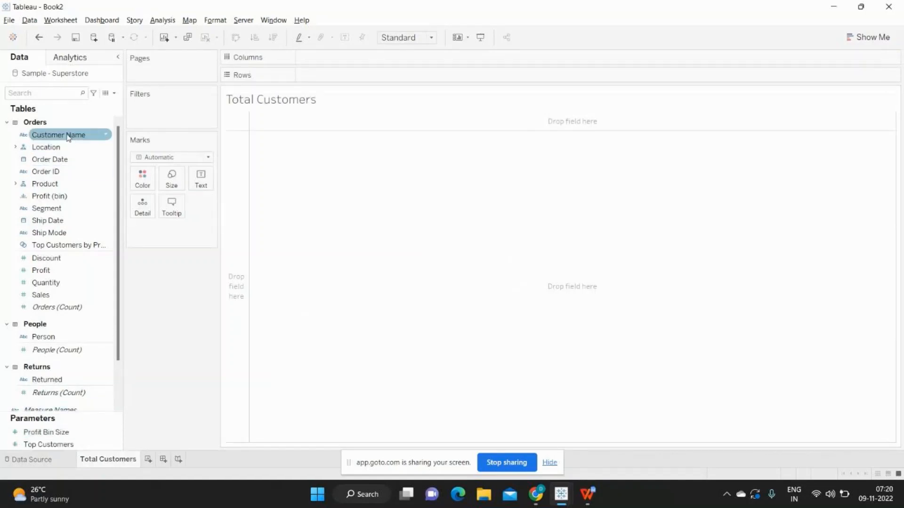
left_click_drag(67, 137, 216, 193)
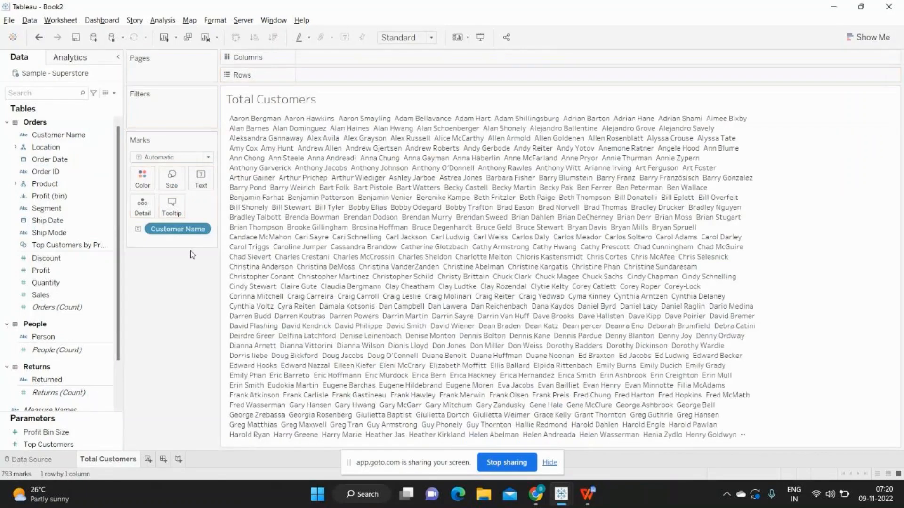
left_click(205, 229)
mouse_move(198, 361)
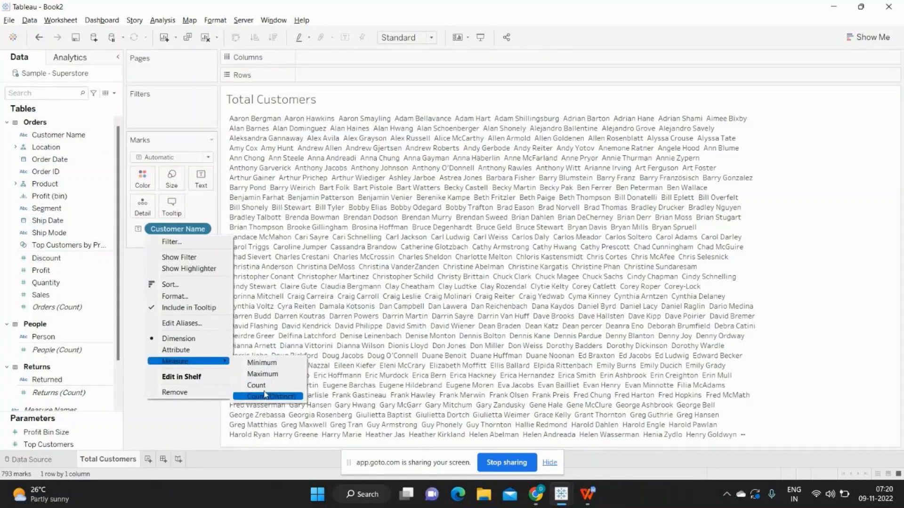
left_click(266, 396)
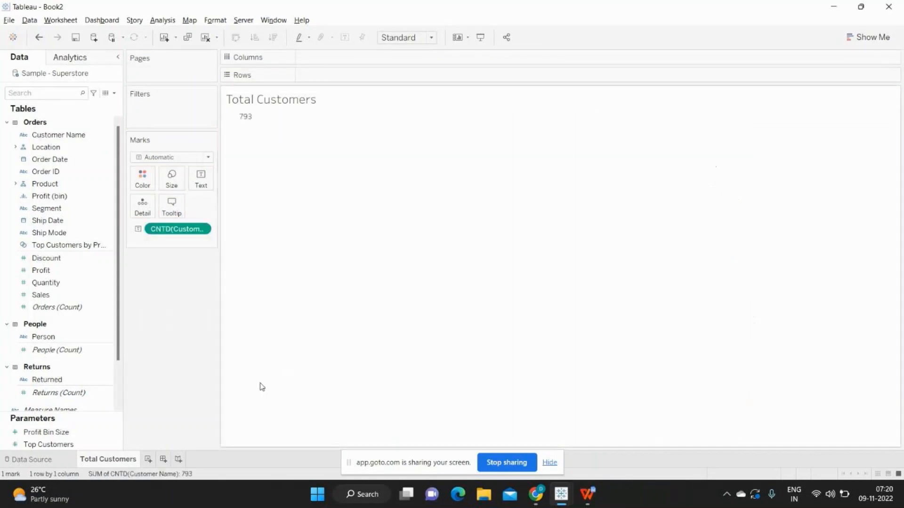
Step: Add a worksheet named Total Sales and display the sum of Sales as its text
left_click(147, 460)
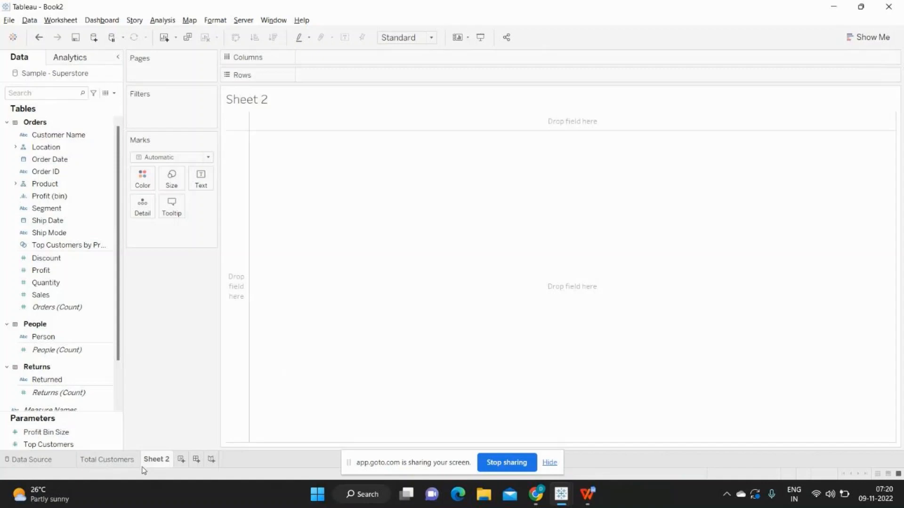
double_click(156, 460)
type("Total Sales")
key("Return")
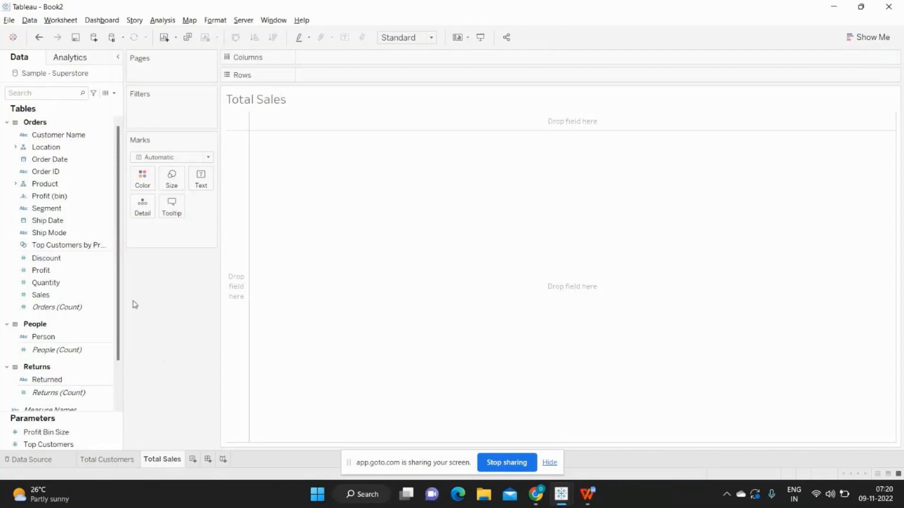
left_click(47, 295)
left_click_drag(47, 295, 199, 178)
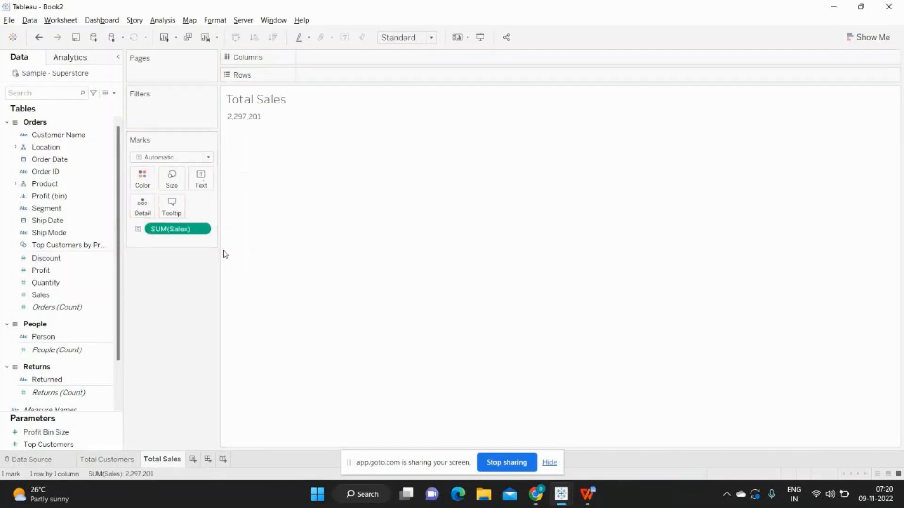
Step: Add a worksheet named Total Profit and display the sum of Profit as its text
left_click(192, 459)
double_click(193, 460)
type("Total Profit")
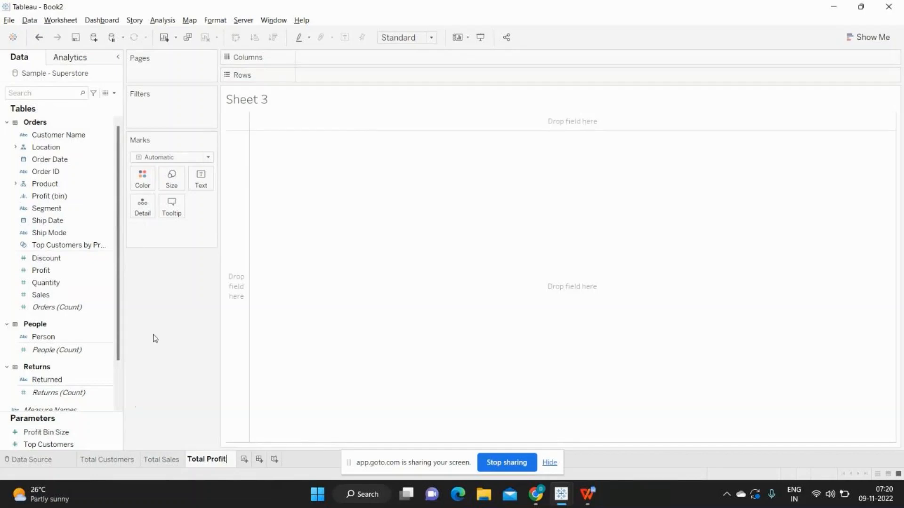
key("Return")
left_click_drag(42, 271, 207, 181)
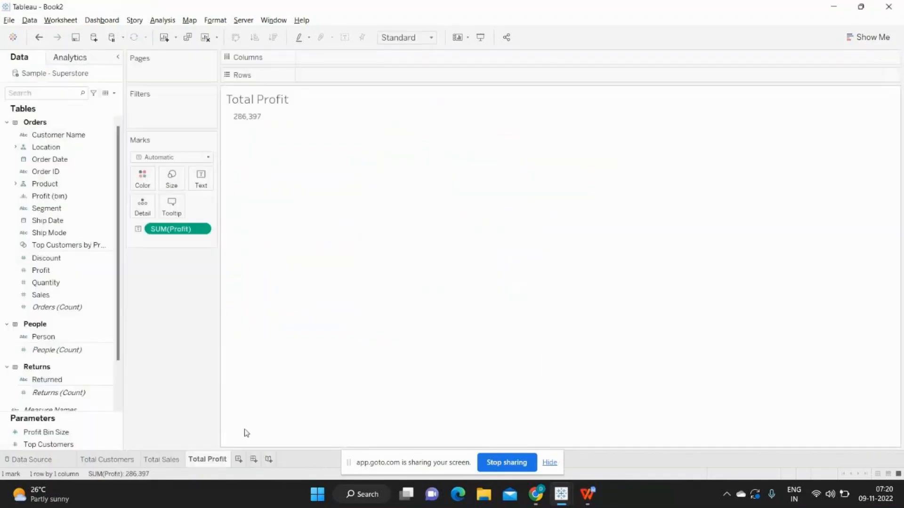
Step: Add another worksheet and name it Total Orders
left_click(239, 460)
double_click(241, 463)
type("Total Orders")
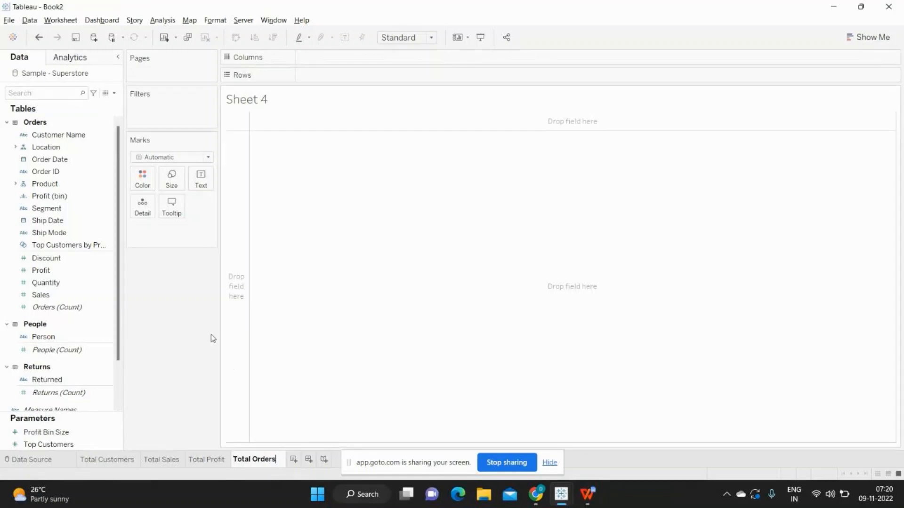
key("Return")
Step: Display Order ID as text on the Total Orders sheet, aggregated as Count (Distinct)
left_click_drag(52, 171, 211, 189)
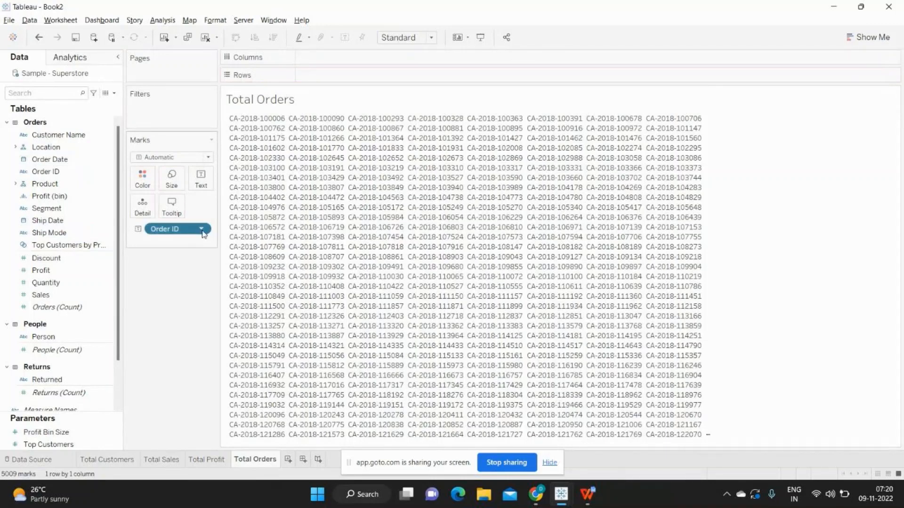
left_click(202, 231)
left_click(245, 372)
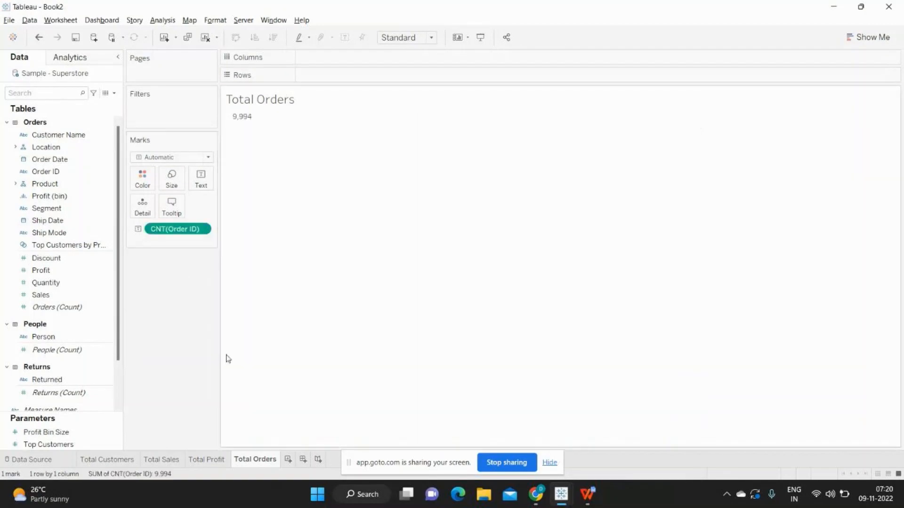
left_click(202, 230)
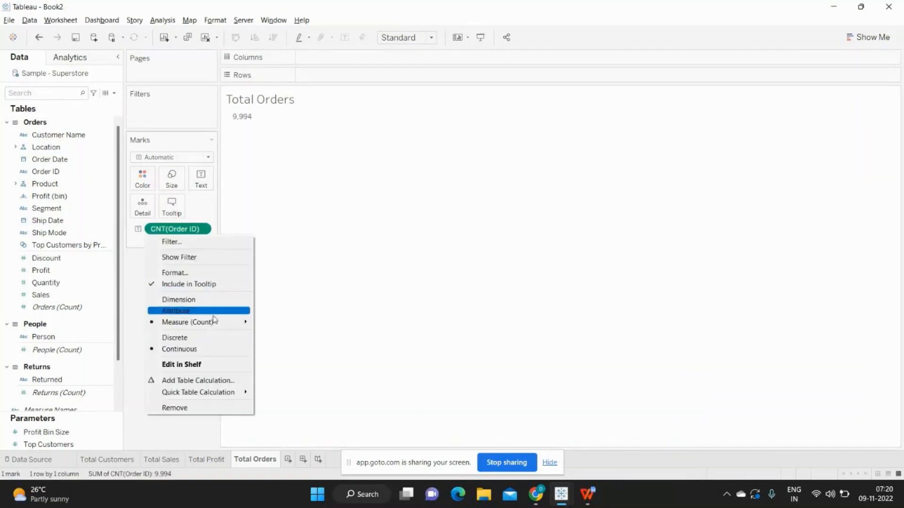
mouse_move(215, 323)
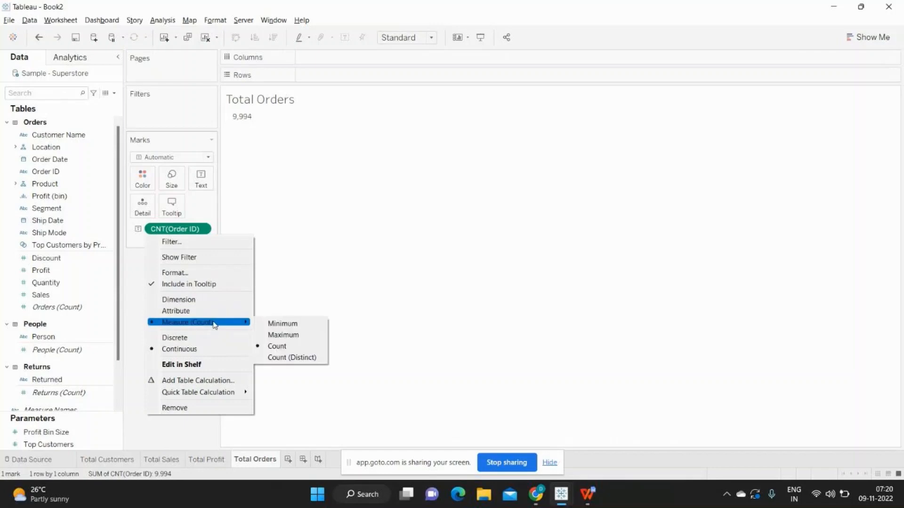
left_click(295, 357)
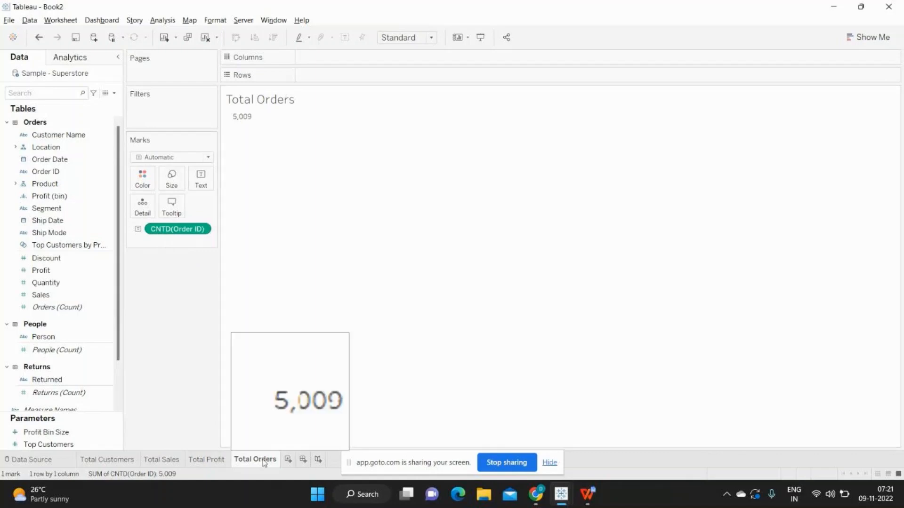
Step: Add a worksheet showing Product Name from the Product hierarchy as text, aggregated as Count (Distinct)
left_click(288, 460)
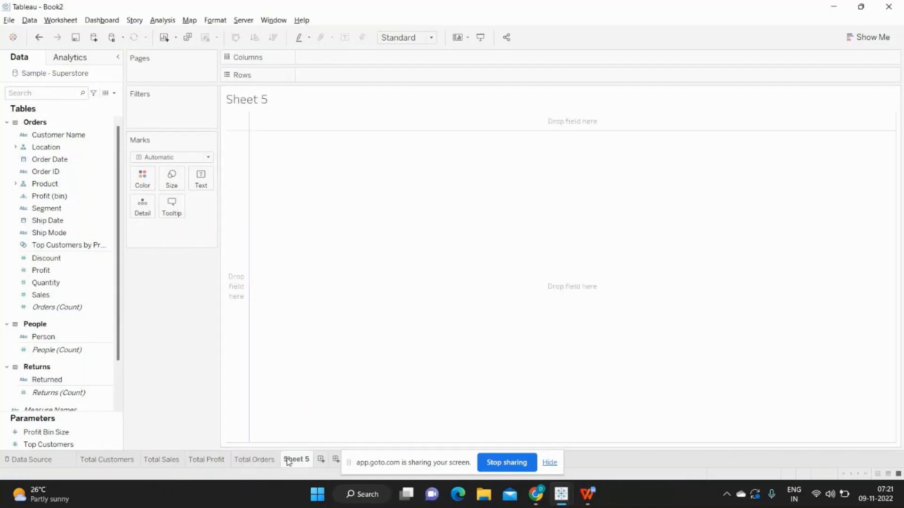
key("alt+Tab")
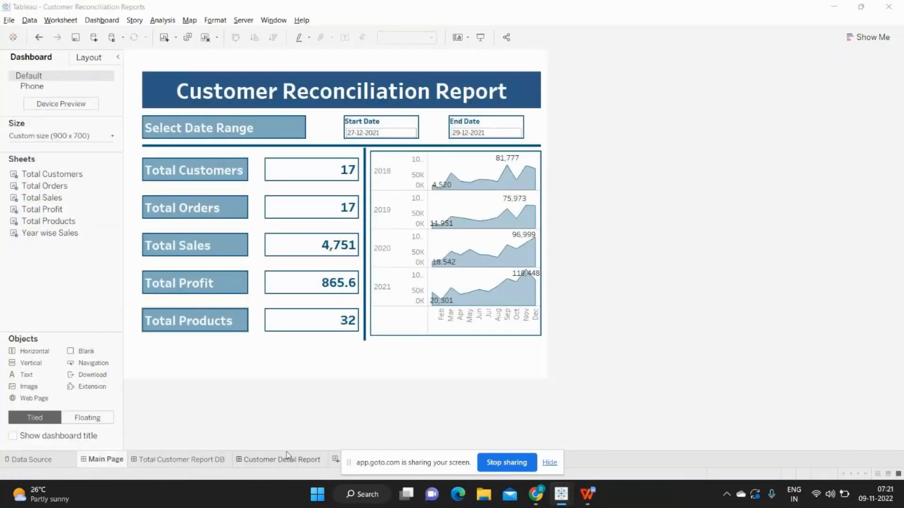
key("alt+Tab")
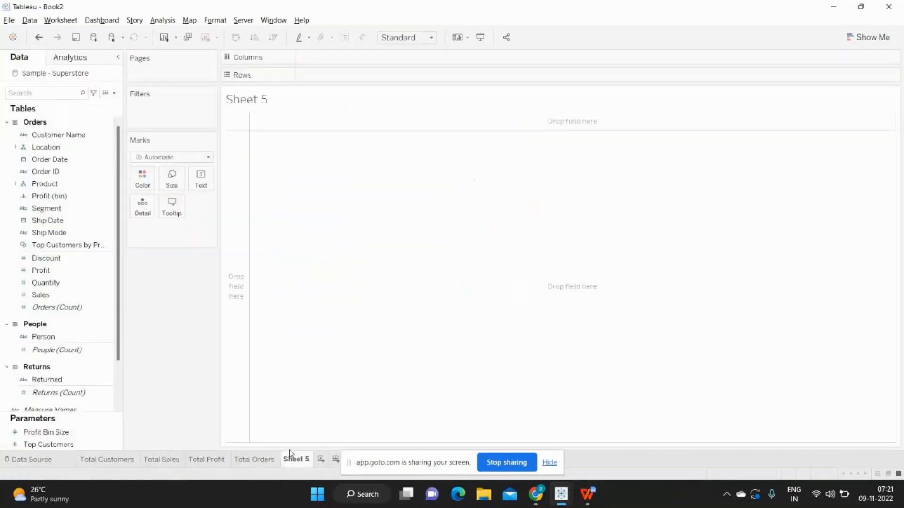
left_click(15, 183)
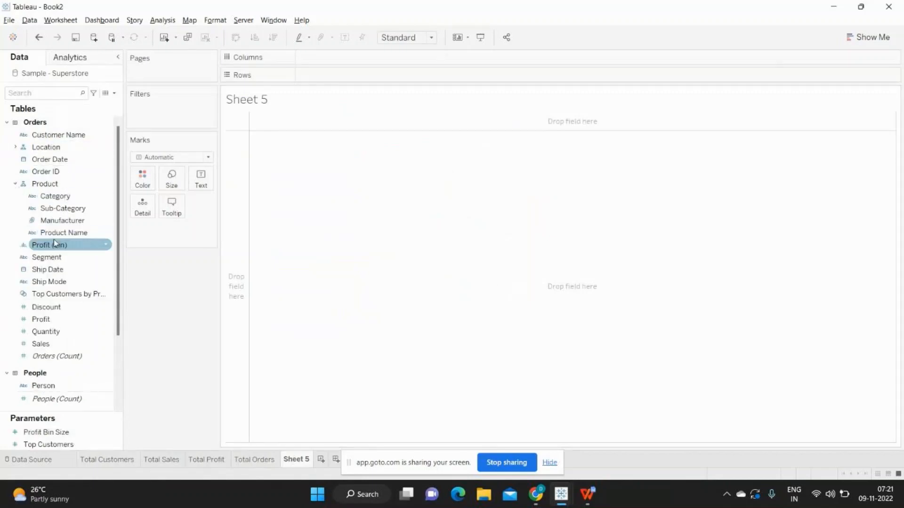
left_click_drag(61, 237, 209, 214)
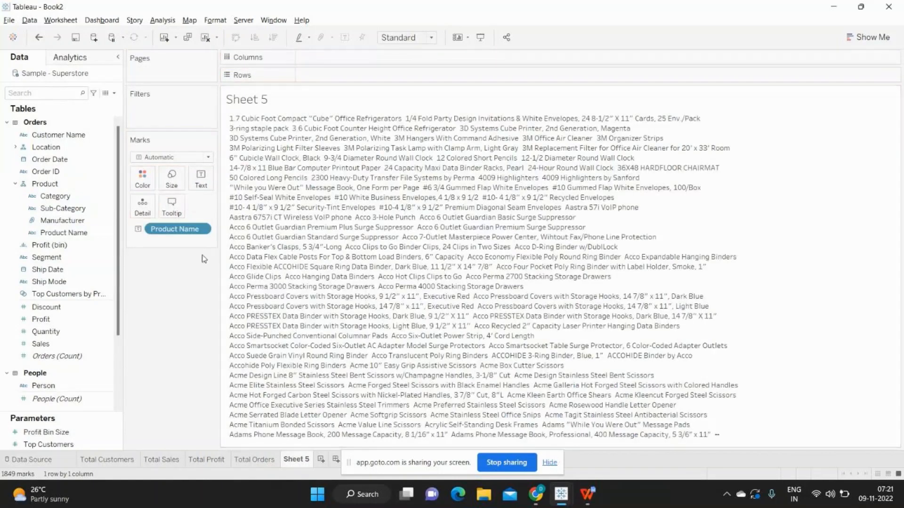
left_click(203, 230)
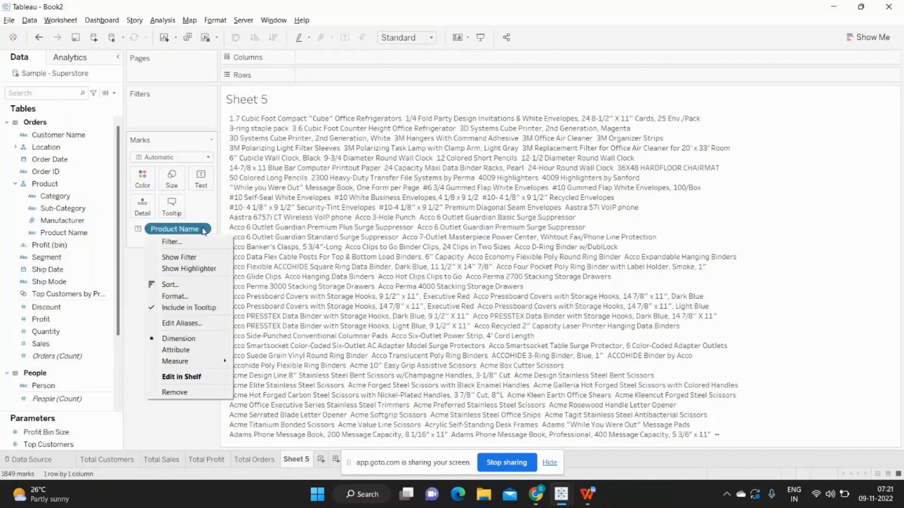
mouse_move(207, 361)
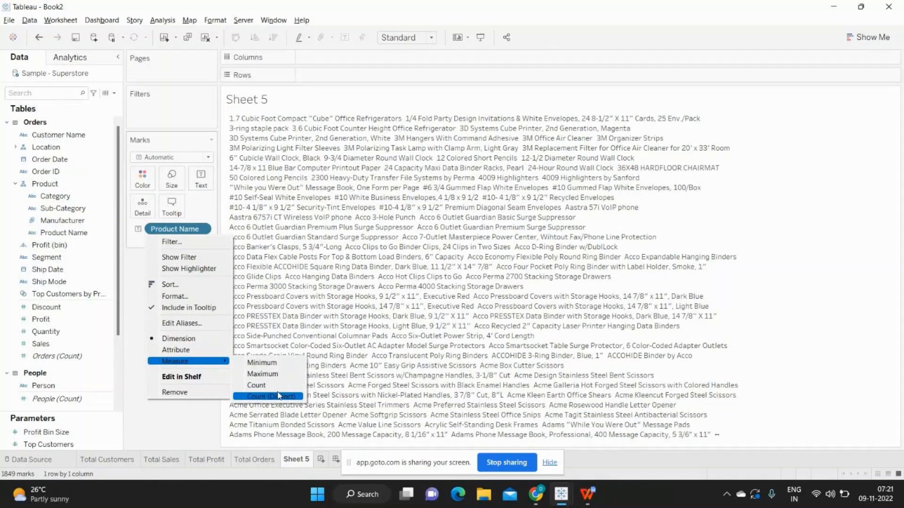
left_click(273, 385)
left_click(204, 230)
mouse_move(225, 329)
left_click(277, 357)
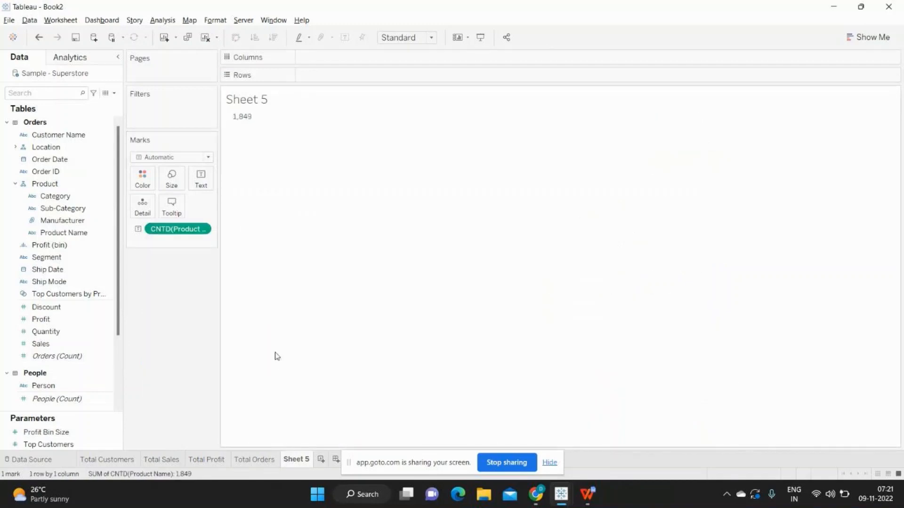
Step: Rename the product count worksheet as Total Products
double_click(295, 459)
type("Total Pod")
key("BackSpace")
key("BackSpace")
type("roducts")
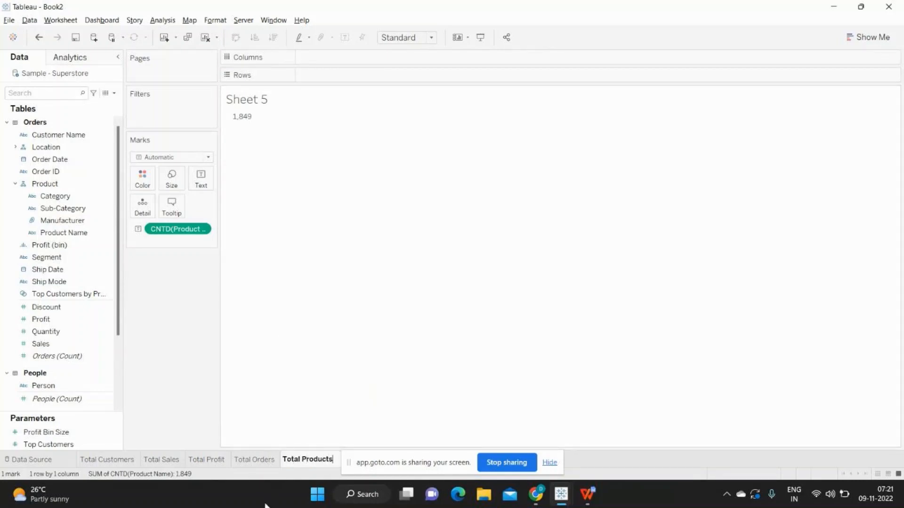
key("Return")
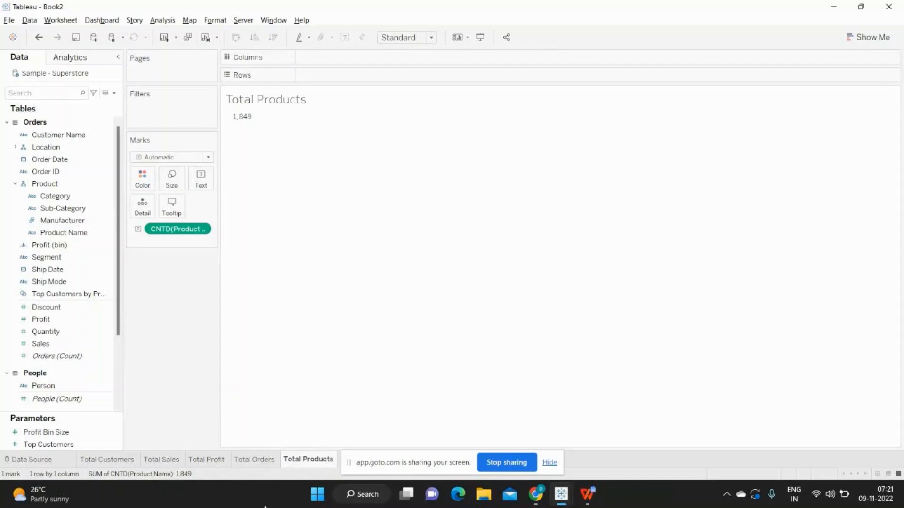
Step: Move the screen-sharing bar clear of the sheet tabs and check the Main Page dashboard in the Customer Reconciliation Reports workbook
left_click_drag(398, 471, 673, 496)
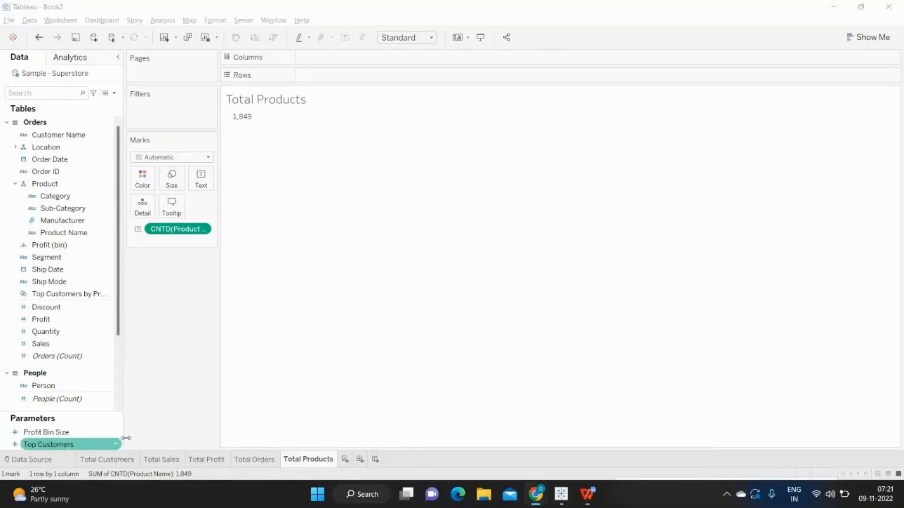
left_click(296, 376)
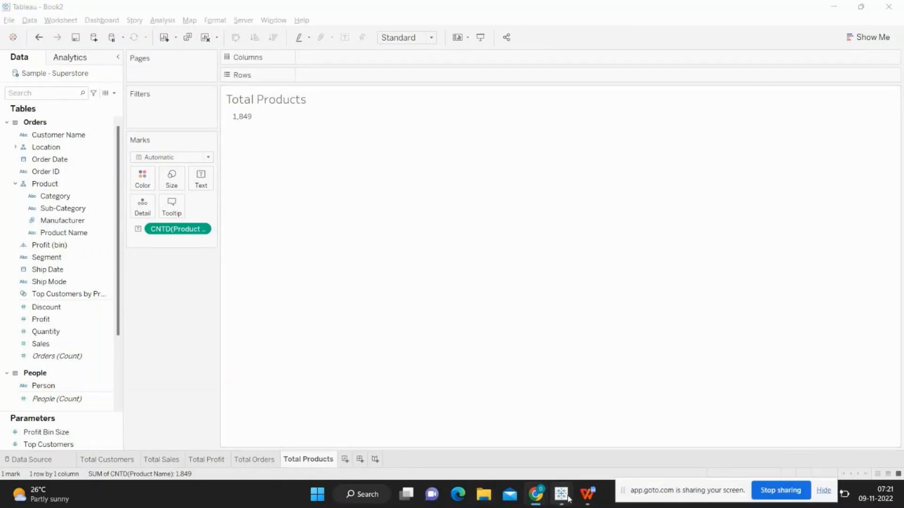
mouse_move(568, 485)
left_click(509, 421)
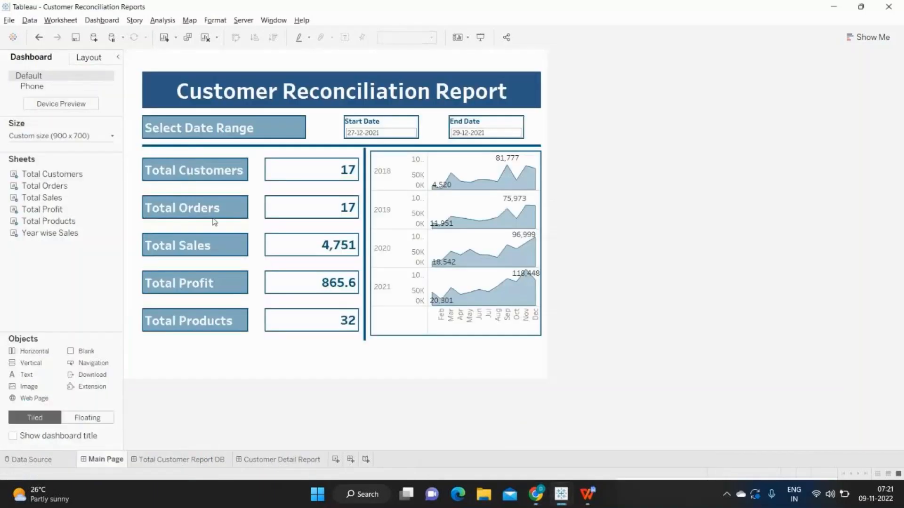
mouse_move(561, 494)
left_click(598, 419)
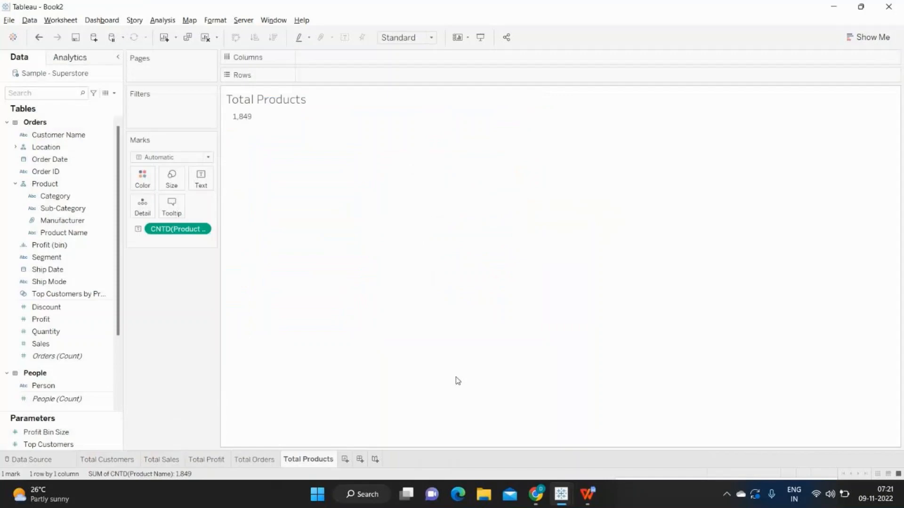
Step: Add a dashboard to Book2 and set its fixed width to 900 px
left_click(360, 460)
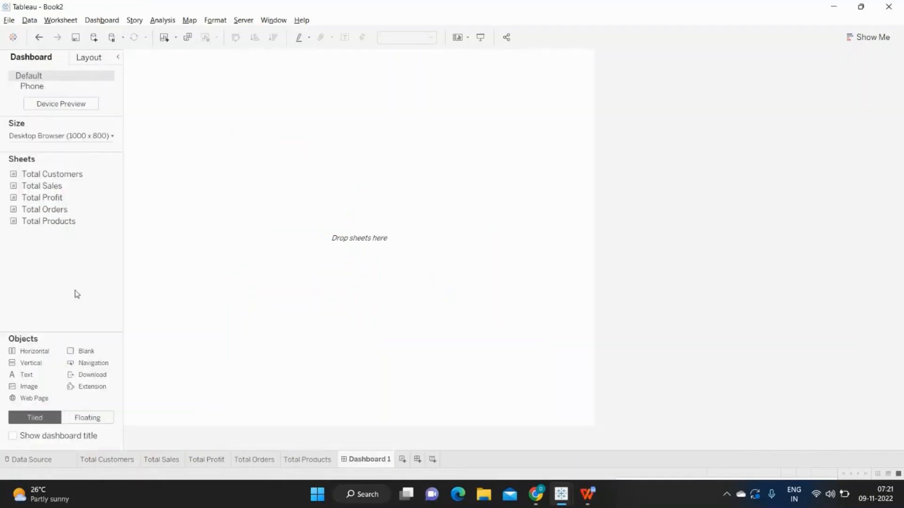
left_click(55, 139)
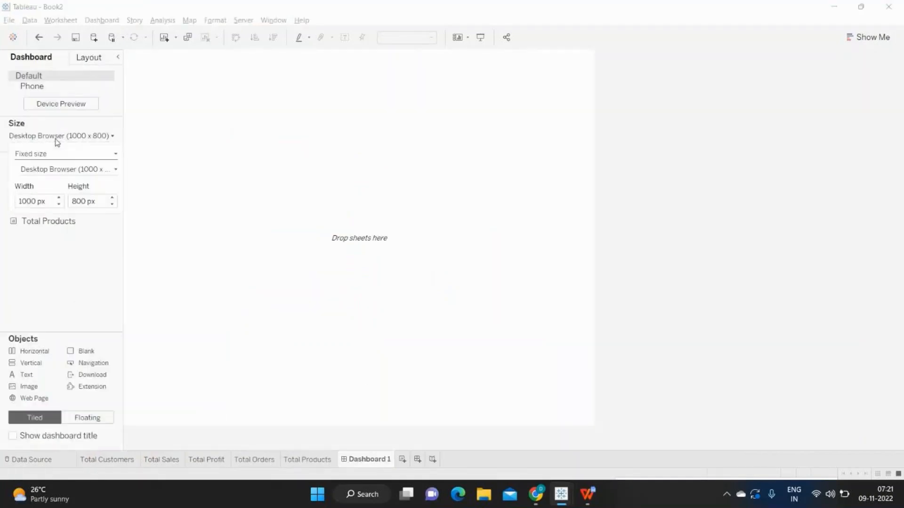
left_click(59, 204)
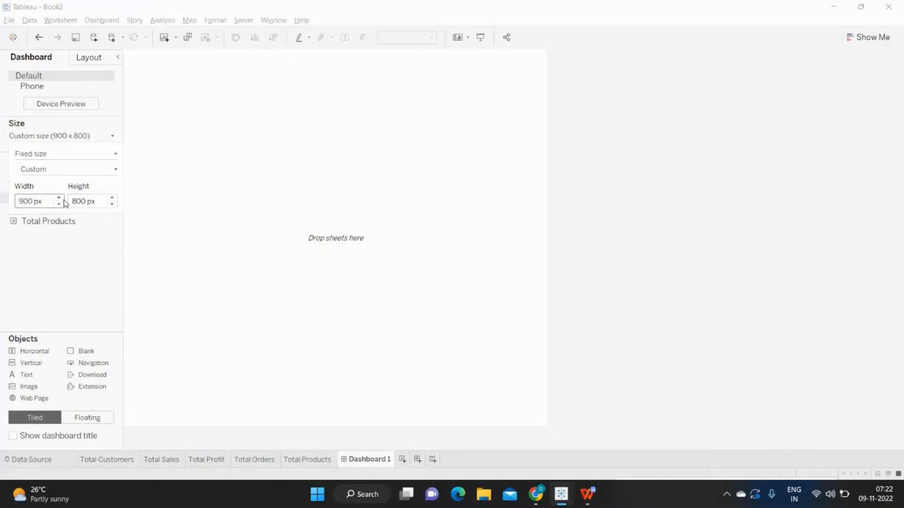
Step: Switch new dashboard objects to floating and add a text object near the dashboard's upper-left corner
left_click(55, 284)
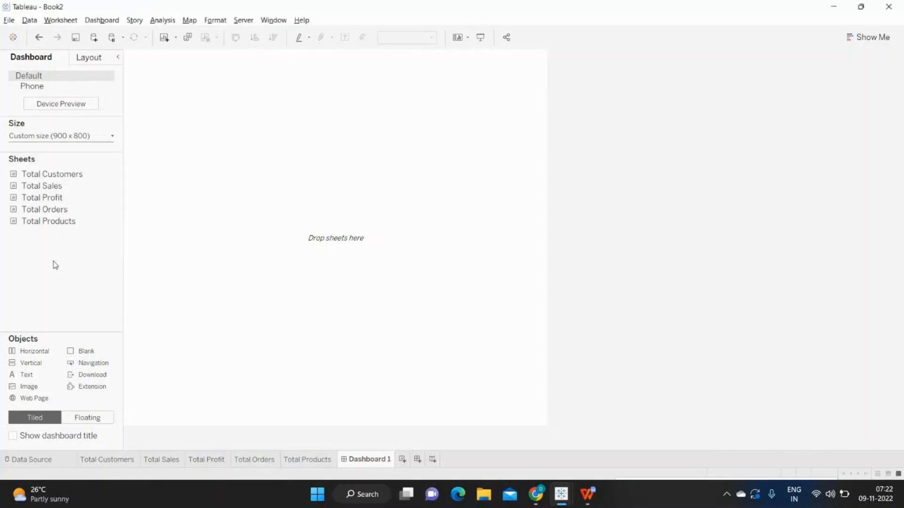
mouse_move(31, 363)
left_mouse_down()
mouse_move(60, 325)
mouse_move(181, 55)
left_mouse_up()
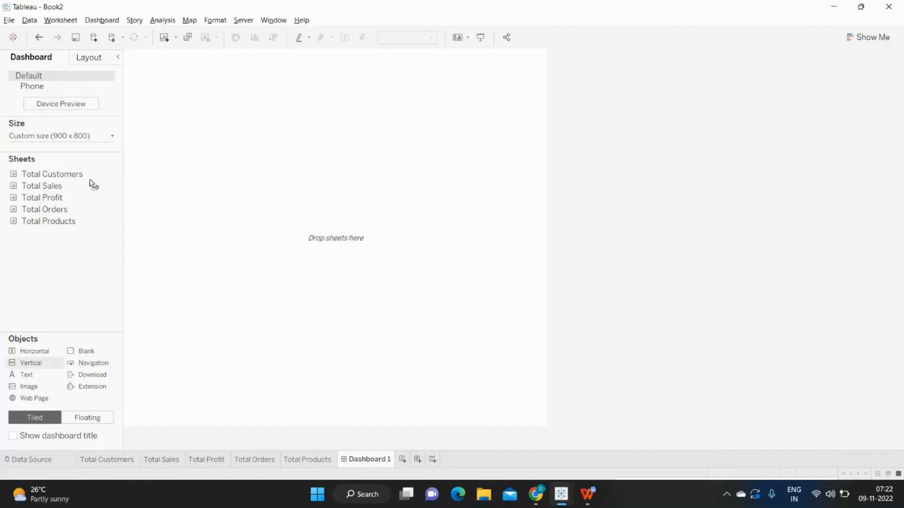
left_click(73, 421)
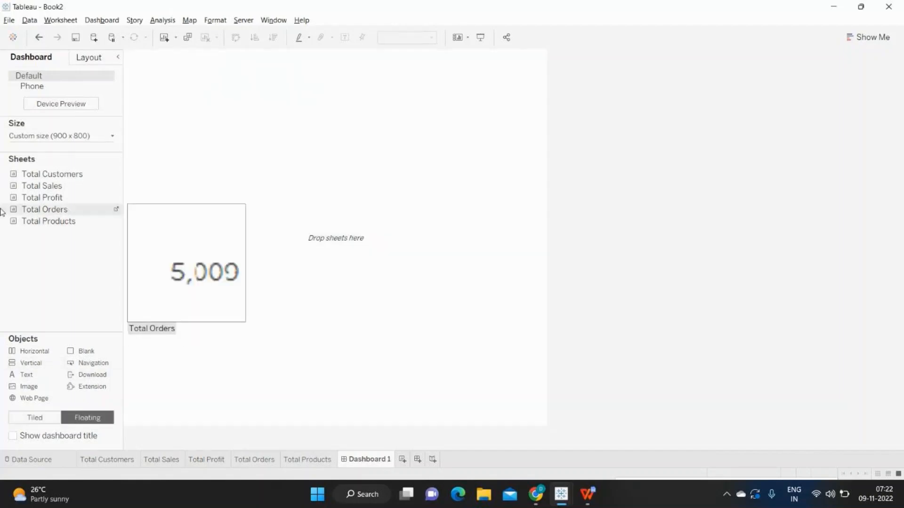
left_click_drag(28, 376, 145, 76)
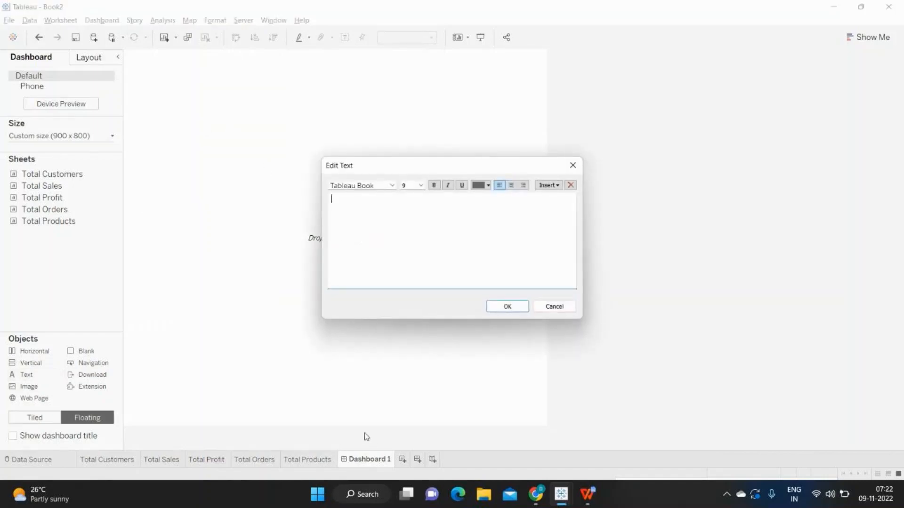
Step: Copy the title "Customer Reconciliation Report" from the first page of the WPS document and paste it into the Tableau text object
mouse_move(585, 500)
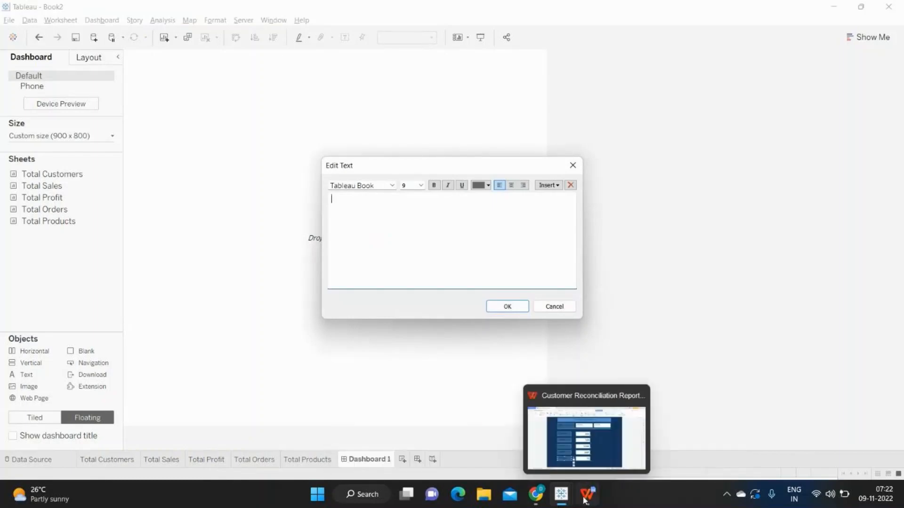
left_click(584, 459)
scroll(480, 414, "up", 5)
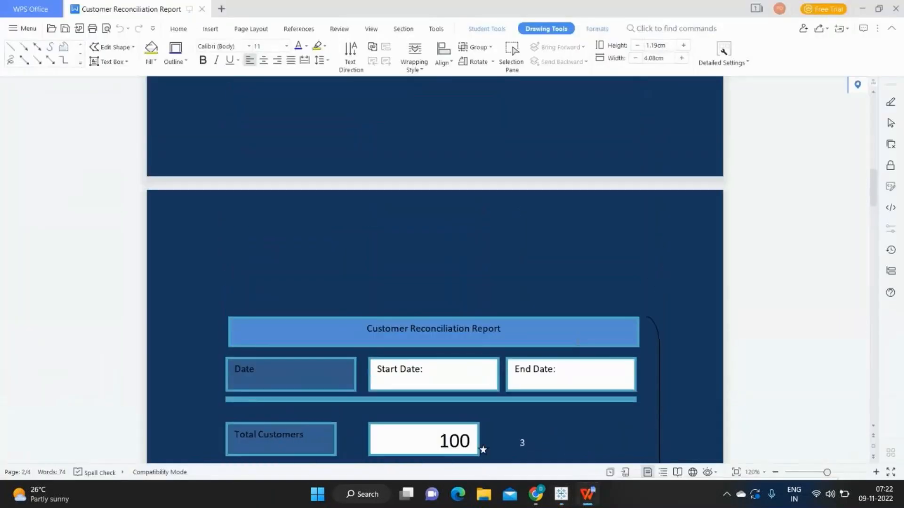
left_click(442, 336)
scroll(443, 337, "up", 10)
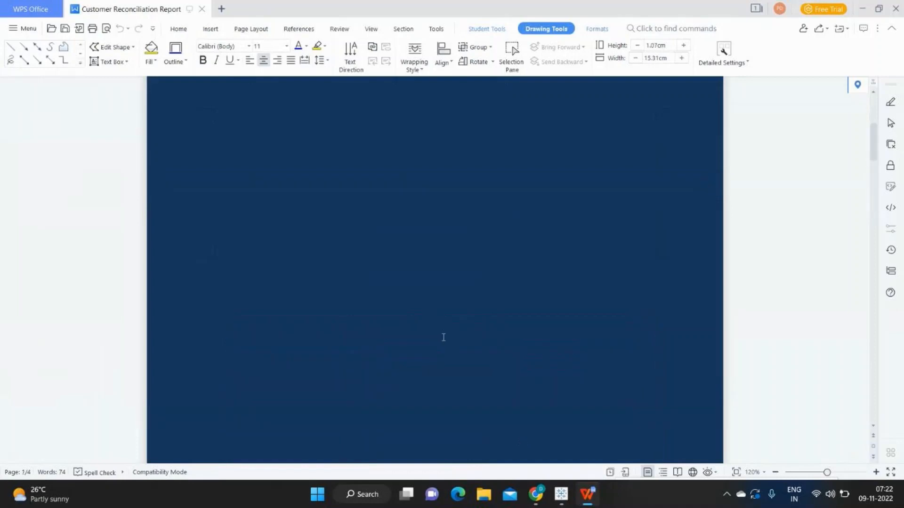
left_click_drag(296, 180, 609, 188)
key("ctrl+c")
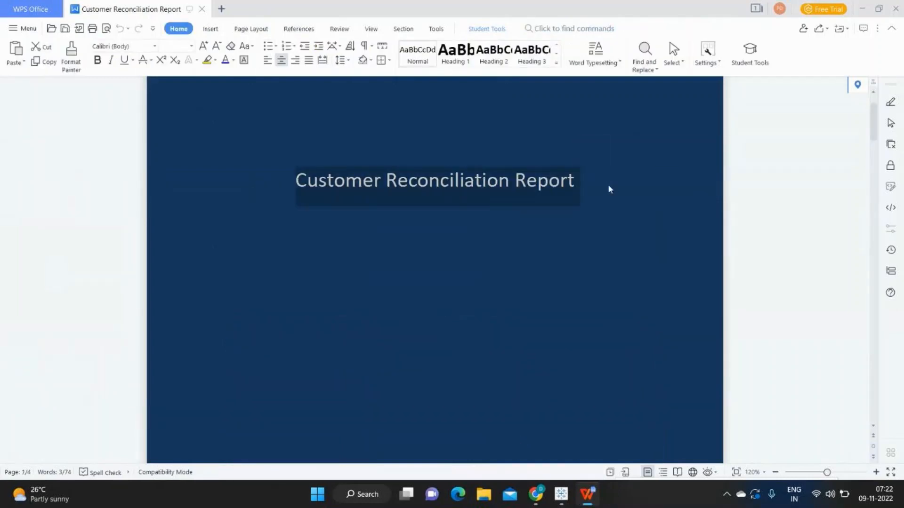
key("alt+Tab")
key("ctrl+v")
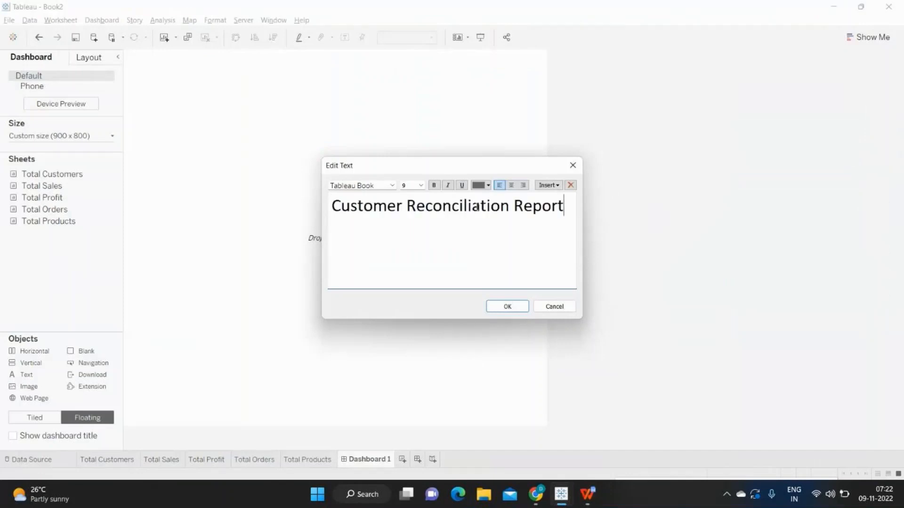
Step: Make the whole title text bold and set its font to Tableau Bold
key("ctrl+a")
left_click(433, 185)
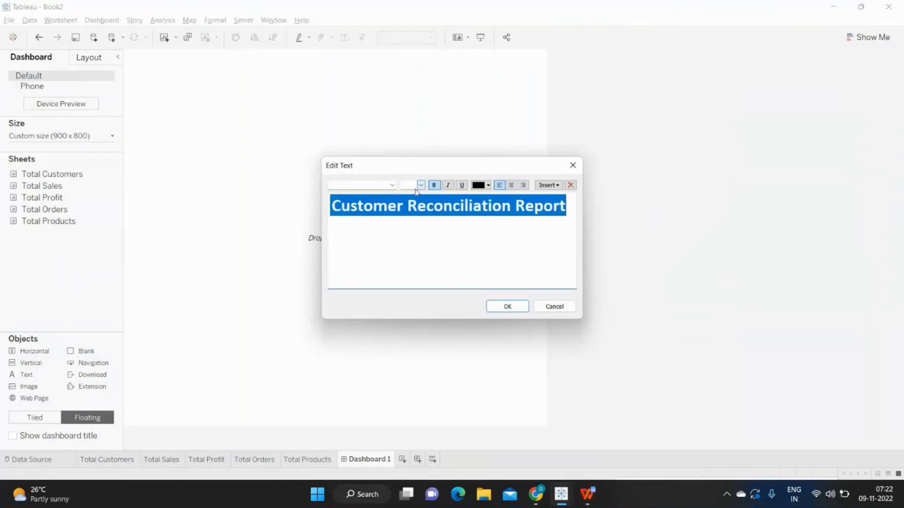
left_click(393, 185)
scroll(402, 311, "up", 4)
scroll(403, 311, "up", 20)
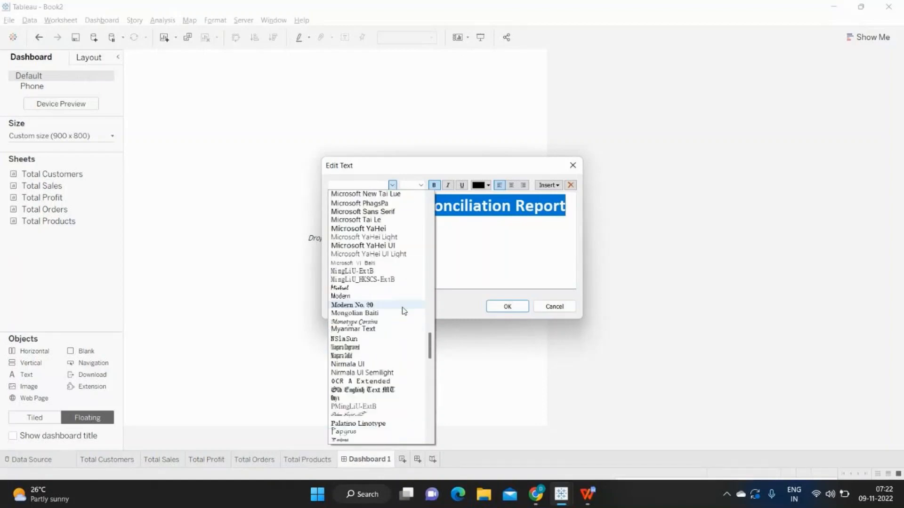
scroll(406, 310, "up", 20)
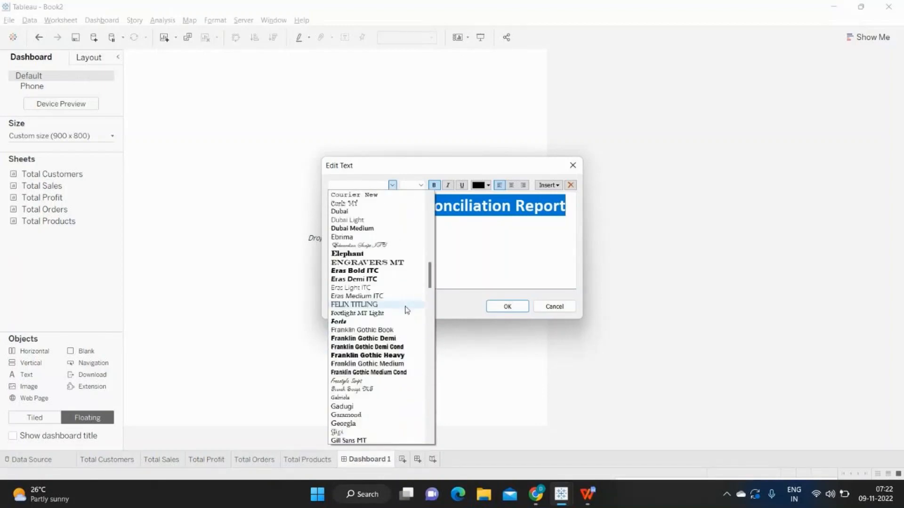
scroll(405, 310, "up", 15)
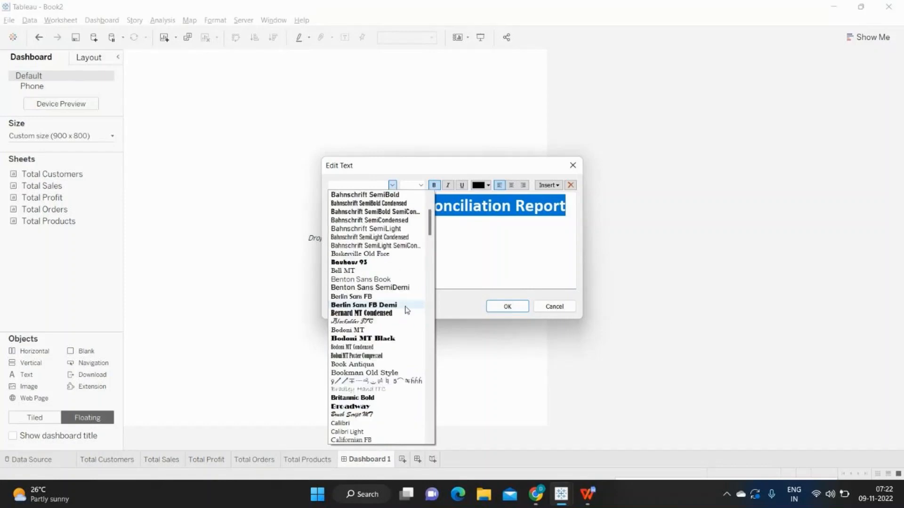
scroll(406, 309, "down", 20)
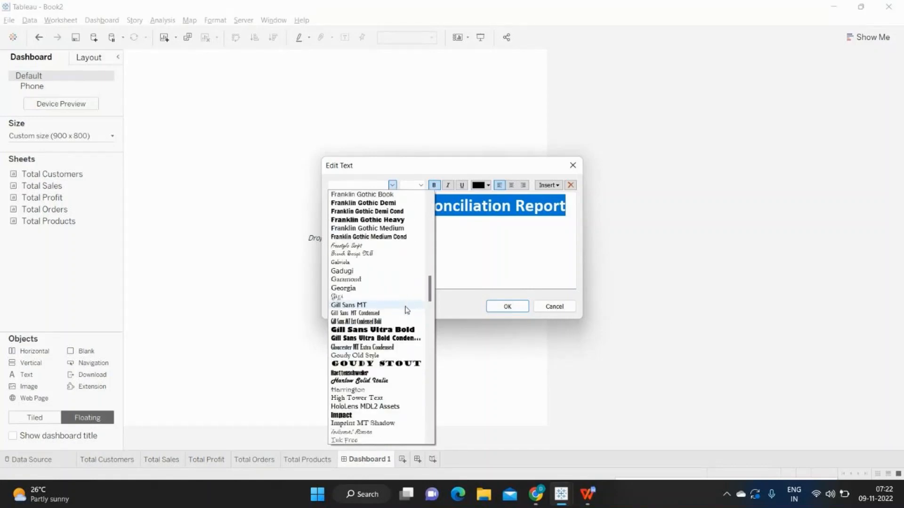
scroll(406, 309, "down", 5)
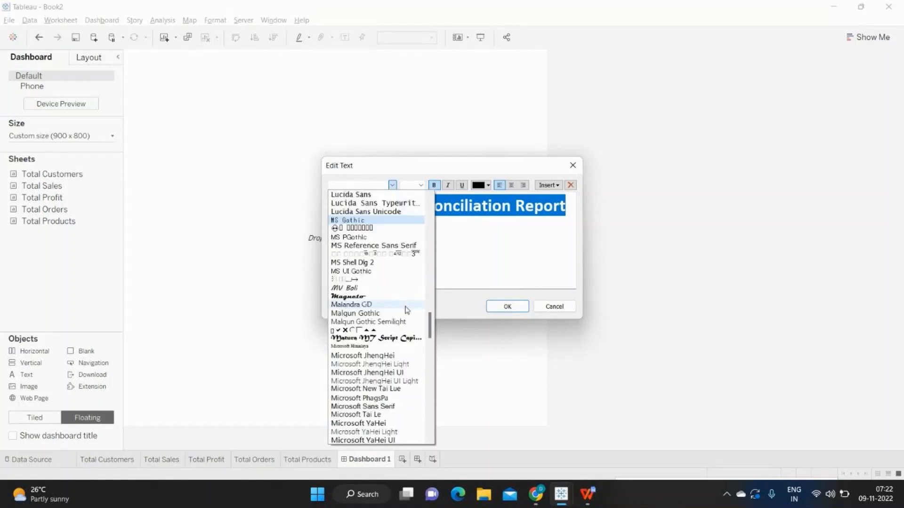
scroll(406, 310, "down", 20)
scroll(406, 310, "down", 6)
left_click(366, 269)
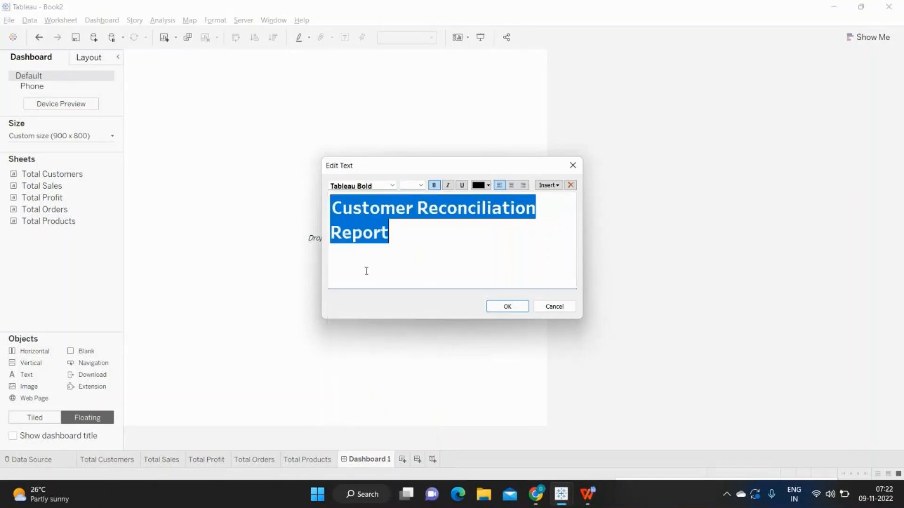
Step: Set the title's font size to 36 and apply the text to the dashboard
left_click(421, 185)
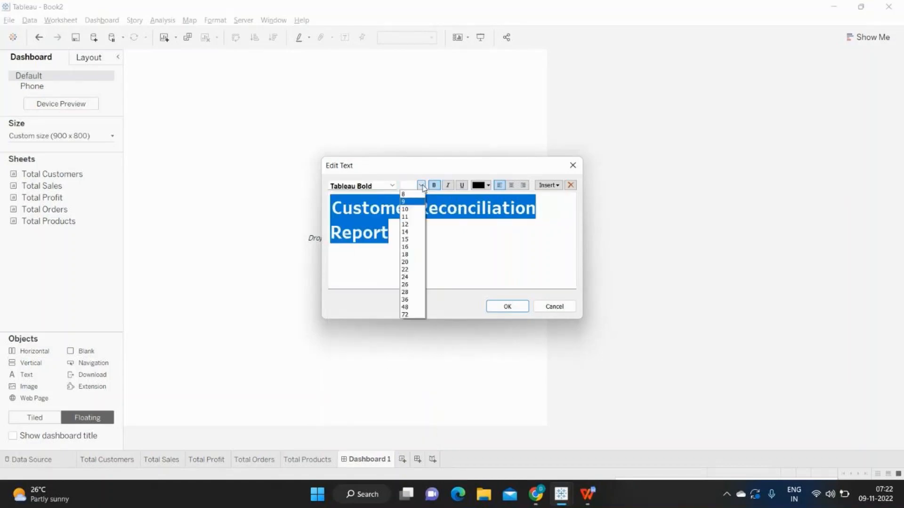
left_click(412, 277)
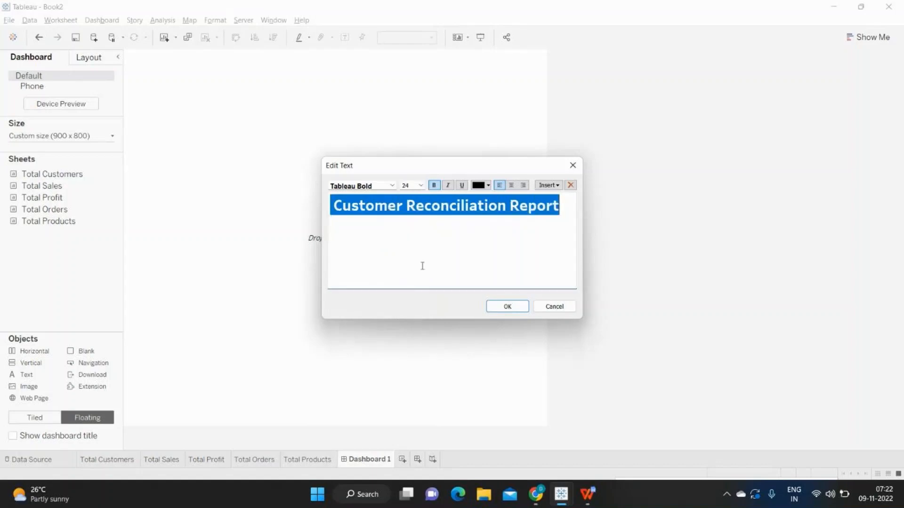
left_click(421, 185)
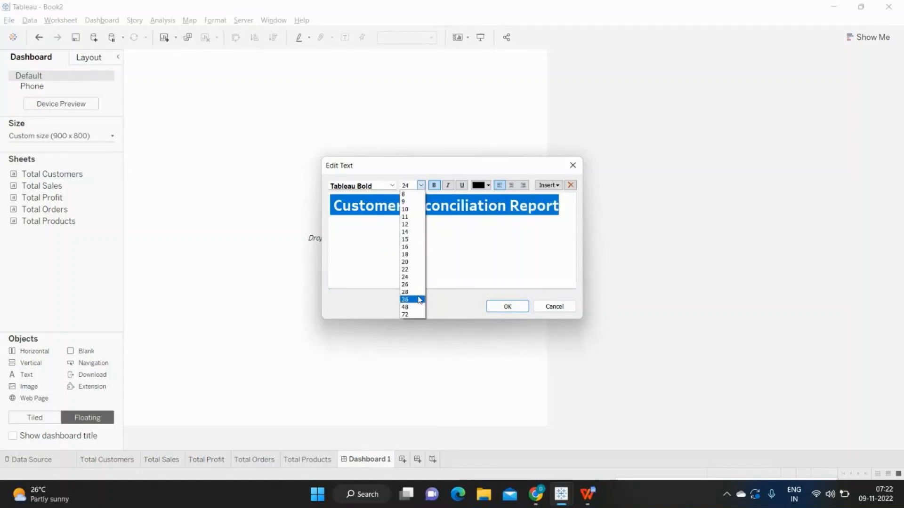
left_click(420, 300)
left_click(506, 306)
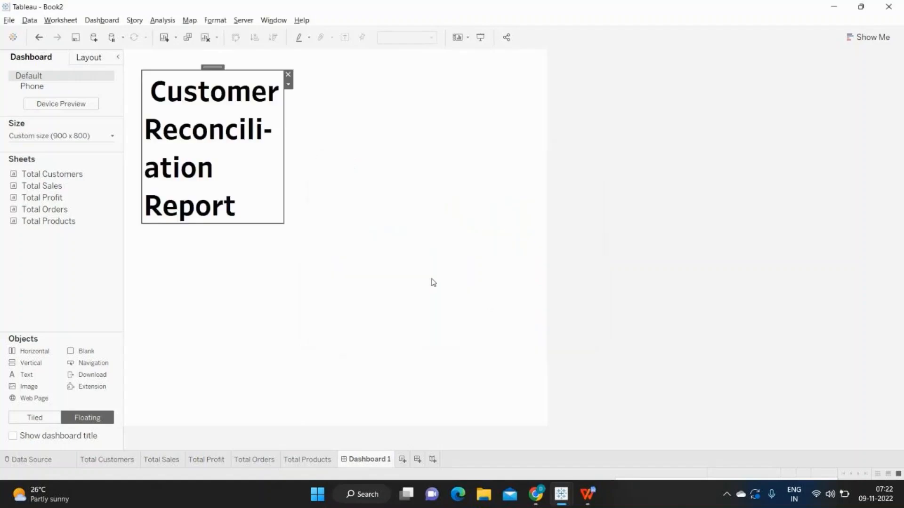
Step: Widen the title text box across most of the dashboard and set the title's font size to 28
left_click_drag(284, 166, 523, 160)
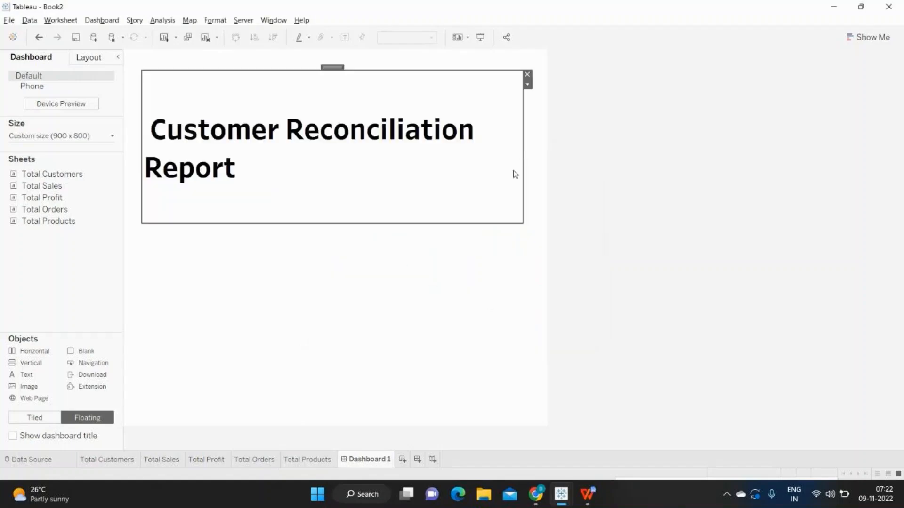
double_click(382, 181)
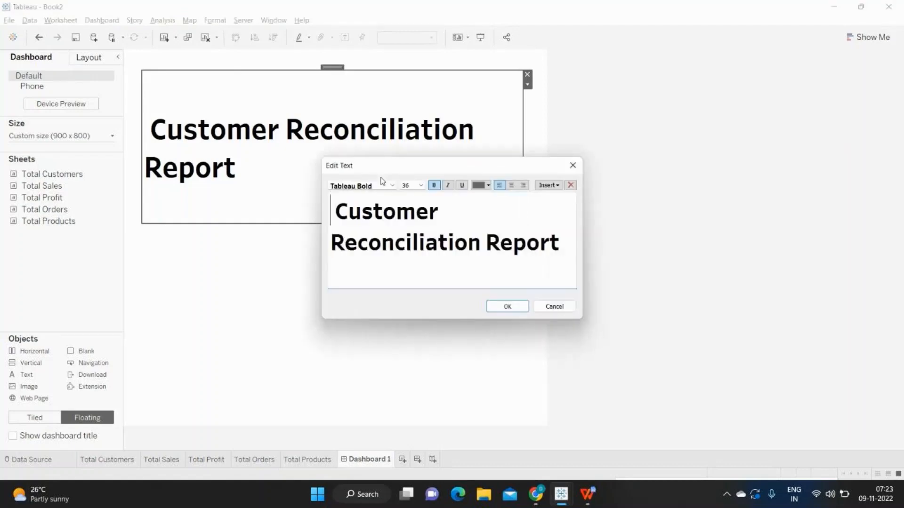
key("ctrl+a")
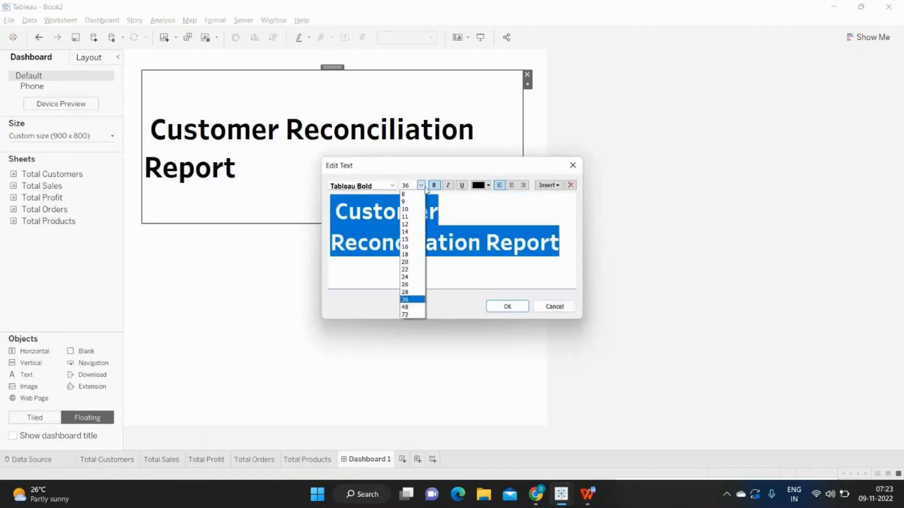
left_click(420, 293)
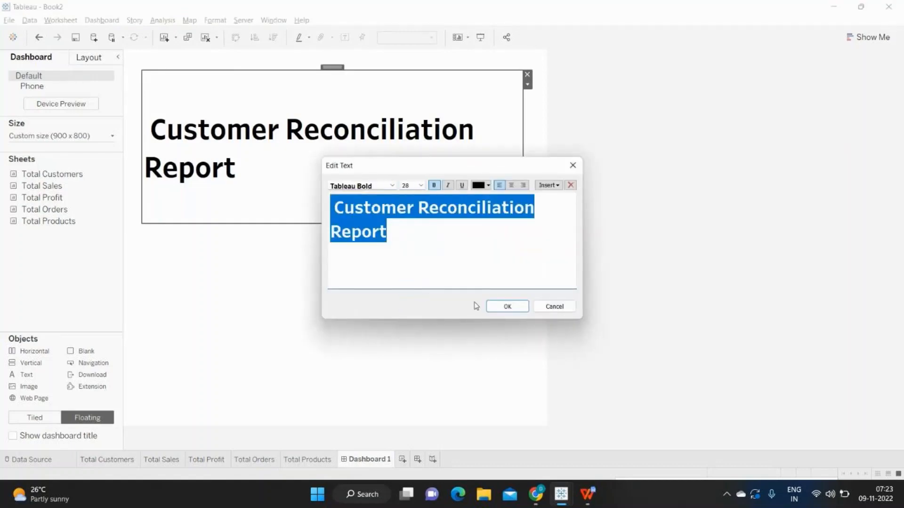
left_click(499, 307)
Step: Centre the title text and shorten its box to the height of a single line
double_click(456, 119)
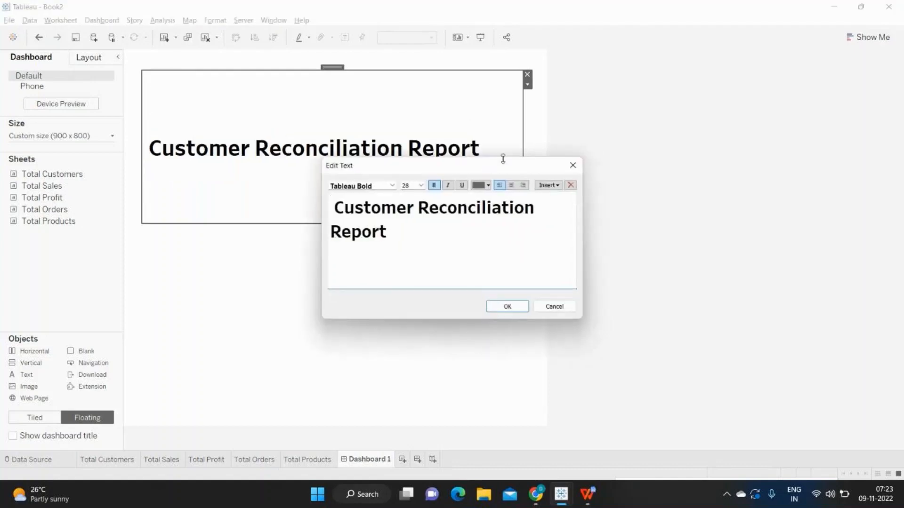
left_click(511, 185)
left_click(506, 308)
left_click_drag(307, 217, 335, 116)
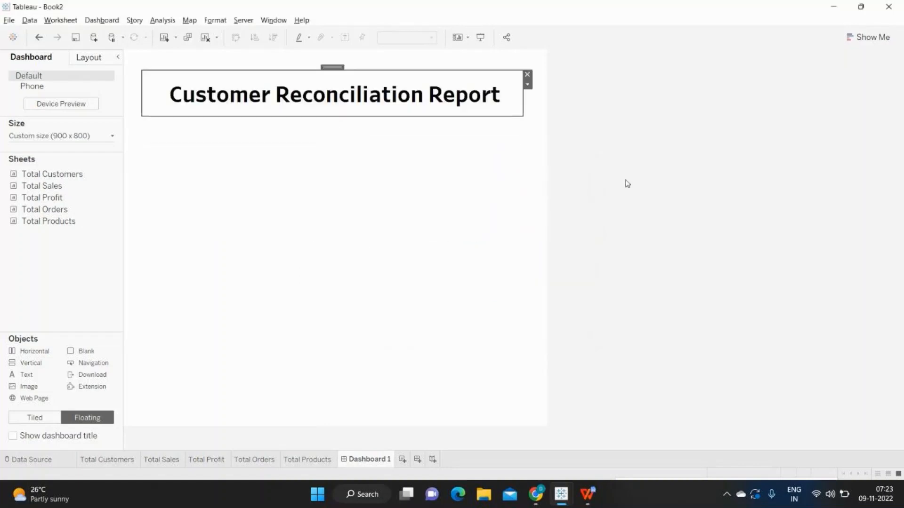
left_click(678, 172)
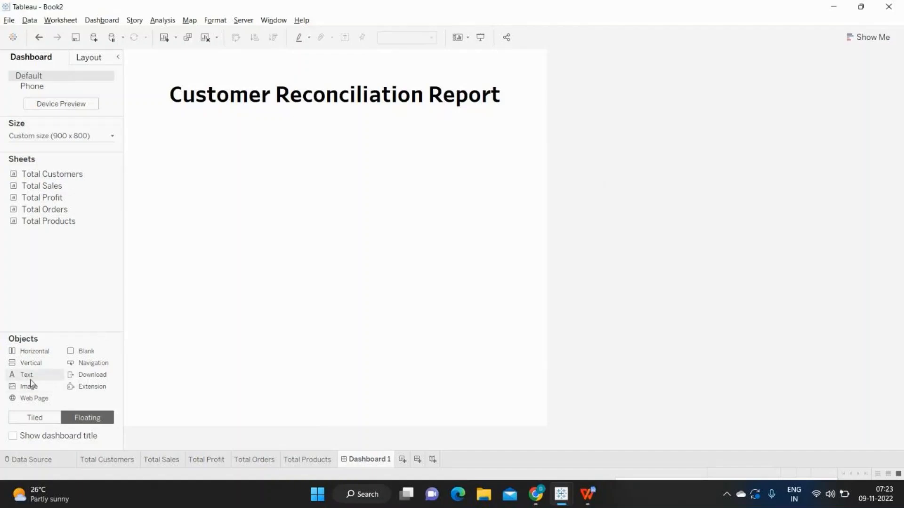
Step: Examine the Start Date and End Date controls on the Main Page dashboard of the Customer Reconciliation Reports workbook
key("alt+Tab")
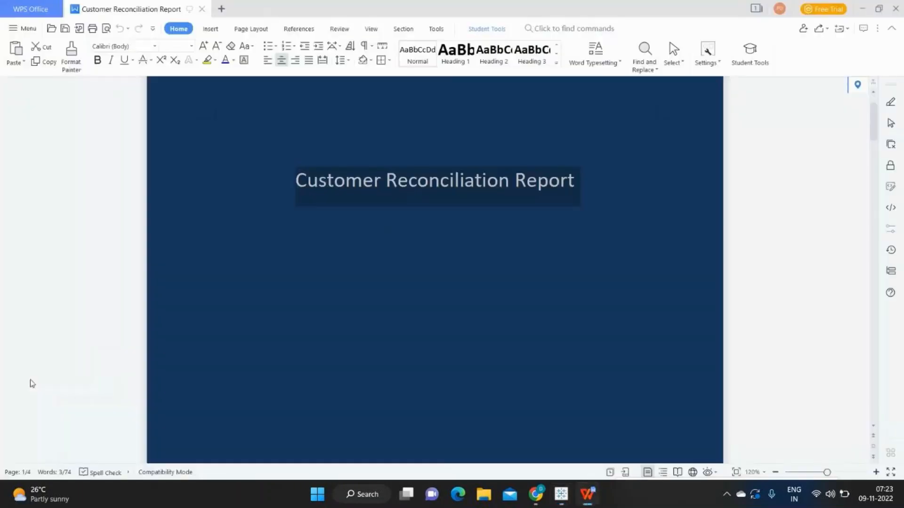
key("alt+Tab")
key("alt+Tab")
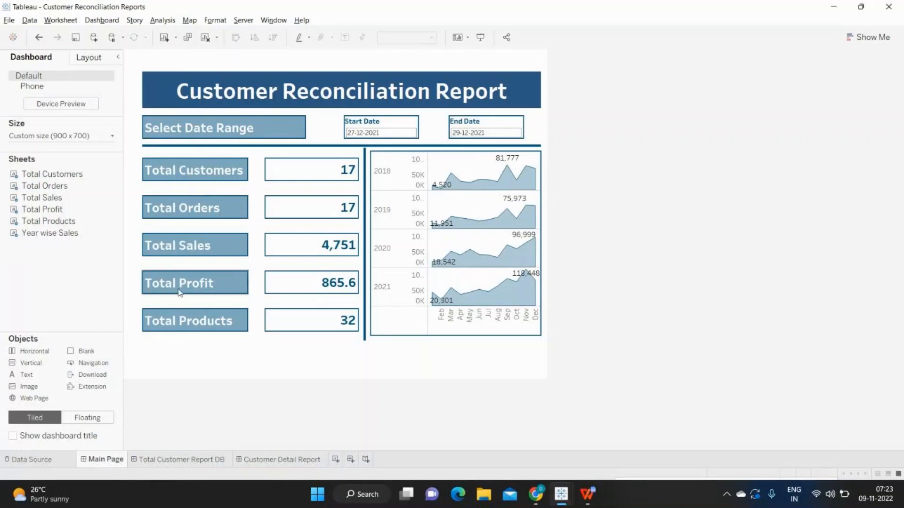
key("alt+Tab")
key("alt+Tab")
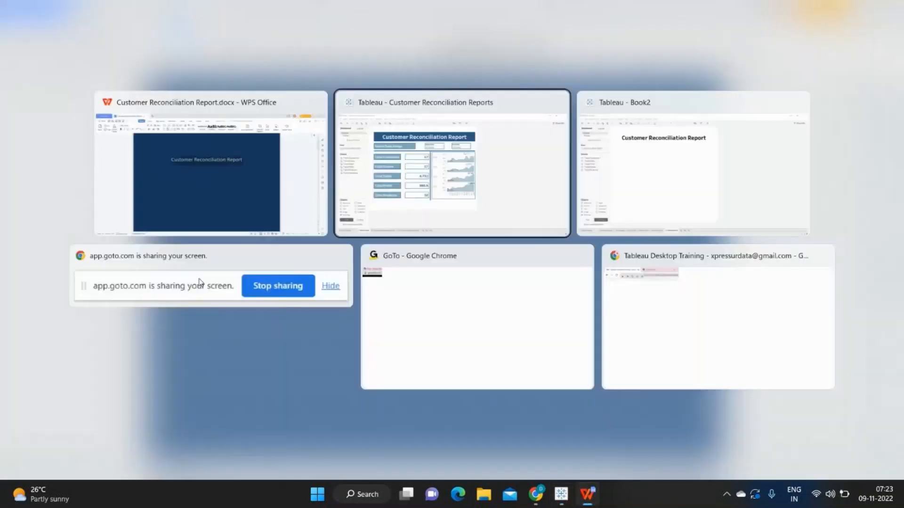
key("Tab")
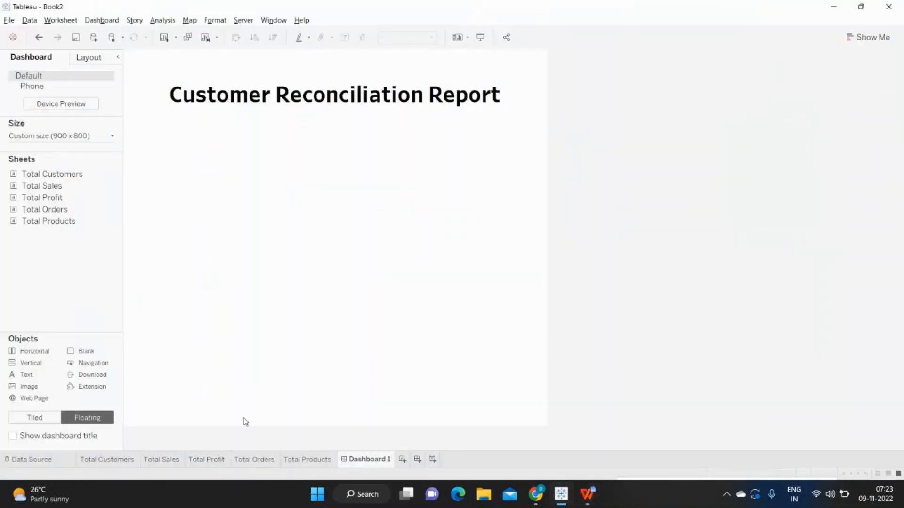
key("alt+Tab")
key("Tab")
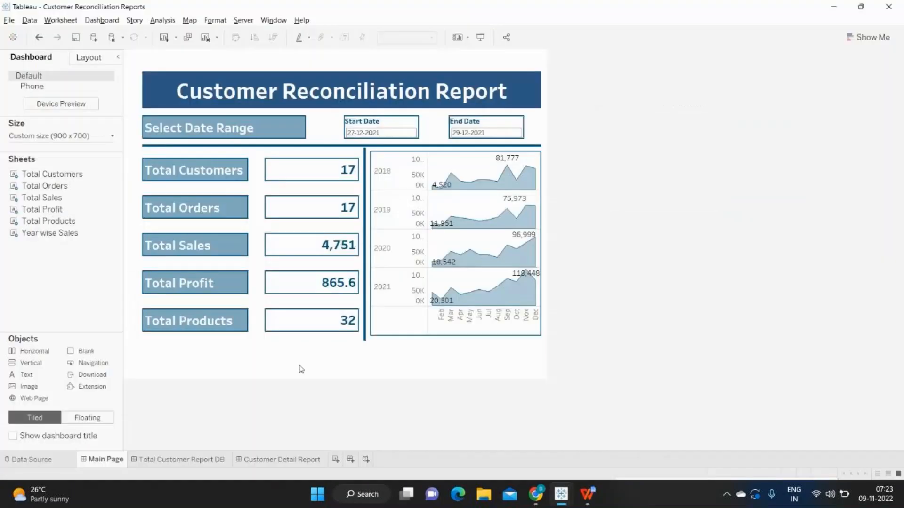
left_click(376, 133)
left_click(474, 132)
left_click(384, 133)
left_click(474, 131)
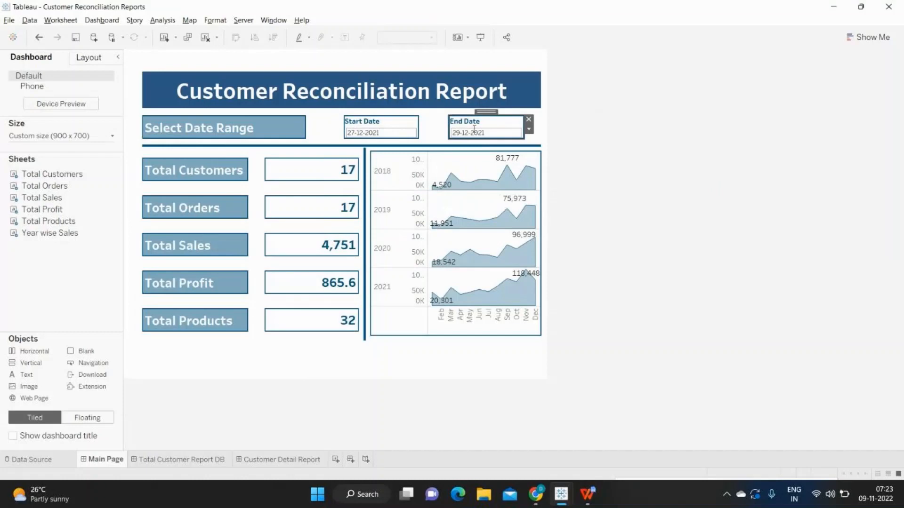
Step: Return to the Book2 workbook and, on the Total Products sheet, start a parameter named Start Date with the Date data type
key("alt+Tab")
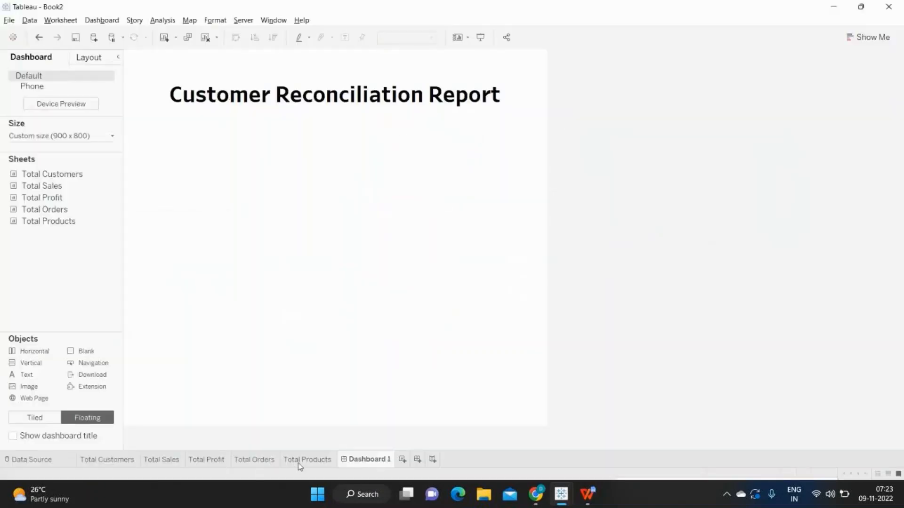
left_click(299, 463)
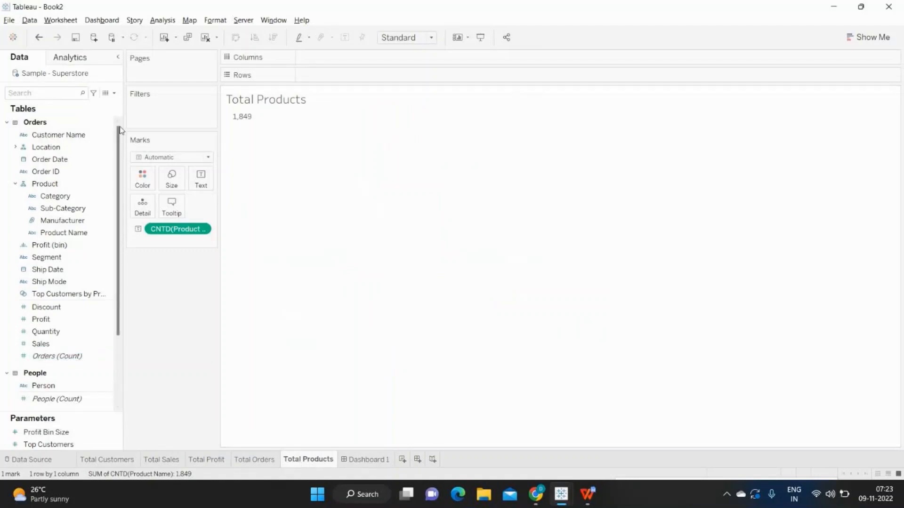
left_click(114, 92)
left_click(88, 117)
left_click(410, 146)
left_click_drag(410, 145, 253, 128)
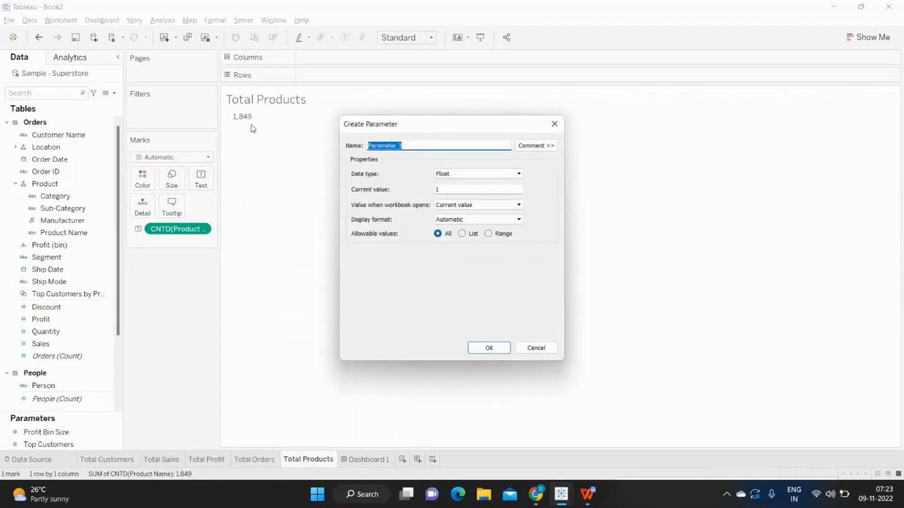
type("Start Date")
left_click(446, 174)
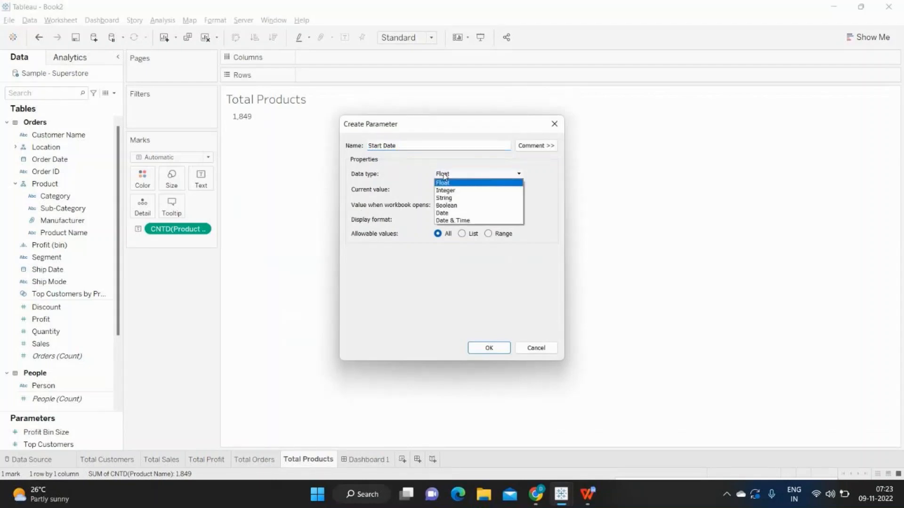
left_click(442, 213)
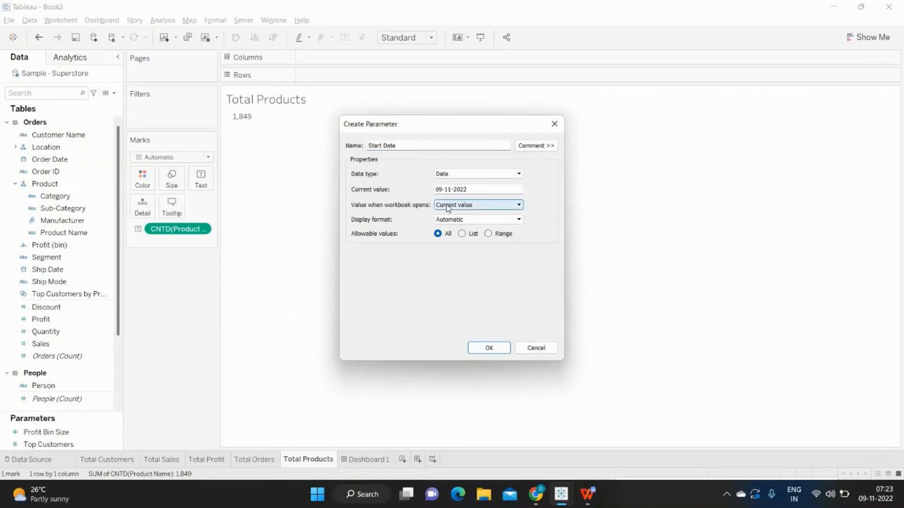
Step: Limit the Start Date parameter to a range with values taken from Order Date, and create it
left_click(477, 192)
left_click_drag(477, 192, 435, 189)
left_click(544, 179)
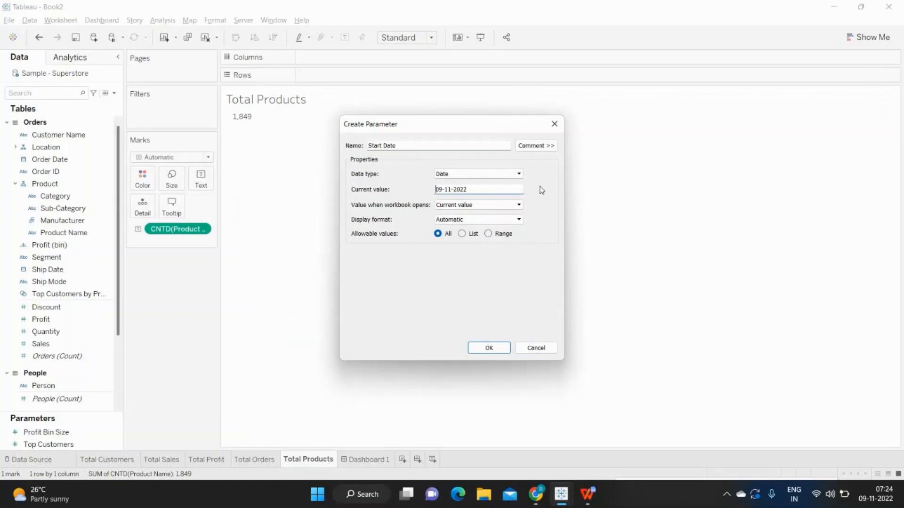
left_click(488, 234)
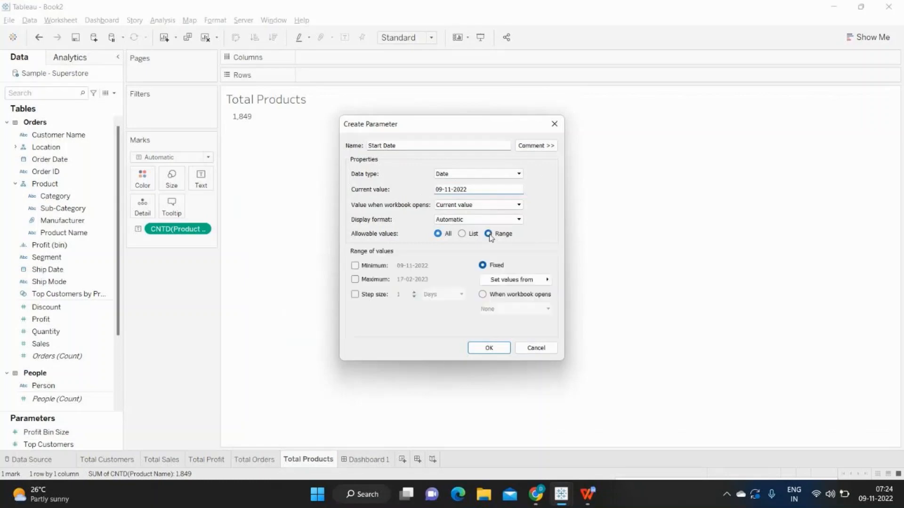
left_click(501, 280)
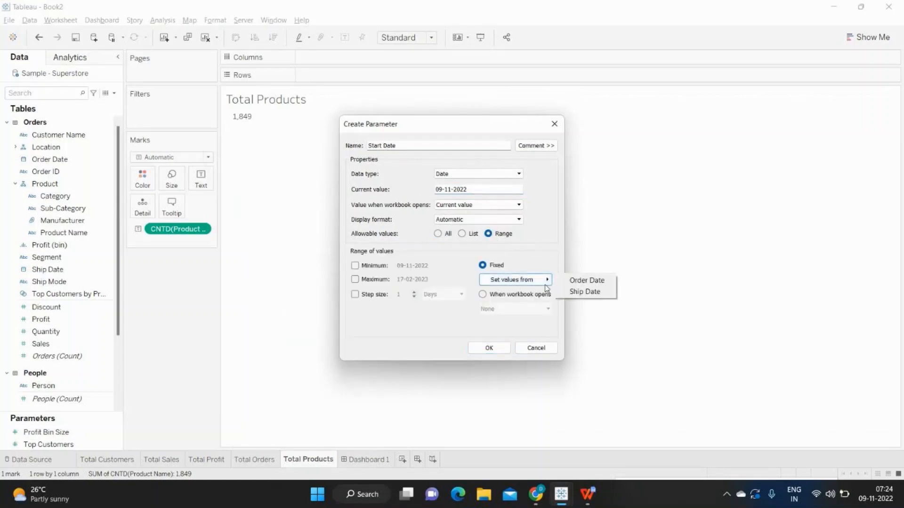
left_click(578, 284)
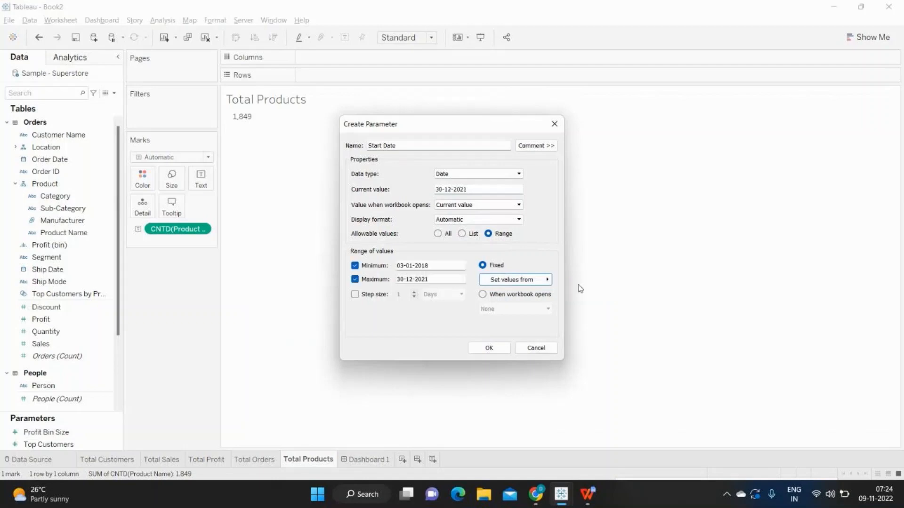
left_click(435, 267)
left_click(532, 256)
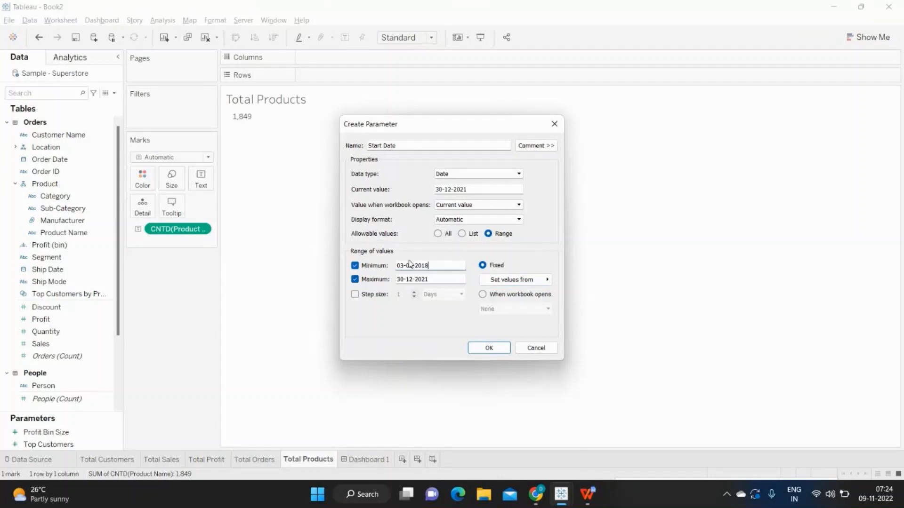
left_click(474, 191)
left_click(545, 195)
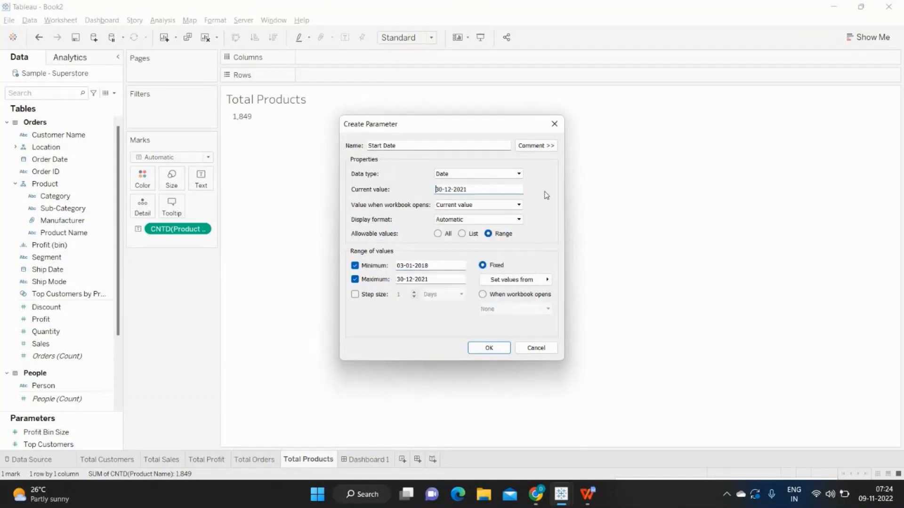
left_click(489, 348)
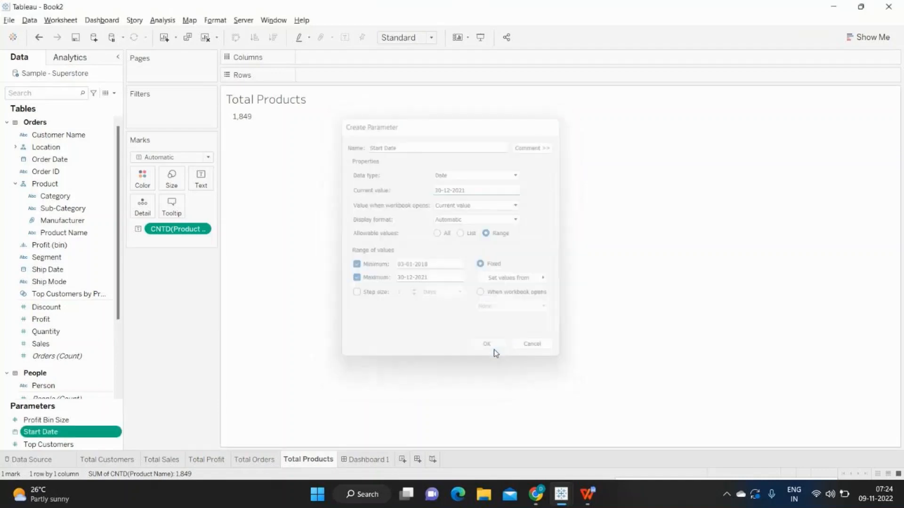
Step: Duplicate the Start Date parameter and rename the copy End Date
left_click(118, 431)
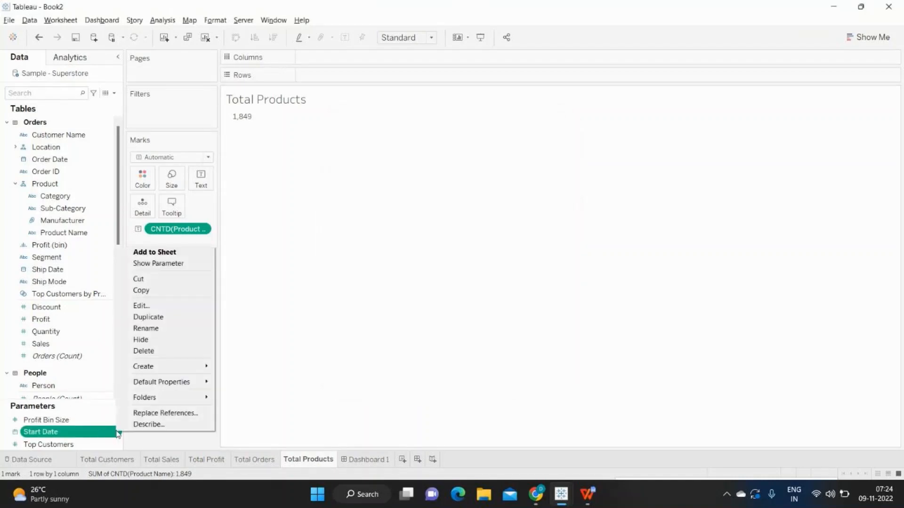
left_click(149, 317)
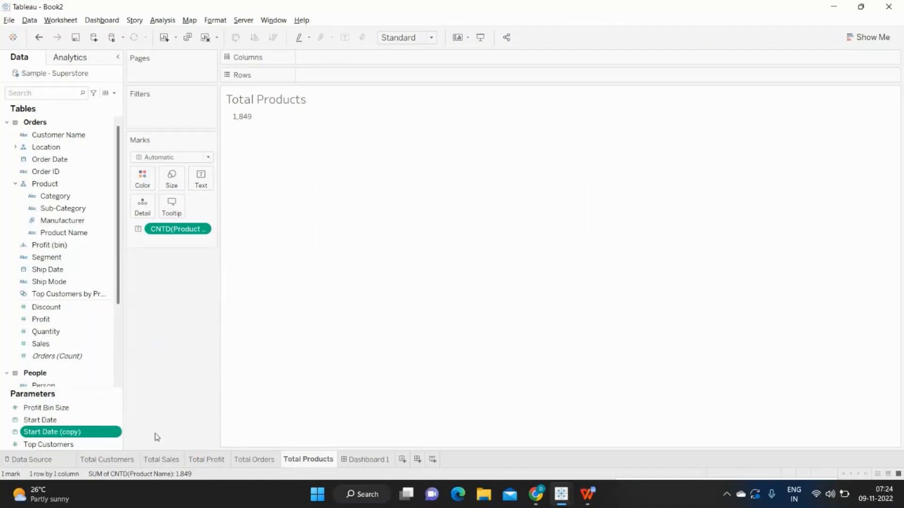
left_click(120, 431)
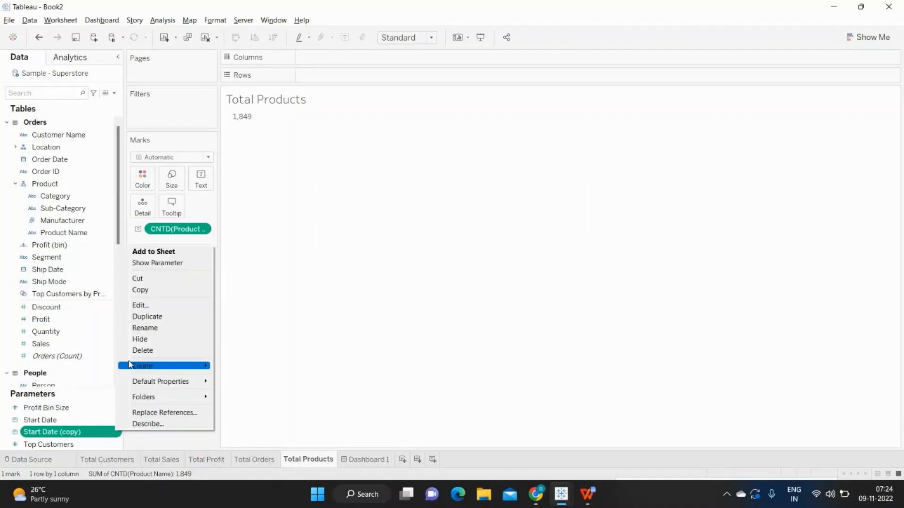
left_click(151, 305)
left_click_drag(441, 148, 331, 146)
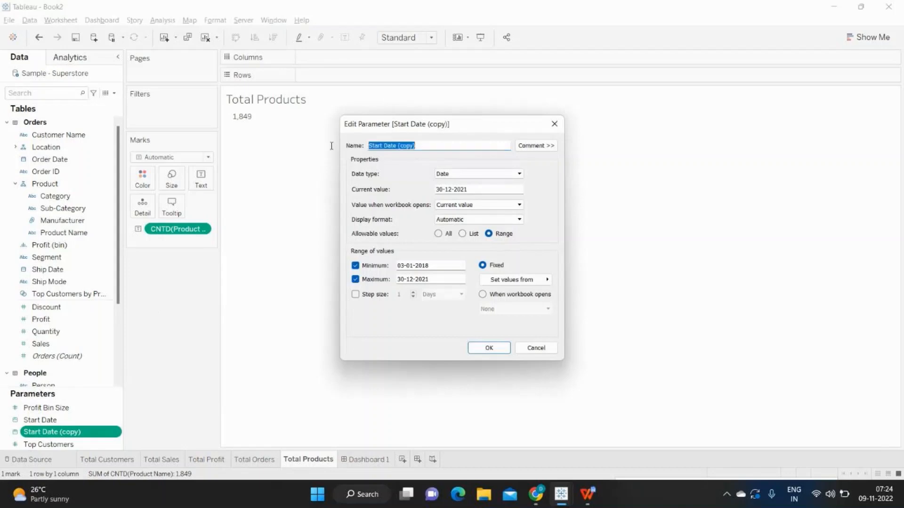
type("End Date")
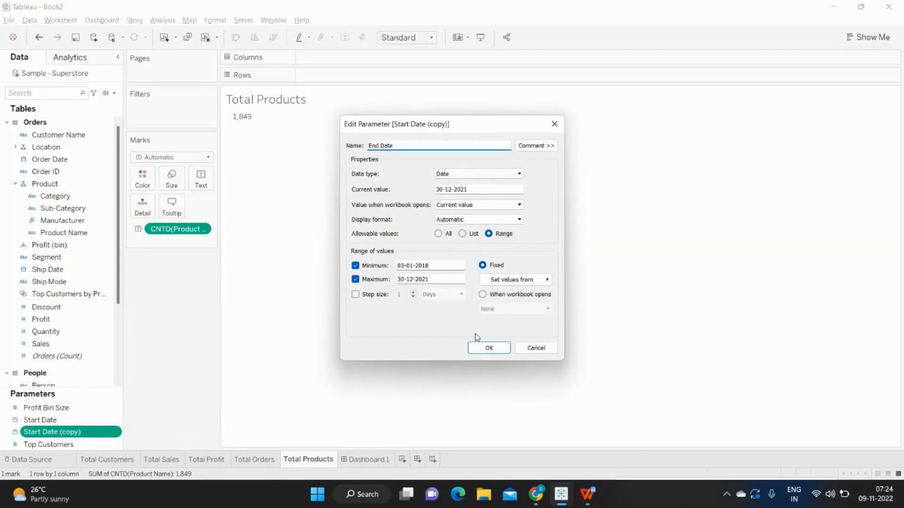
left_click(488, 348)
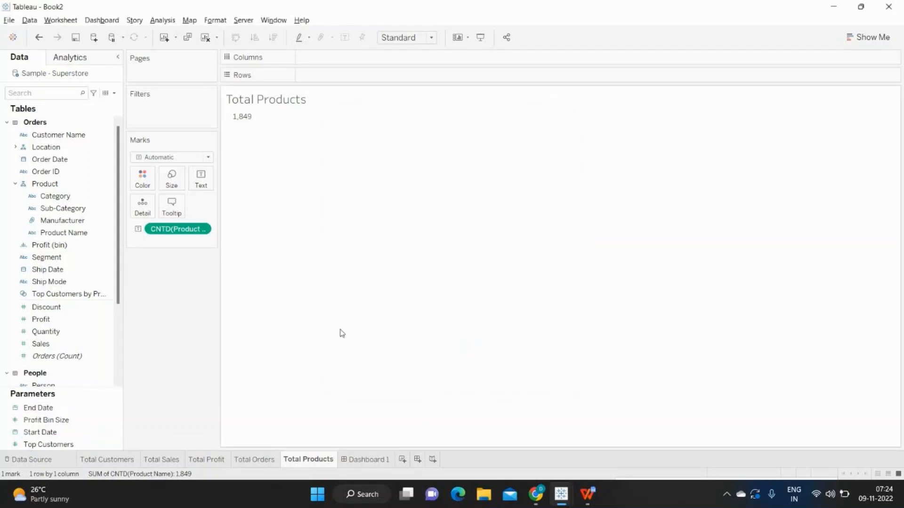
Step: Show the Start Date and End Date parameter controls on the Total Products sheet
left_click(115, 433)
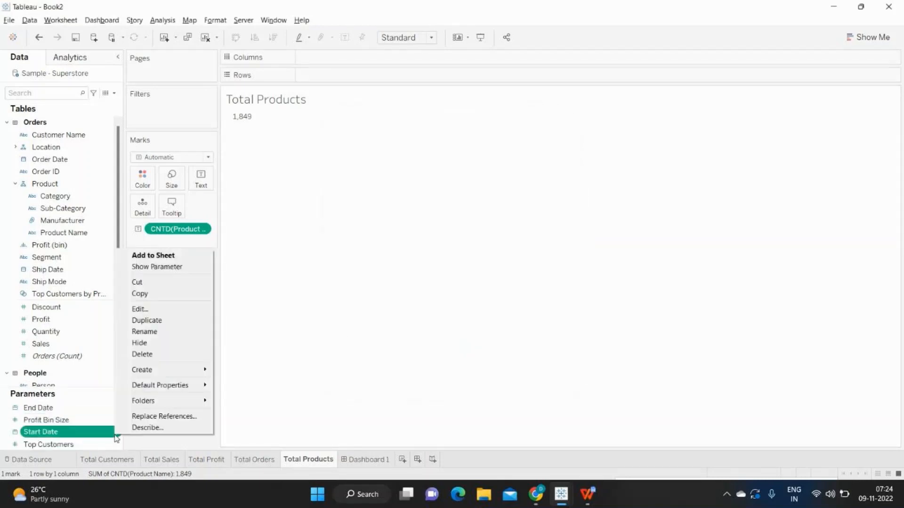
left_click(162, 266)
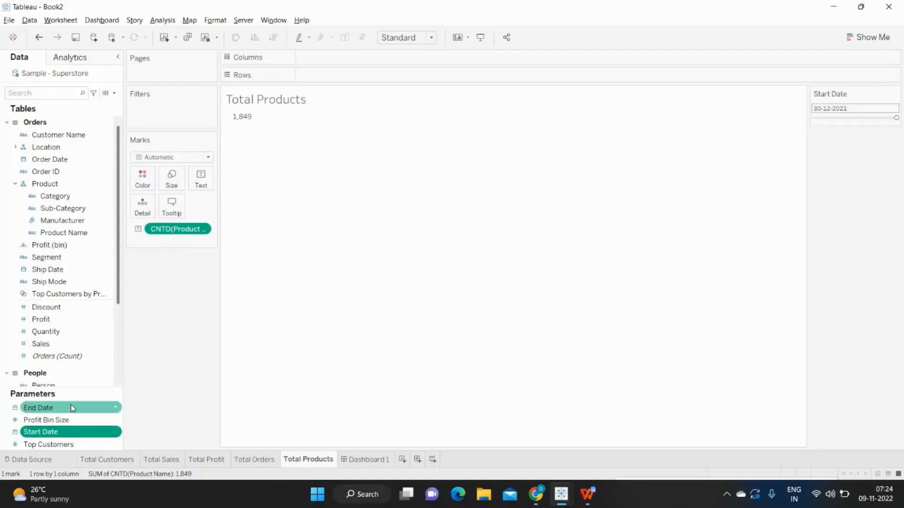
left_click(116, 409)
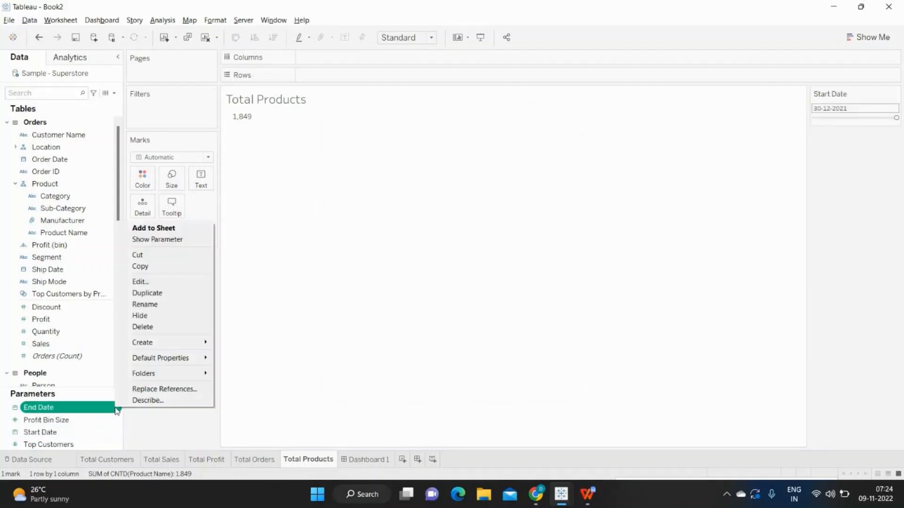
left_click(173, 238)
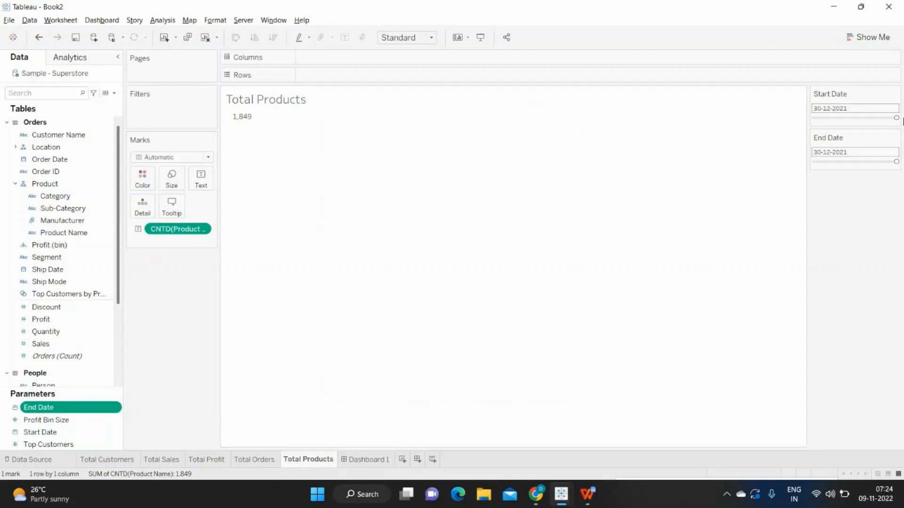
Step: Change both the Start Date and End Date parameter controls from sliders to Type In
left_click(895, 94)
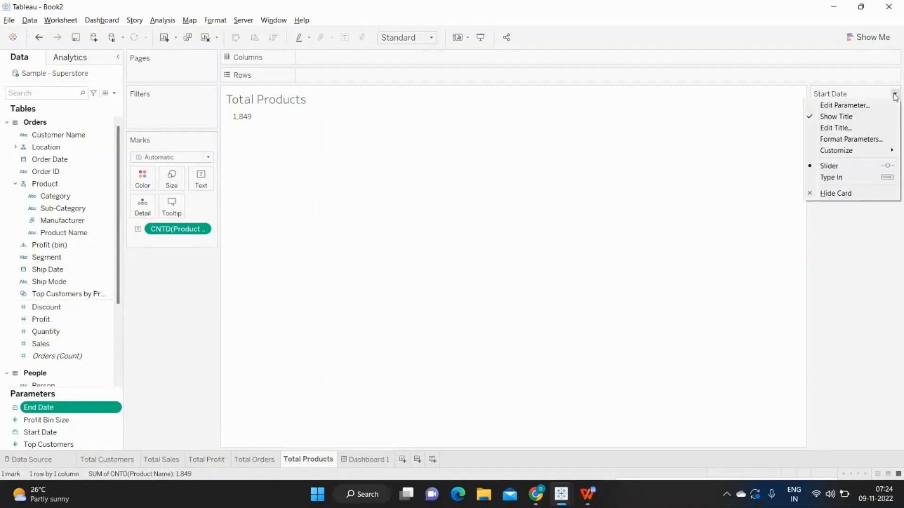
left_click(856, 178)
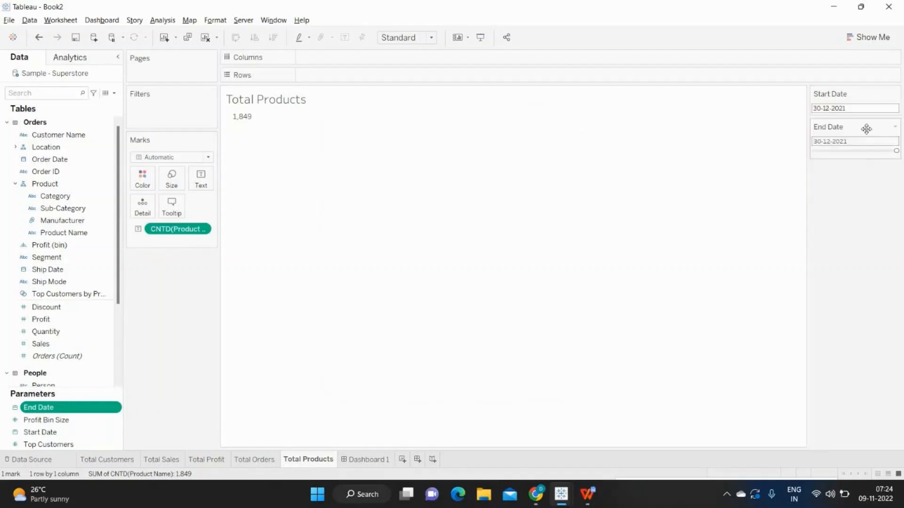
left_click(894, 126)
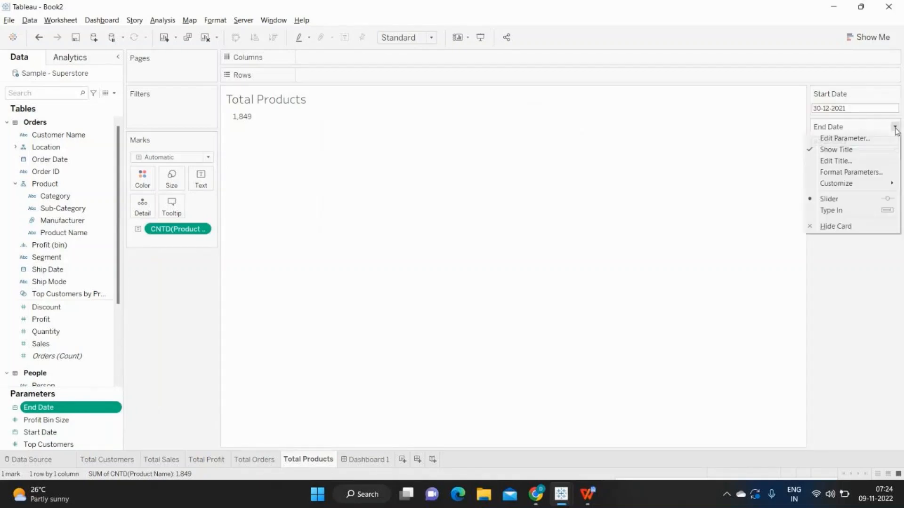
left_click(865, 209)
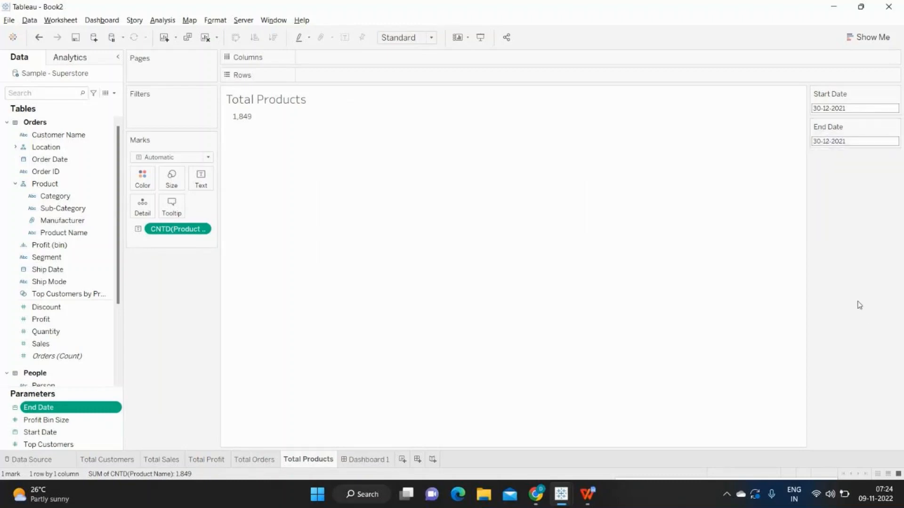
Step: Start a calculated field named Date Filter with the condition [Order Date] > [Start Date]
left_click(114, 92)
left_click(47, 102)
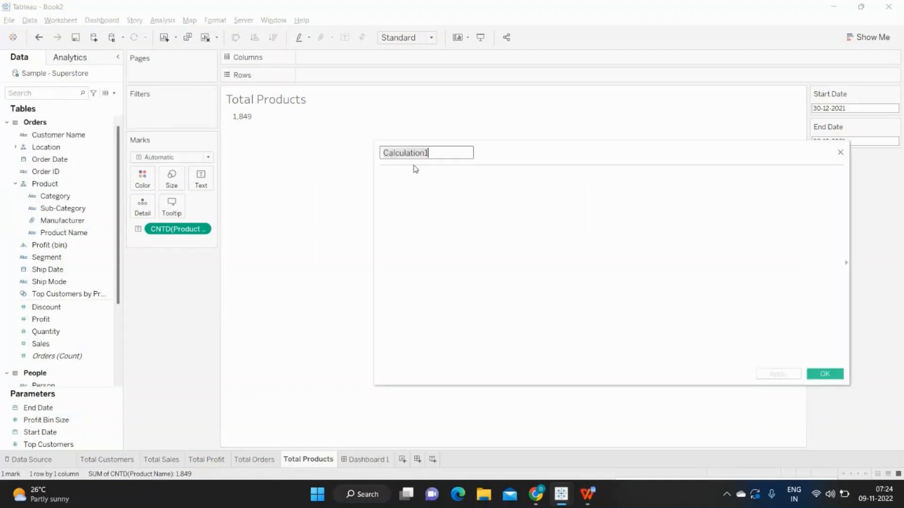
type("Date F[Order Date] ")
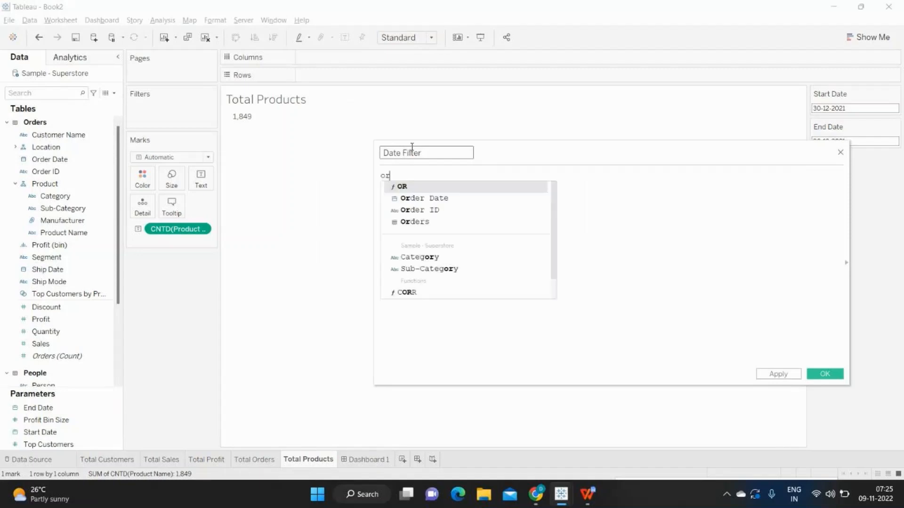
type(">")
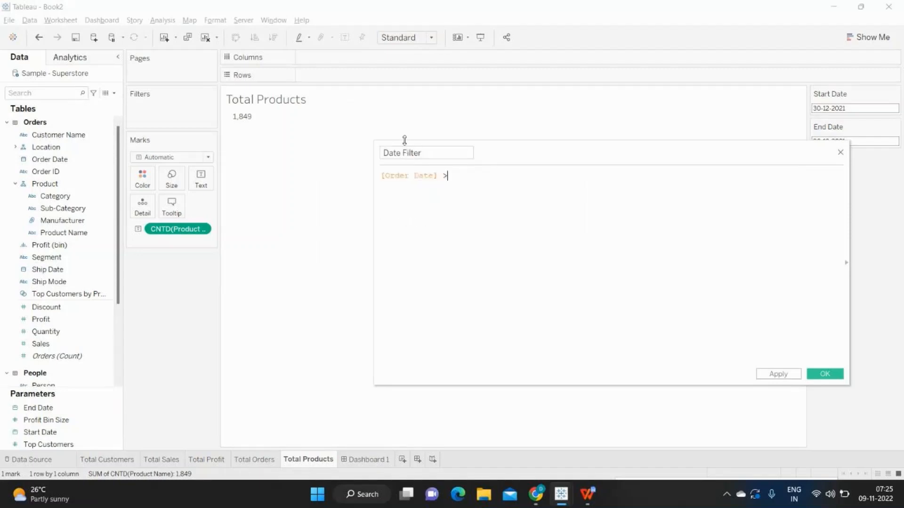
type(" st")
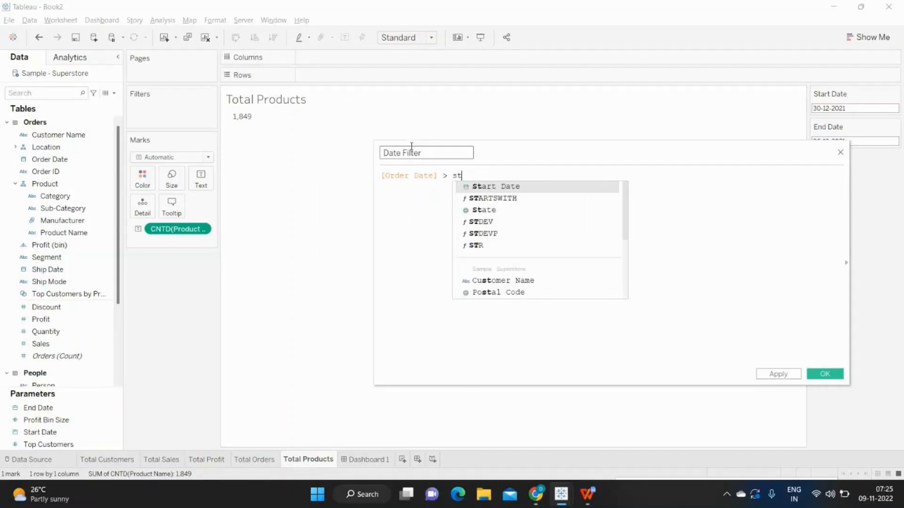
key("Return")
Step: Extend the Date Filter formula with an and condition requiring [Order Date] < [End Date]
type("and")
key("Return")
type("[Order Date] <")
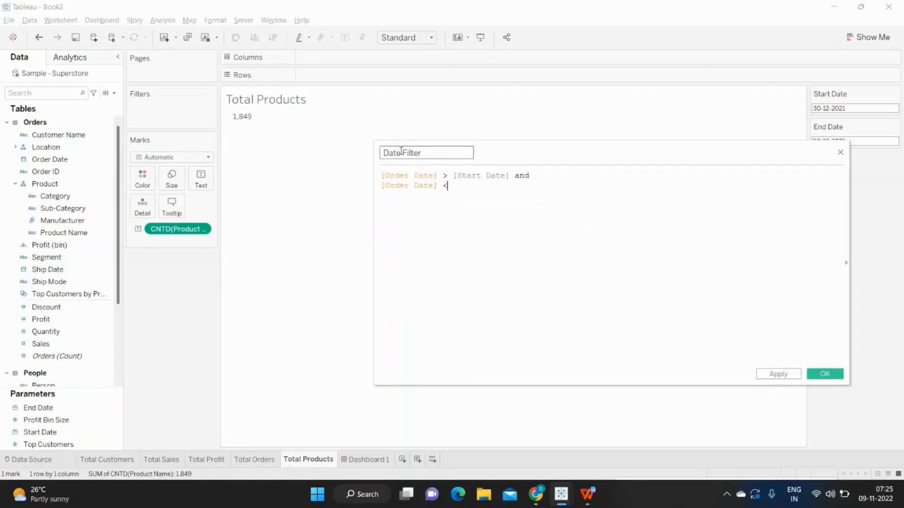
type(" end")
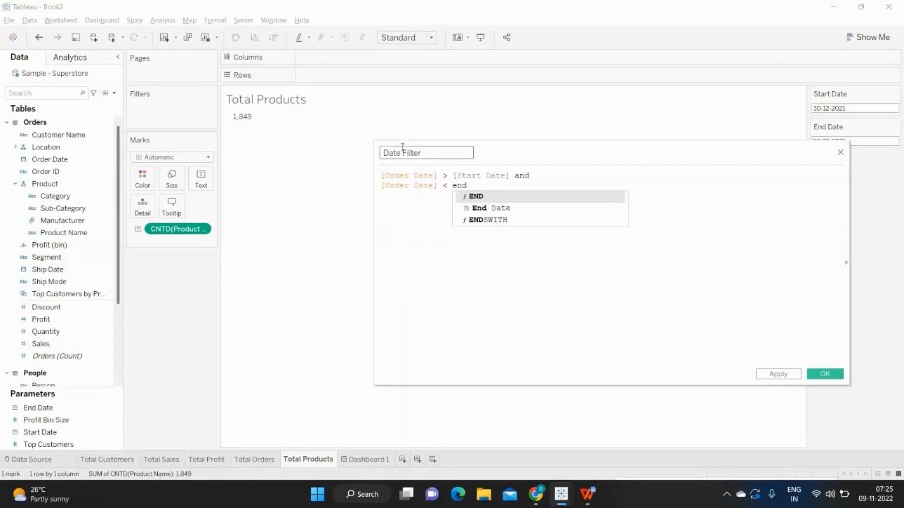
key("Down")
key("Return")
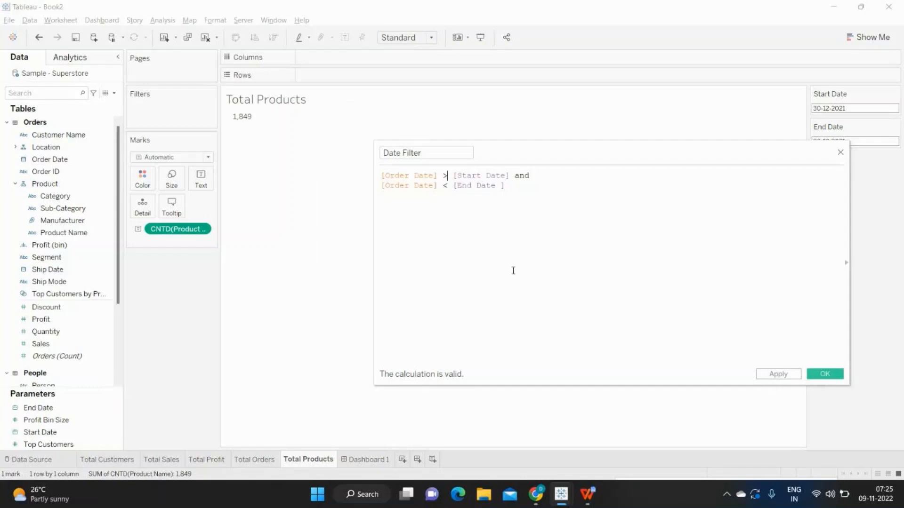
Step: Make both Date Filter comparisons inclusive, using >= for the Start Date and <= for the End Date
type("=")
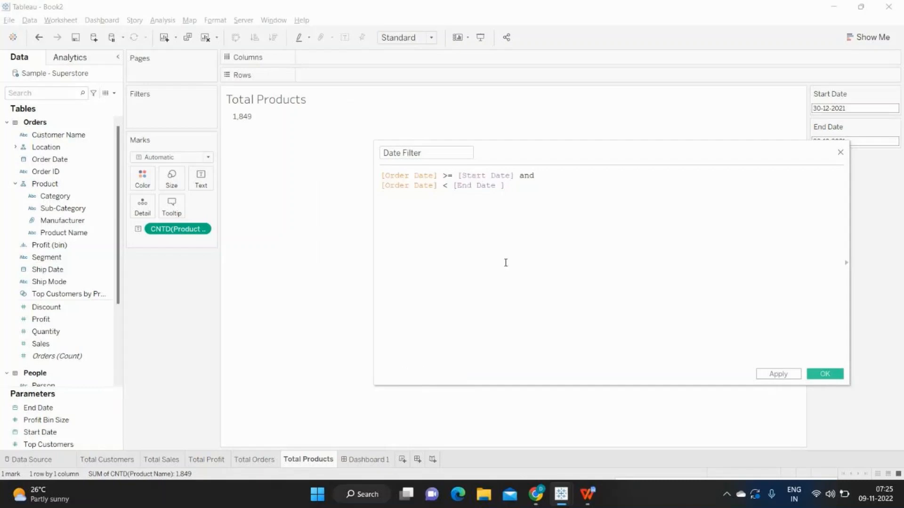
left_click(448, 186)
type("=")
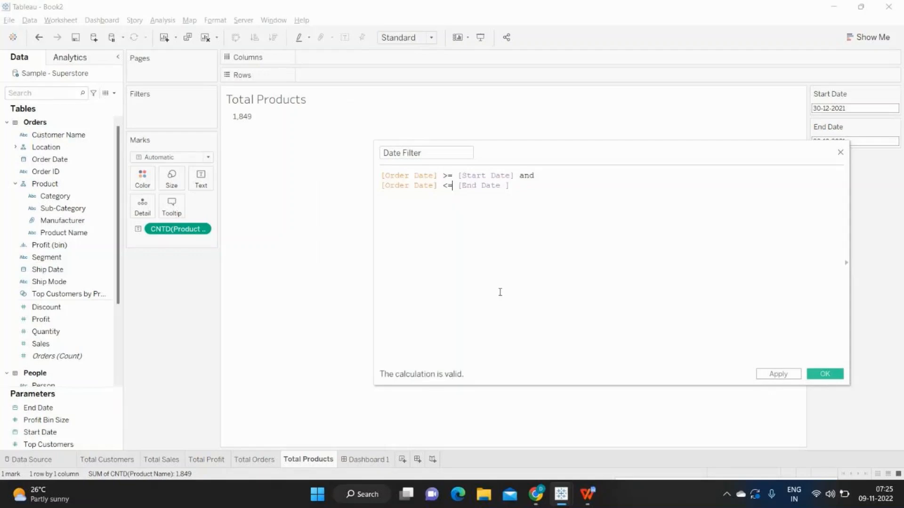
Step: Save the Date Filter calculation and filter the Total Products sheet to keep only its True value
left_click(784, 375)
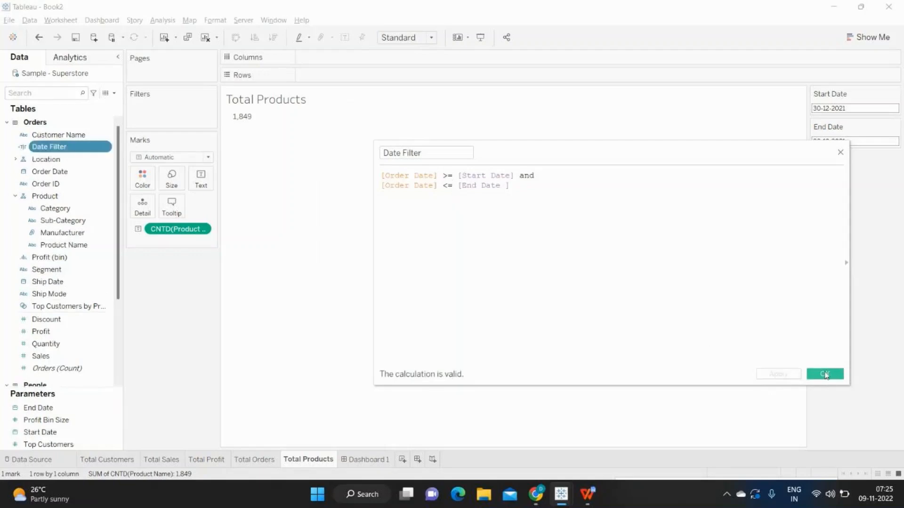
left_click(813, 374)
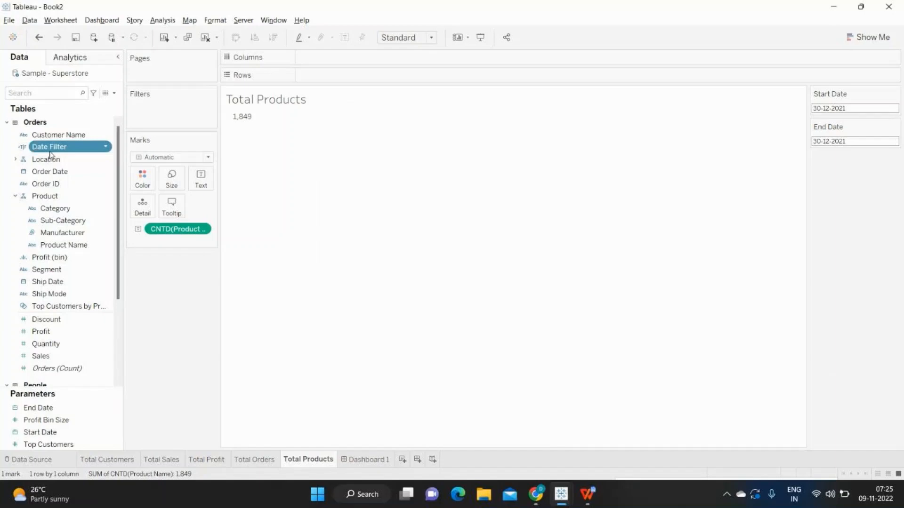
left_click_drag(55, 151, 177, 126)
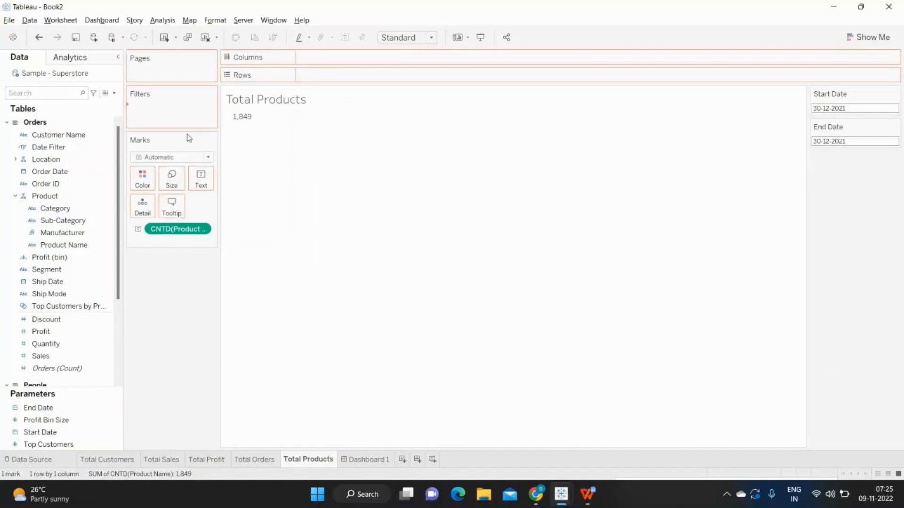
left_click(355, 171)
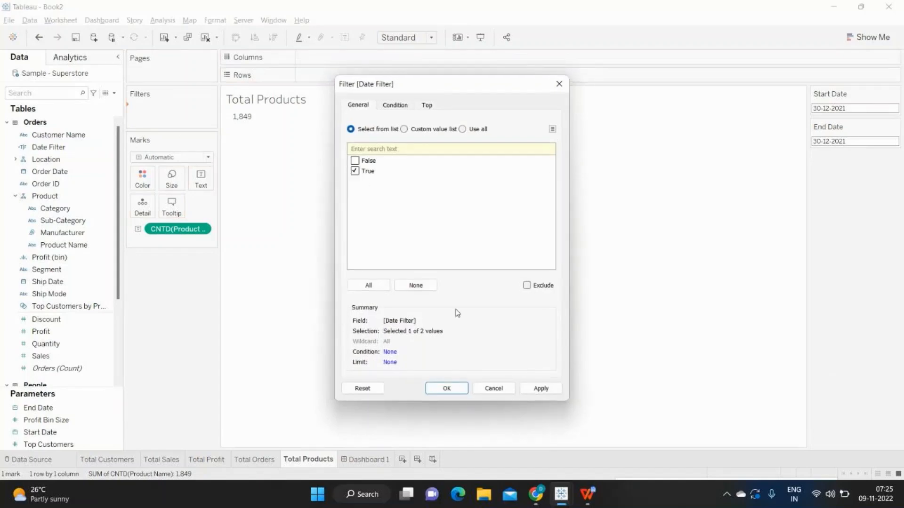
left_click(541, 388)
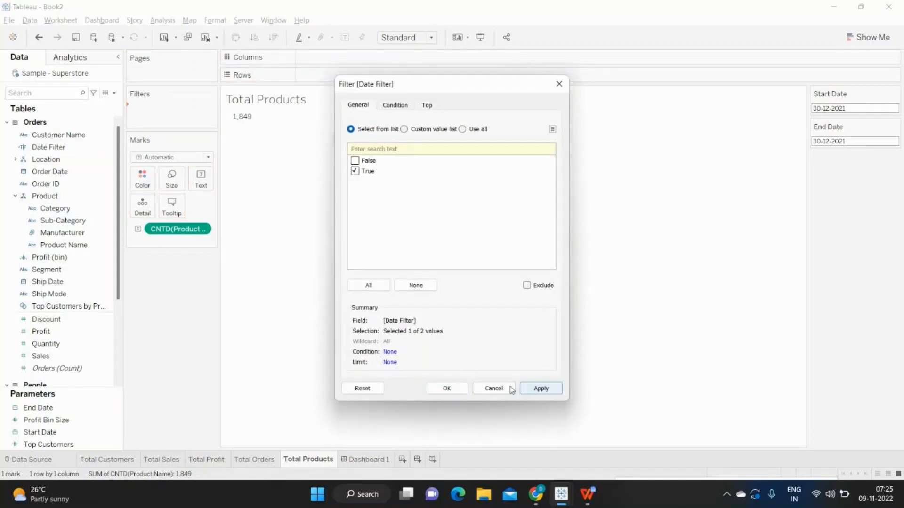
left_click(464, 391)
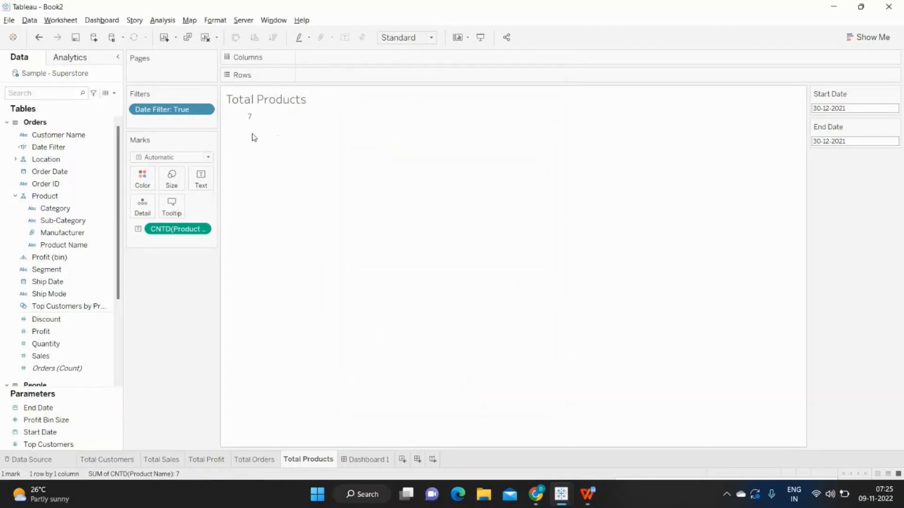
Step: Apply the Date Filter also to the Total Customers, Total Sales, Total Profit and Total Orders worksheets
left_click(205, 109)
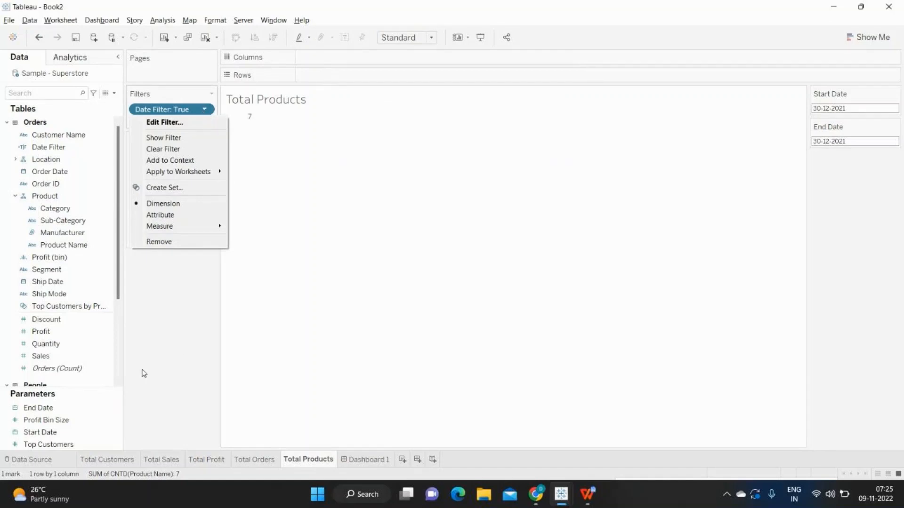
left_click(160, 374)
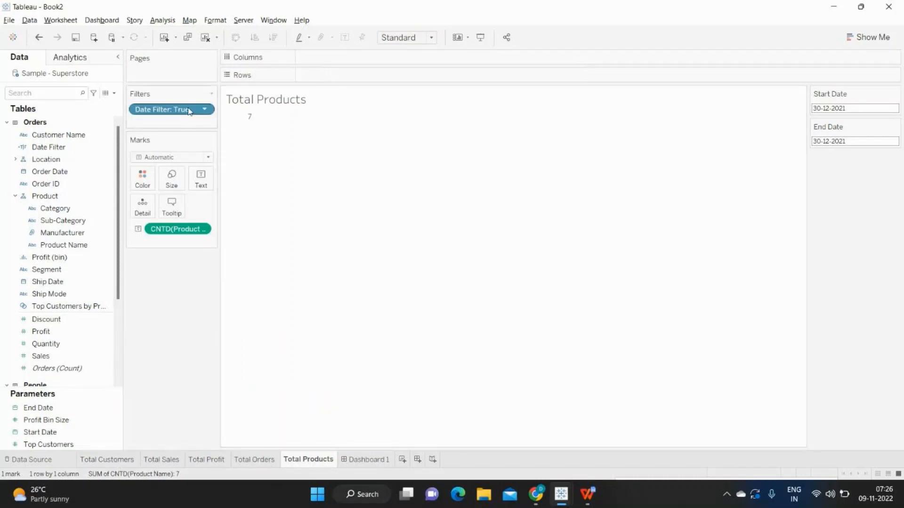
left_click(204, 110)
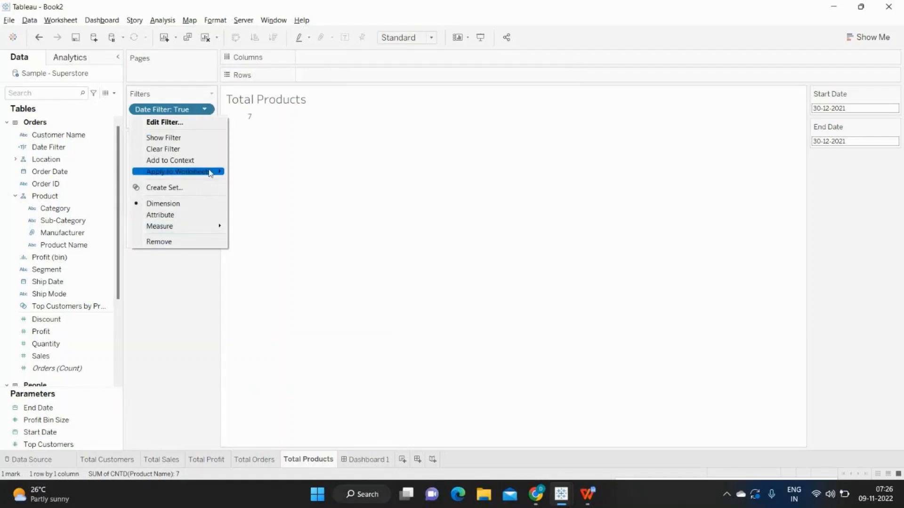
mouse_move(209, 172)
left_click(264, 197)
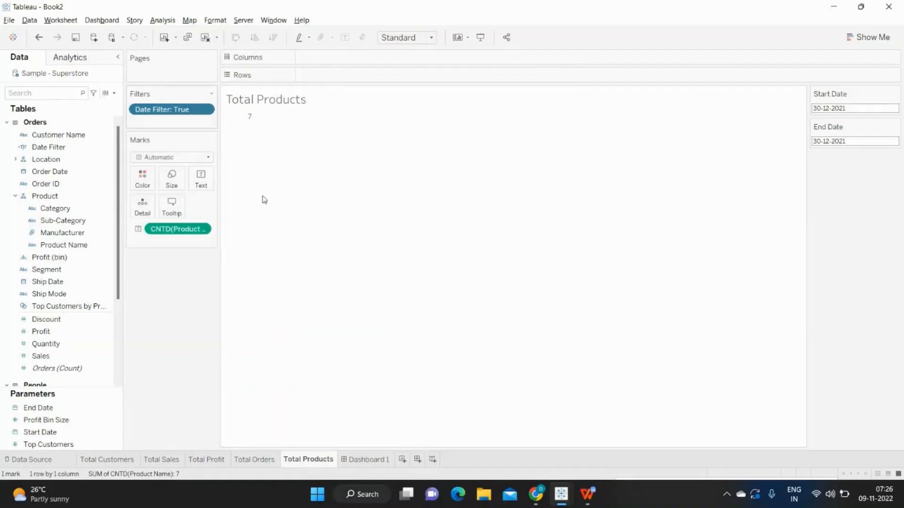
left_click(339, 198)
left_click(338, 212)
left_click(339, 227)
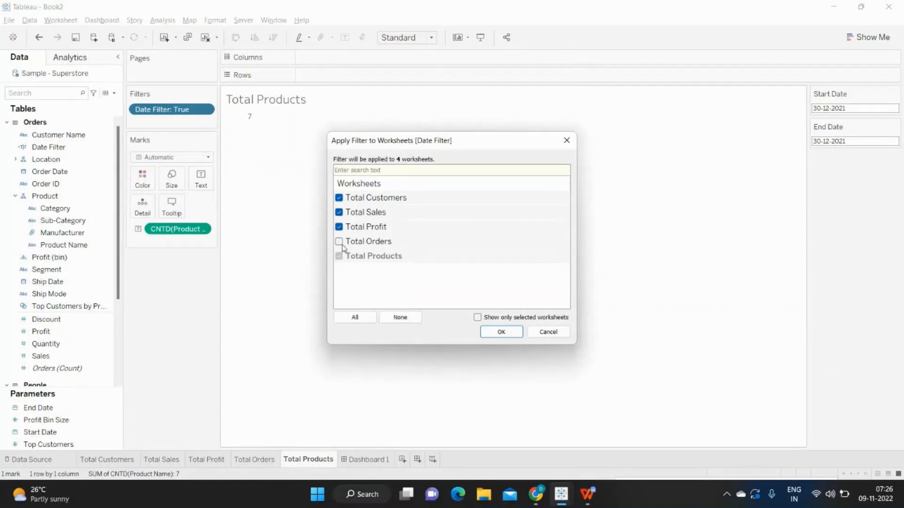
left_click(340, 242)
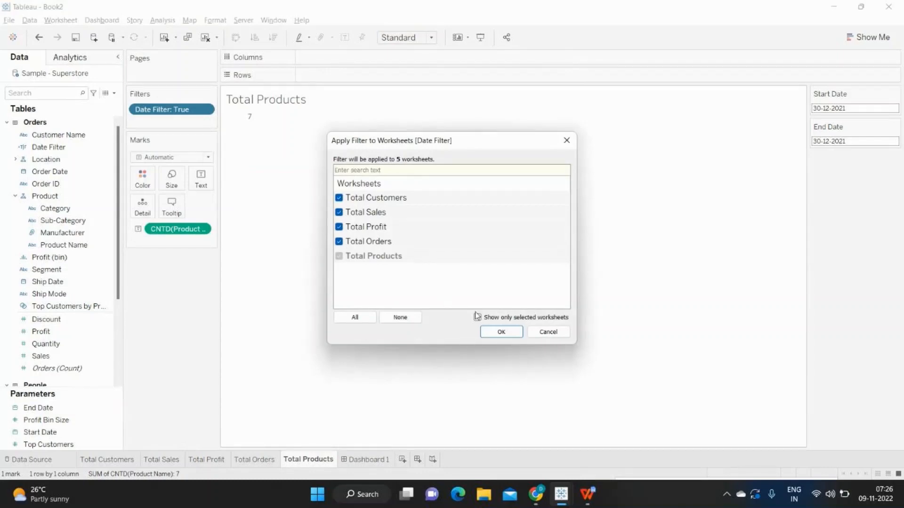
left_click(502, 332)
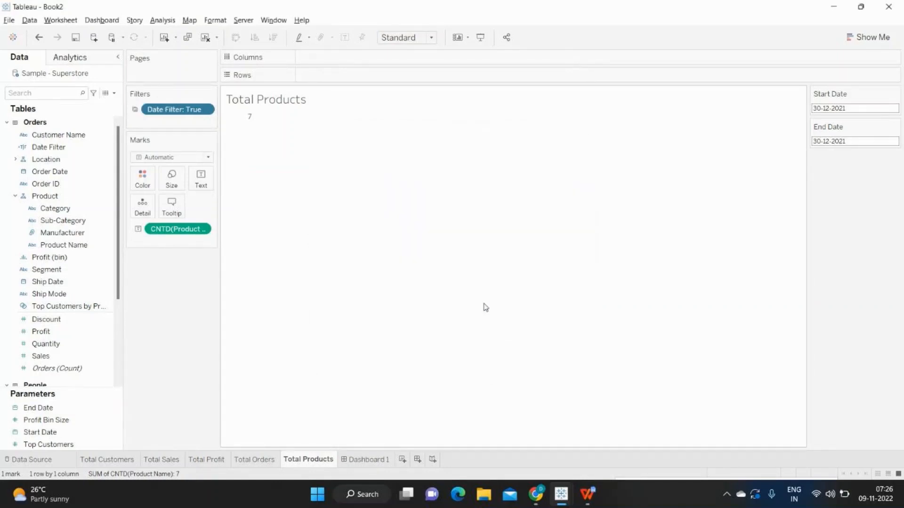
Step: Place the Total Sales sheet as a floating object below the report title on Dashboard 1
mouse_move(365, 461)
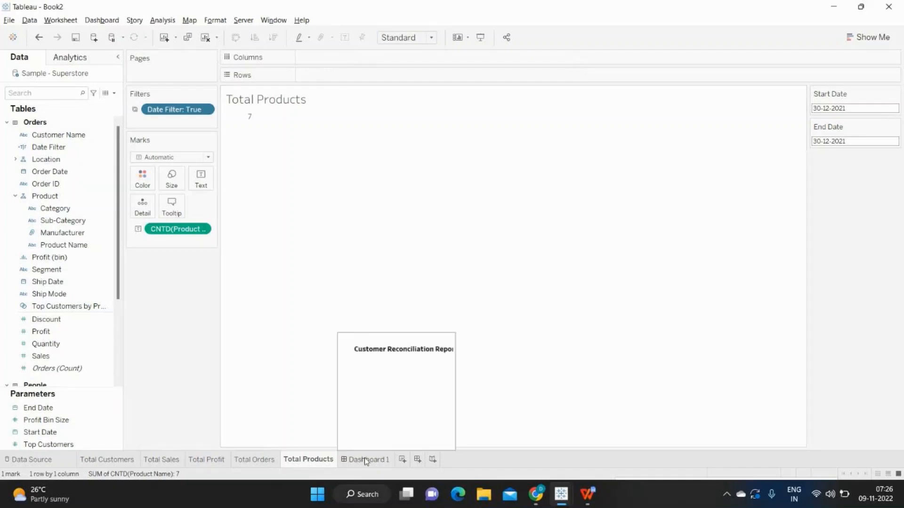
left_click(366, 461)
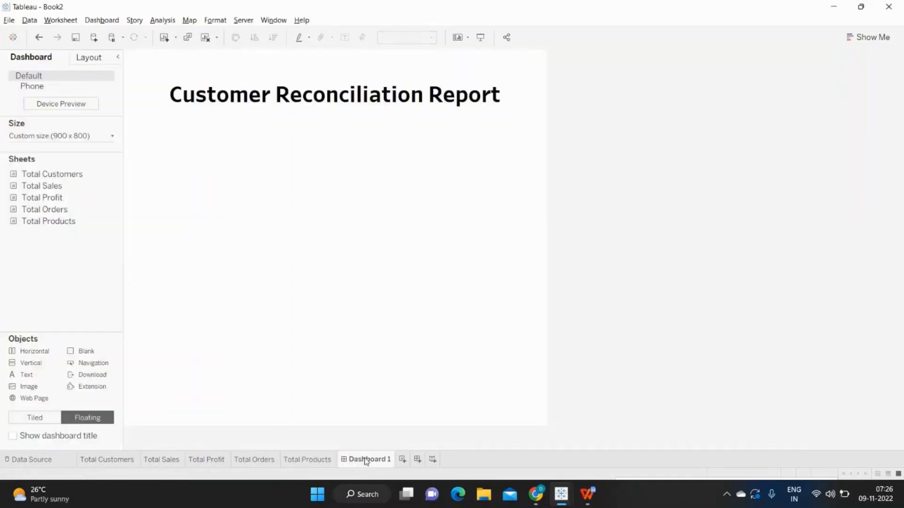
double_click(6, 200)
left_click_drag(25, 188, 165, 174)
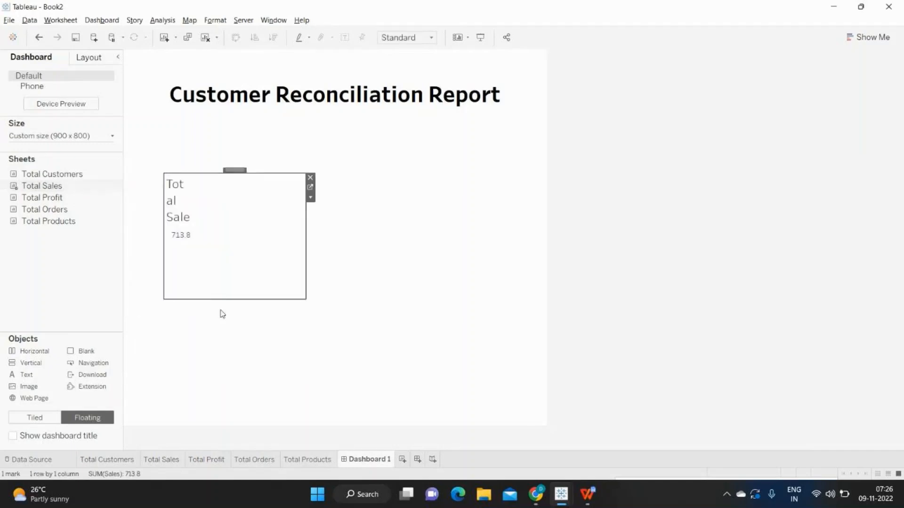
Step: Show the Start Date and End Date parameter controls on the dashboard from the Total Sales sheet
left_click(310, 198)
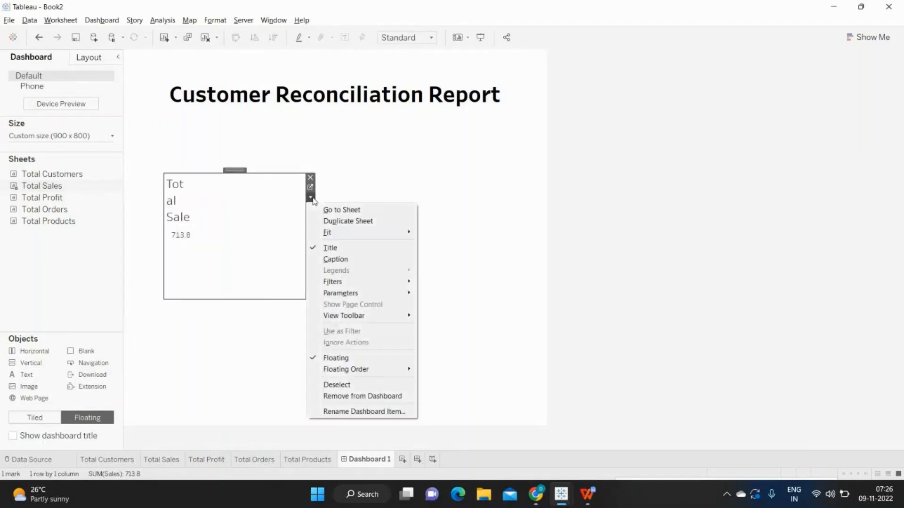
mouse_move(348, 297)
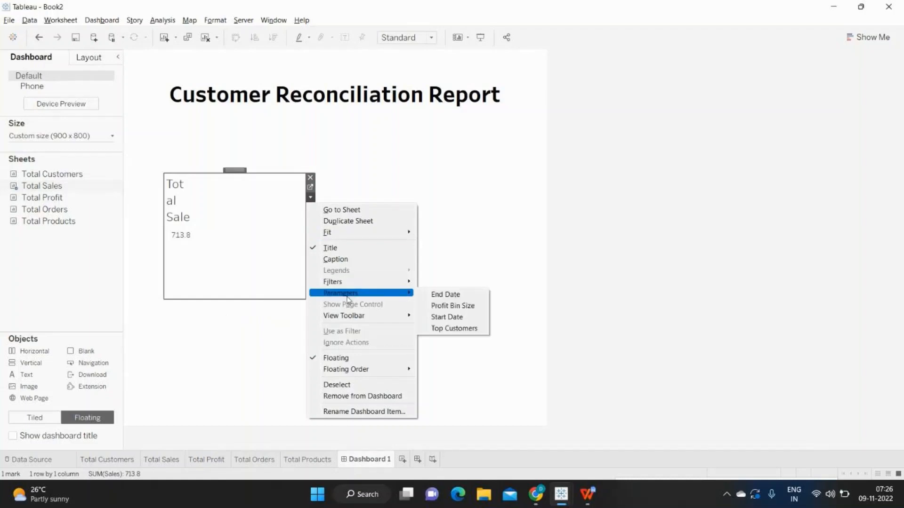
left_click(438, 317)
left_click(310, 197)
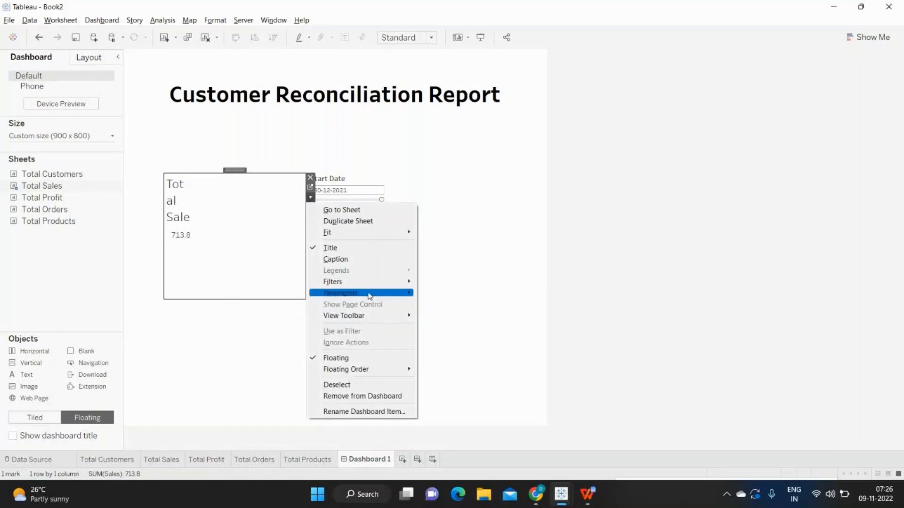
mouse_move(369, 294)
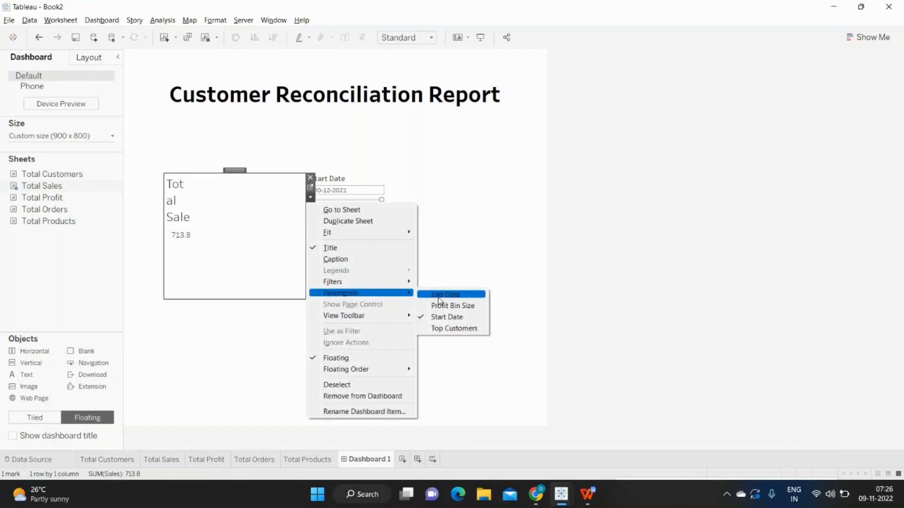
left_click(437, 305)
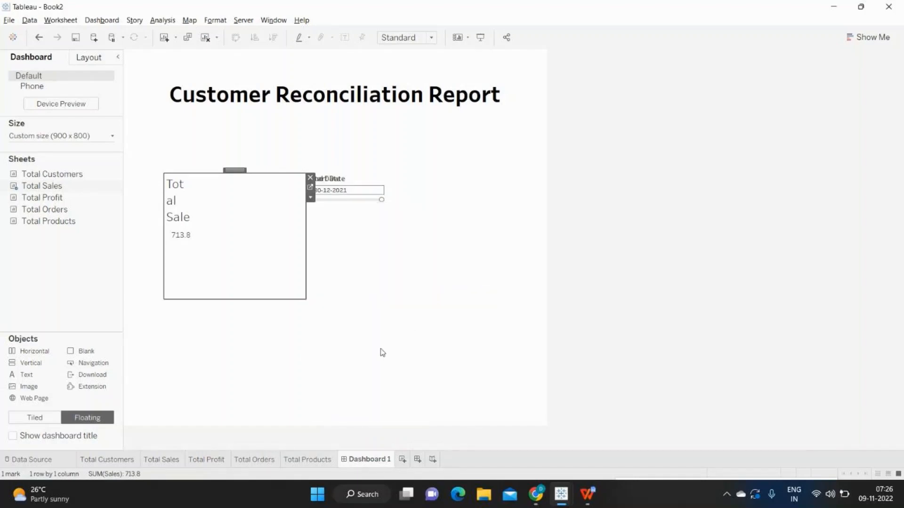
Step: Position the End Date control below the end of the title, with the Start Date control beside it to its left
left_click(333, 184)
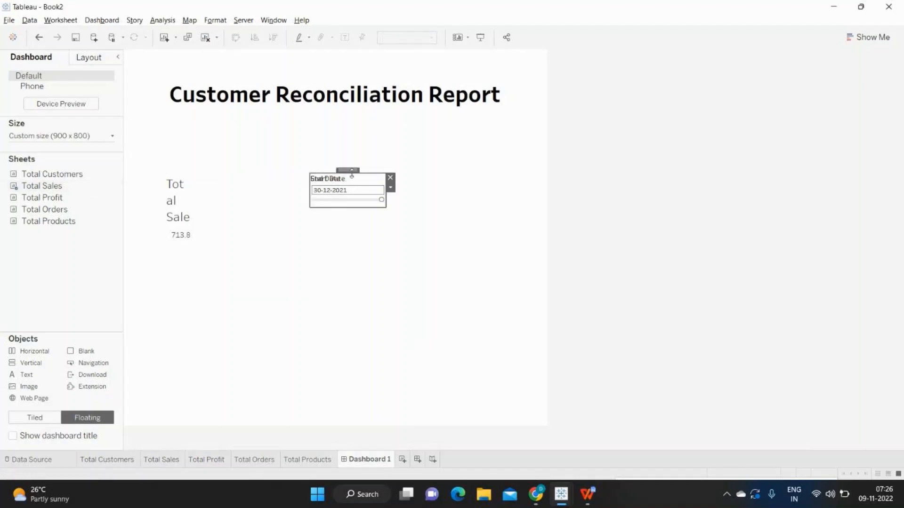
left_click_drag(352, 168, 477, 118)
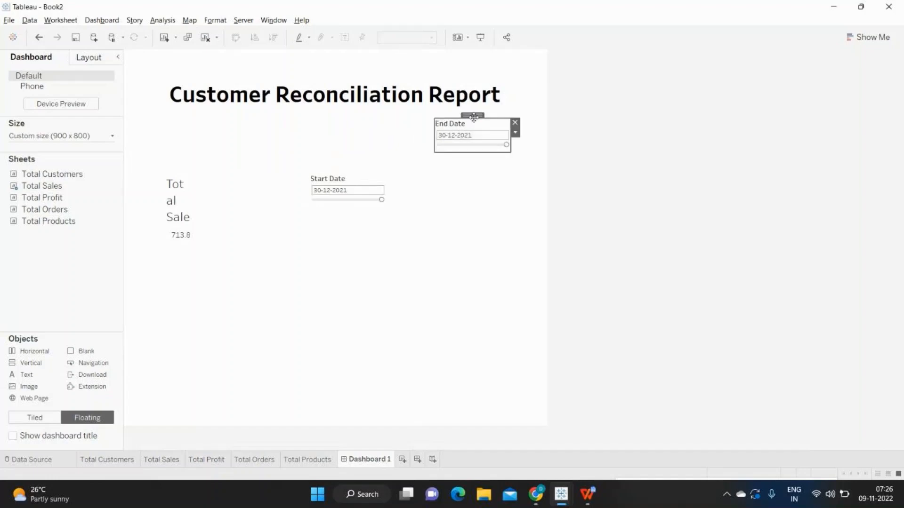
left_click(339, 182)
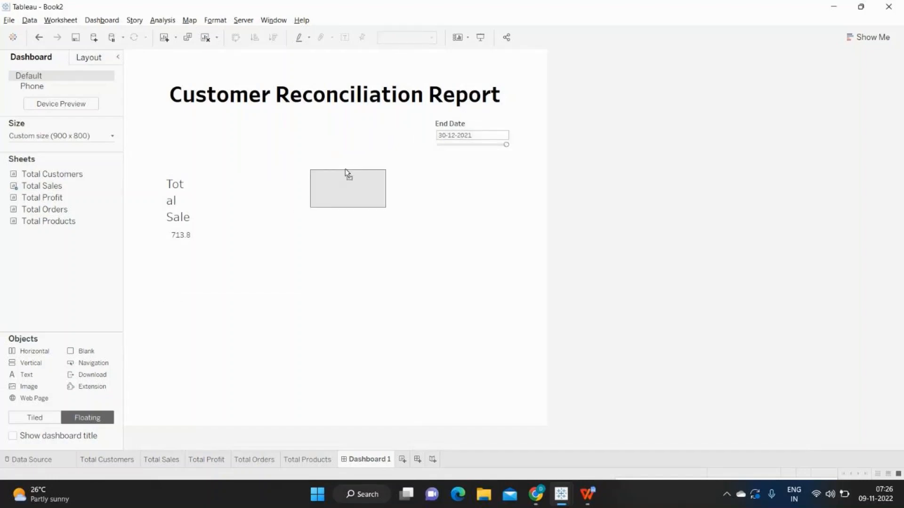
left_click_drag(347, 169, 349, 117)
Step: Widen the Total Sales sheet and move it directly beneath the Start Date and End Date controls
left_click(188, 193)
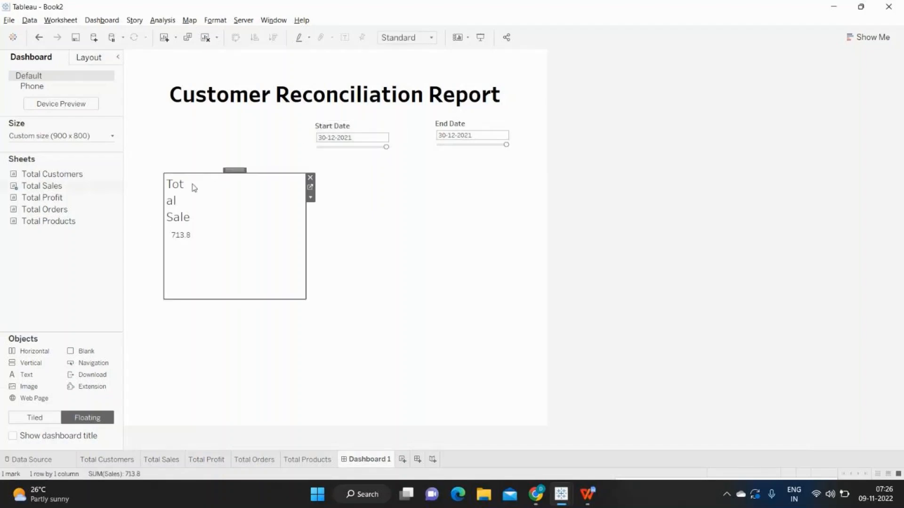
left_click_drag(306, 246, 388, 249)
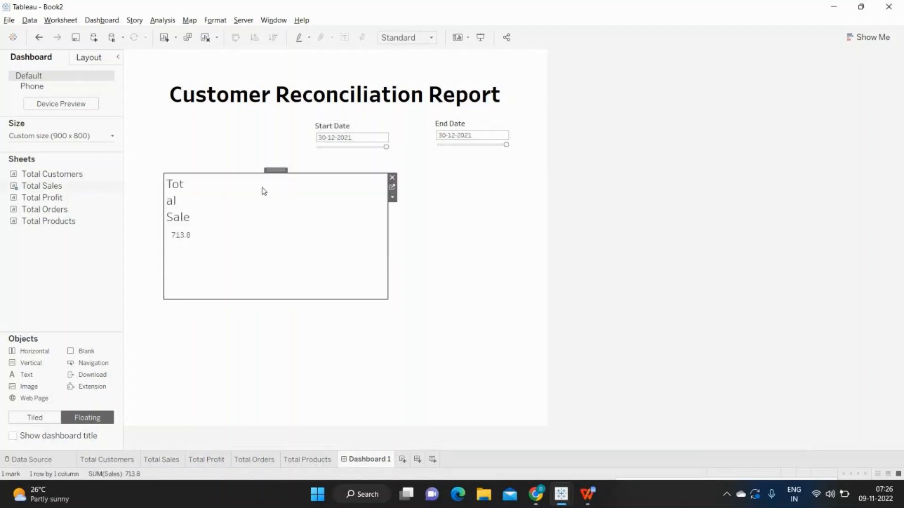
left_click_drag(269, 169, 371, 185)
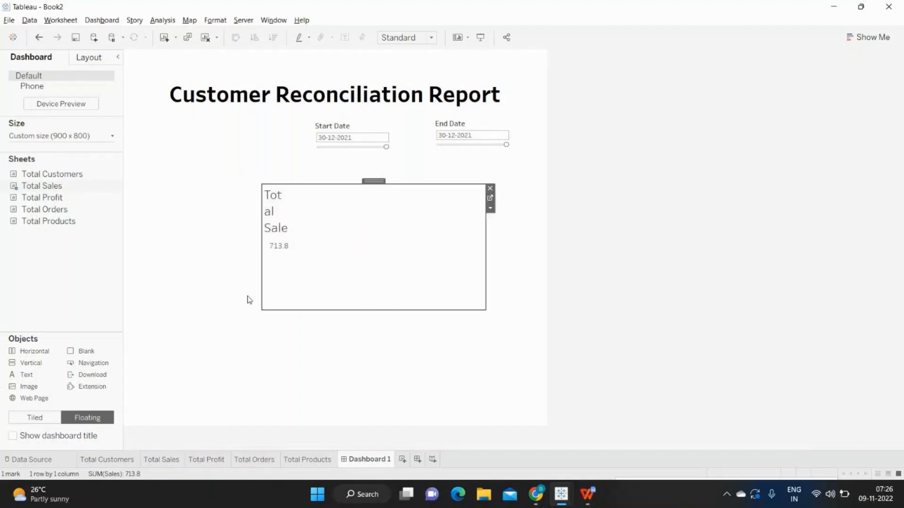
left_click_drag(371, 179, 400, 170)
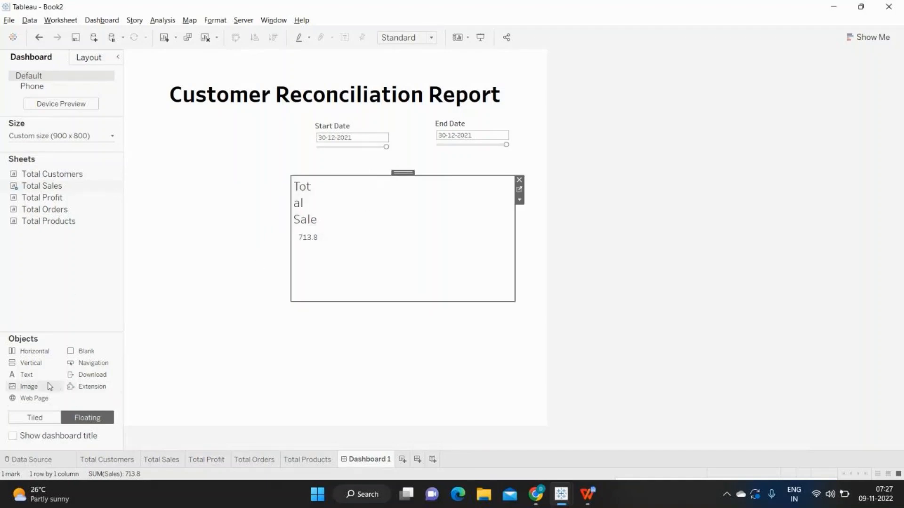
Step: Add floating text labels Total Customers and Total Sales, one above the other, to the left of the Total Sales sheet
left_click_drag(32, 374, 162, 188)
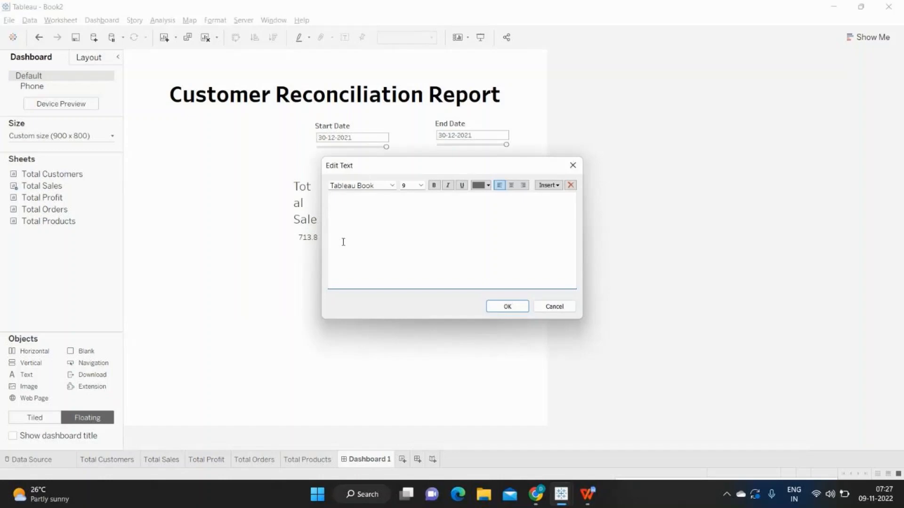
type("Total Customers")
left_click(507, 306)
left_click_drag(32, 376, 155, 246)
type("Total Sales")
left_click(508, 306)
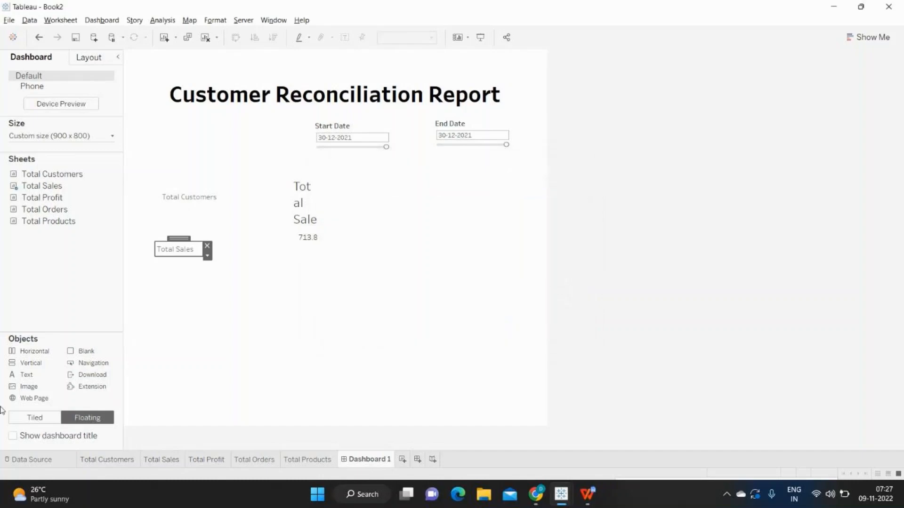
Step: Add floating text labels Total Profit below the Total Sales label and Total Orders to the lower right of it
left_click_drag(38, 375, 168, 306)
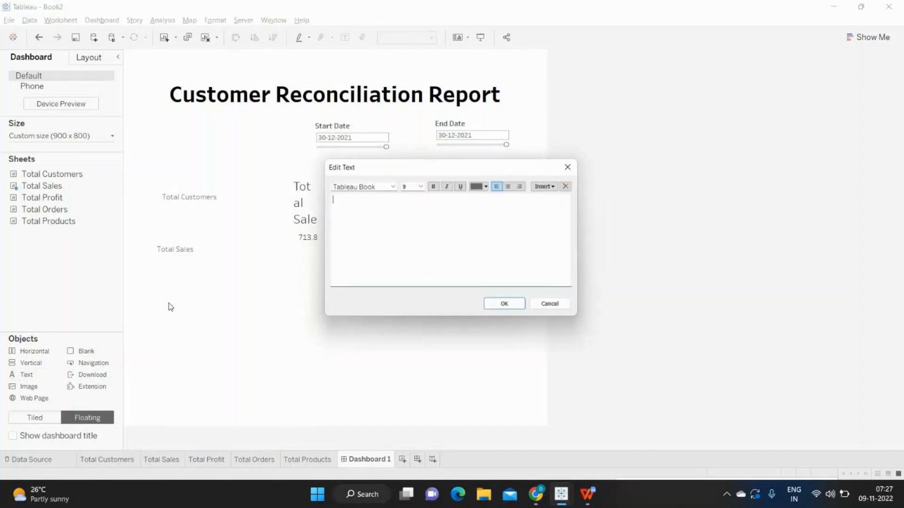
type("Total Profit")
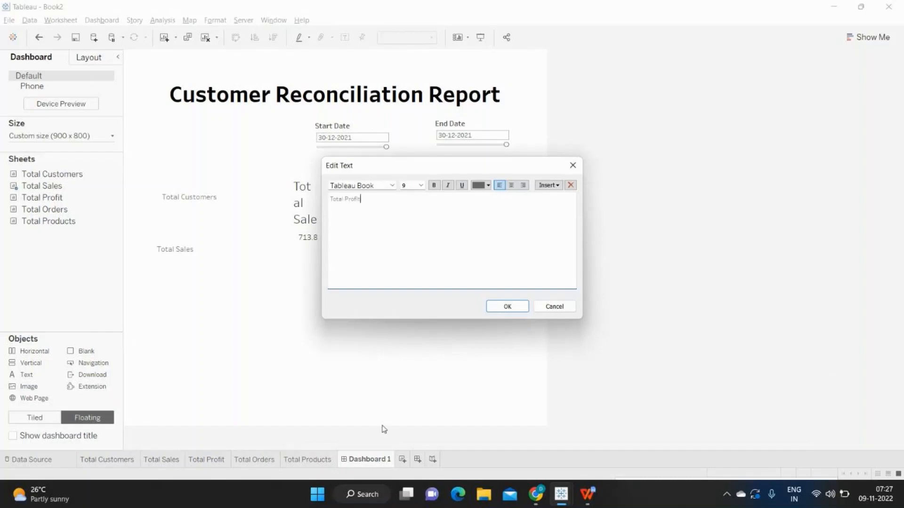
left_click(505, 307)
left_click_drag(26, 375, 259, 327)
type("Total Orders")
left_click(509, 307)
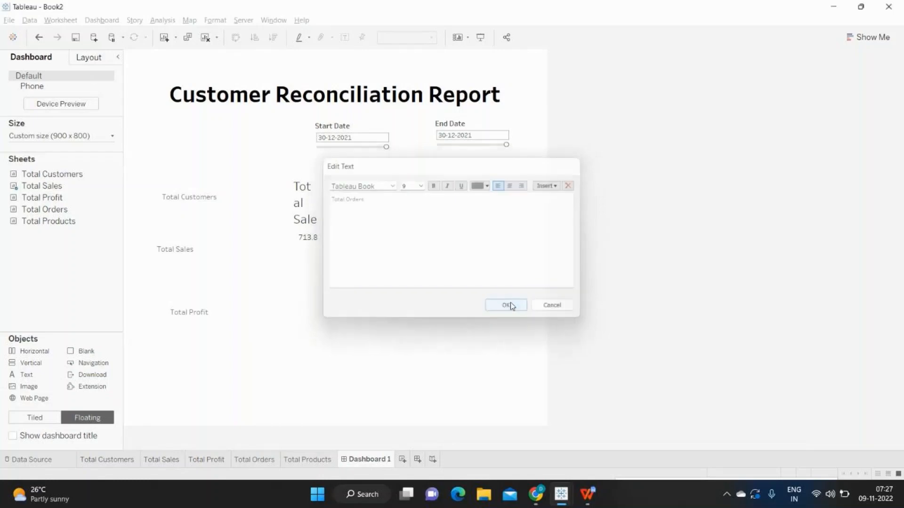
Step: Add a floating text label Total Products just below the Total Orders label
left_click_drag(28, 375, 228, 348)
type("Total Products")
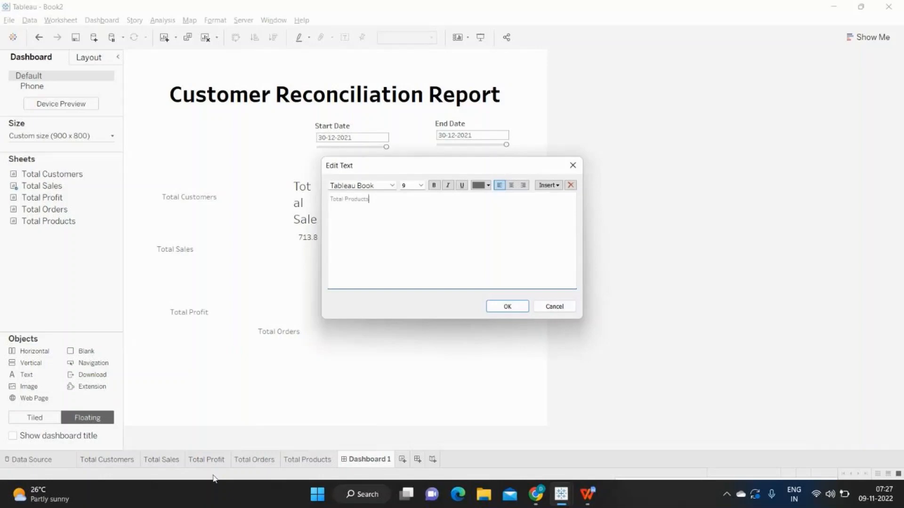
left_click(511, 309)
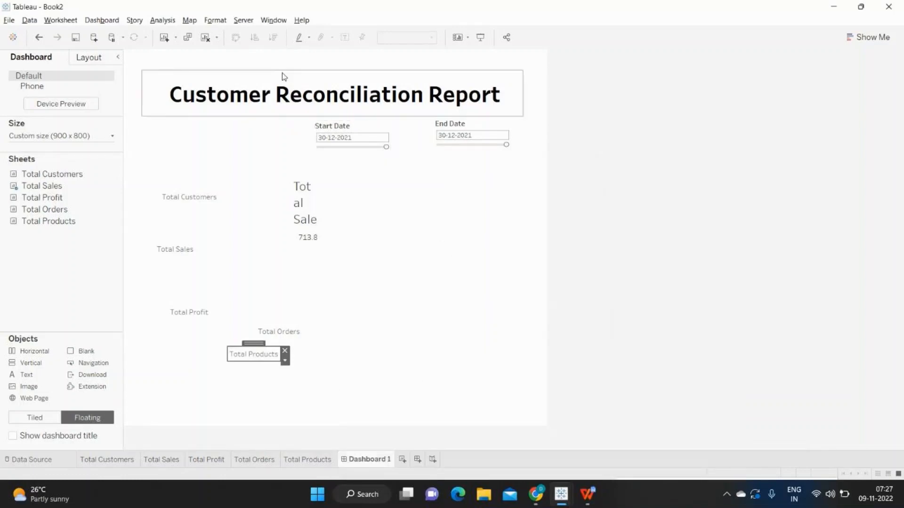
Step: Give the Customer Reconciliation Report title a solid border in the second-thinnest line weight, coloured dark blue
left_click(273, 85)
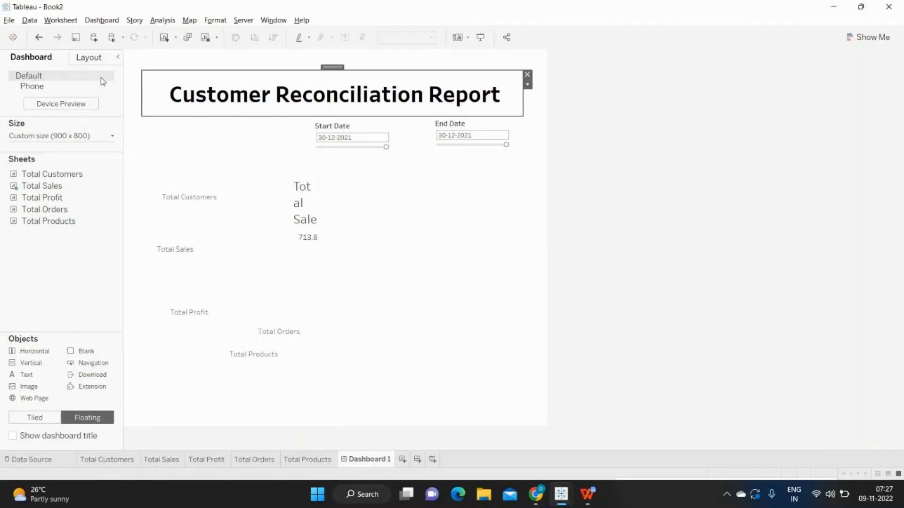
left_click(83, 58)
left_click(43, 215)
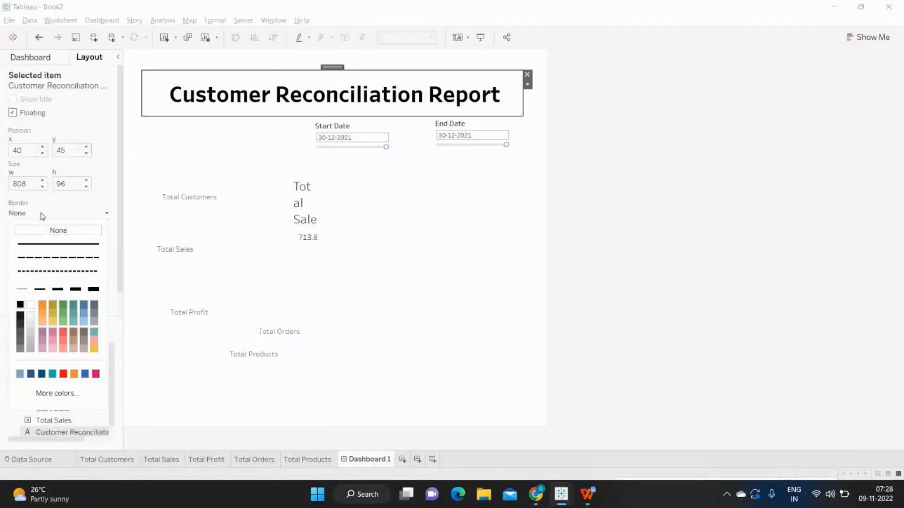
left_click(40, 288)
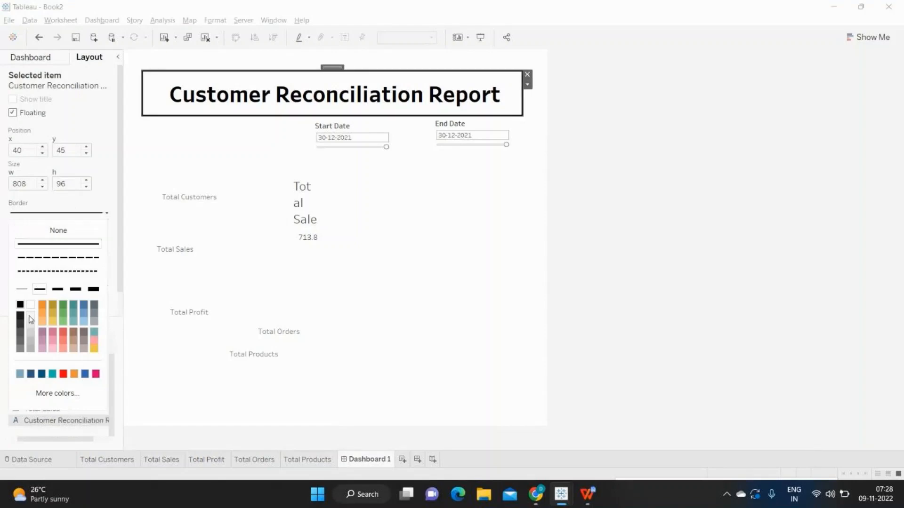
left_click(20, 341)
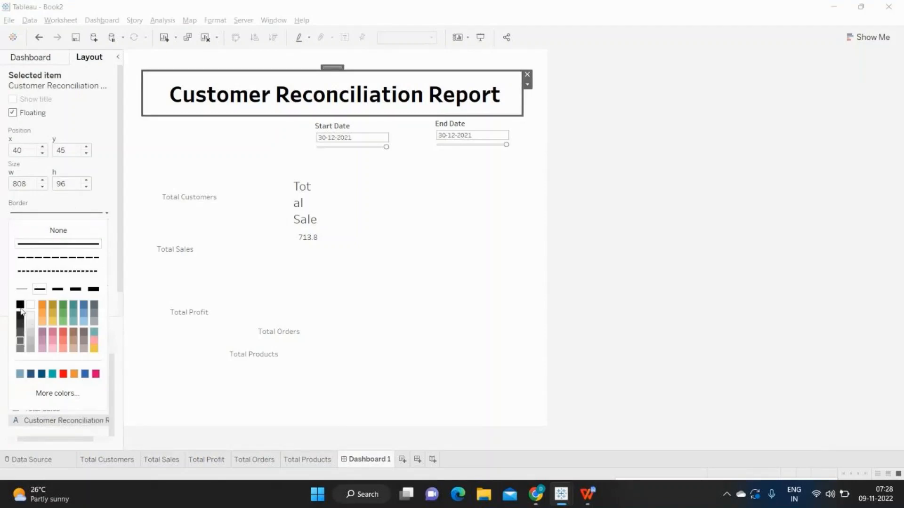
left_click(30, 327)
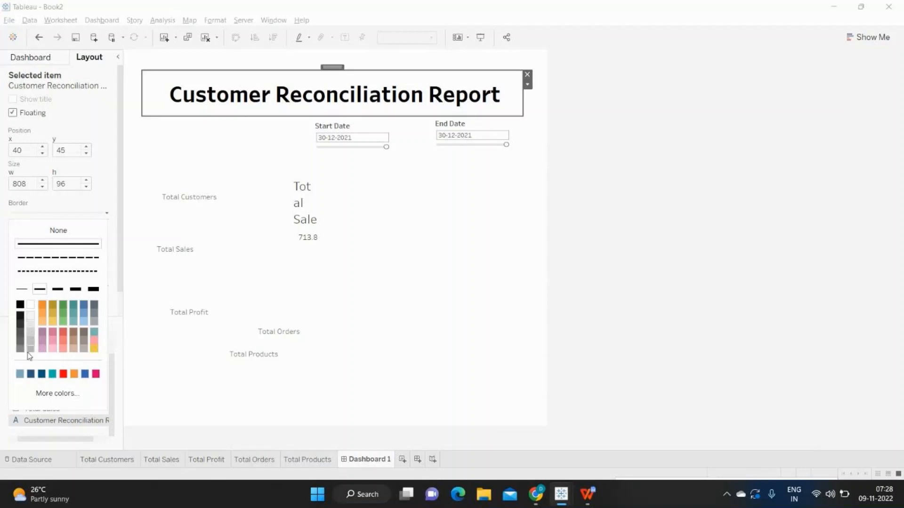
left_click(30, 374)
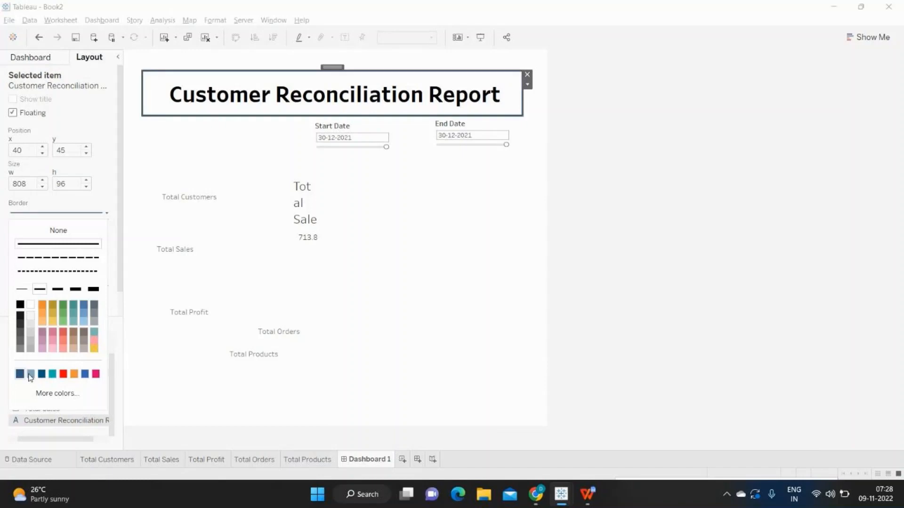
left_click(84, 201)
Step: Fill the report title's background with dark grey and change all of its text to white
left_click(52, 247)
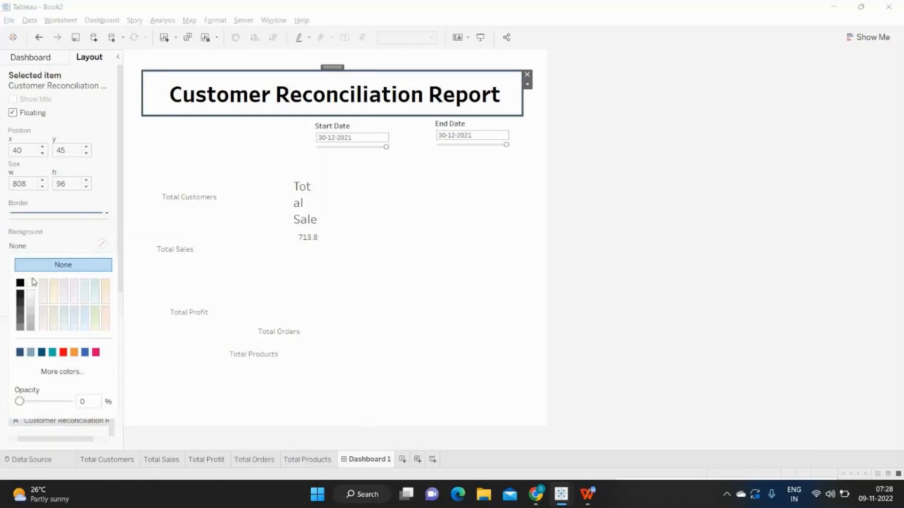
left_click(21, 320)
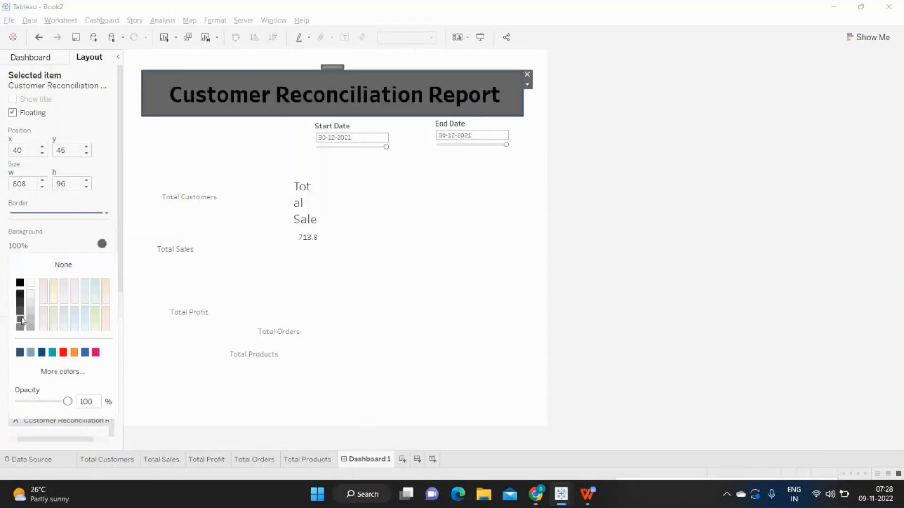
left_click(224, 96)
double_click(223, 96)
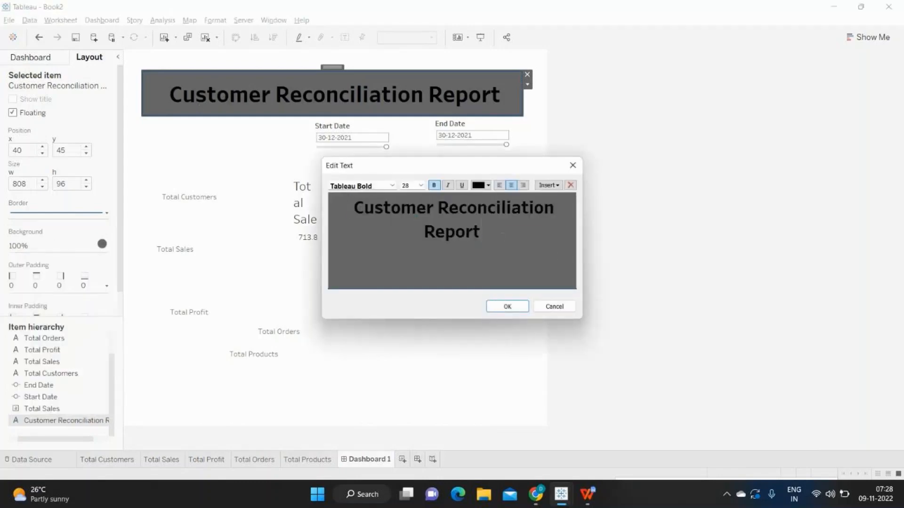
key("ctrl+a")
left_click(482, 185)
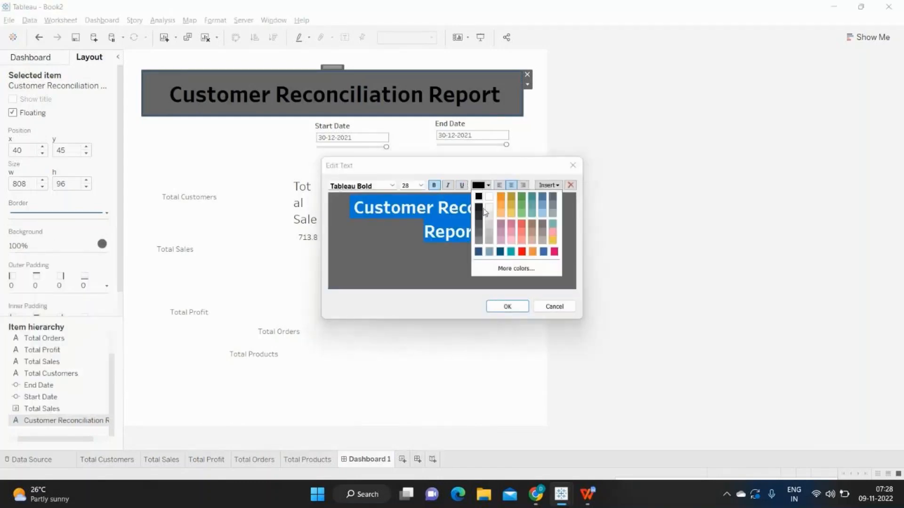
left_click(490, 196)
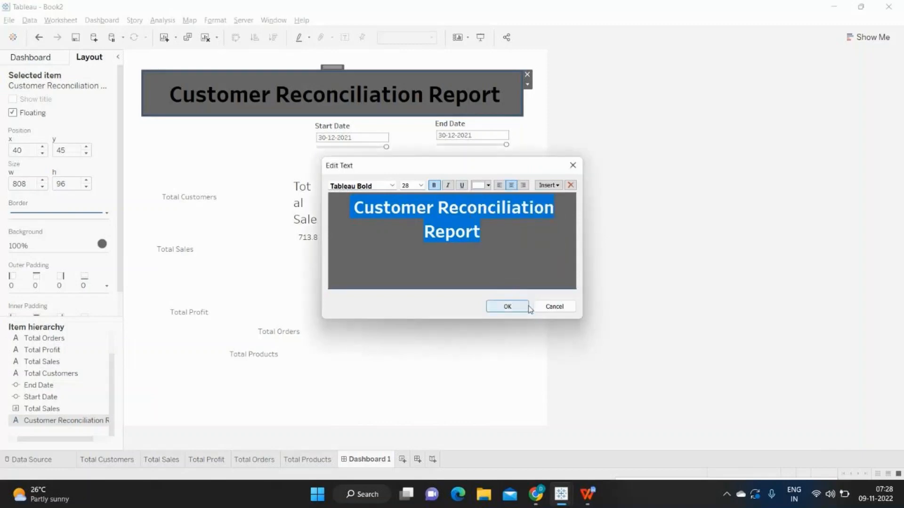
left_click(511, 307)
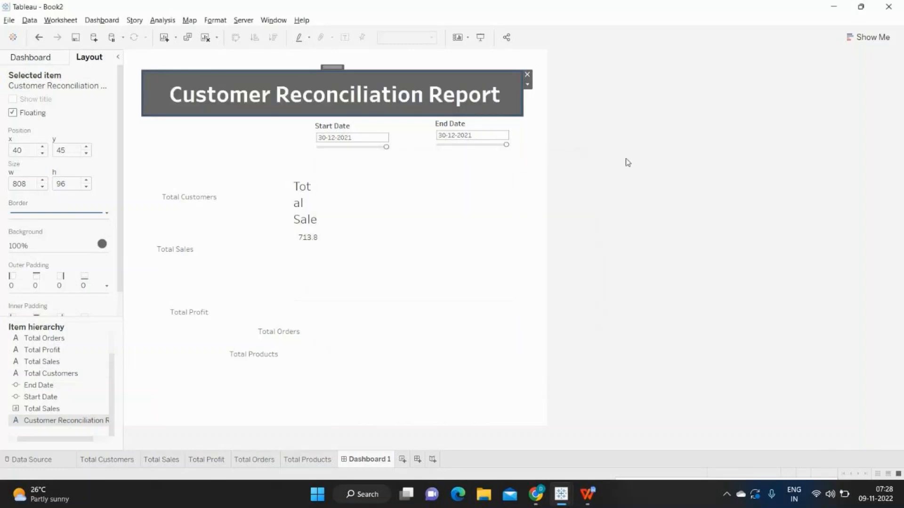
left_click(673, 147)
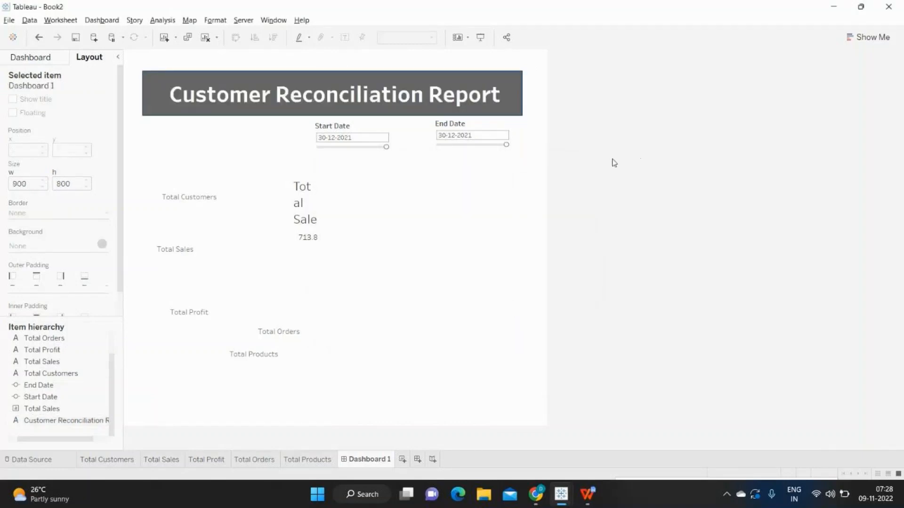
Step: Change the report title's background to a darker shade of grey
double_click(388, 78)
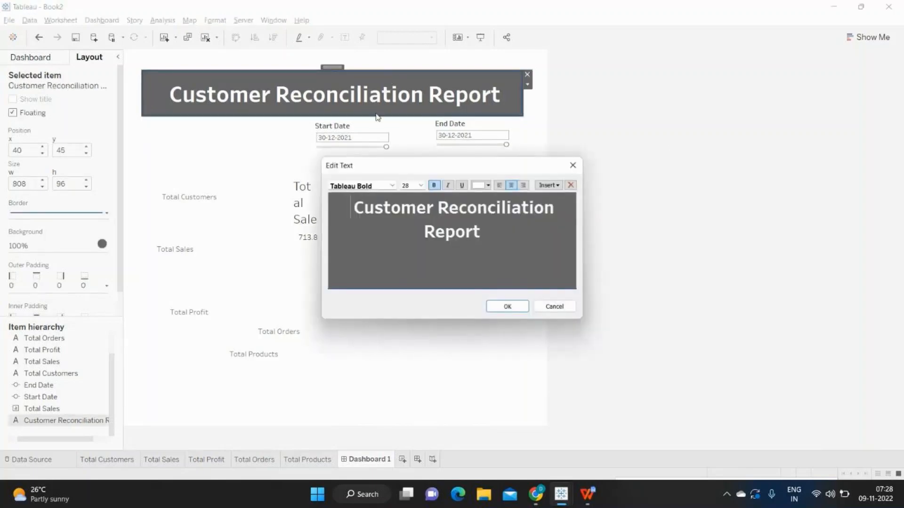
left_click(554, 306)
left_click(26, 244)
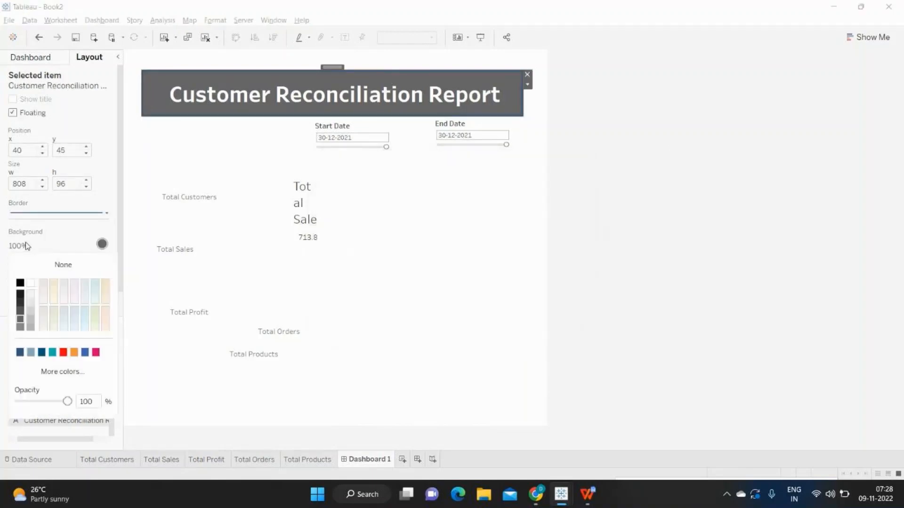
left_click(22, 310)
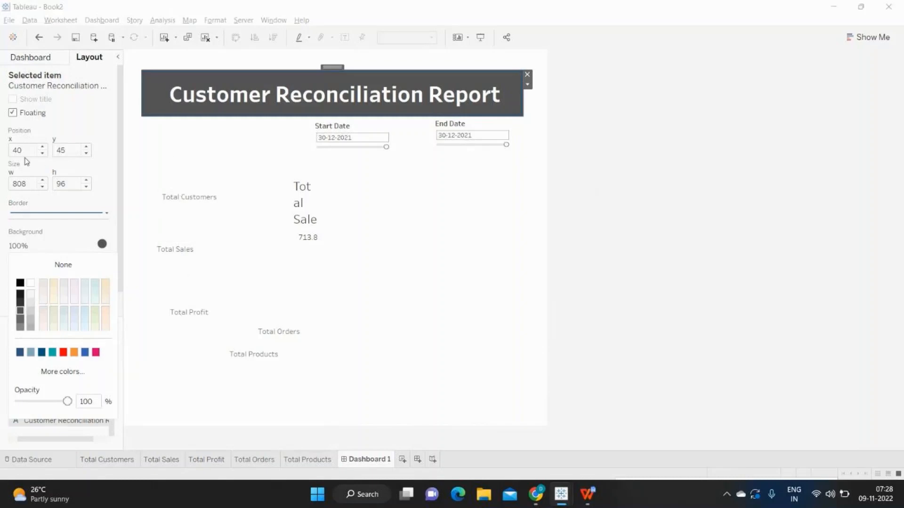
Step: Resize the report title to a width of 810 and a height of 90
left_click(7, 151)
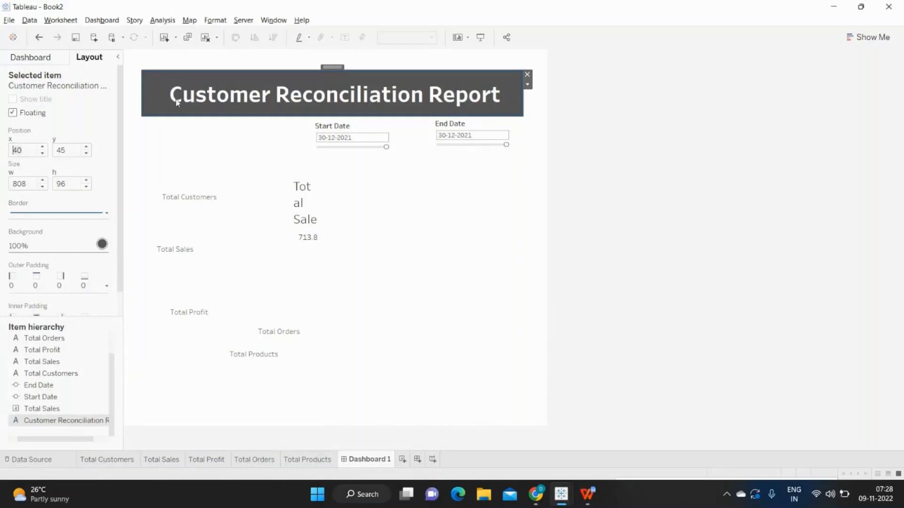
left_click(86, 187)
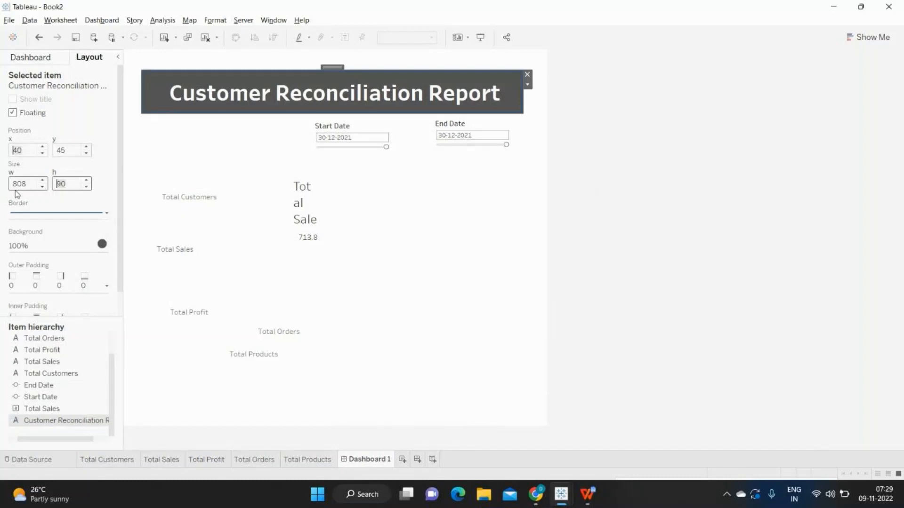
left_click(42, 181)
left_click(43, 181)
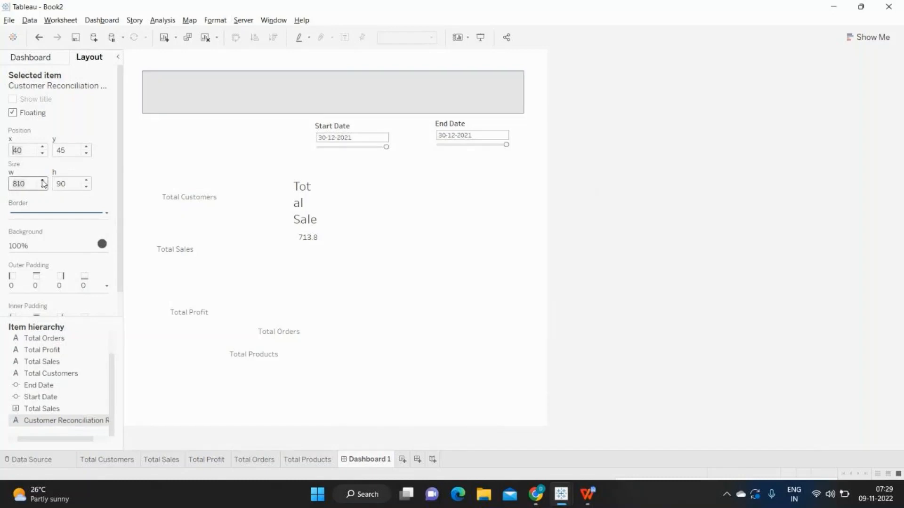
left_click(657, 156)
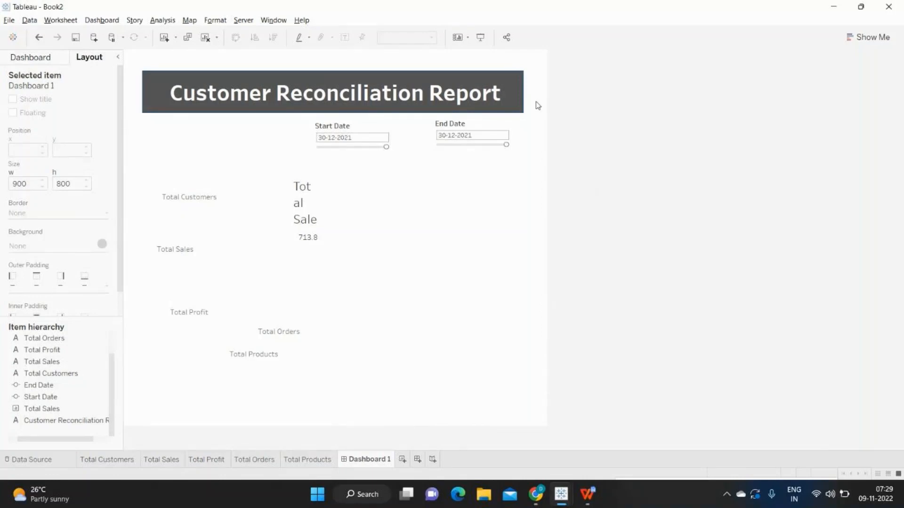
Step: Add a thin dark grey border to both the End Date and Start Date controls
left_click(450, 125)
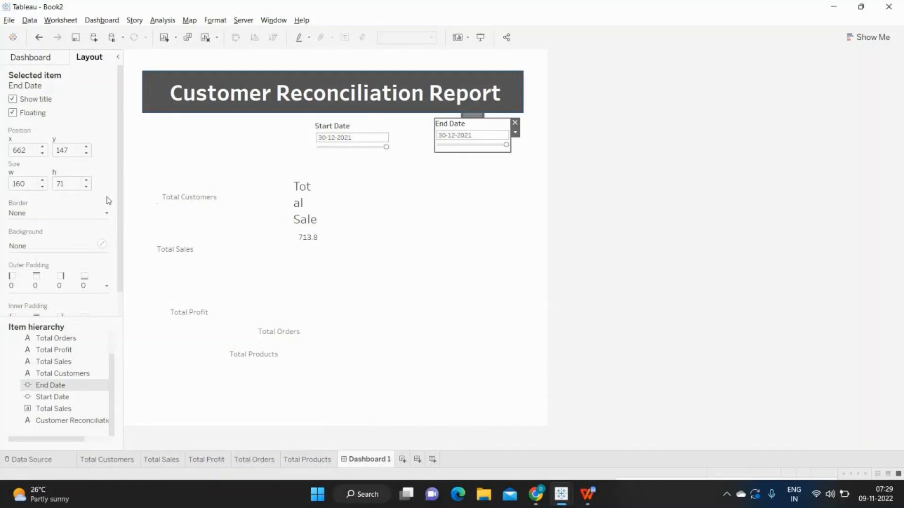
left_click(70, 215)
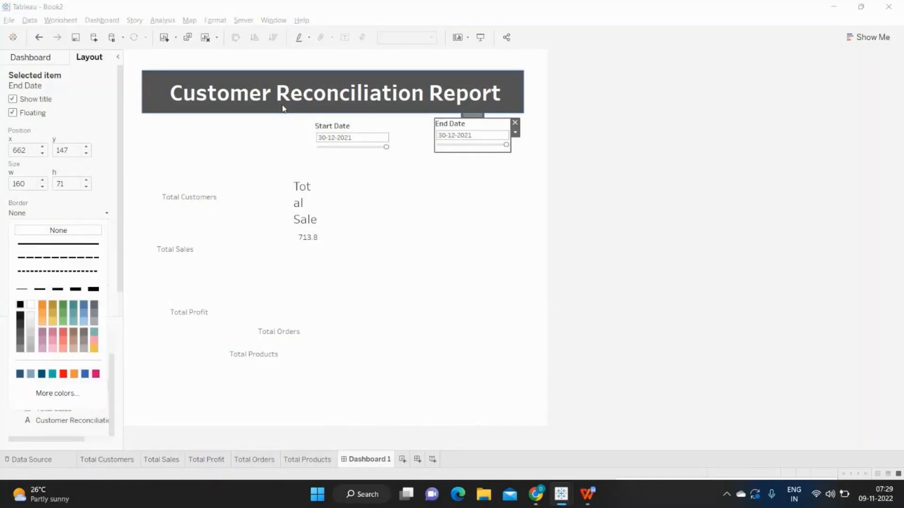
left_click(20, 333)
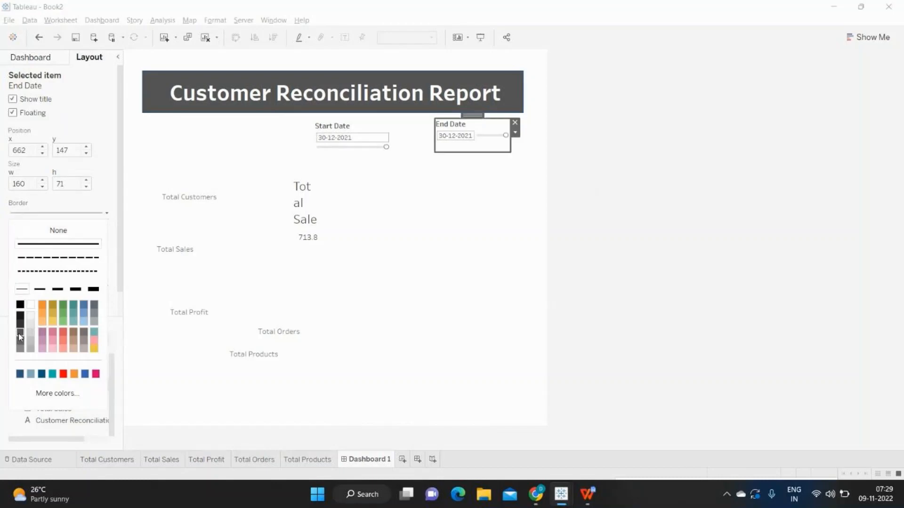
left_click(356, 132)
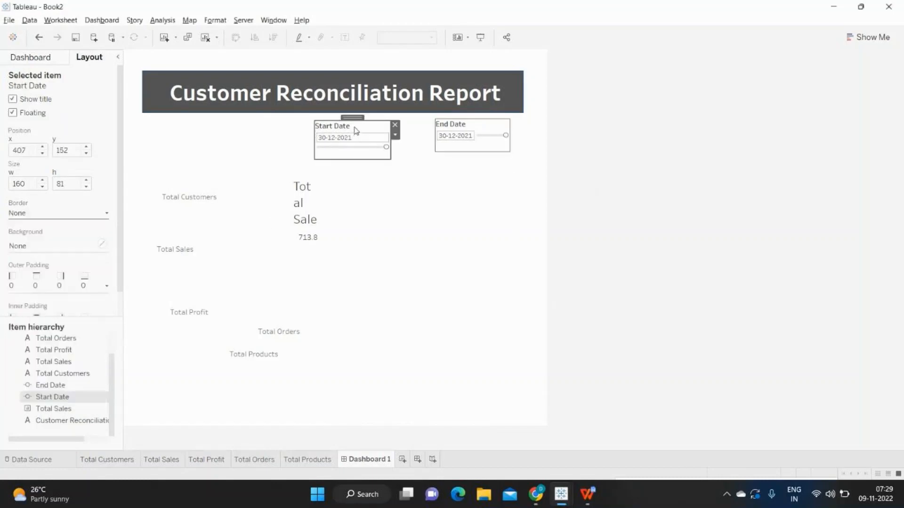
left_click(65, 216)
left_click(20, 332)
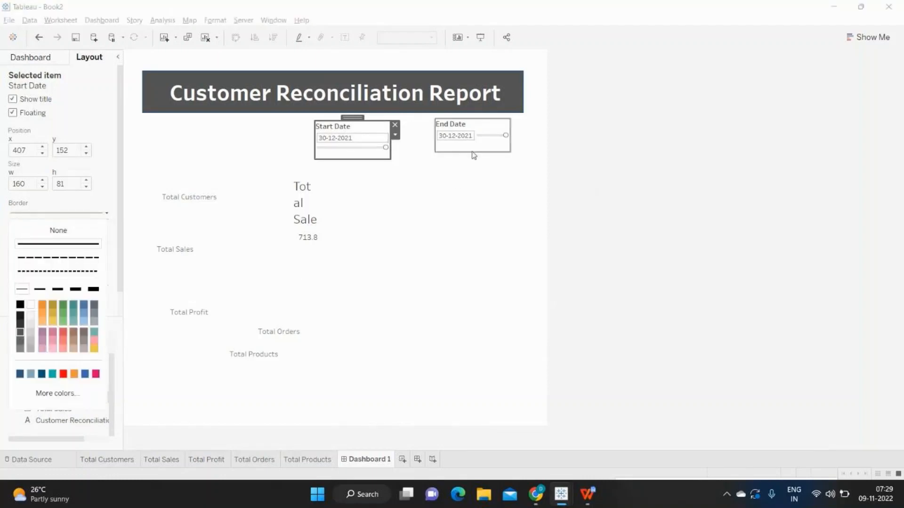
Step: Switch the End Date and Start Date controls from Slider to Type In
left_click(466, 130)
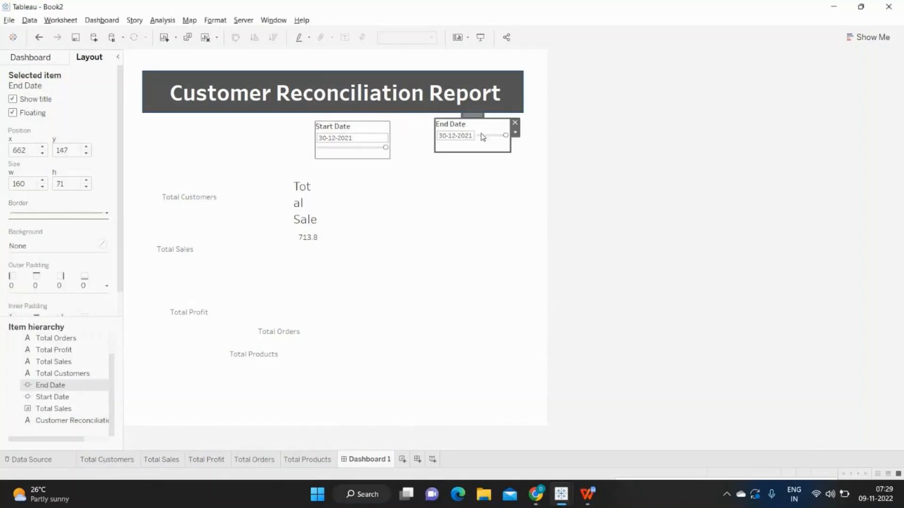
left_click(516, 133)
left_click(540, 218)
left_click(352, 126)
left_click(395, 134)
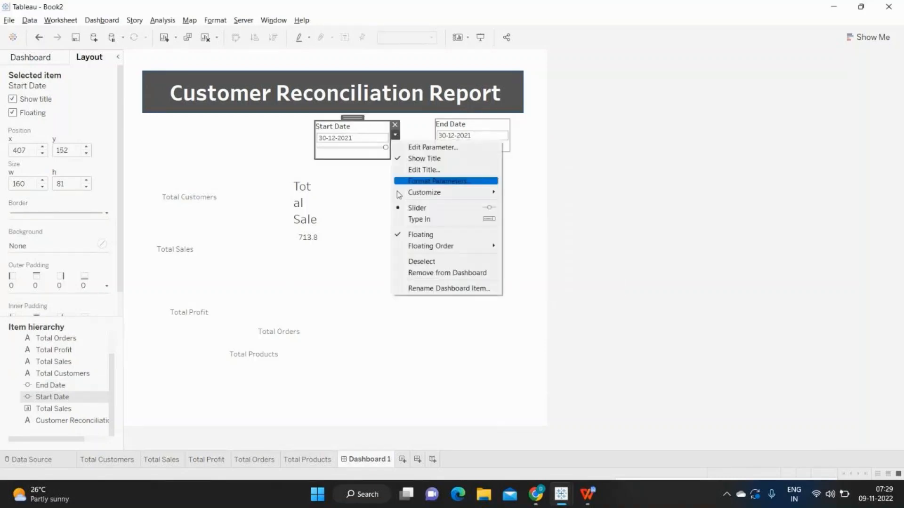
left_click(408, 221)
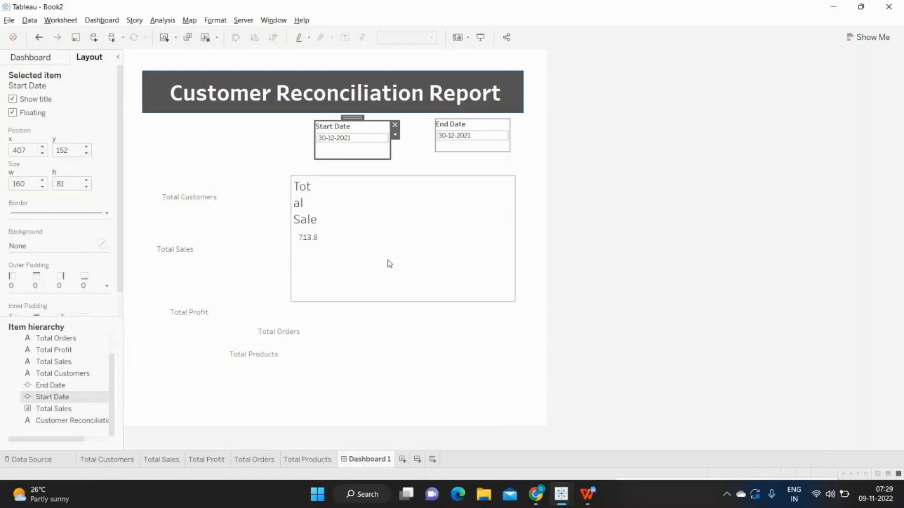
Step: Set the End Date control's y position to 145 and its height to 50
left_click(475, 129)
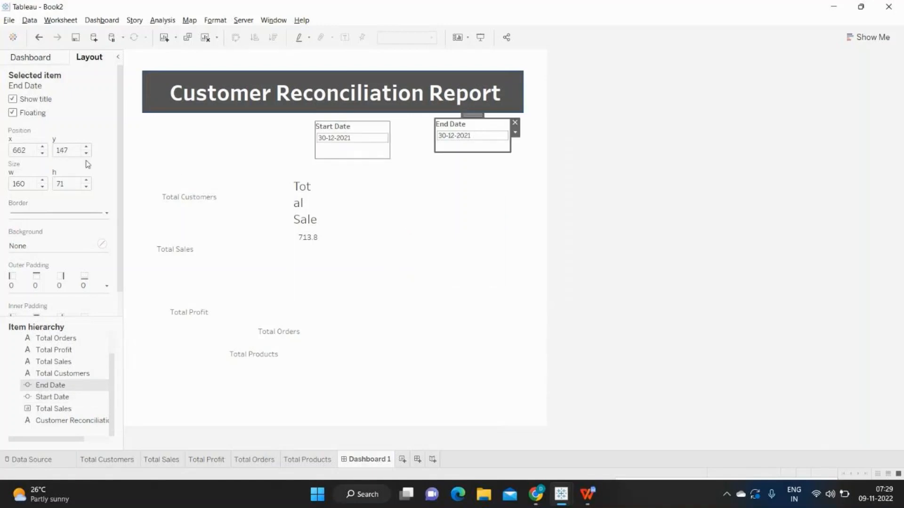
left_click(57, 150)
left_click(86, 154)
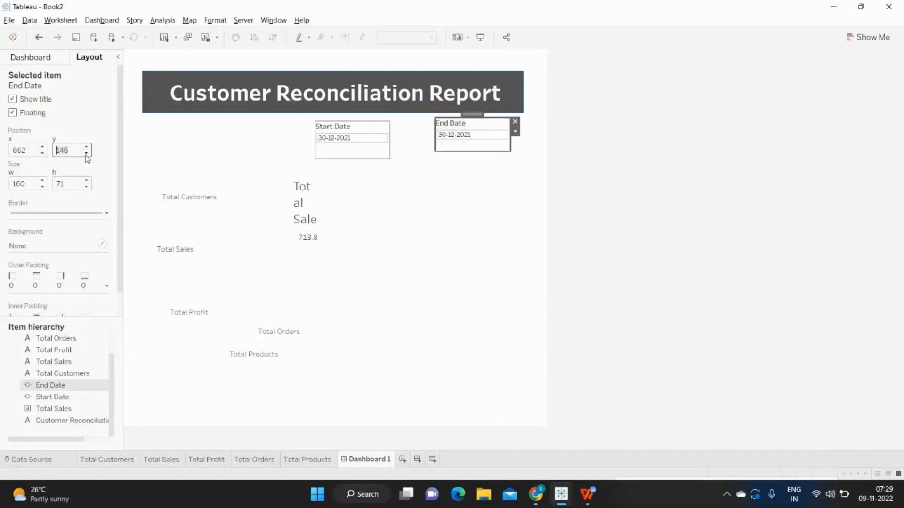
left_click(87, 186)
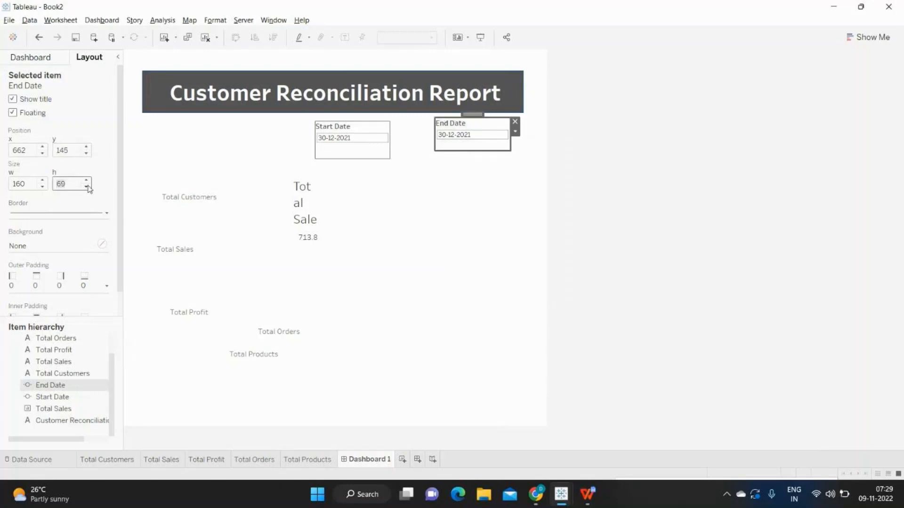
left_click(87, 186)
left_click(87, 186)
left_click(87, 186)
left_click(87, 186)
left_click(87, 187)
left_click(87, 187)
left_click(87, 187)
left_click(87, 187)
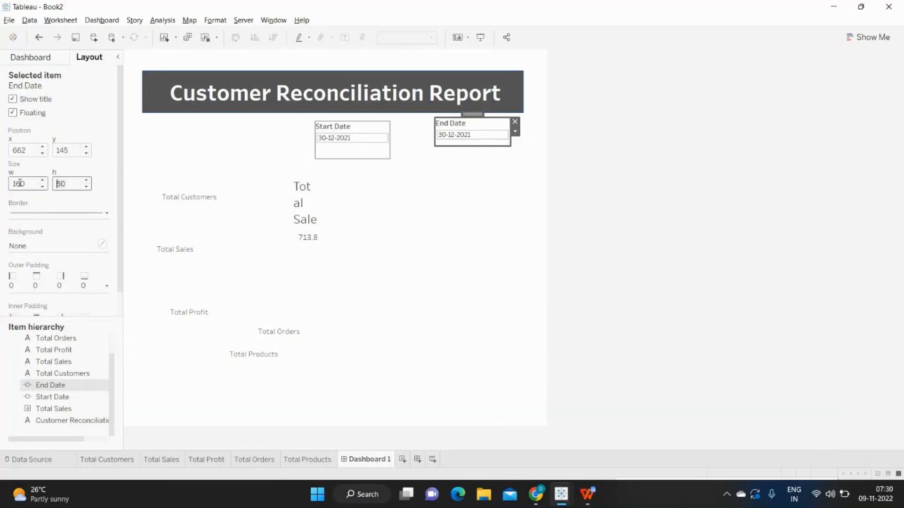
key("Down")
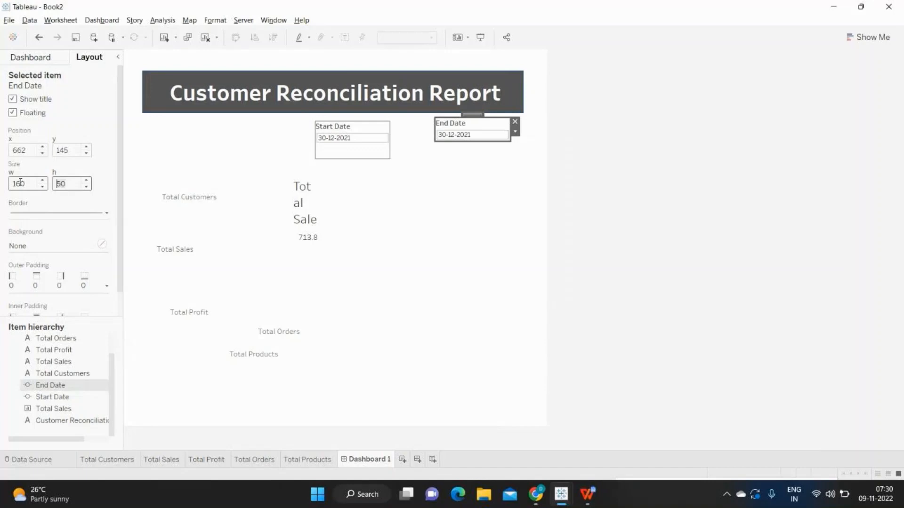
left_click(518, 170)
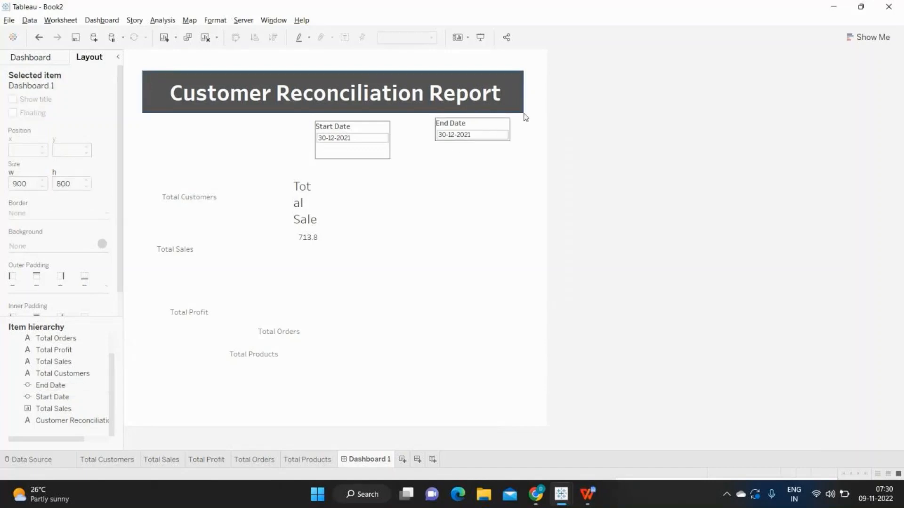
left_click(504, 130)
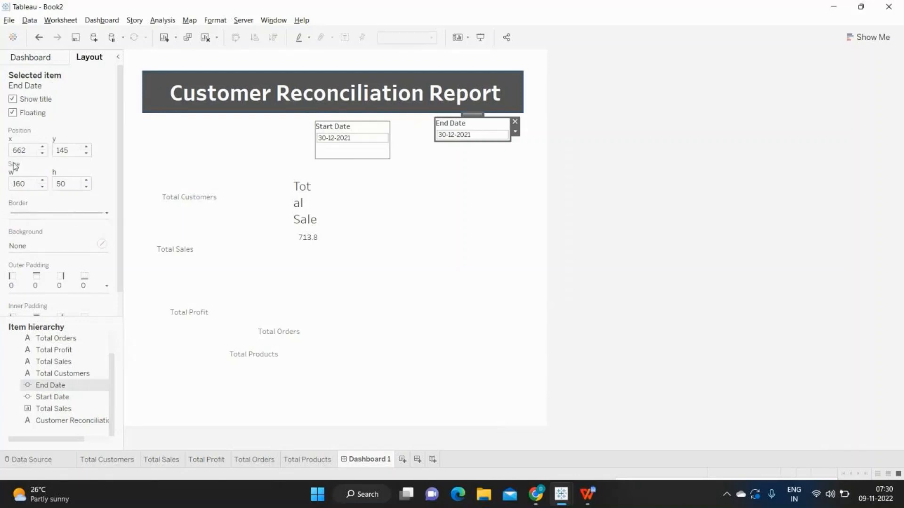
Step: Set the End Date control's x position to 688 and its border to the second line thickness
left_click_drag(43, 147, 43, 147)
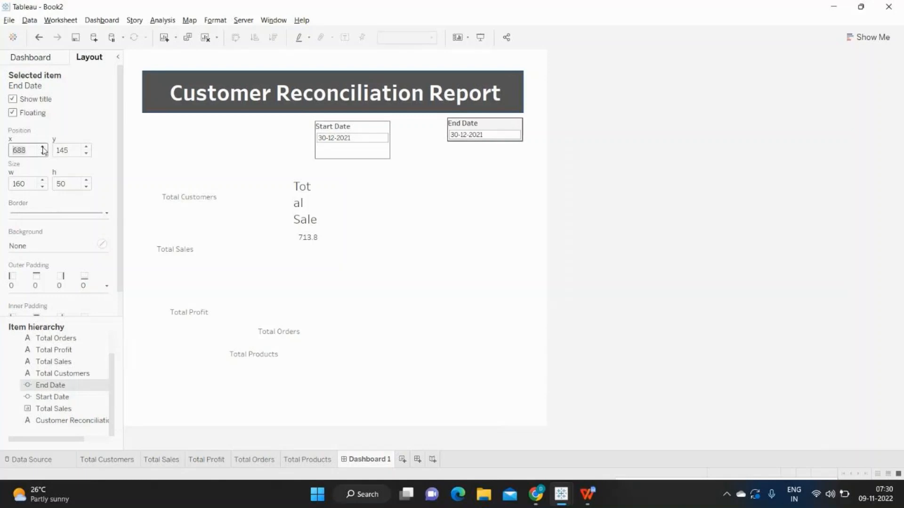
left_click(527, 204)
left_click(489, 130)
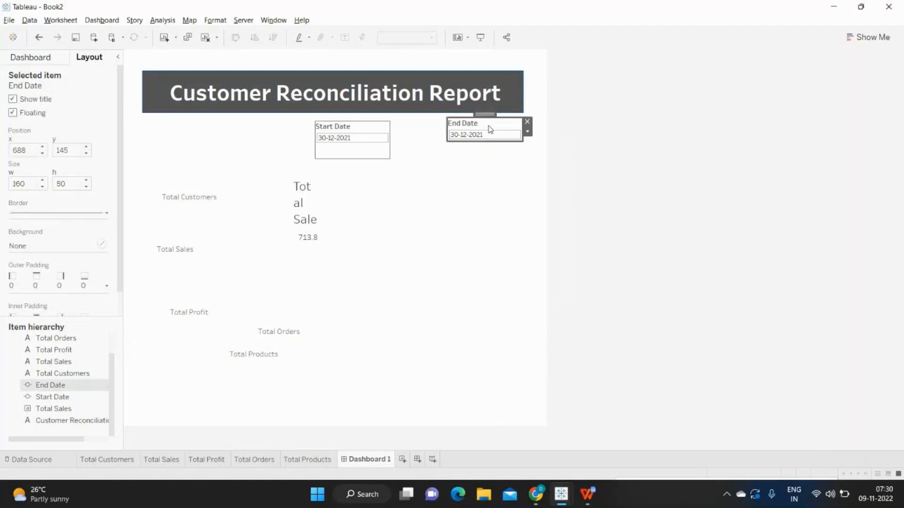
left_click(23, 214)
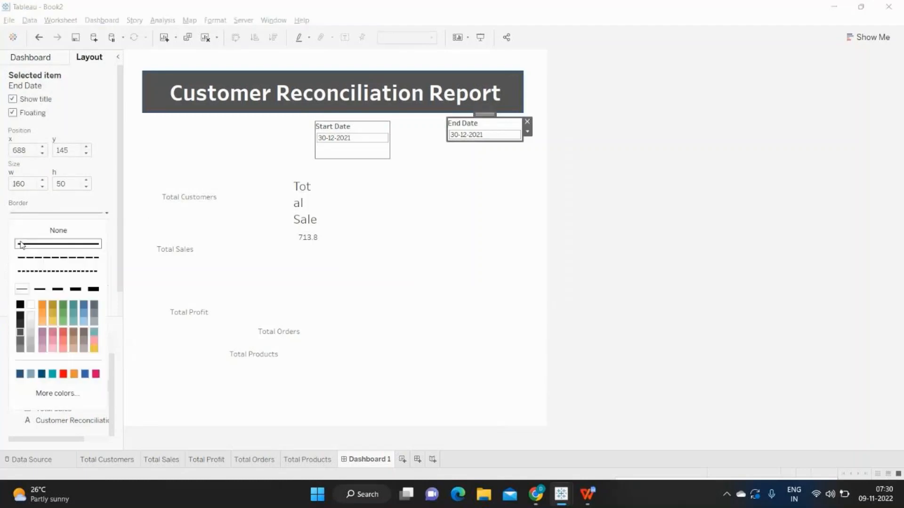
left_click(40, 289)
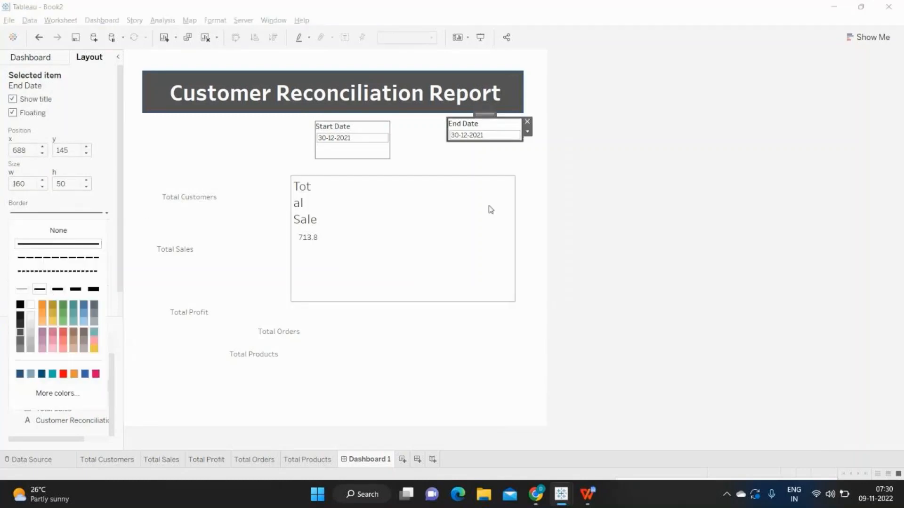
left_click(534, 166)
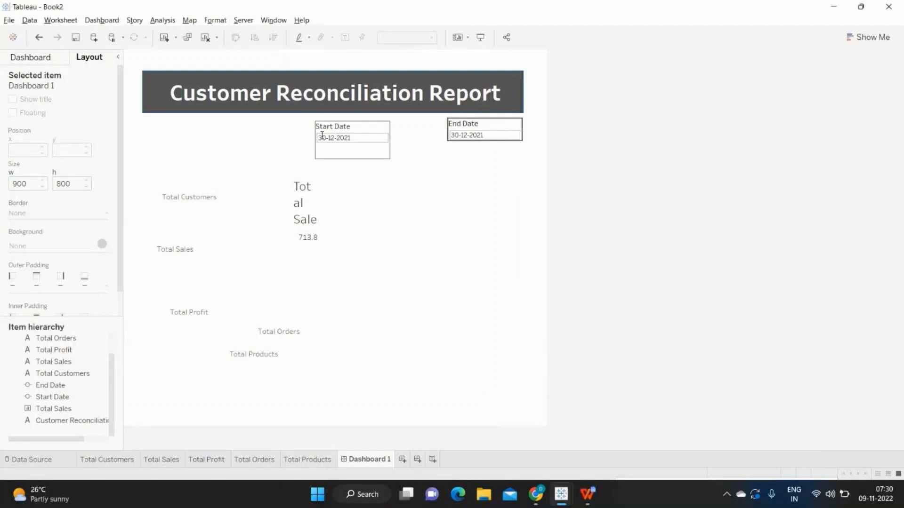
Step: Set the Start Date control's y position to 145 and its height to 50
left_click(460, 128)
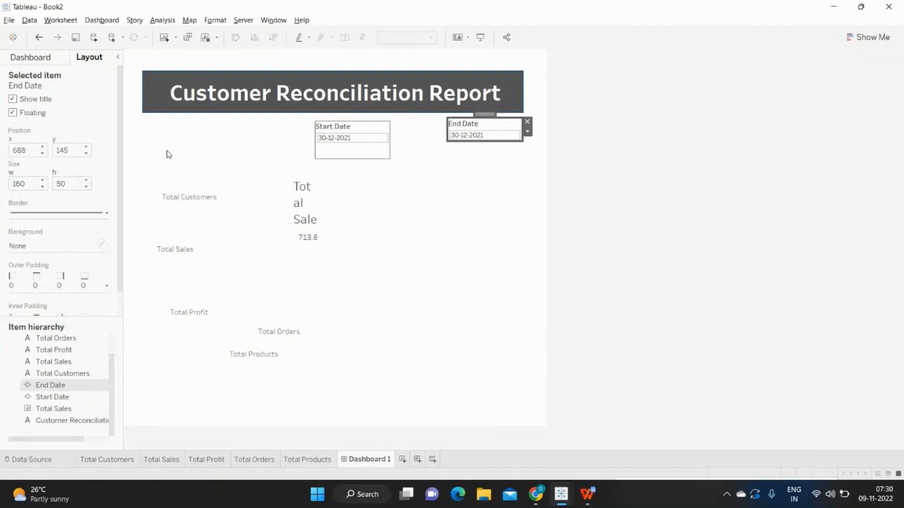
left_click(70, 186)
left_click(322, 156)
left_click(58, 150)
type("145")
key("Return")
left_click(58, 184)
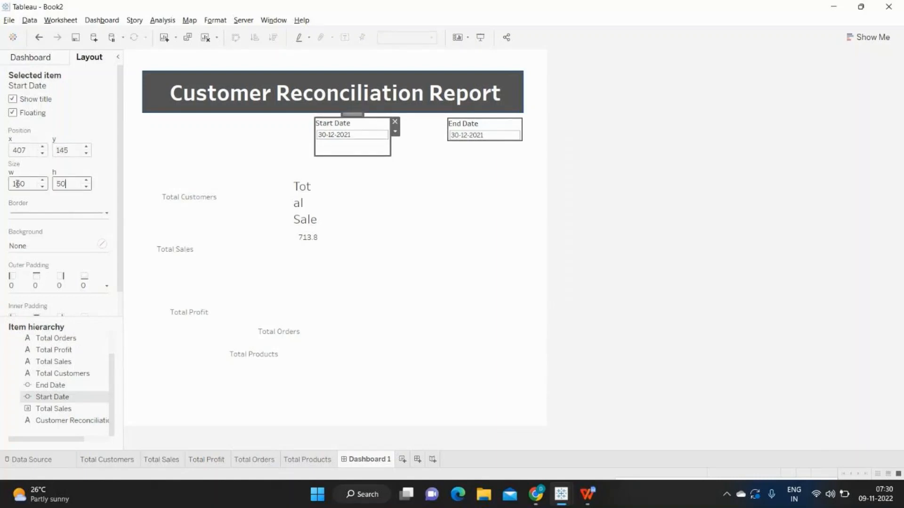
key("Return")
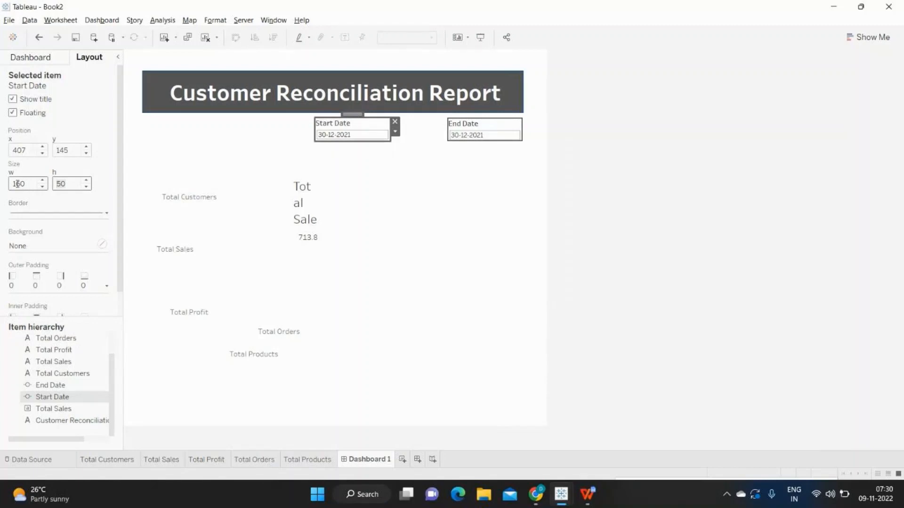
Step: Move the Start Date control closer to the End Date control by setting its x position to 448
left_click(42, 147)
left_click(43, 147)
left_click(43, 148)
left_click(43, 147)
left_click(43, 147)
left_click(42, 147)
left_click(42, 147)
left_click(42, 147)
left_click(42, 147)
left_click(42, 147)
left_click(42, 147)
left_click(42, 147)
left_click(42, 147)
left_click(43, 147)
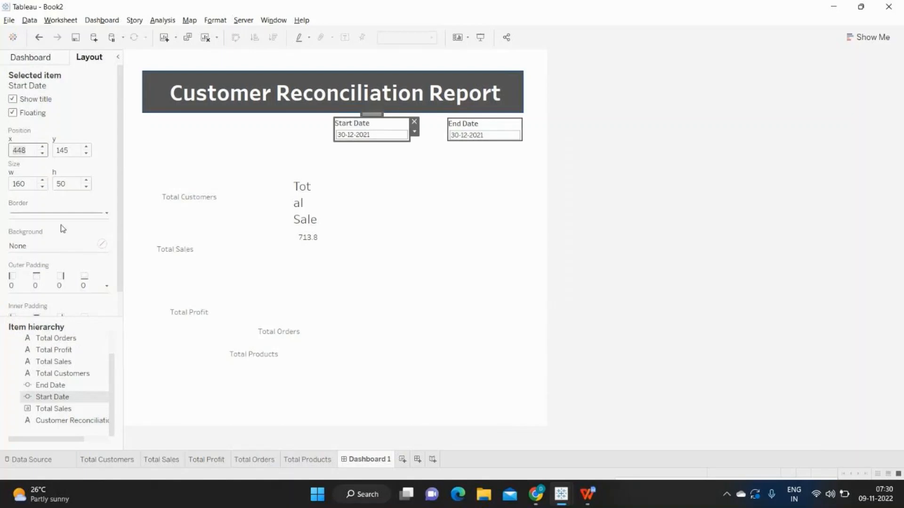
Step: Set the Start Date control's border to the second line thickness and compare the border settings of both date controls
left_click(71, 212)
left_click(41, 289)
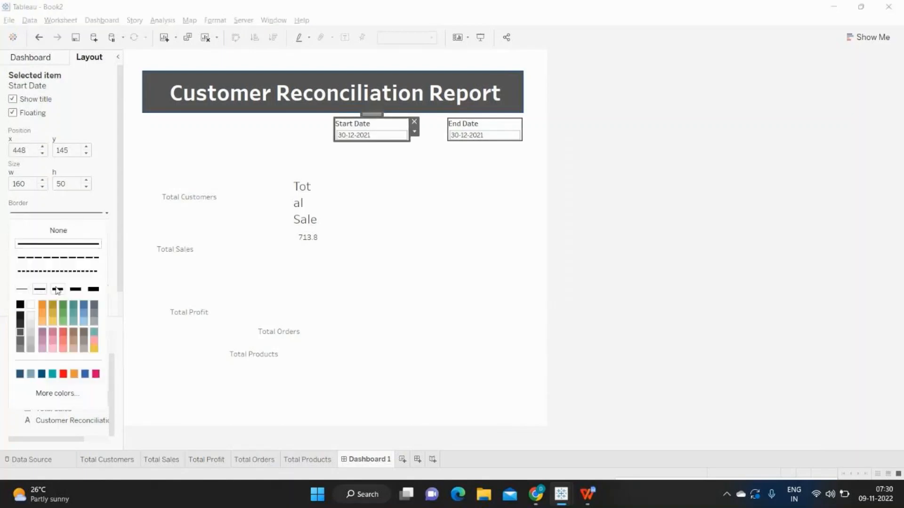
left_click(525, 171)
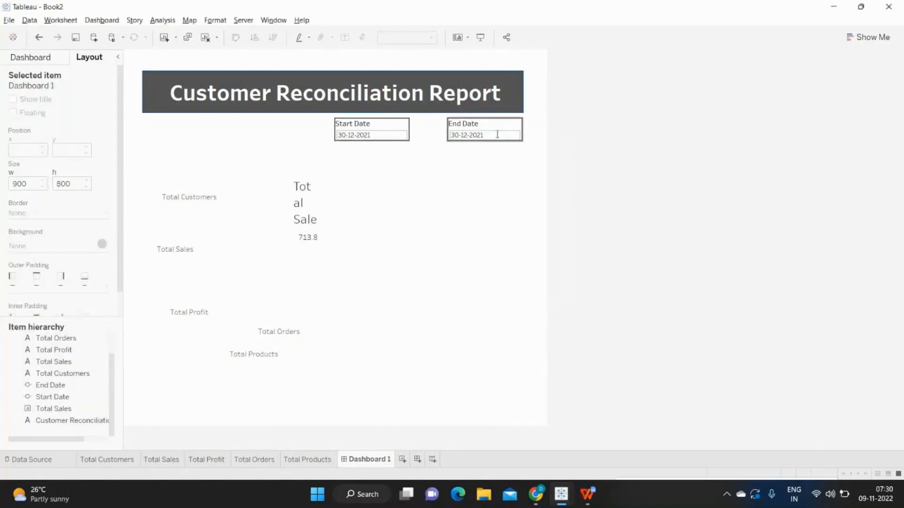
left_click(498, 132)
left_click(39, 212)
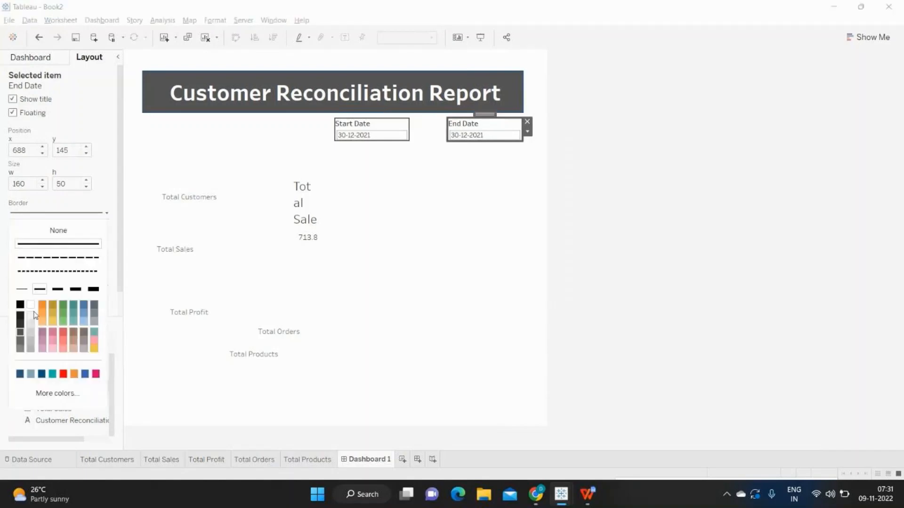
left_click(353, 129)
left_click(48, 213)
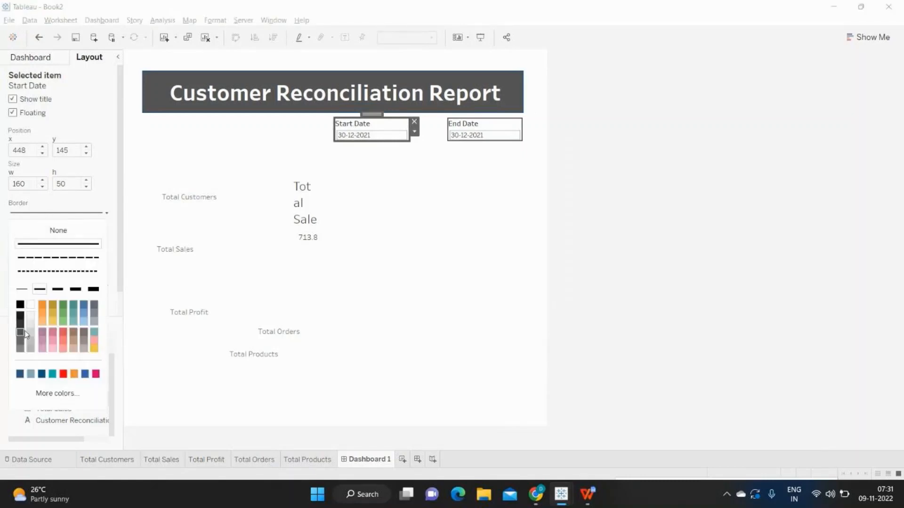
left_click(521, 203)
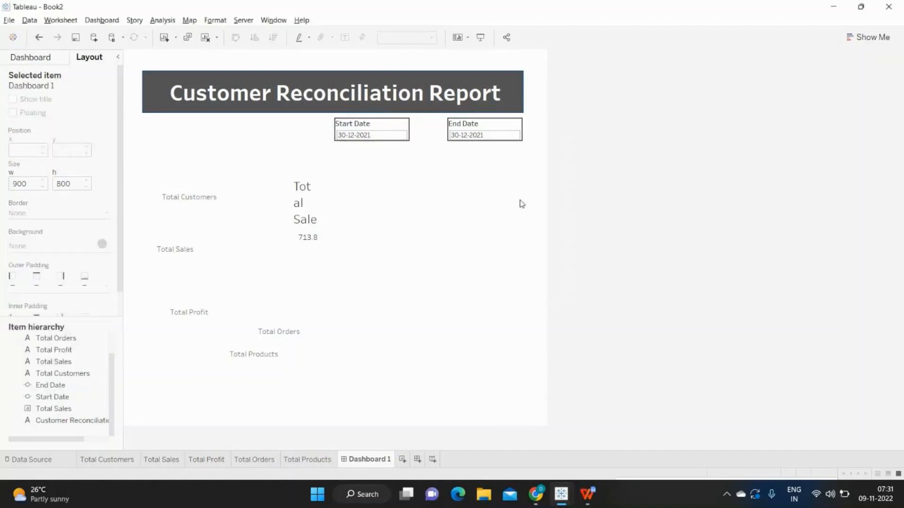
Step: Add a floating blank object below the date controls and resize it to a thin strip about 799 wide and 6 high
left_click(26, 60)
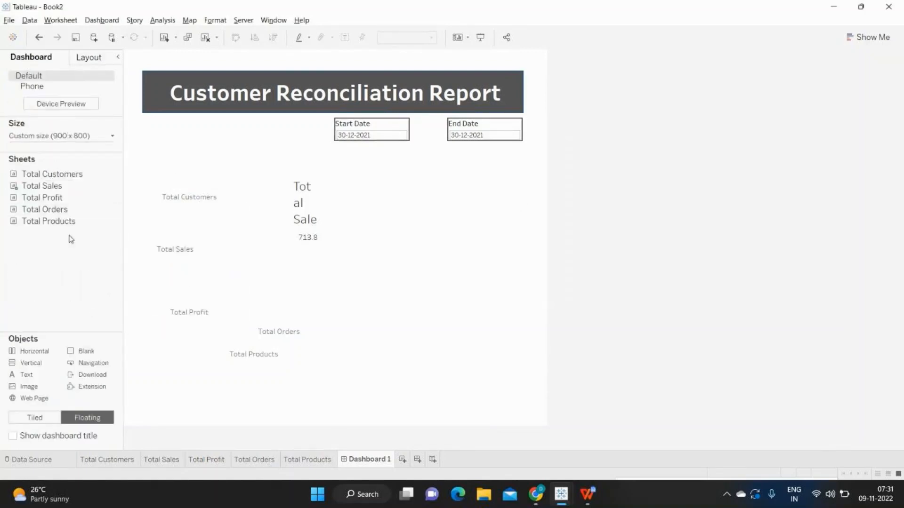
left_click_drag(101, 356, 148, 151)
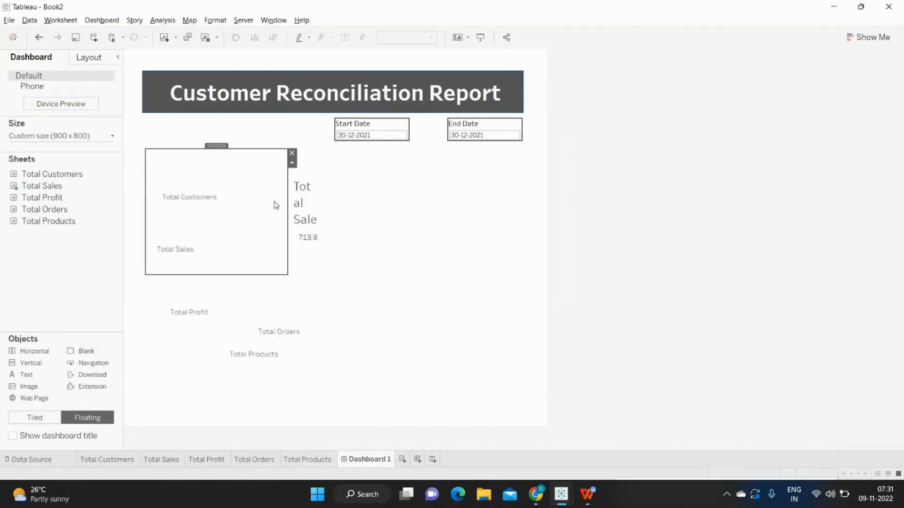
left_click_drag(287, 205, 522, 184)
left_click_drag(255, 275, 284, 151)
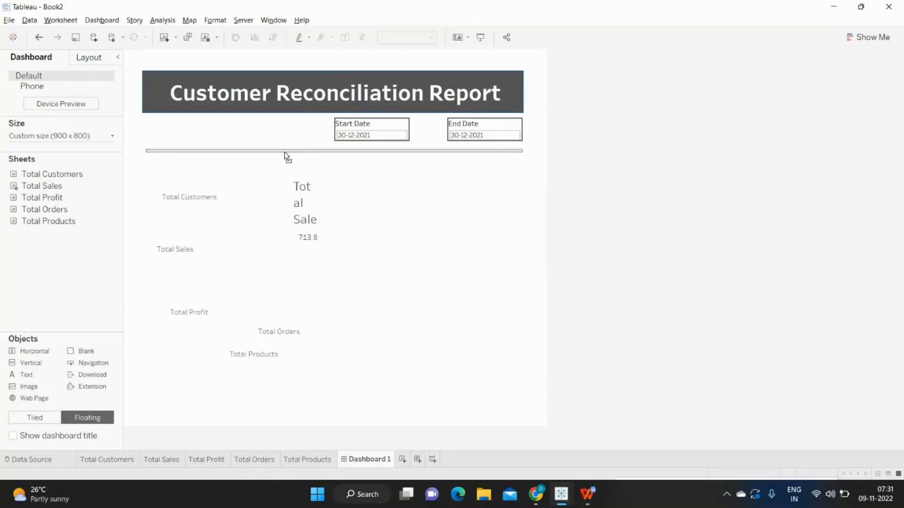
Step: Fill the thin blank strip with a dark grey background to form a divider line
left_click(90, 57)
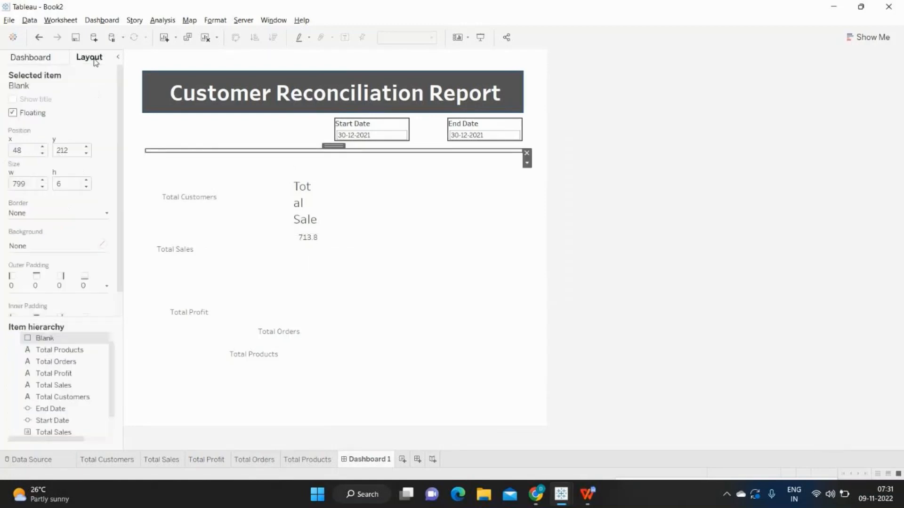
left_click(33, 247)
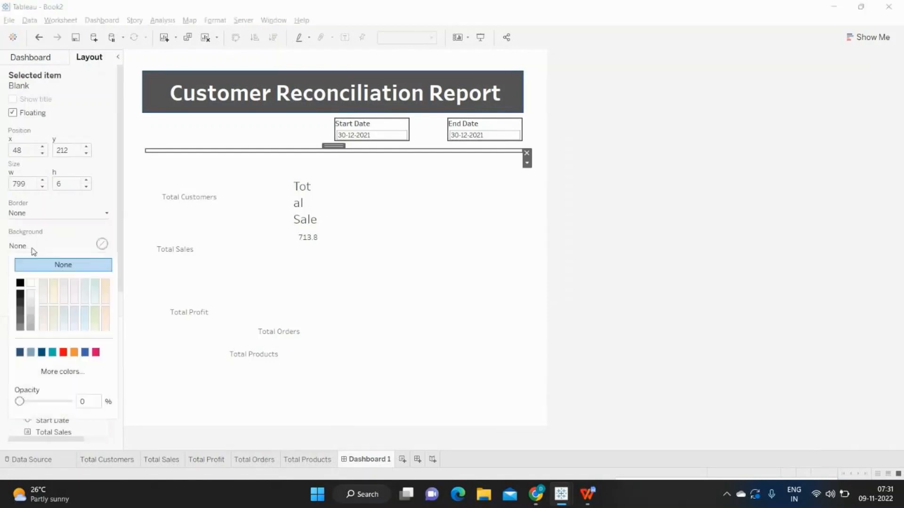
left_click(19, 312)
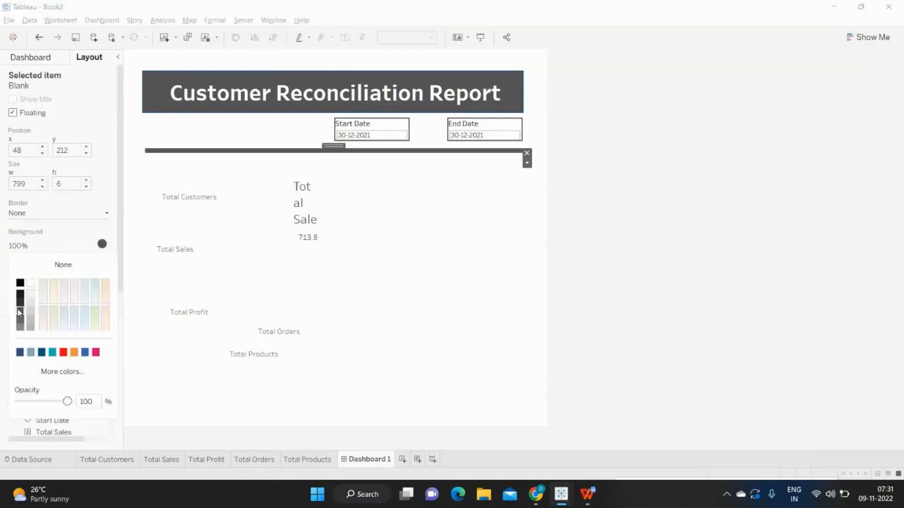
left_click(529, 203)
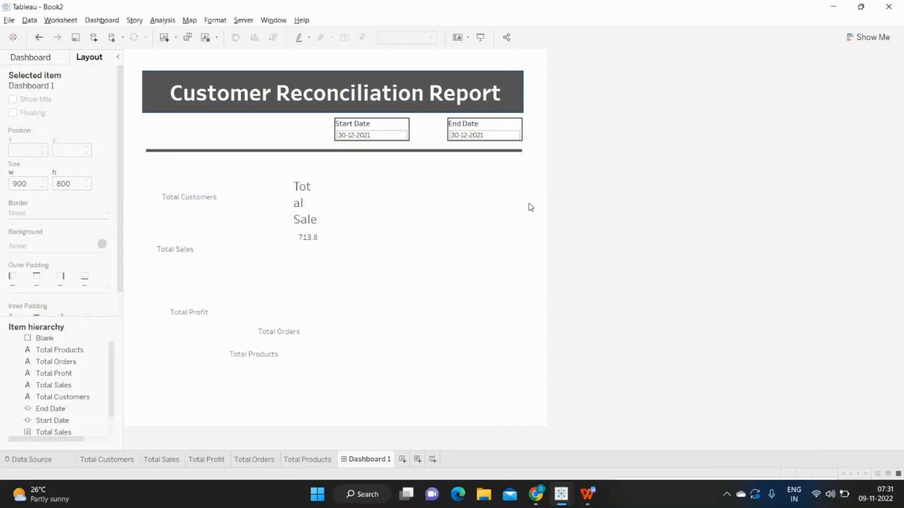
Step: Set the divider line's height to 5 and its y position to 205
left_click(357, 151)
left_click(86, 187)
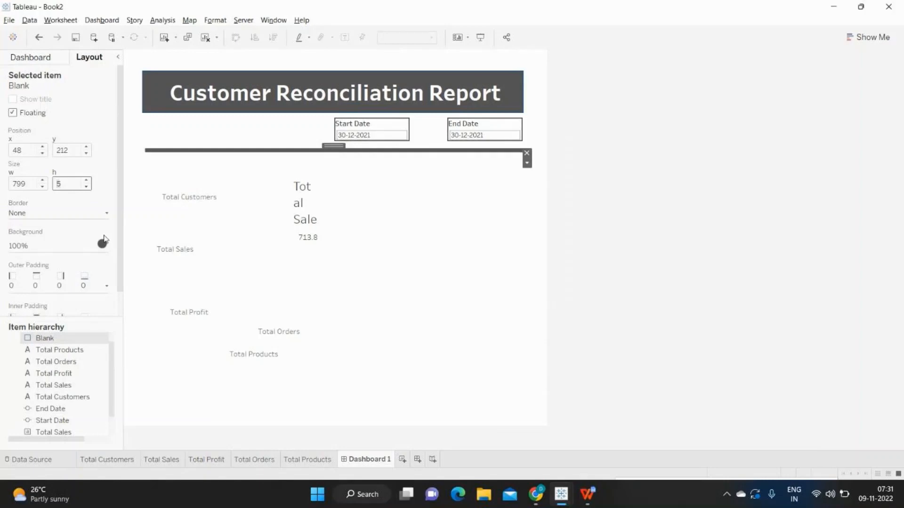
left_click(86, 154)
left_click(86, 154)
left_click(87, 154)
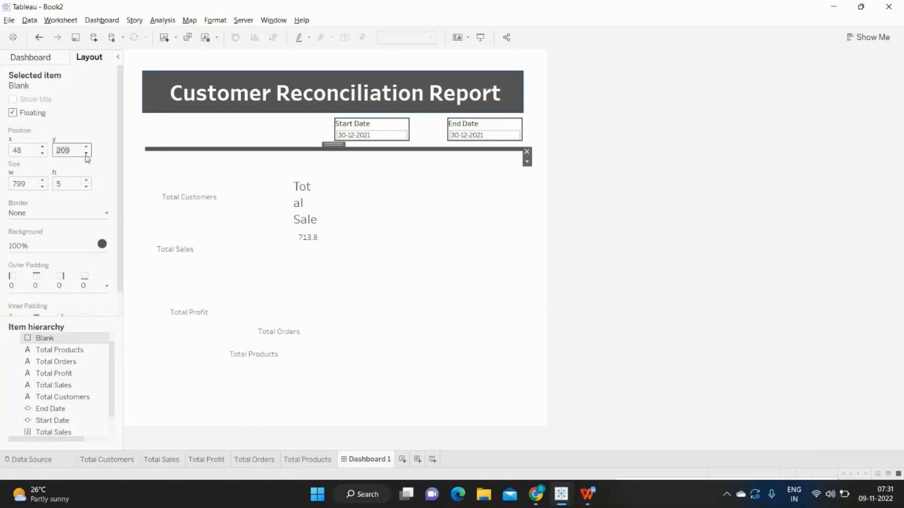
left_click(86, 154)
left_click(86, 154)
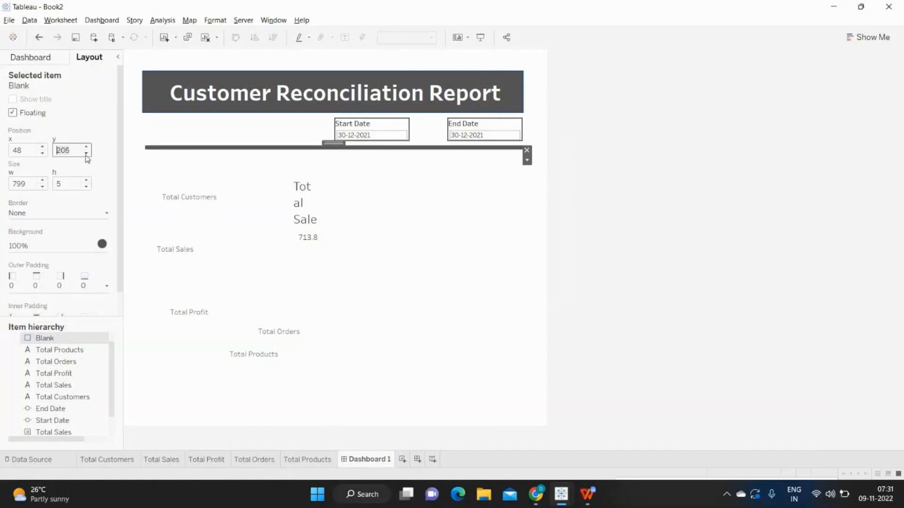
left_click(694, 249)
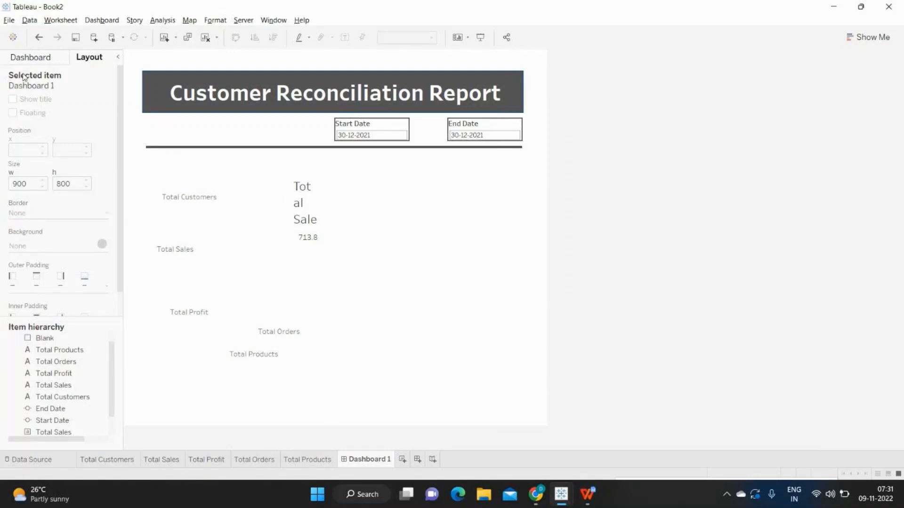
Step: Add a floating text object between the report title and the divider reading "Select Date Range" in the Tableau Bold font
left_click(24, 60)
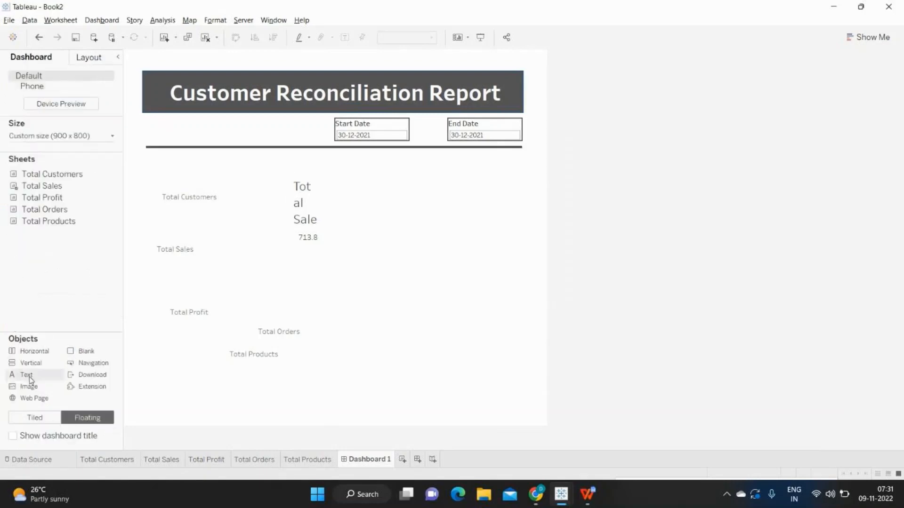
left_click_drag(99, 201, 146, 121)
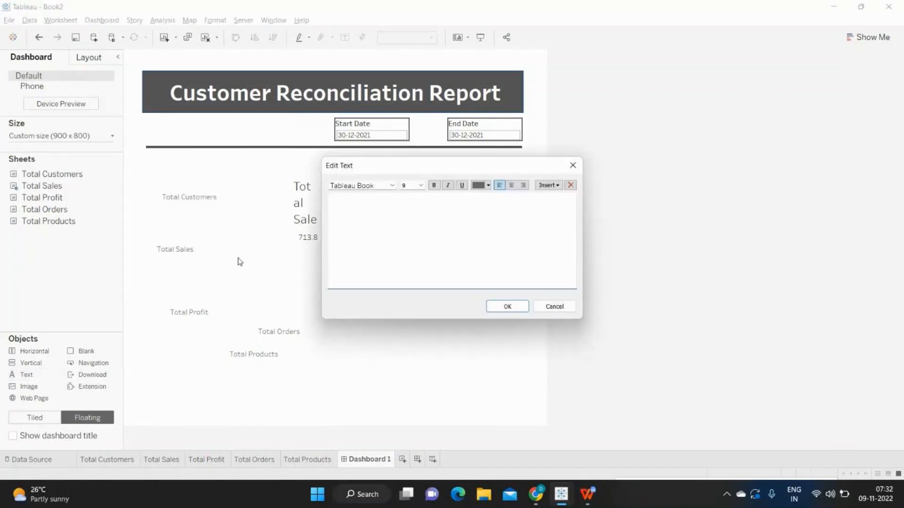
type("Select Date Range")
key("ctrl+a")
left_click(391, 184)
left_click(350, 207)
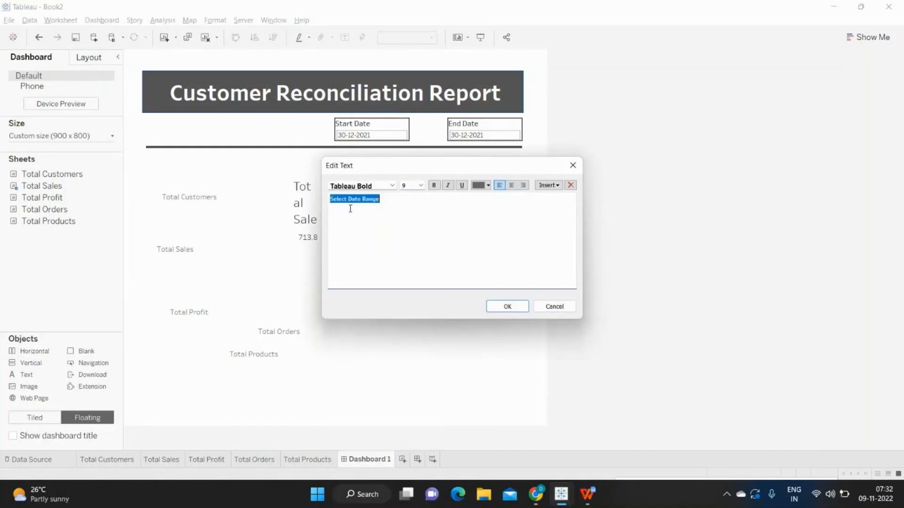
Step: Set the "Select Date Range" text size to 20 and widen its text object almost to the Start Date control
left_click(421, 185)
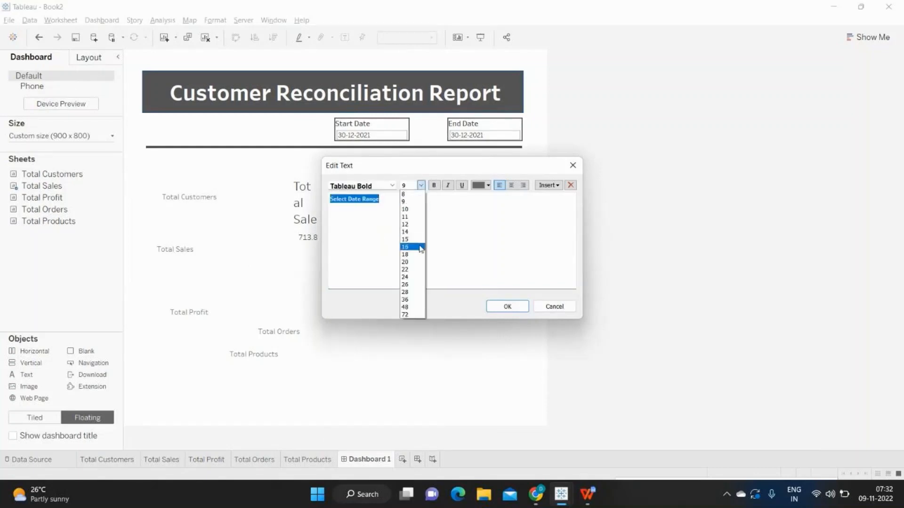
left_click(419, 246)
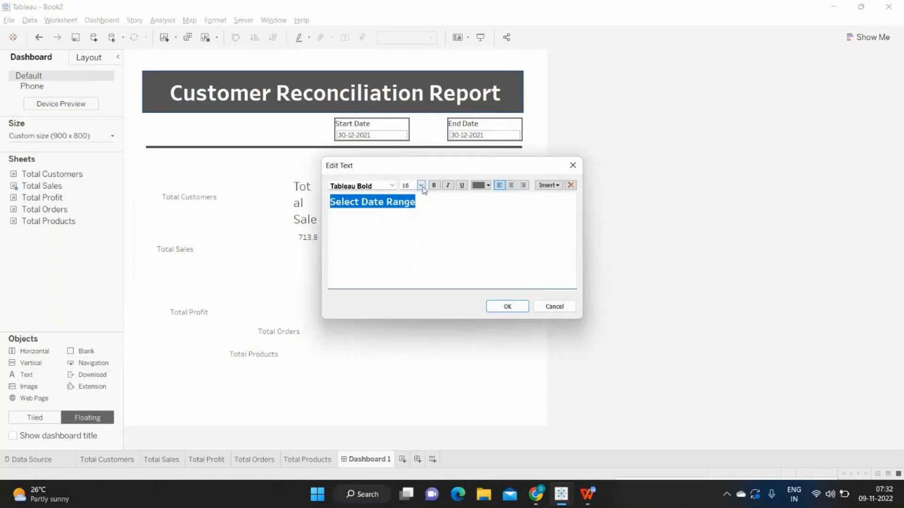
left_click(421, 185)
left_click(415, 262)
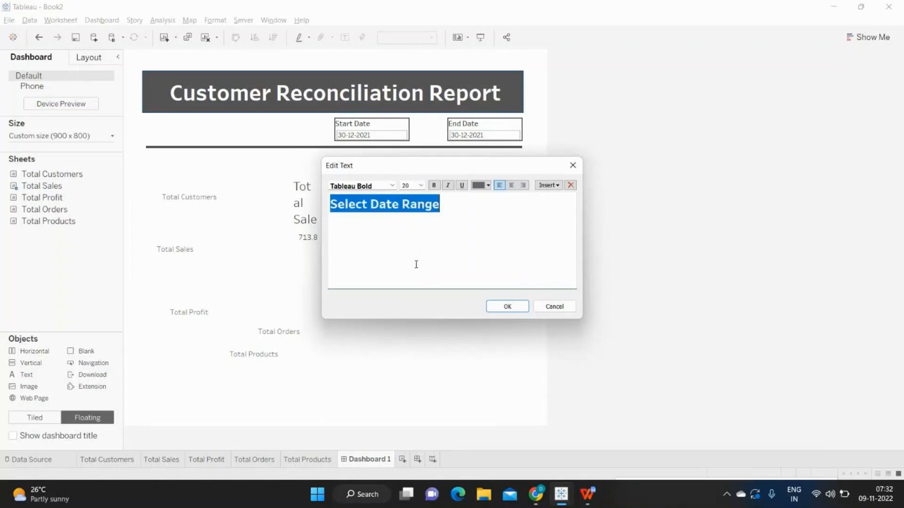
left_click(507, 307)
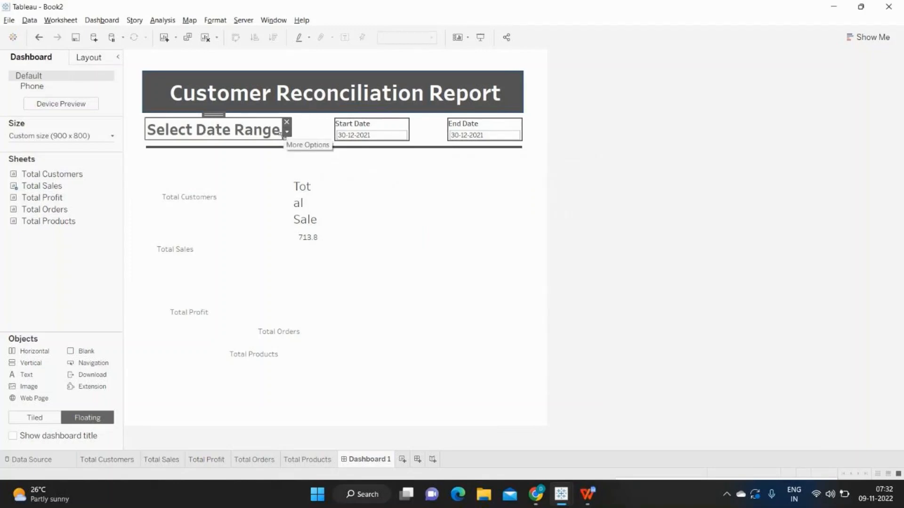
left_click_drag(284, 127, 315, 131)
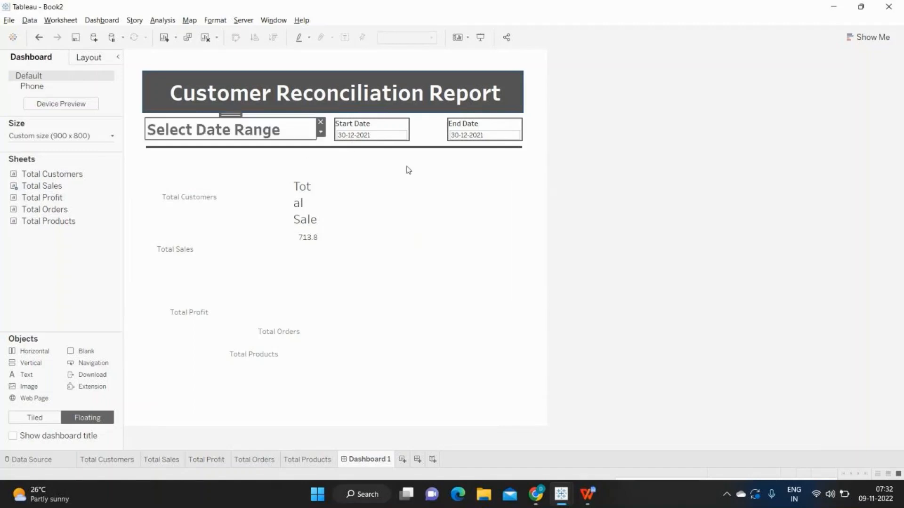
Step: Set the "Select Date Range" text object's y position to 145 and its height to 50, matching the Start Date control
left_click(385, 127)
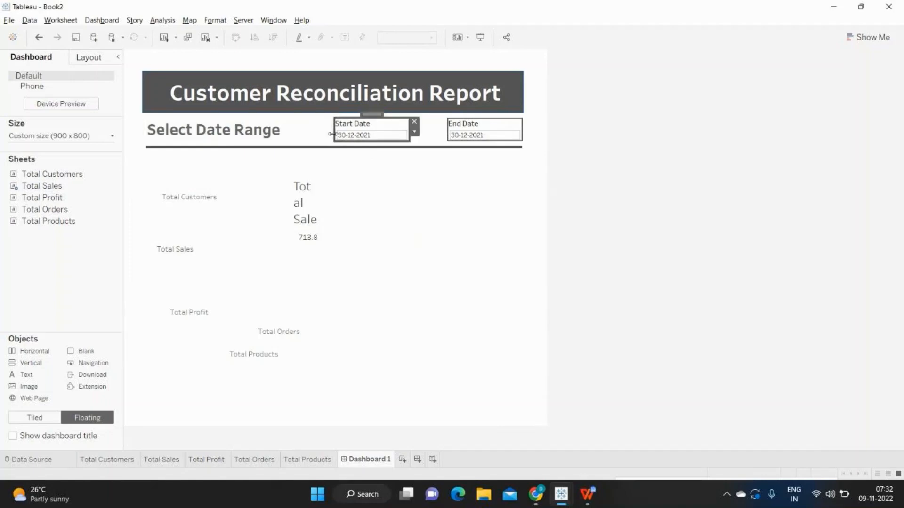
left_click(97, 57)
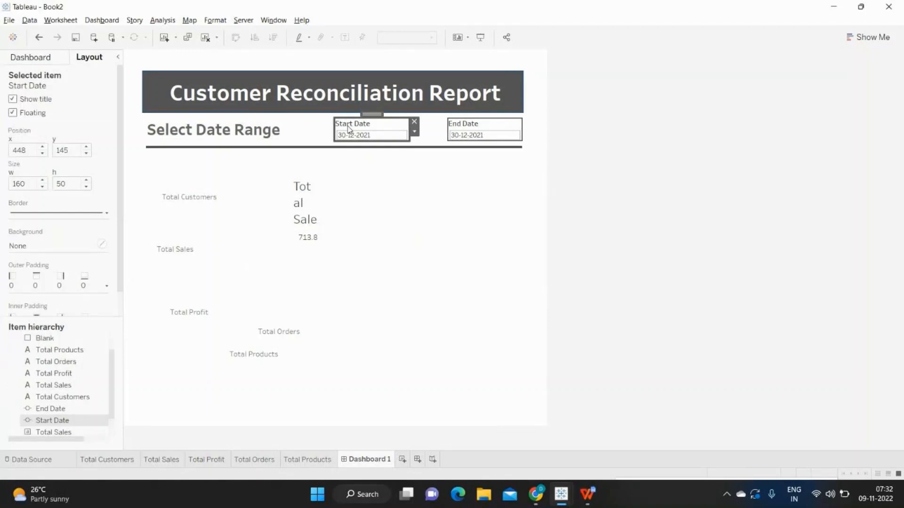
left_click(234, 130)
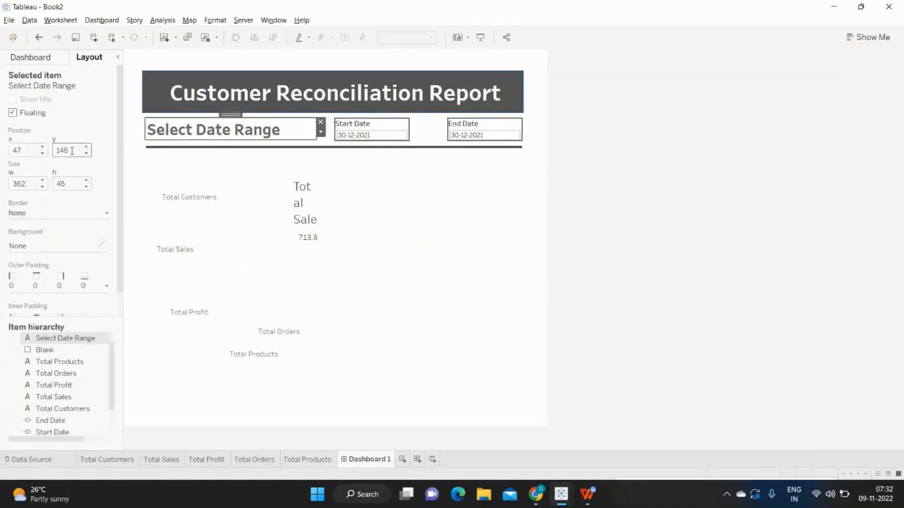
left_click(88, 183)
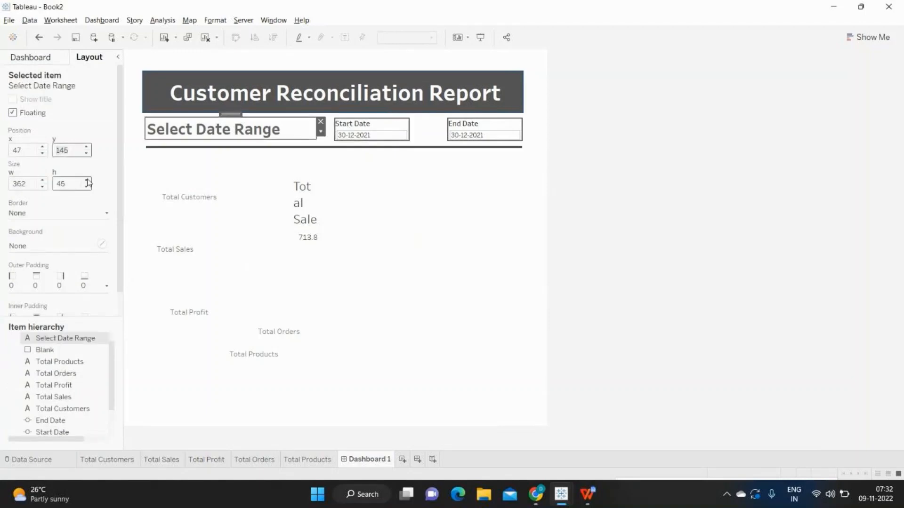
left_click(88, 183)
left_click(88, 183)
left_click(88, 183)
left_click(88, 183)
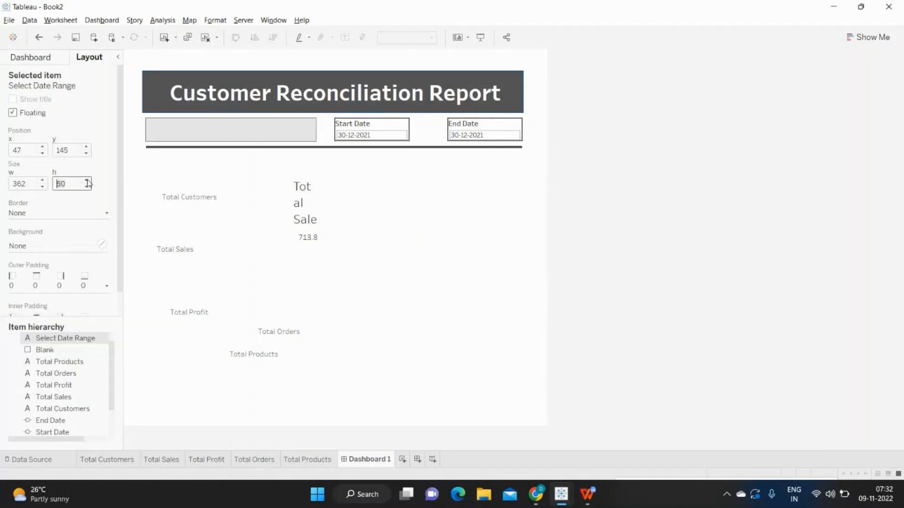
left_click(88, 183)
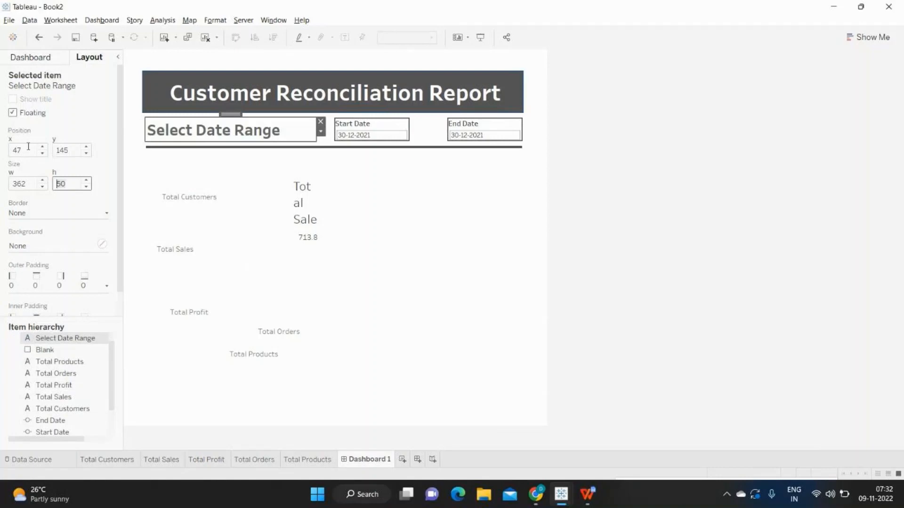
Step: Set the "Select Date Range" text object's x position to 40 to align it with the report title
left_click(160, 95)
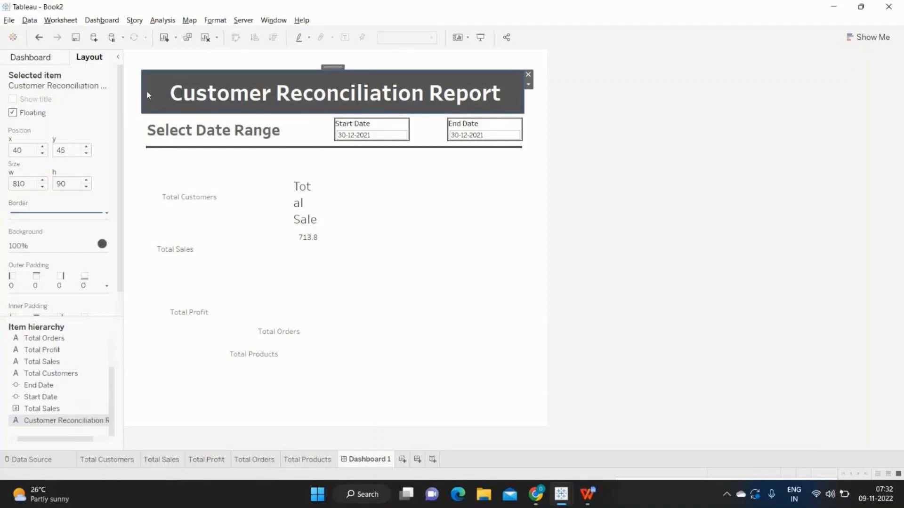
left_click(15, 150)
left_click(206, 137)
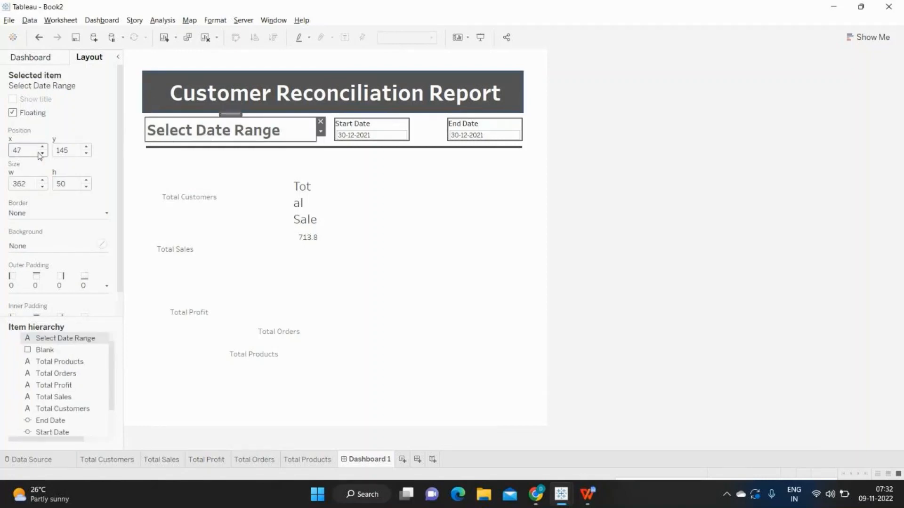
left_click_drag(32, 151, 2, 150)
type("40")
key("Return")
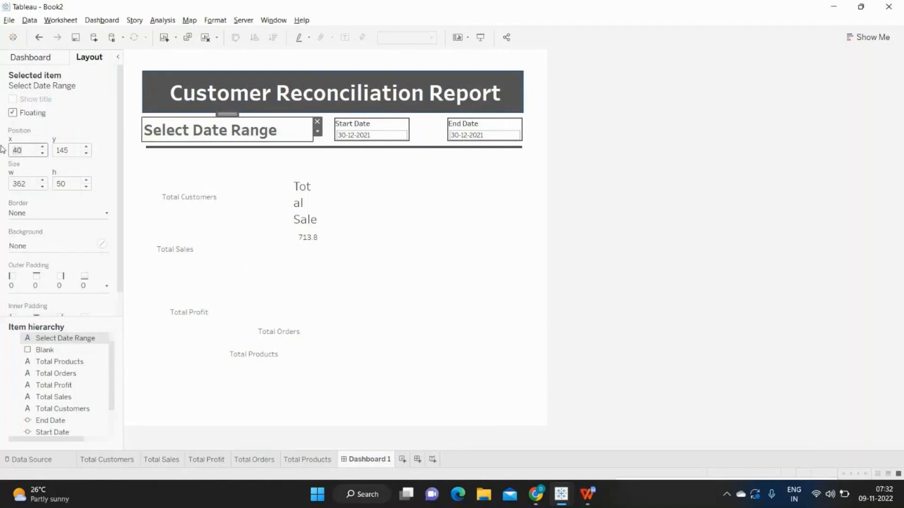
left_click(540, 181)
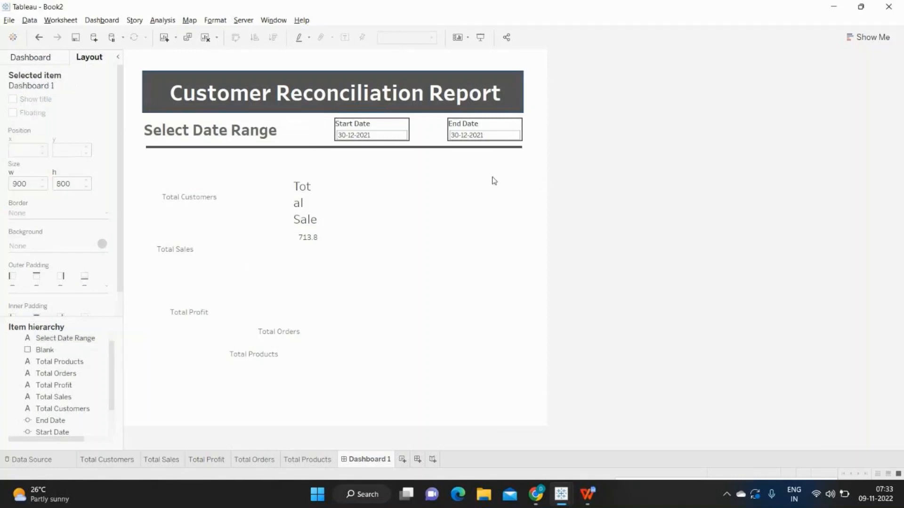
Step: Try grey-blue, teal, orange and pink backgrounds on the "Select Date Range" text object, ending with light grey
left_click(260, 132)
left_click(28, 250)
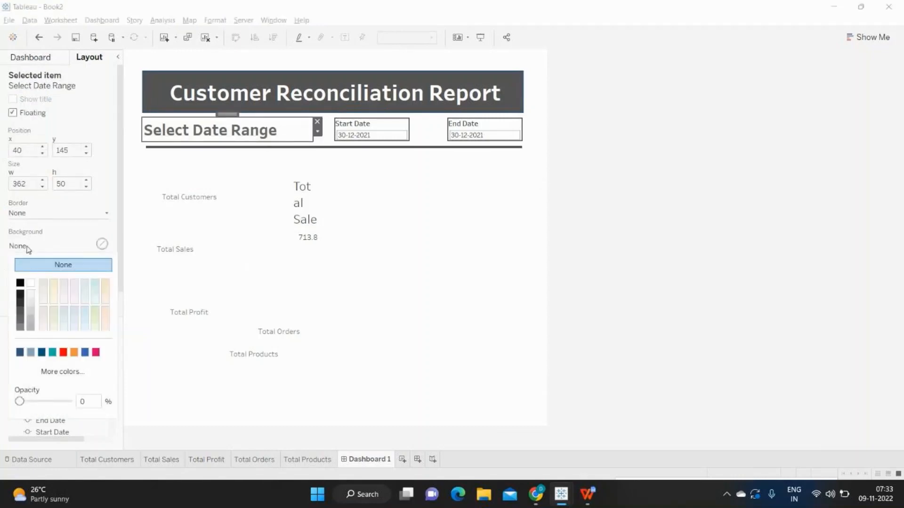
left_click(30, 303)
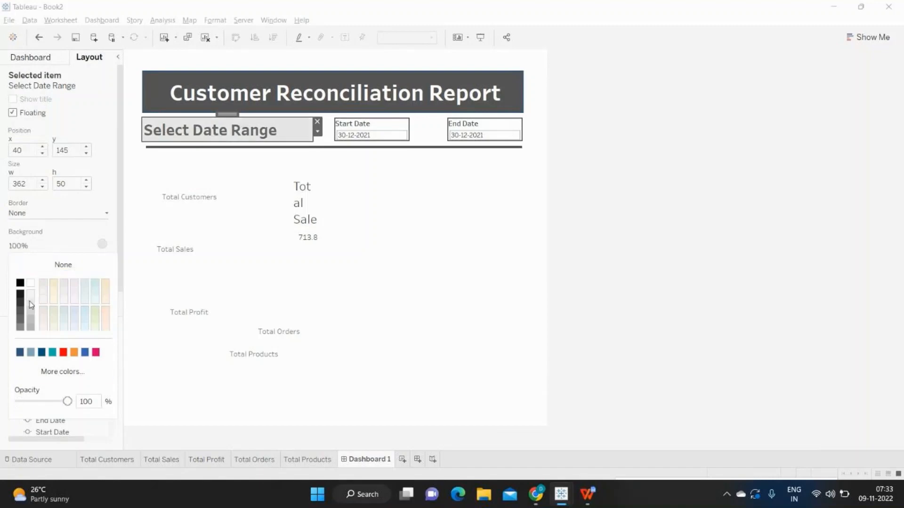
left_click(31, 354)
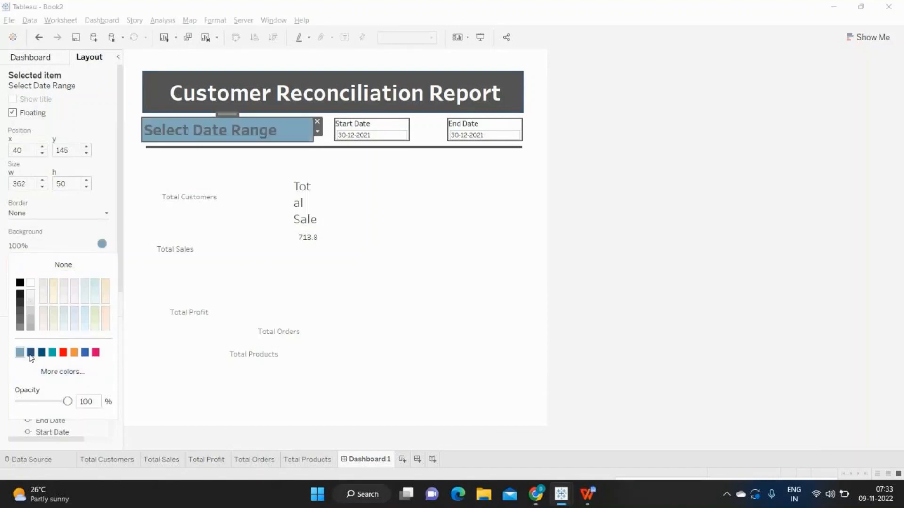
left_click(52, 353)
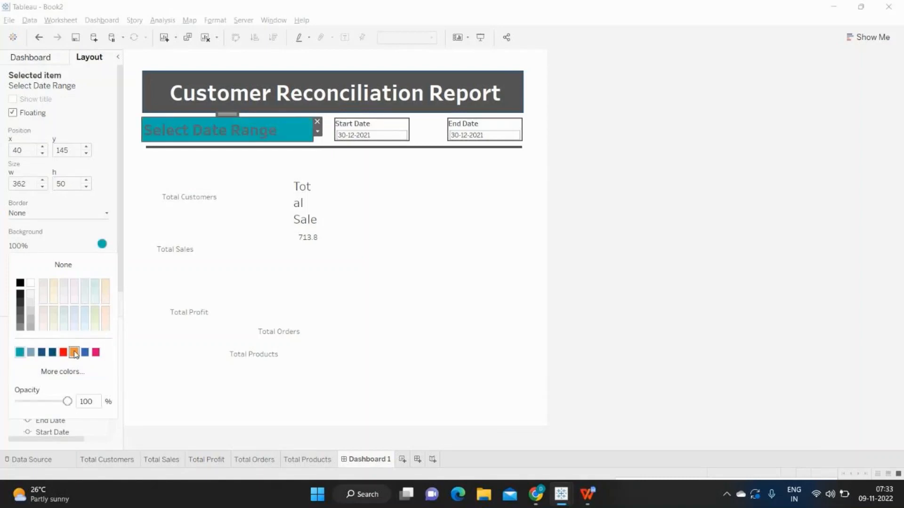
left_click(73, 354)
left_click(96, 353)
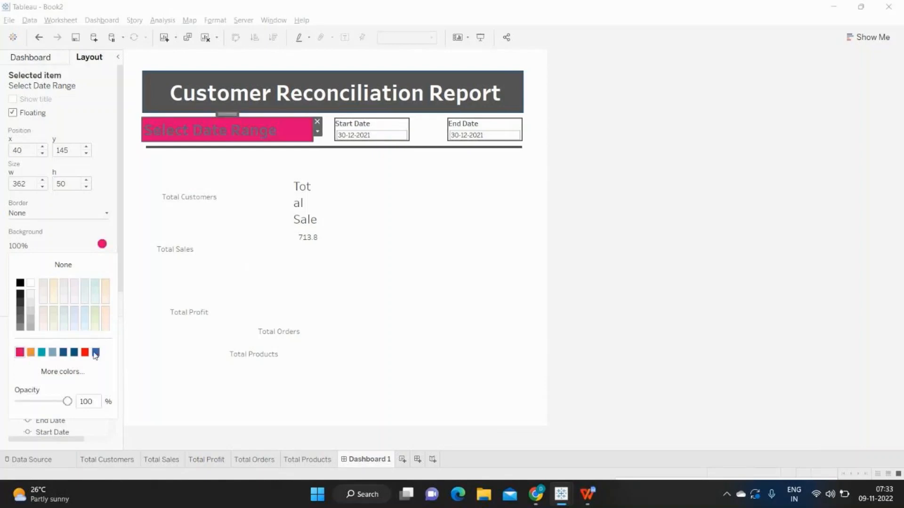
left_click(29, 304)
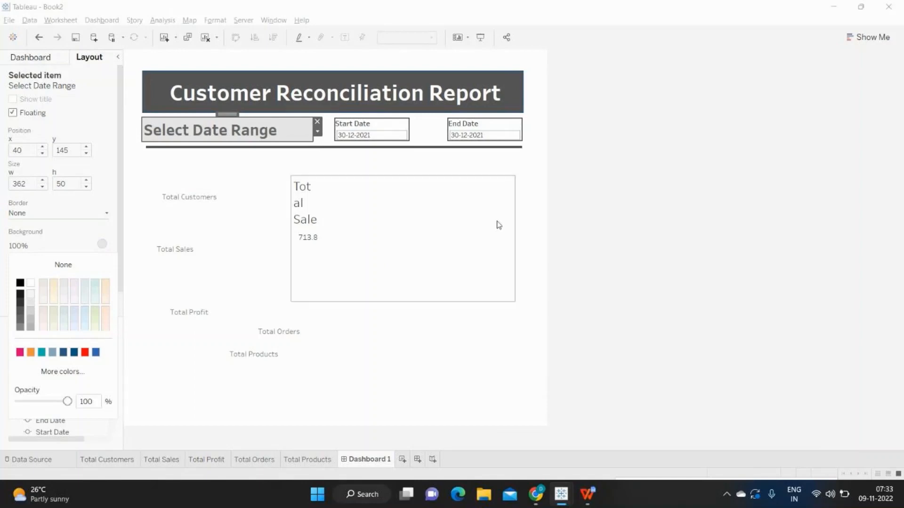
left_click(524, 192)
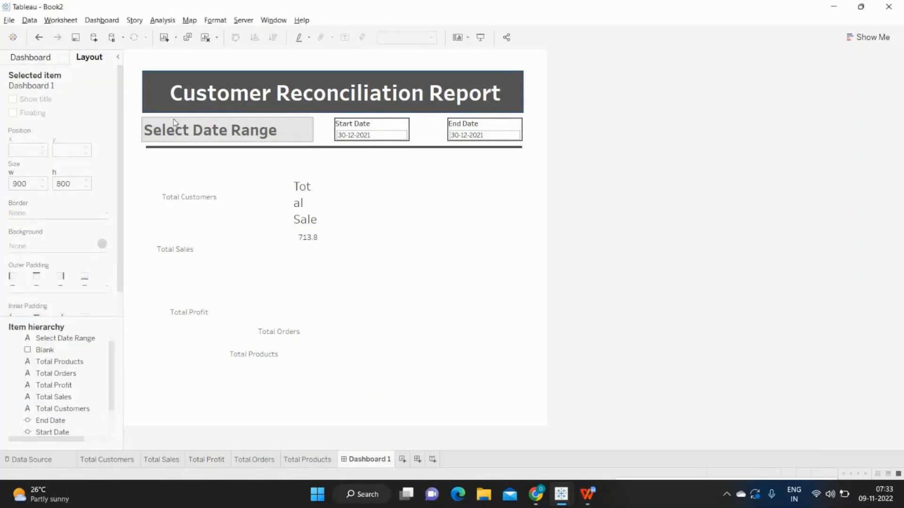
Step: Change the "Select Date Range" text colour to black
left_click(260, 135)
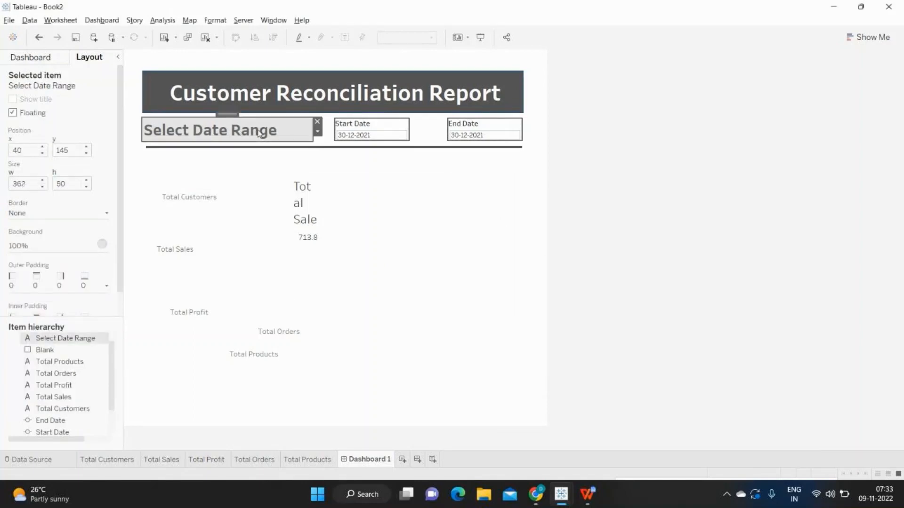
double_click(261, 134)
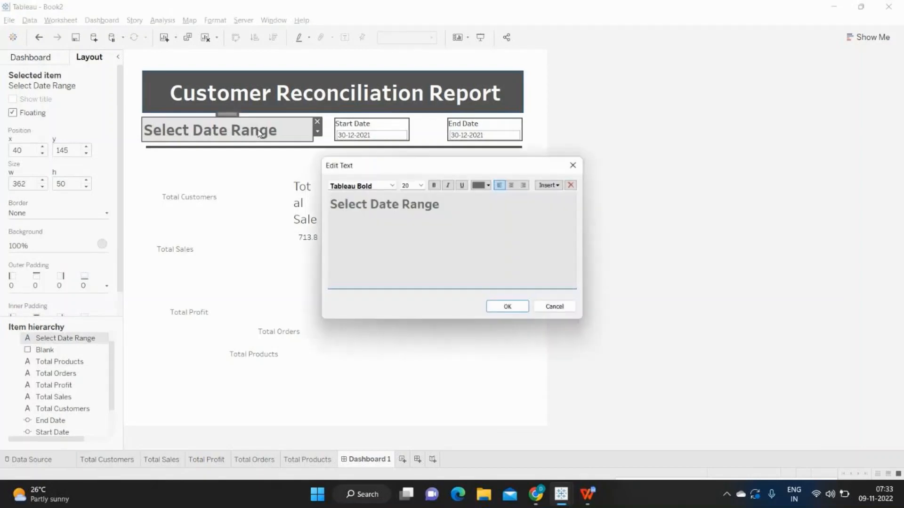
key("ctrl+a")
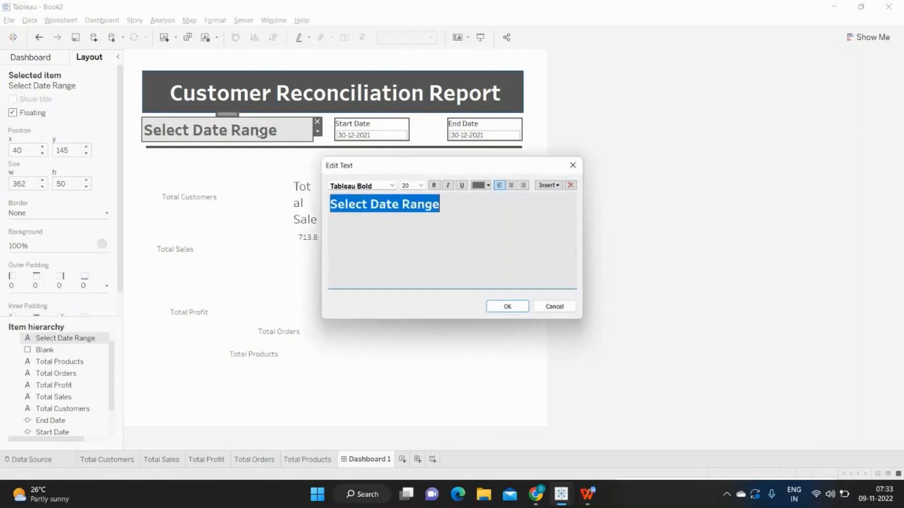
left_click(486, 188)
left_click(478, 194)
left_click(503, 306)
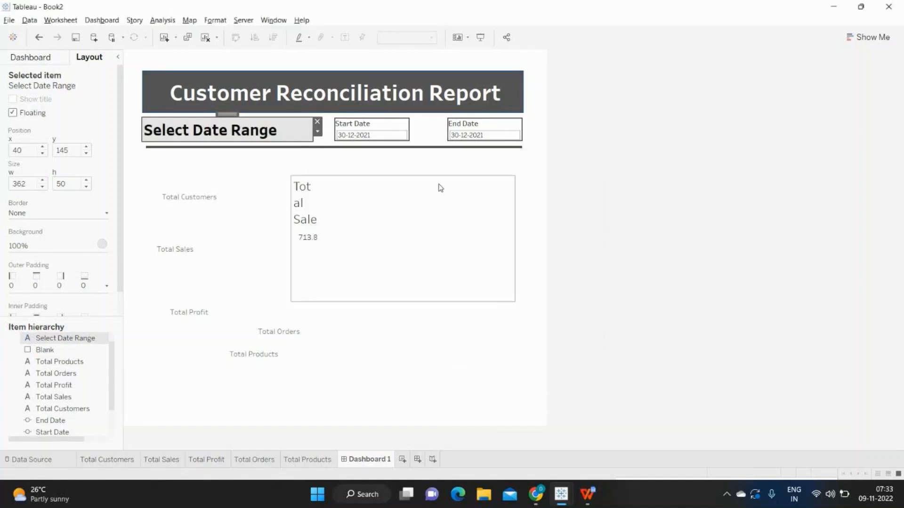
Step: Change the "Select Date Range" text colour to white
double_click(283, 130)
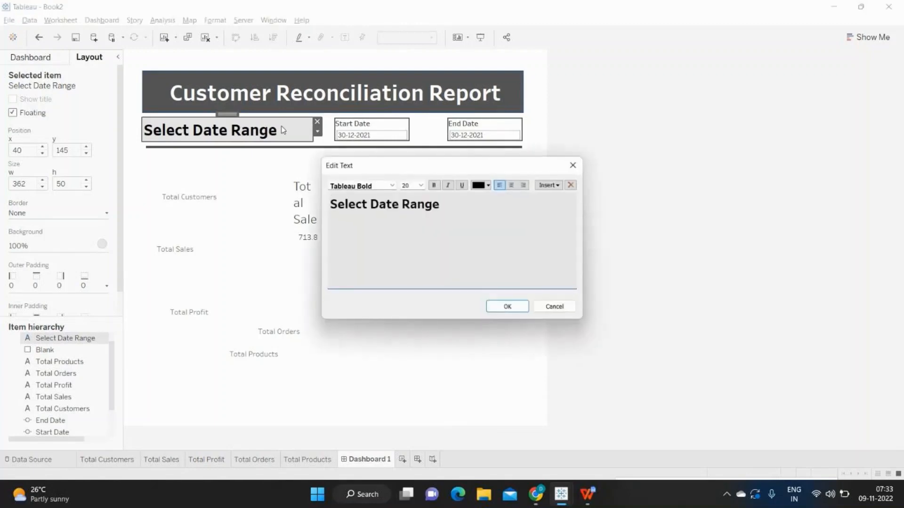
triple_click(494, 208)
left_click(488, 185)
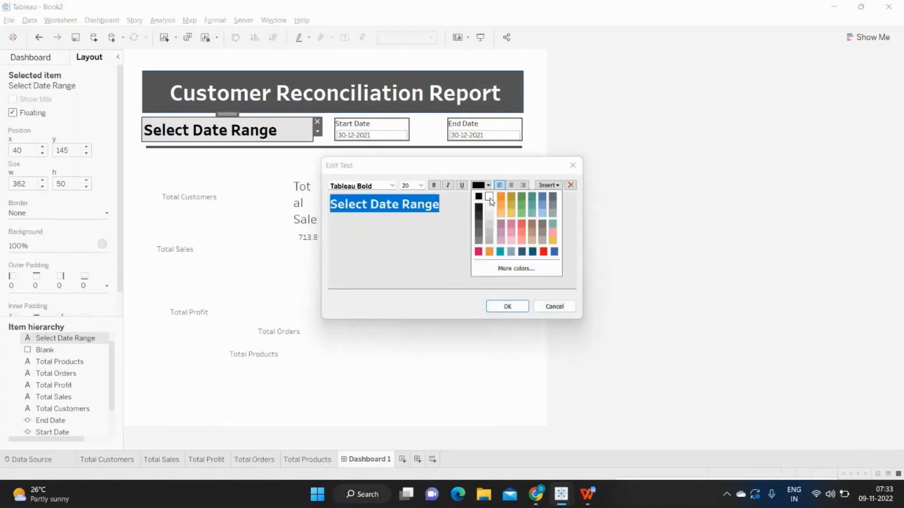
left_click(487, 200)
left_click(521, 309)
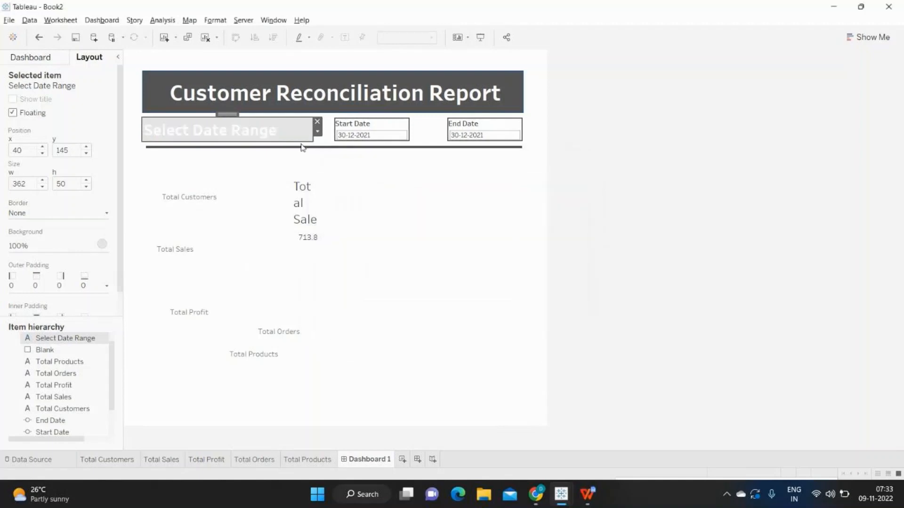
Step: Fill the "Select Date Range" text object with the same dark grey background as the report title
left_click(102, 244)
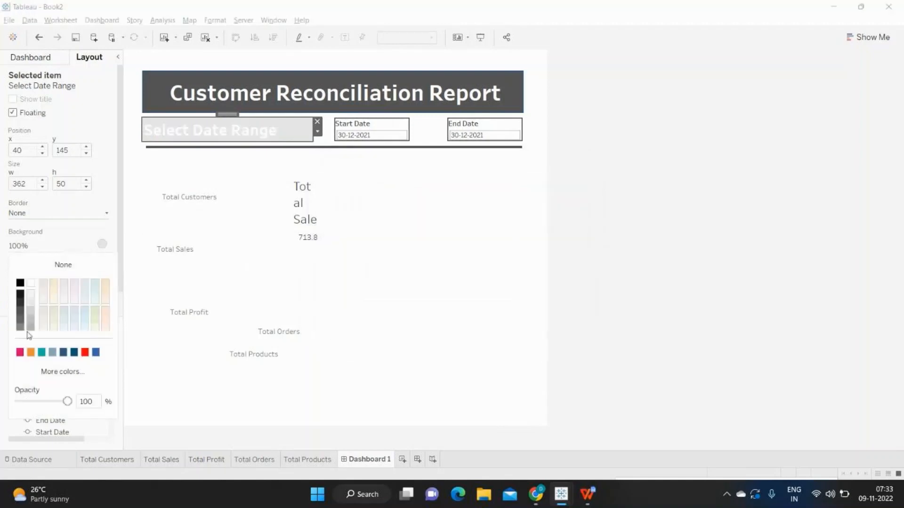
left_click(20, 313)
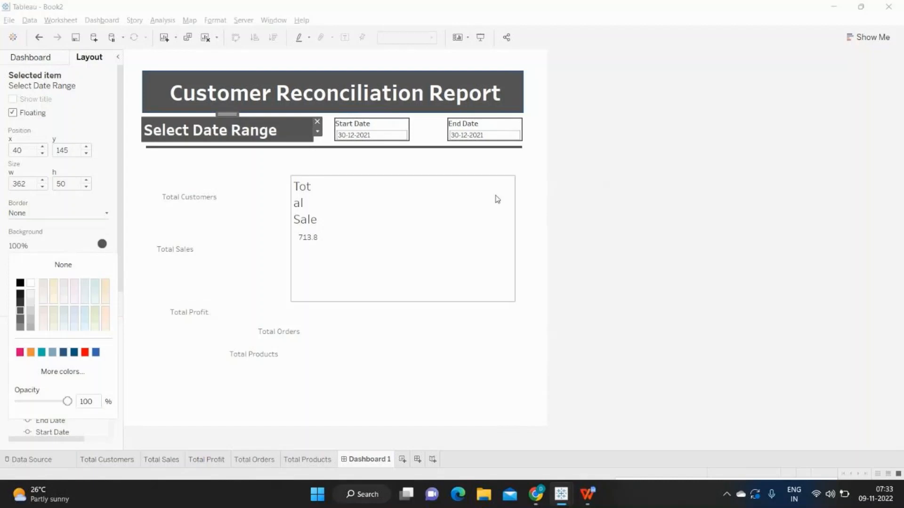
left_click(528, 176)
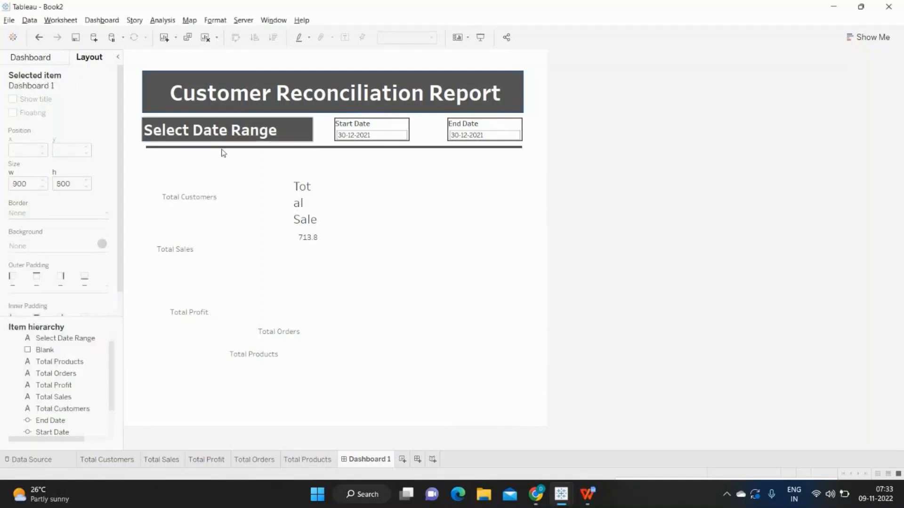
Step: Set the "Total Customers" text object's height to 50, width to 200 and x position to 40
left_click(186, 198)
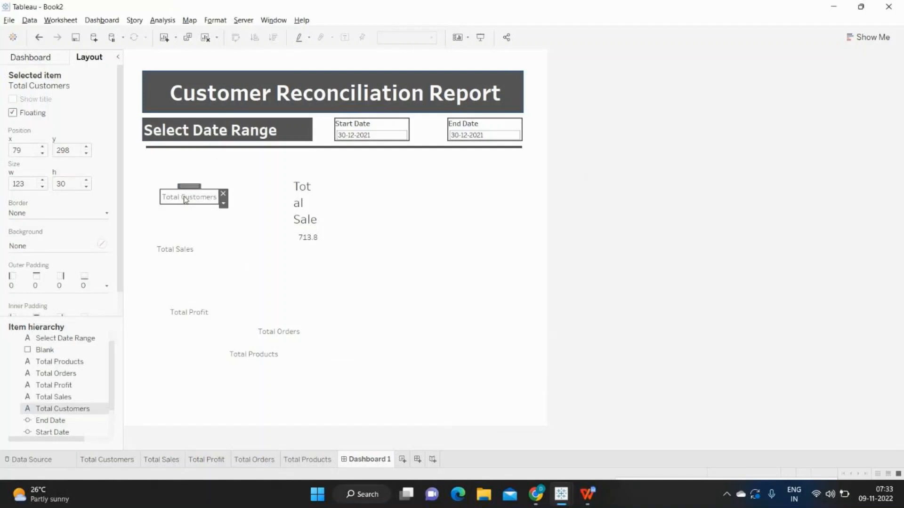
left_click(68, 180)
type("50")
key("Return")
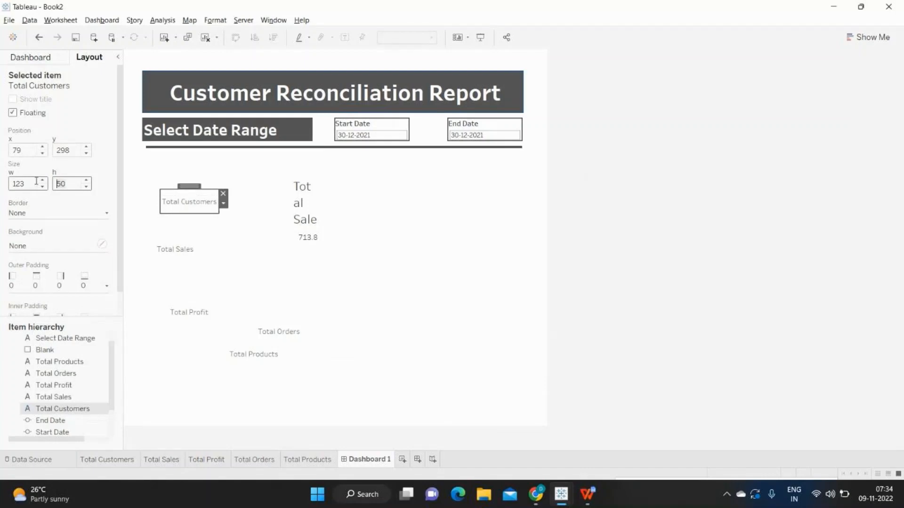
left_click_drag(31, 184, 1, 185)
type("200")
key("Return")
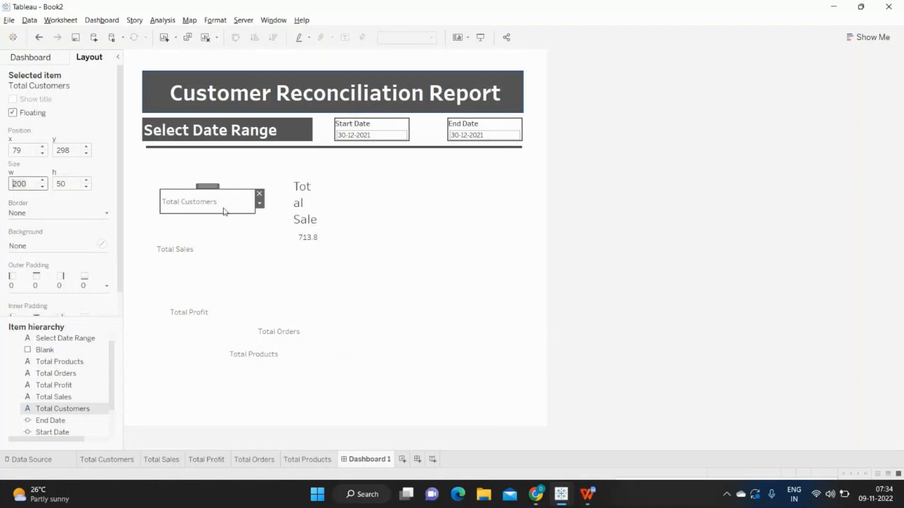
left_click(22, 152)
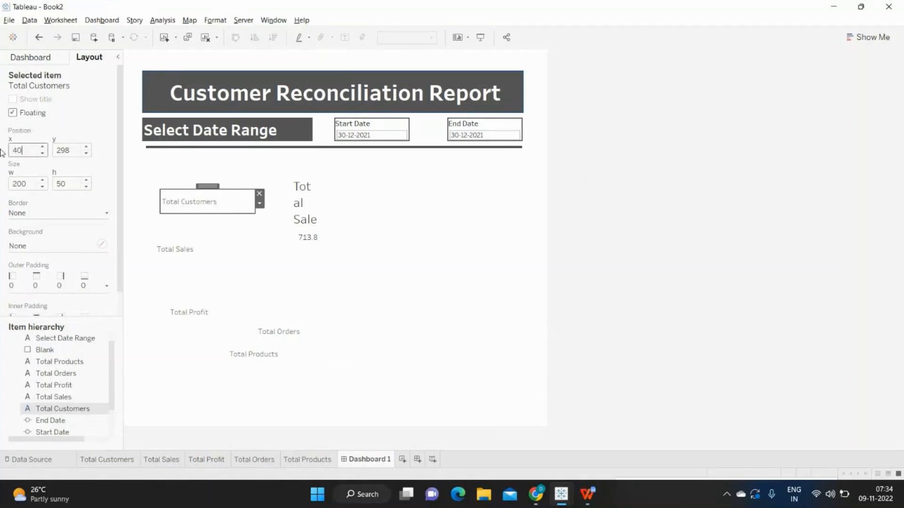
key("Return")
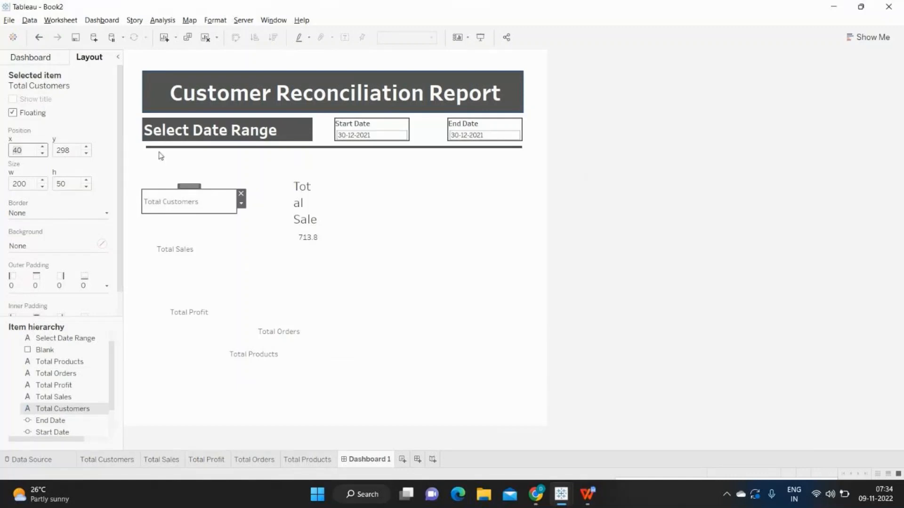
Step: Align the divider line with the report title by setting its x position to 40 and its width to 810
left_click(167, 99)
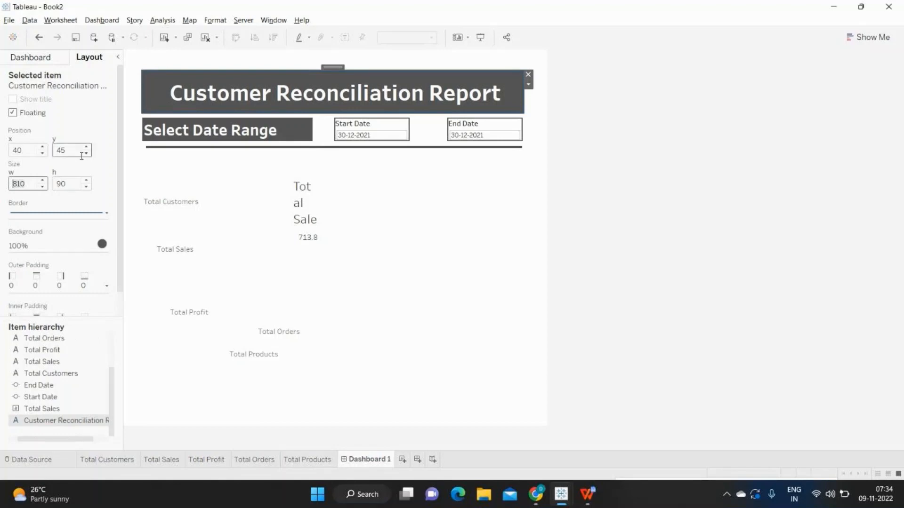
left_click(10, 151)
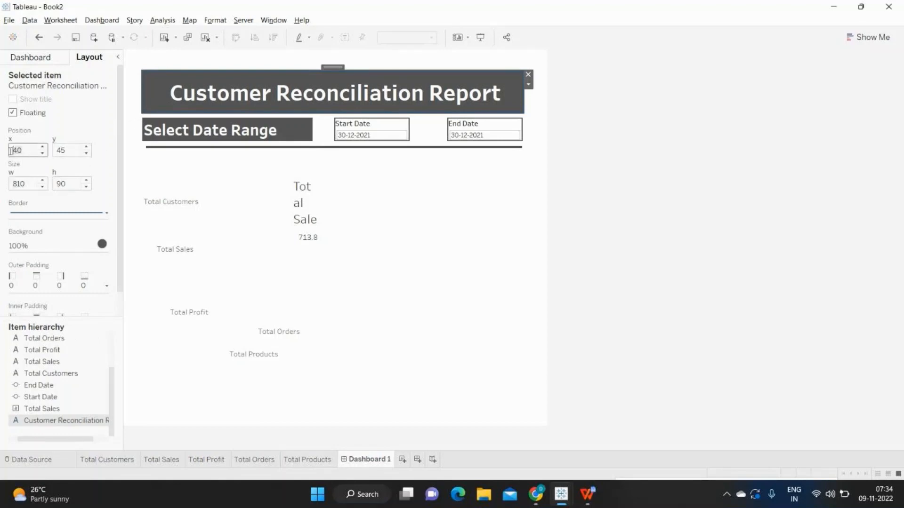
left_click(166, 148)
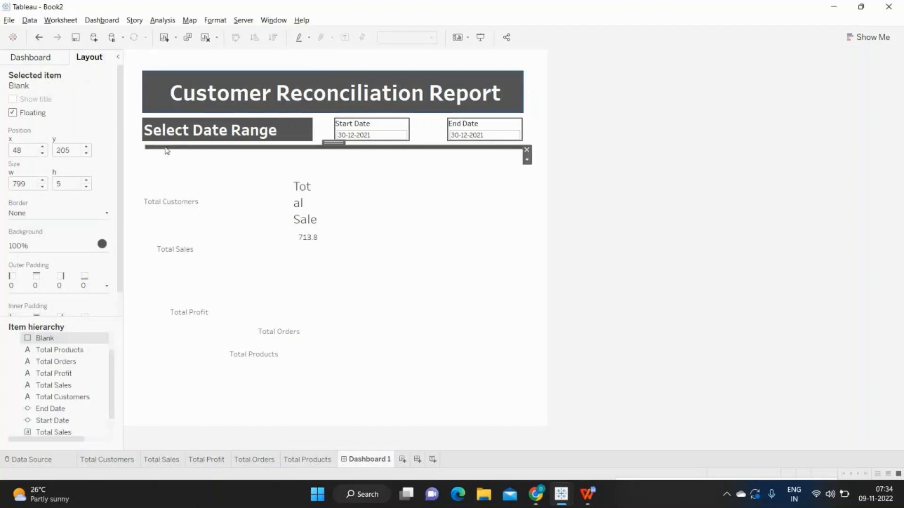
double_click(13, 151)
type("40")
key("Return")
double_click(36, 185)
type("81")
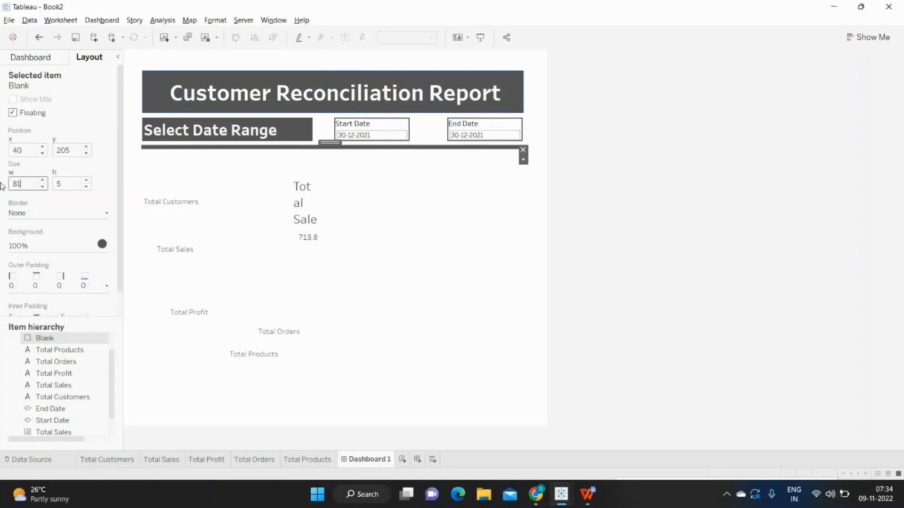
type("0")
key("Return")
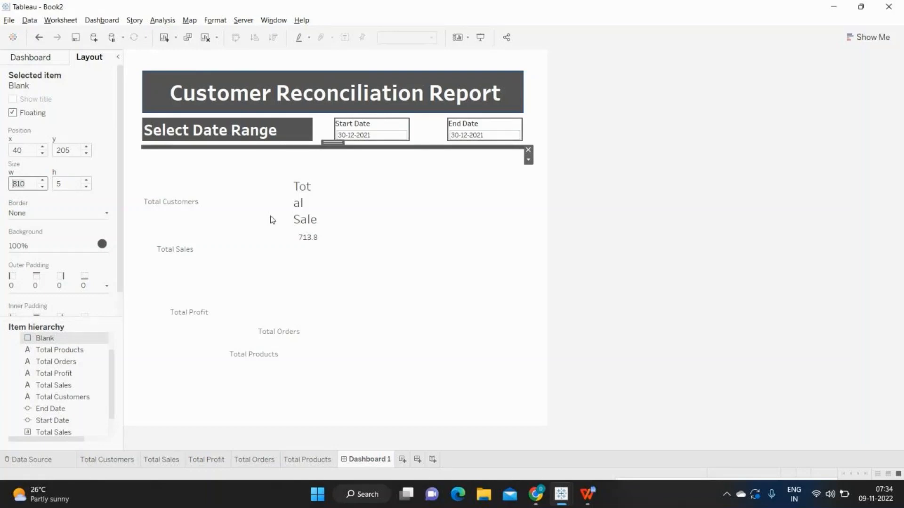
left_click(275, 96)
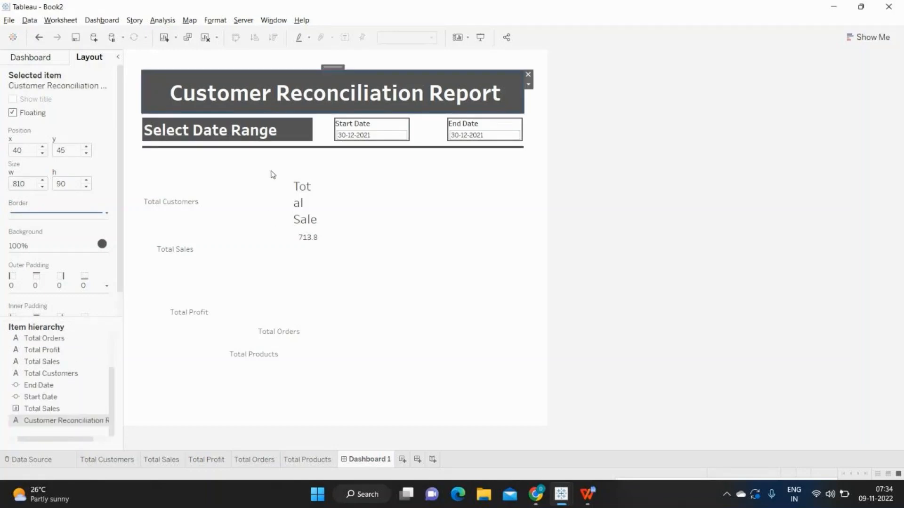
left_click(289, 149)
Step: Set the "Total Customers" text object's y position to 240, just below the divider line
left_click(421, 209)
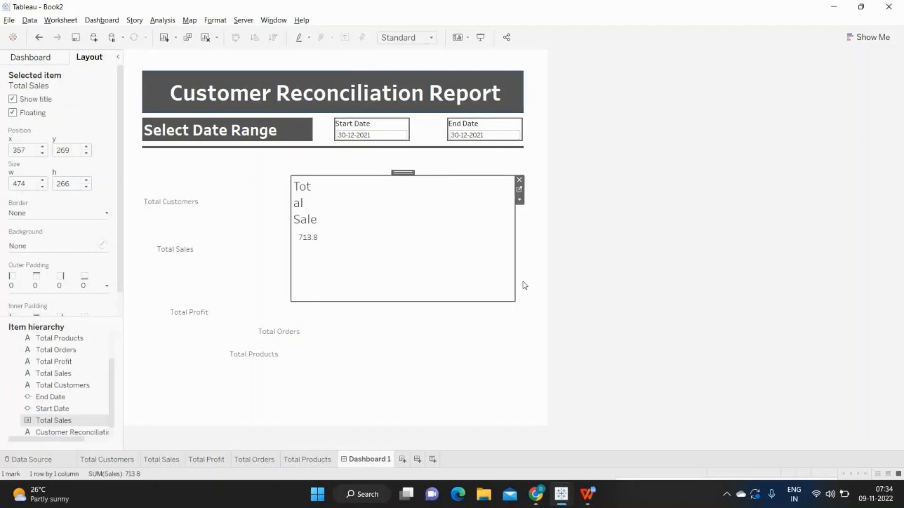
left_click(529, 307)
left_click(169, 209)
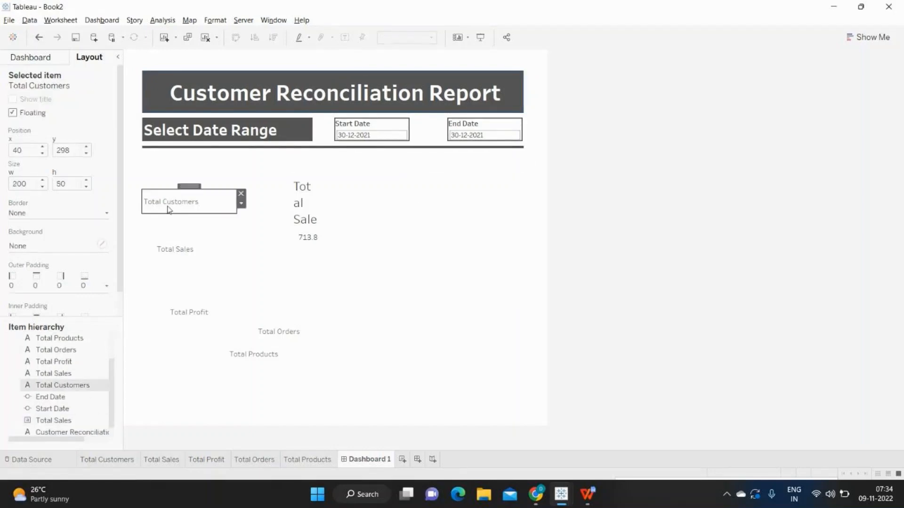
left_click(151, 147)
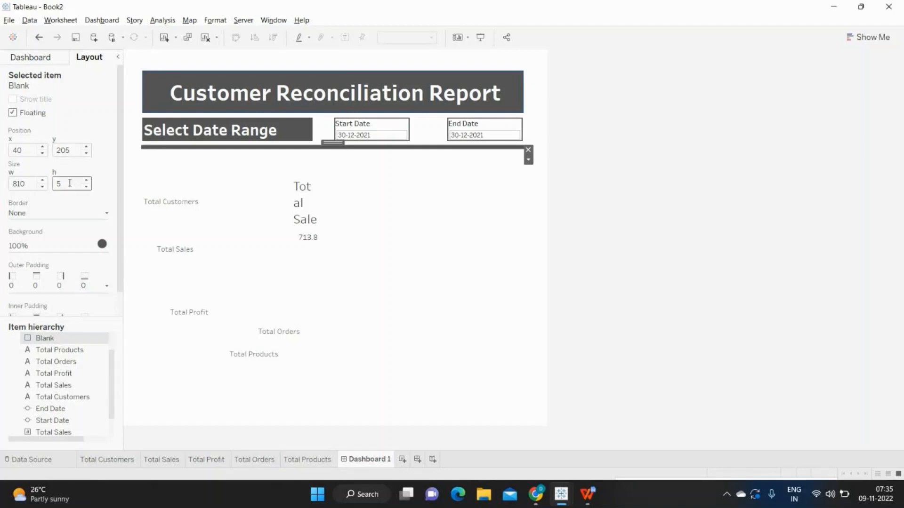
left_click(166, 206)
double_click(74, 151)
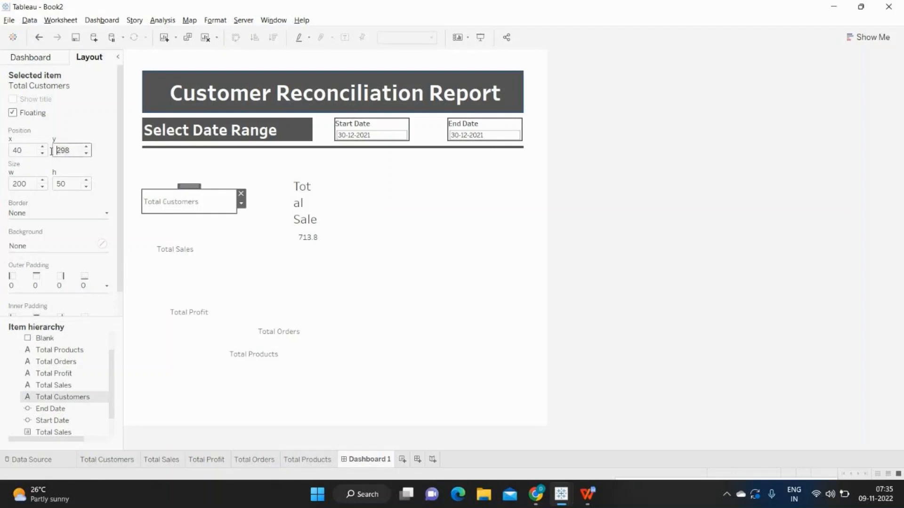
type("240")
key("Return")
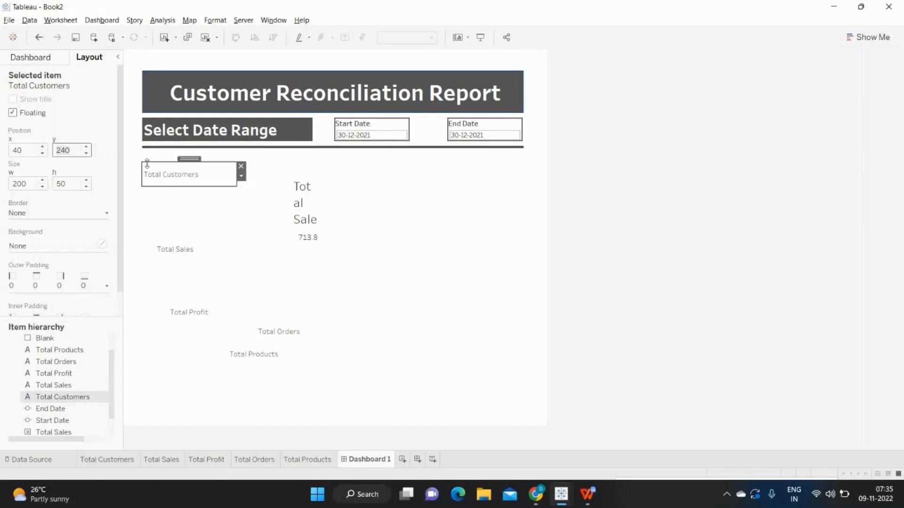
Step: Give the "Total Customers" text object a solid, second-thinnest dark grey border and the same dark grey background as the report title
left_click(72, 218)
left_click(40, 288)
left_click(20, 335)
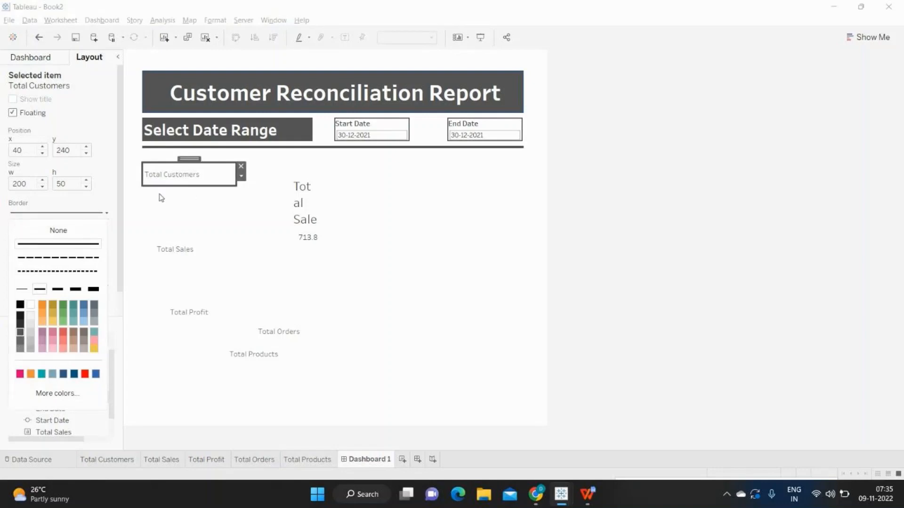
left_click(191, 209)
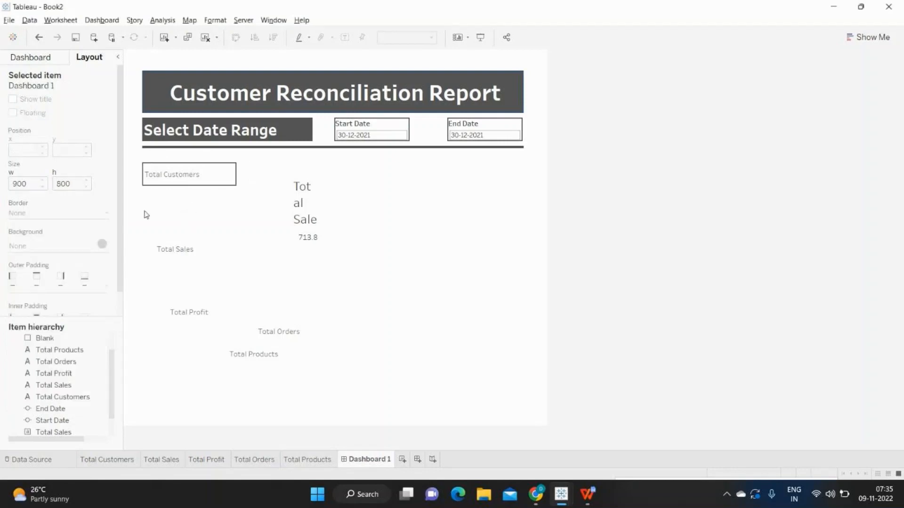
left_click(153, 174)
left_click(75, 252)
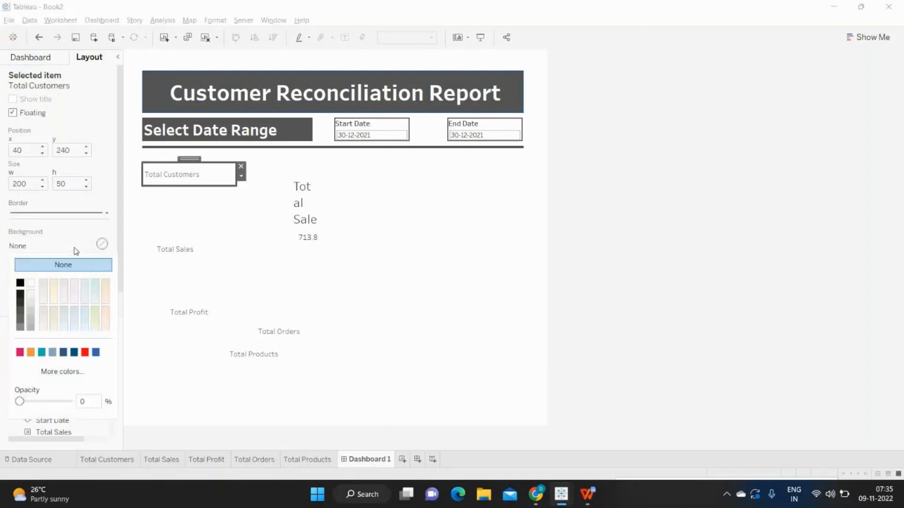
left_click(21, 311)
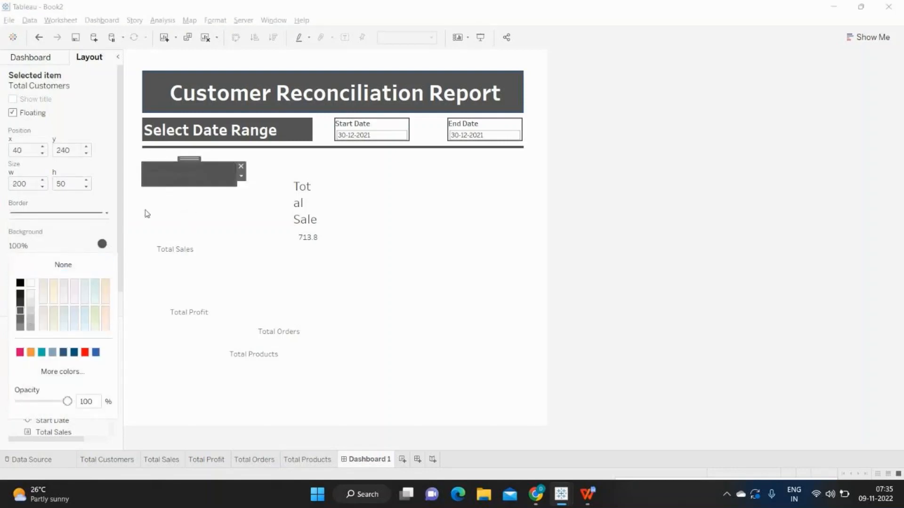
Step: Format the "Total Customers" text as white, bold, centred Tableau Bold at size 16
double_click(187, 180)
key("ctrl+a")
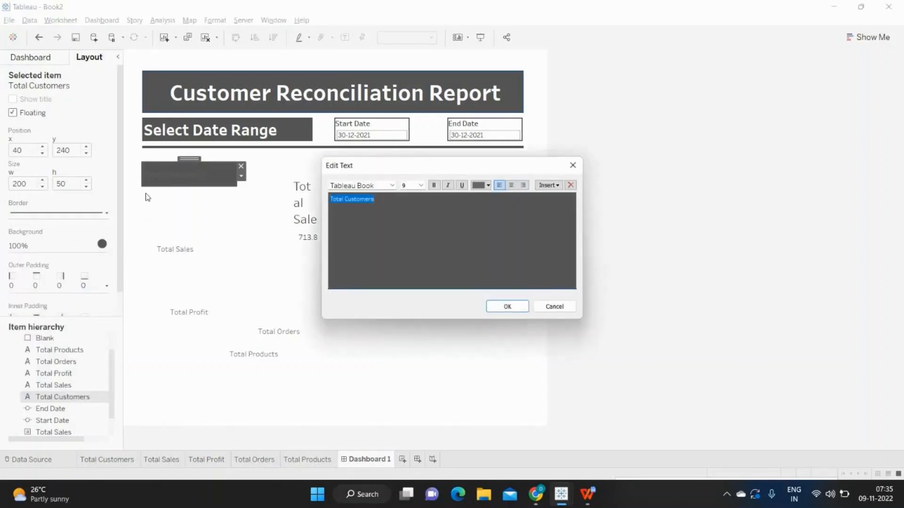
left_click(479, 185)
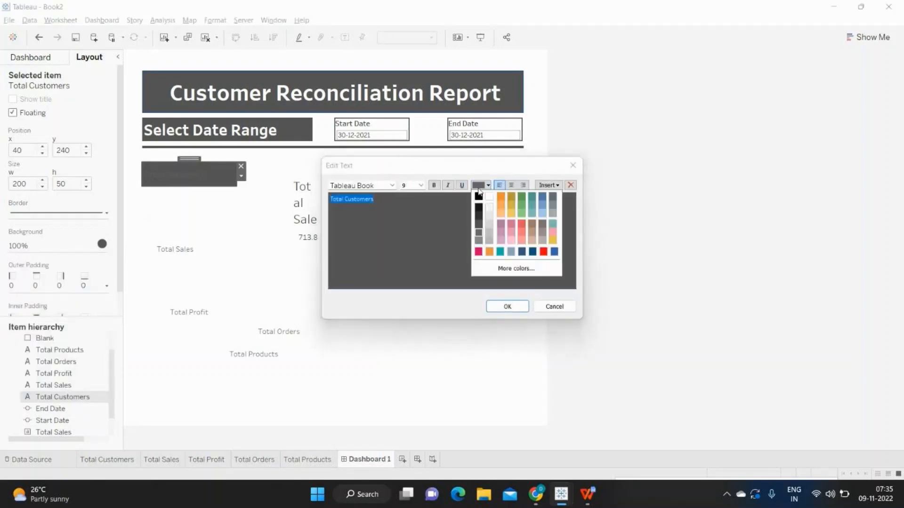
left_click(479, 194)
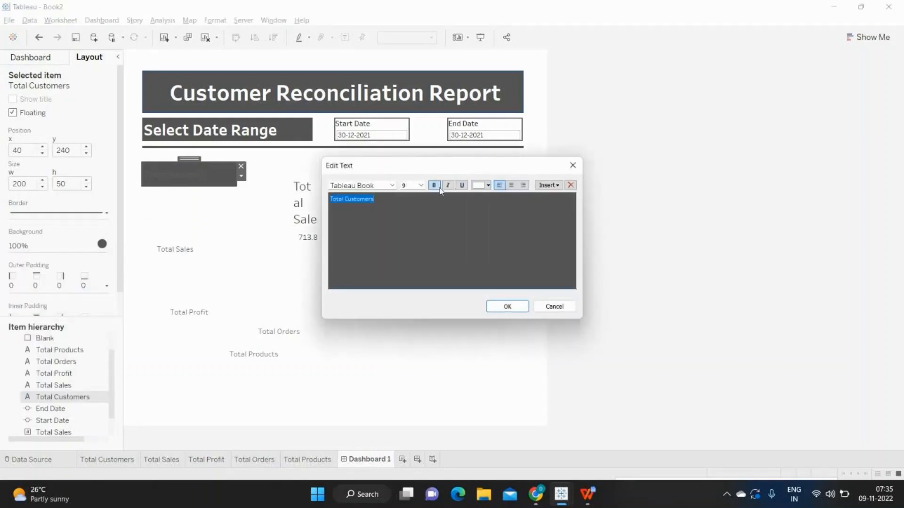
left_click(393, 186)
left_click(358, 203)
left_click(420, 186)
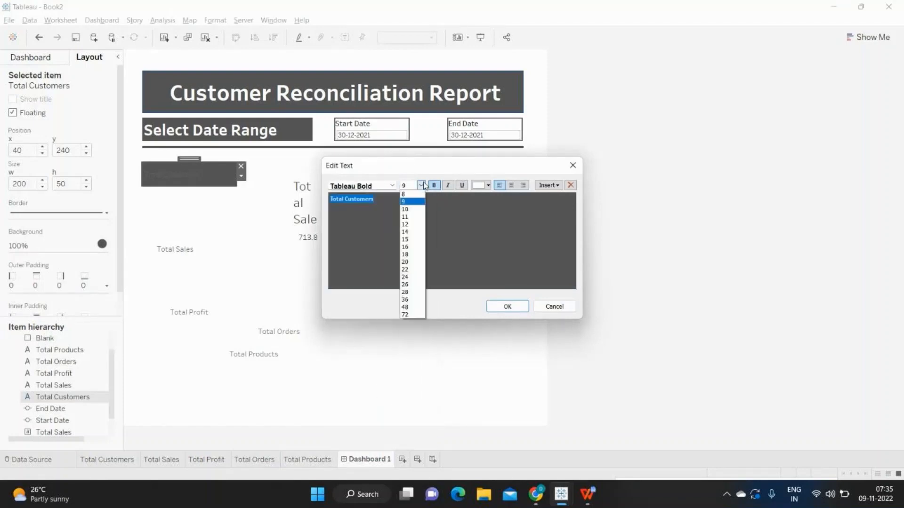
left_click(407, 246)
left_click(511, 185)
left_click(507, 305)
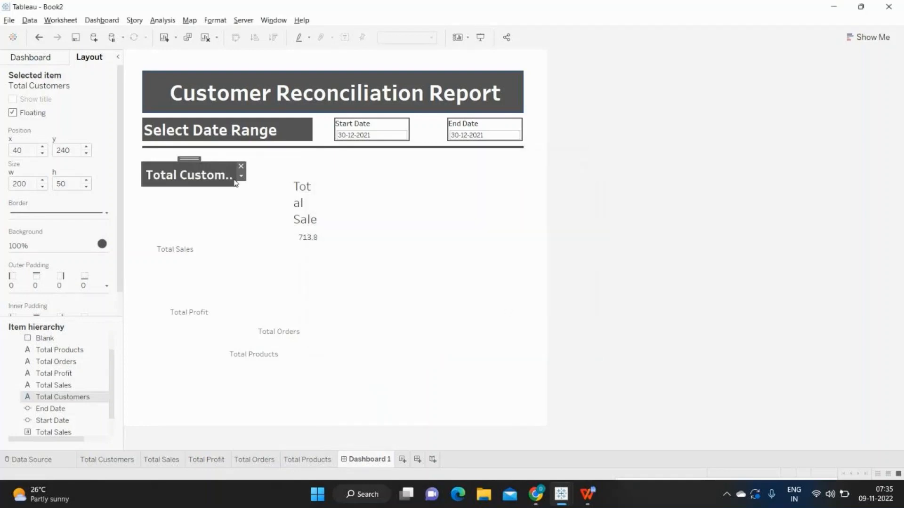
Step: Widen the "Total Customers" text object to 210
left_click(44, 181)
left_click(43, 181)
left_click(43, 181)
left_click(43, 180)
left_click(44, 180)
left_click(43, 181)
left_click(43, 180)
left_click(43, 181)
left_click(43, 181)
left_click(43, 180)
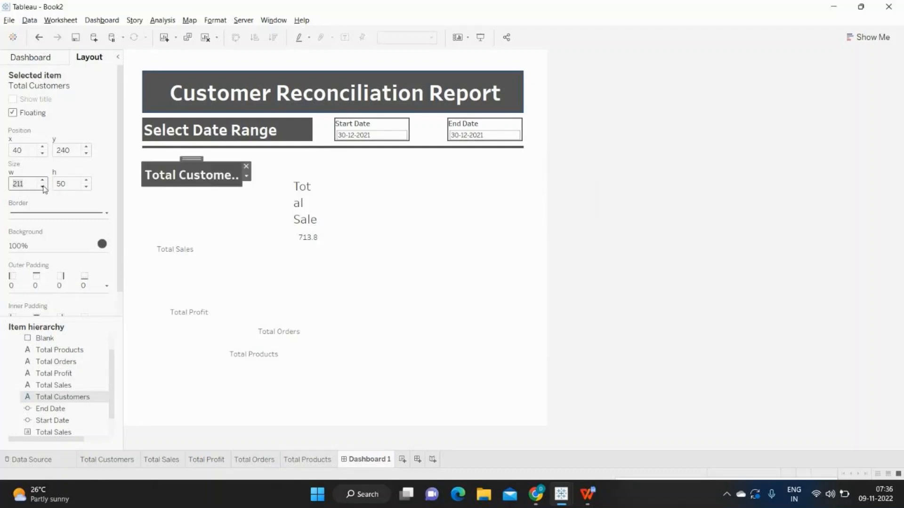
Step: Reduce the "Total Customers" text size to 14 so that the label fits its box
double_click(193, 178)
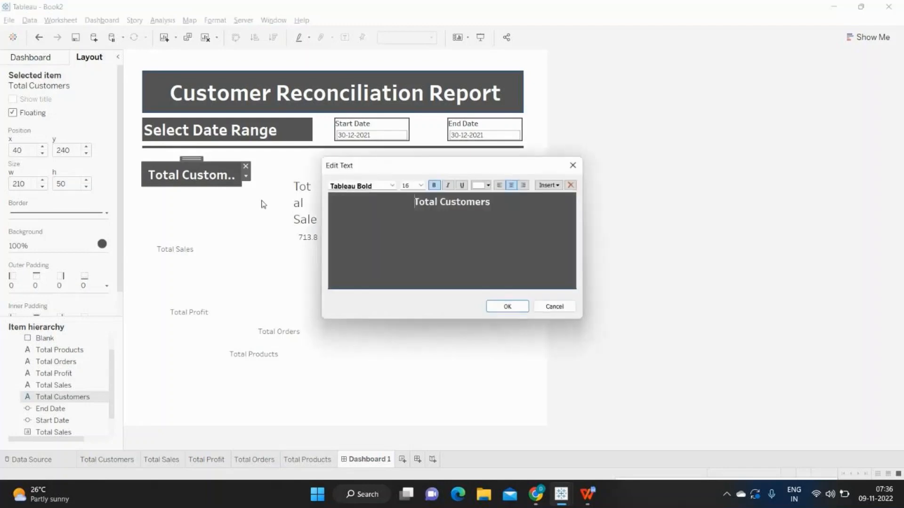
left_click(420, 186)
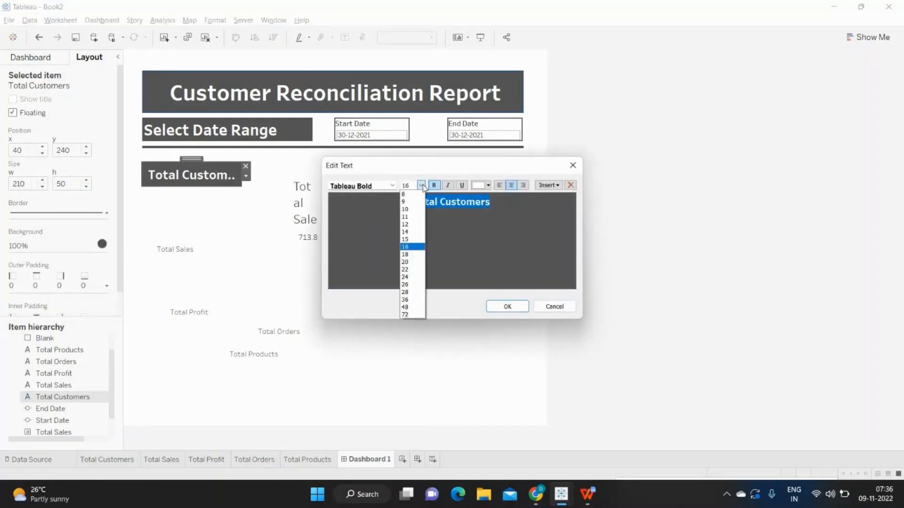
left_click(411, 232)
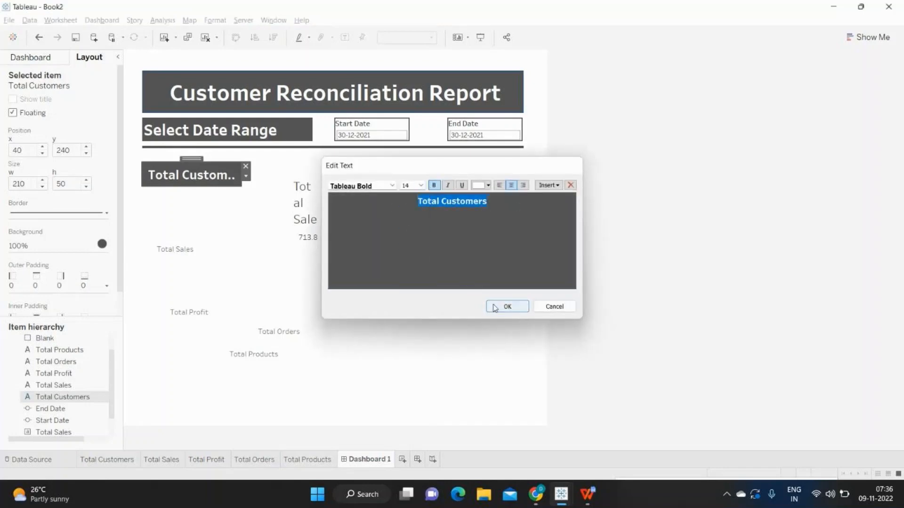
left_click(494, 307)
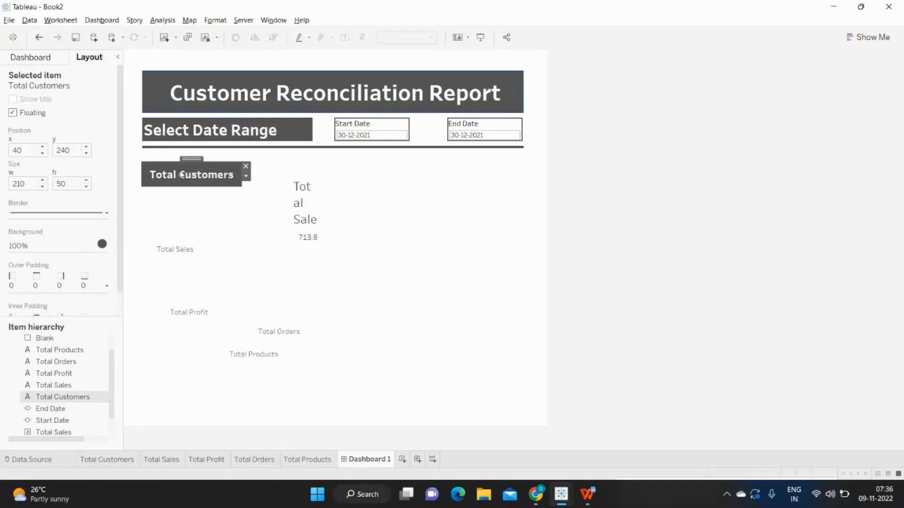
left_click(165, 217)
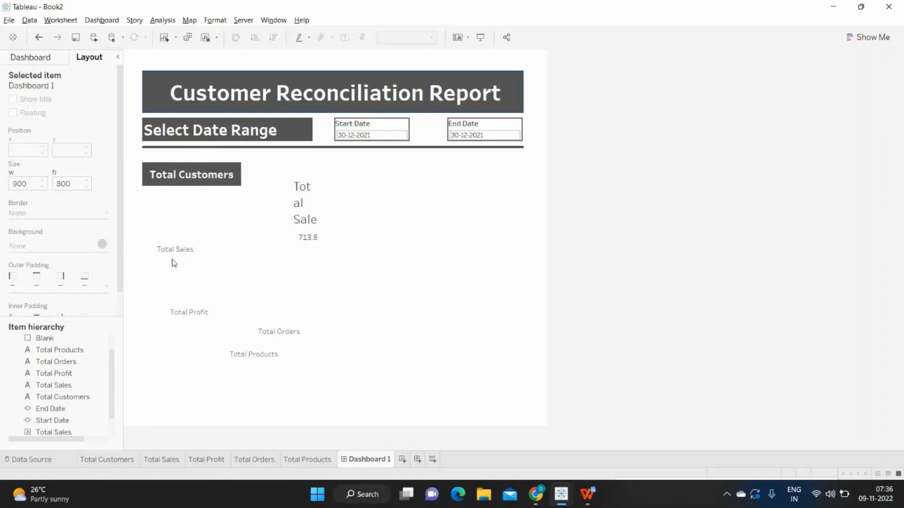
Step: Set the "Total Sales" text object's width to 210 and height to 50, matching the "Total Customers" label
left_click(183, 185)
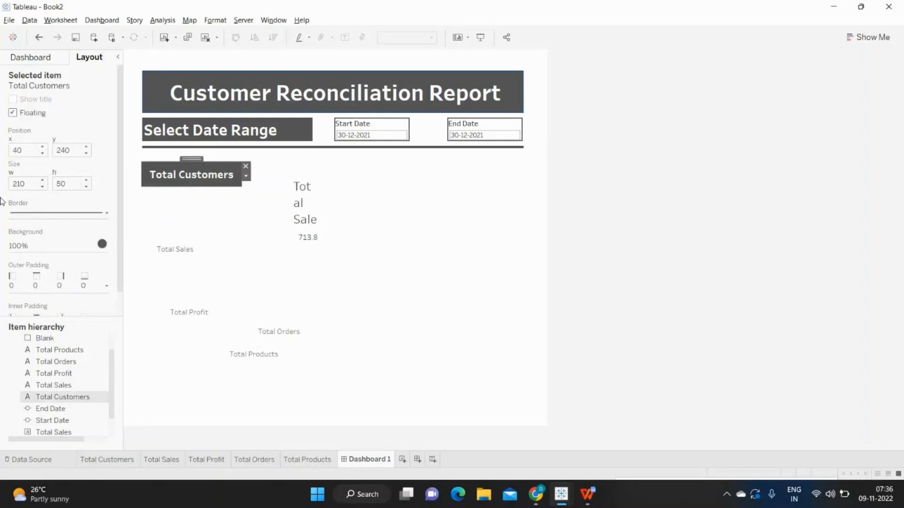
left_click(172, 256)
left_click(28, 184)
type("21")
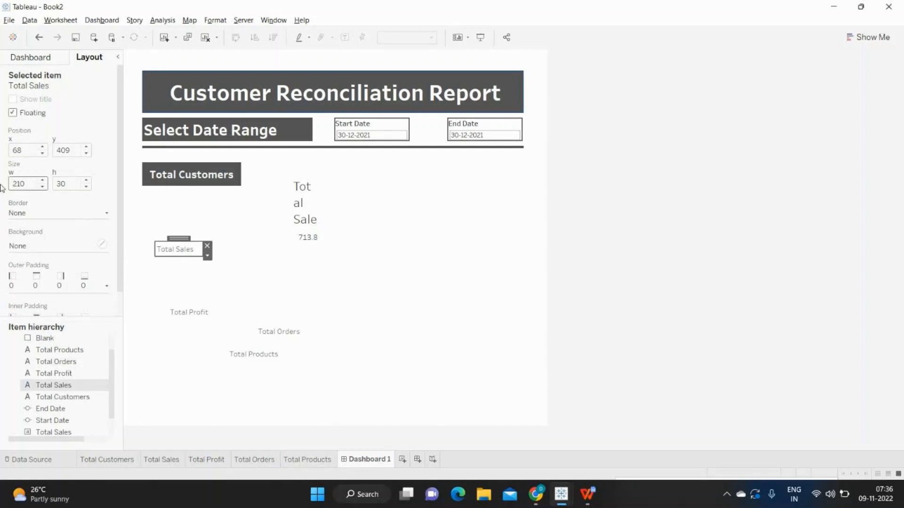
key("Return")
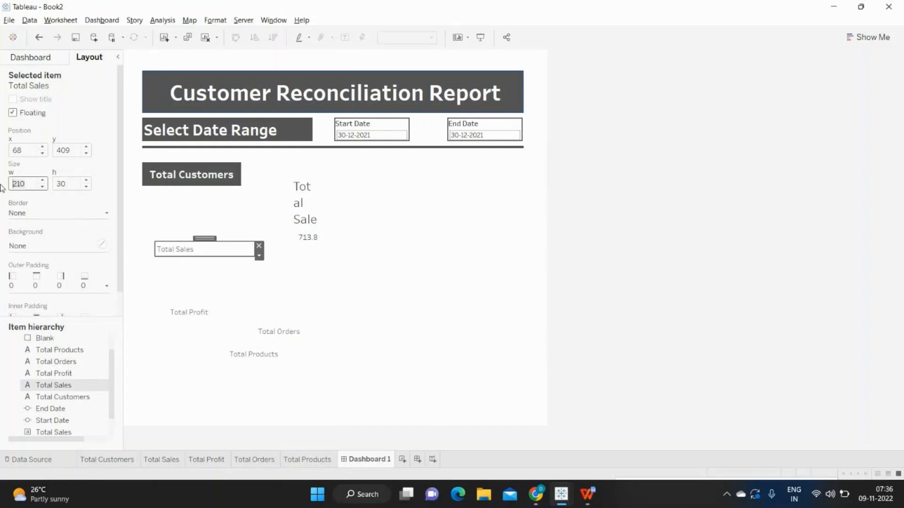
double_click(72, 184)
type("50")
key("Return")
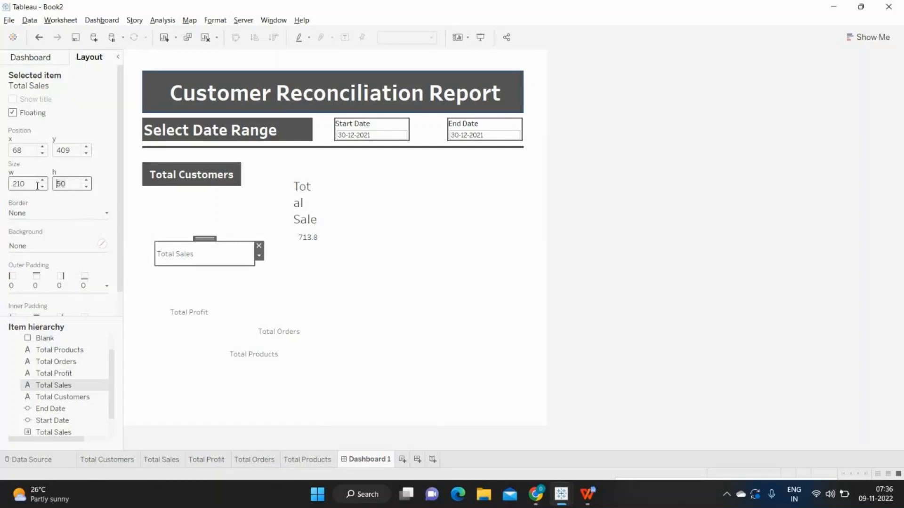
Step: Set the "Total Sales" text object's x position to 40
left_click(30, 151)
key("Delete")
key("Delete")
type("40")
key("Return")
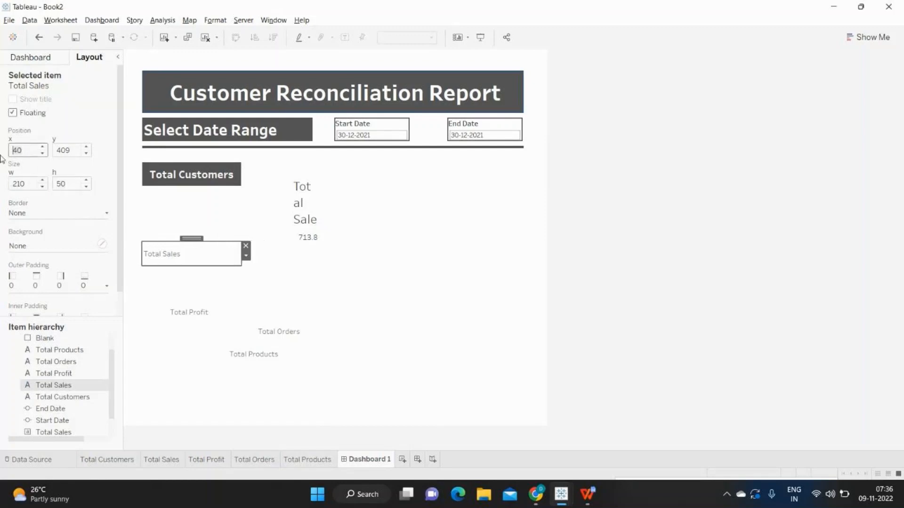
Step: Fill the "Total Sales" text object with the title's dark grey and format its text as white, bold, centred Tableau Bold at size 14
left_click(28, 246)
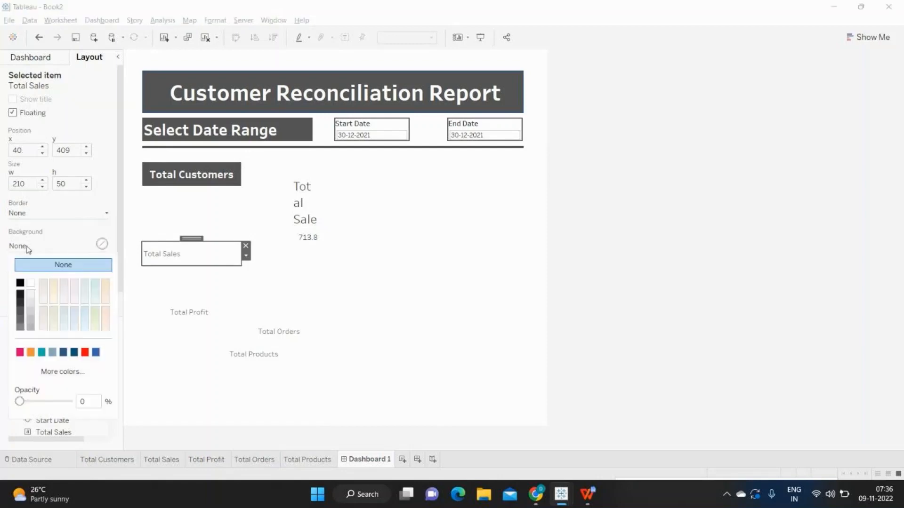
left_click(20, 311)
double_click(167, 257)
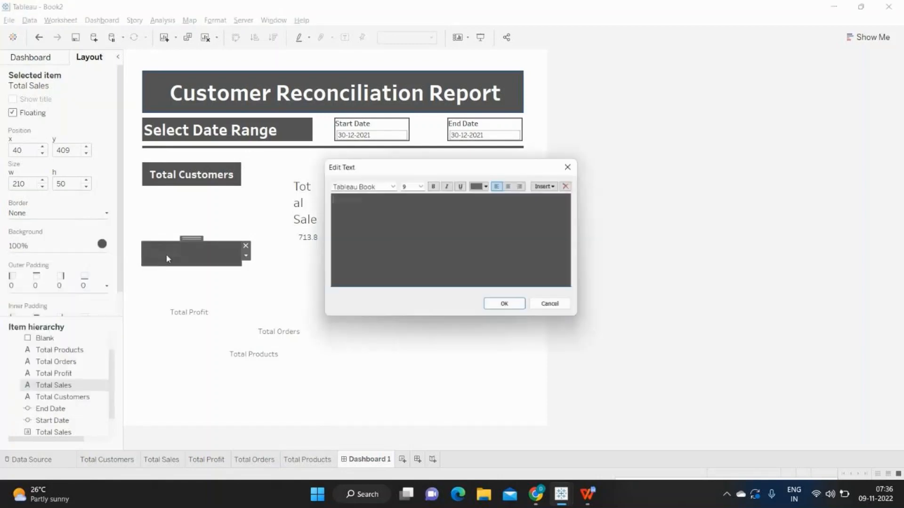
left_click(481, 185)
left_click(490, 197)
left_click(433, 184)
left_click(393, 187)
left_click(393, 204)
left_click(421, 185)
left_click(412, 232)
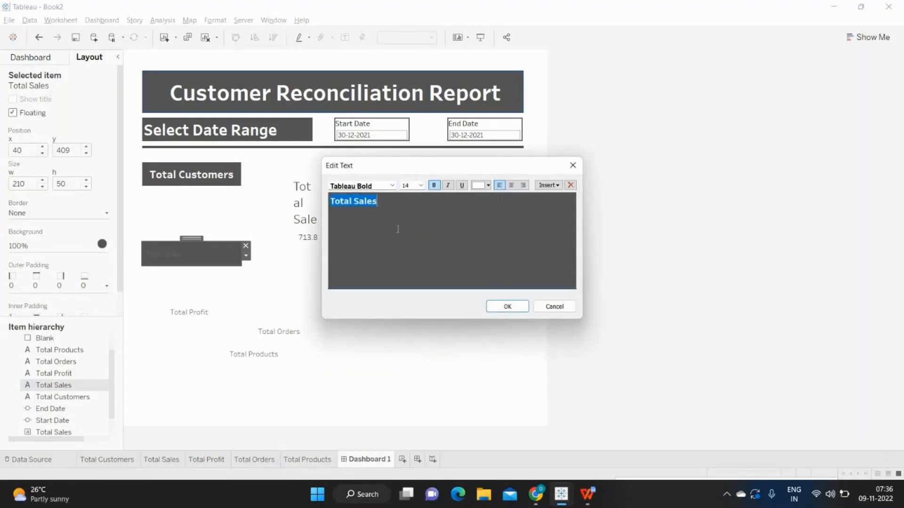
left_click(511, 185)
left_click(505, 306)
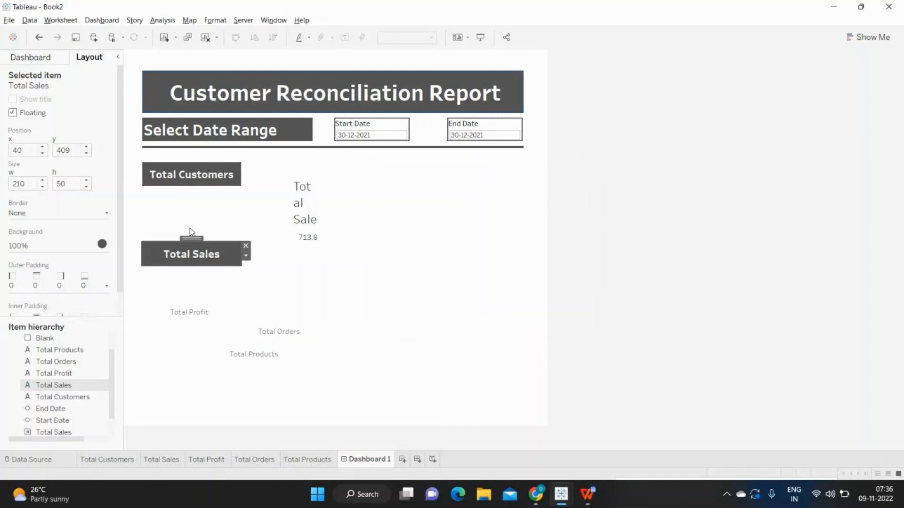
Step: Set the "Total Profit" text object's width to 210, height to 50 and x position to 40
left_click(179, 315)
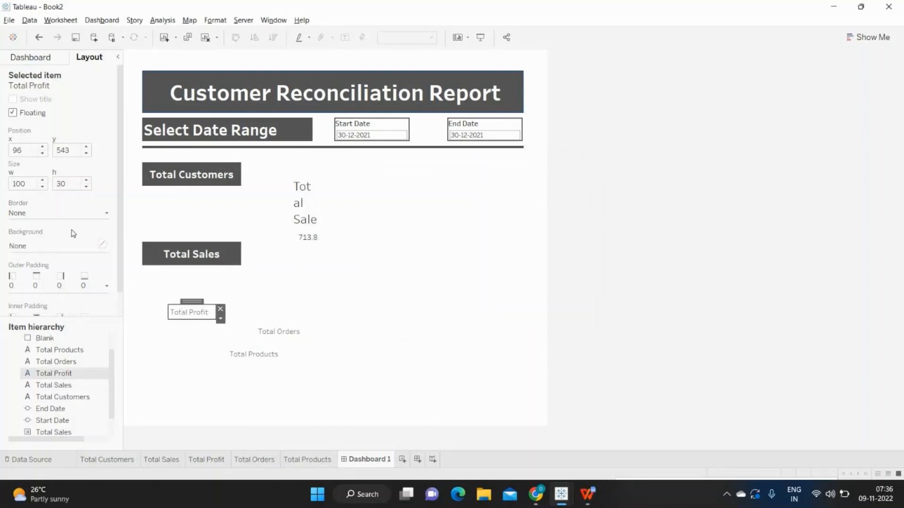
double_click(18, 184)
type("210")
key("Tab")
type("50")
left_click(11, 150)
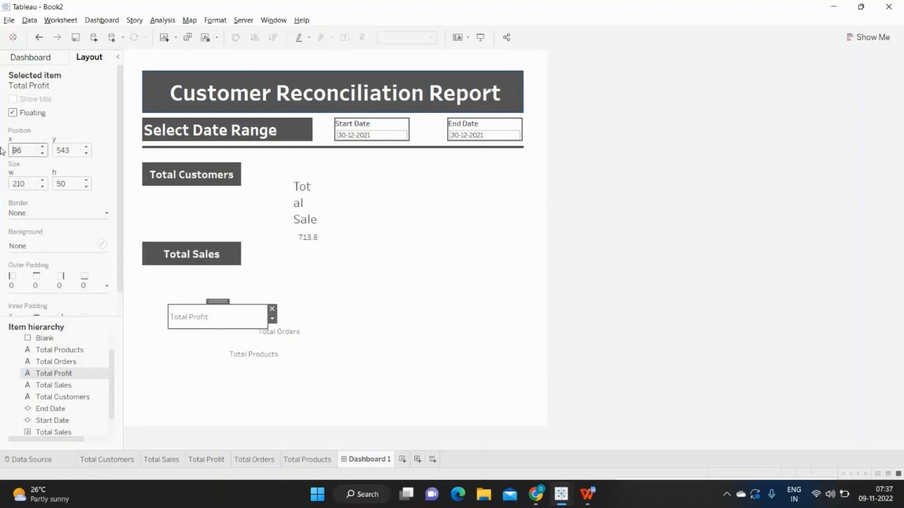
type("40")
key("Return")
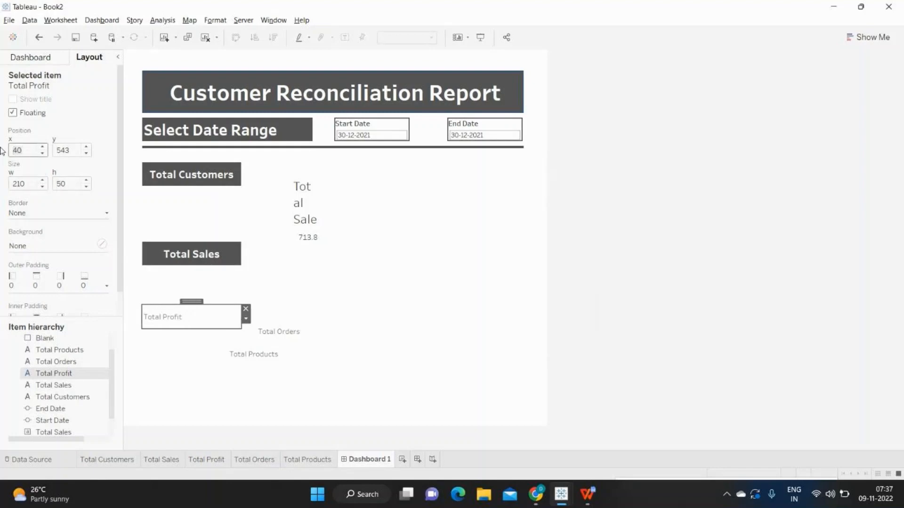
Step: Set the "Total Orders" text object's width to 210 and height to 50
left_click(275, 332)
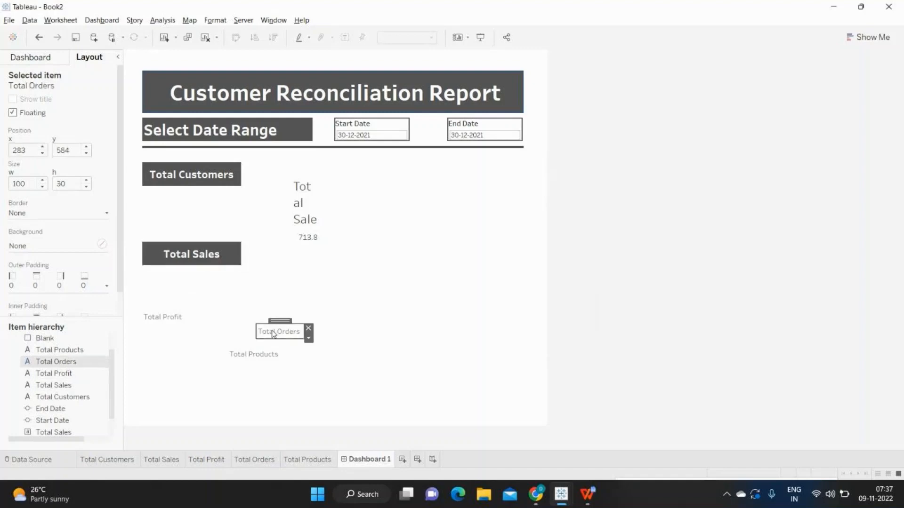
left_click(13, 184)
type("210")
key("Return")
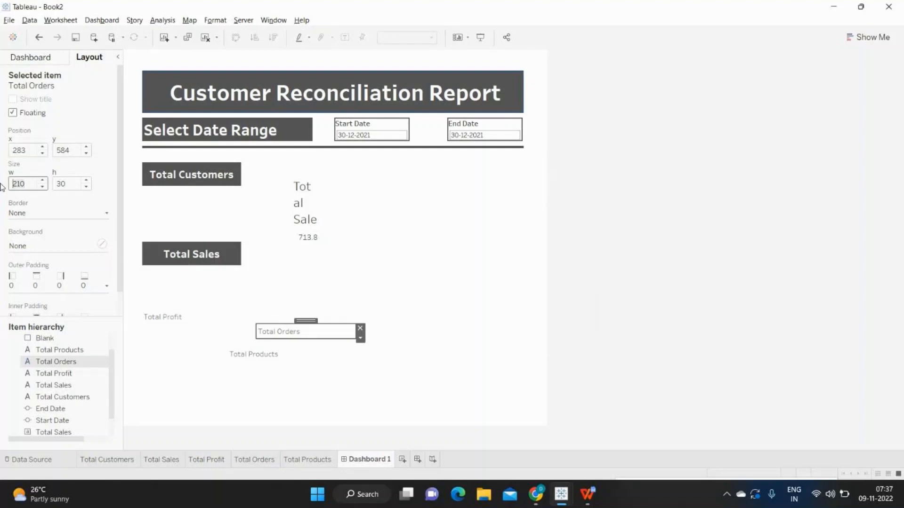
key("Tab")
type("50")
key("Return")
Step: Set the "Total Orders" text object's x position to 40
left_click(14, 150)
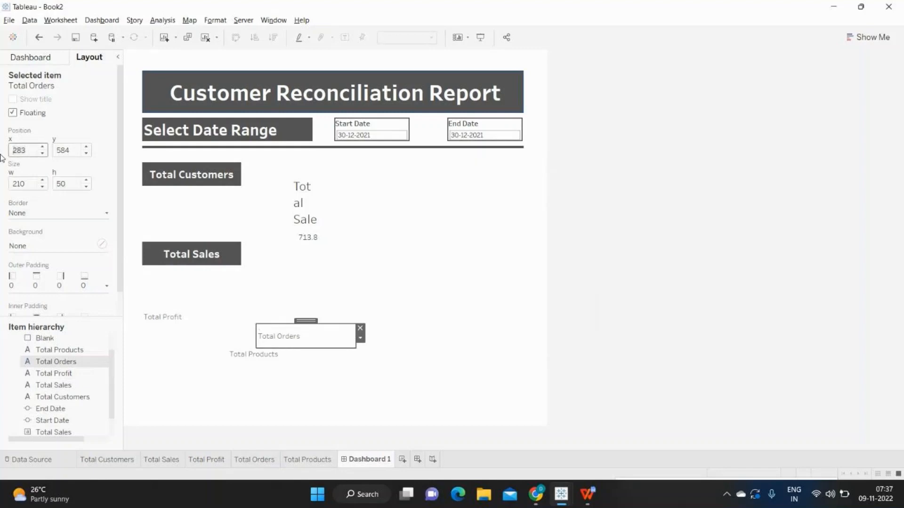
key("Delete")
key("Delete")
key("Delete")
type("40")
key("Return")
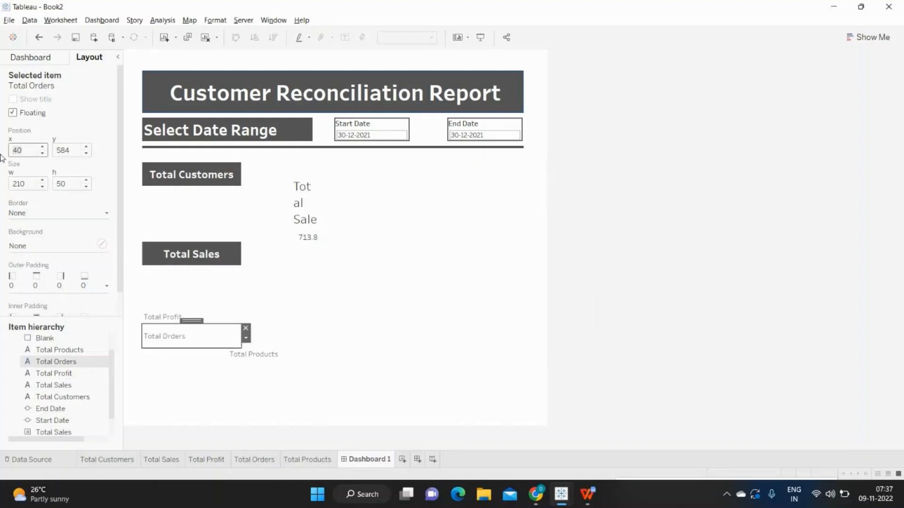
Step: Fill the "Total Profit" text object's background with the same dark grey as the other labels
left_click(157, 317)
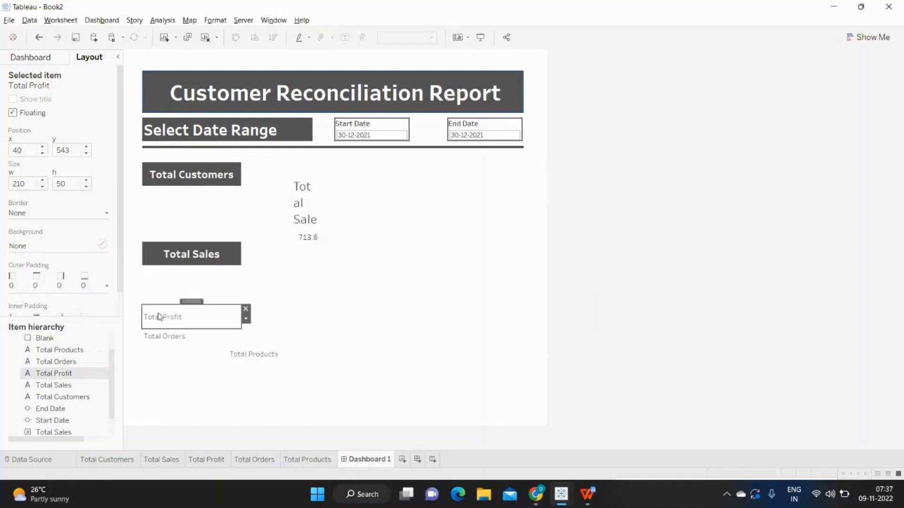
left_click(42, 244)
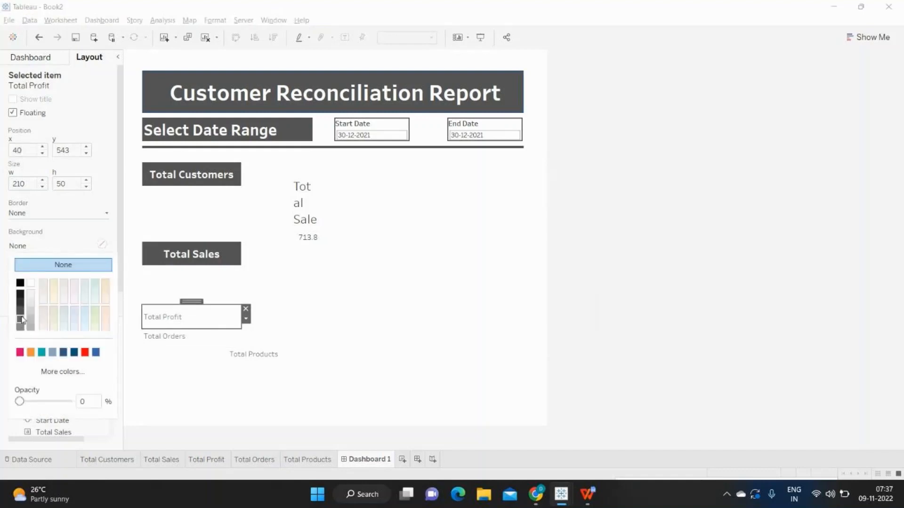
left_click(65, 315)
Step: Format the "Total Profit" text as white, centred Tableau Bold at size 14
double_click(175, 318)
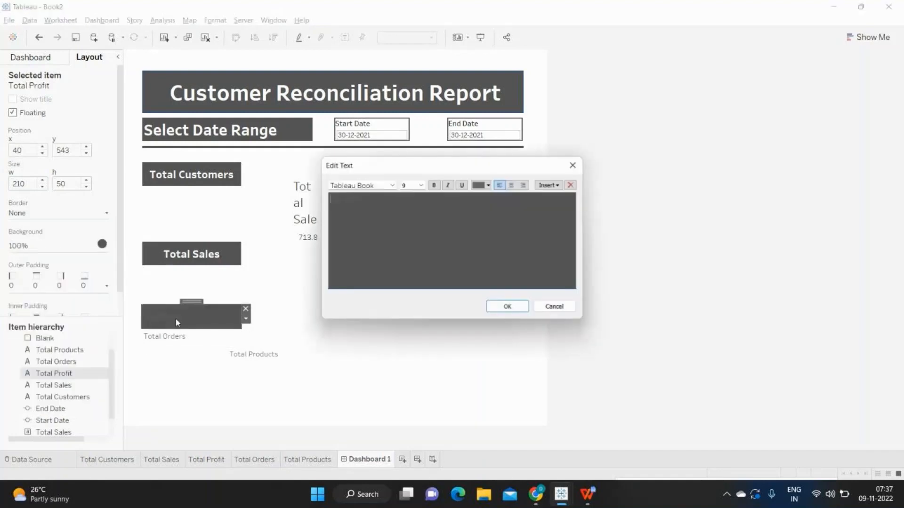
left_click(479, 185)
left_click(488, 199)
left_click(391, 185)
left_click(353, 203)
left_click(419, 187)
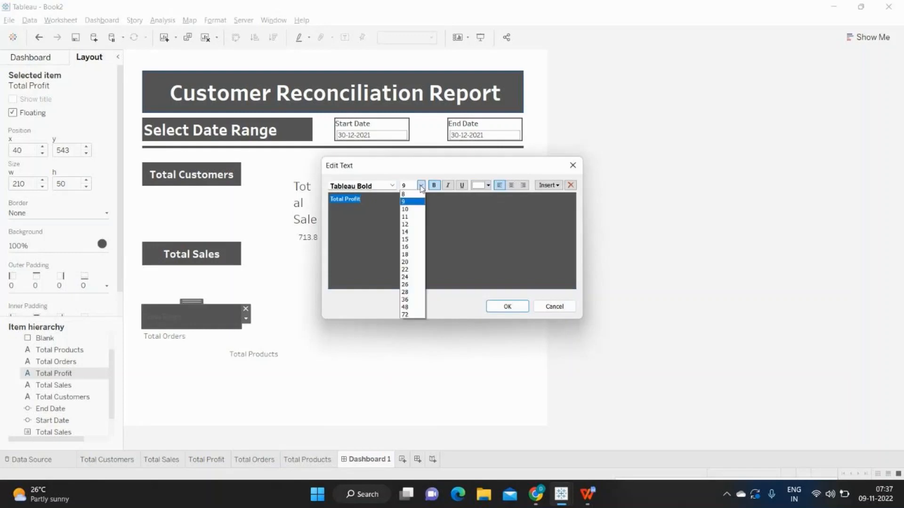
left_click(409, 235)
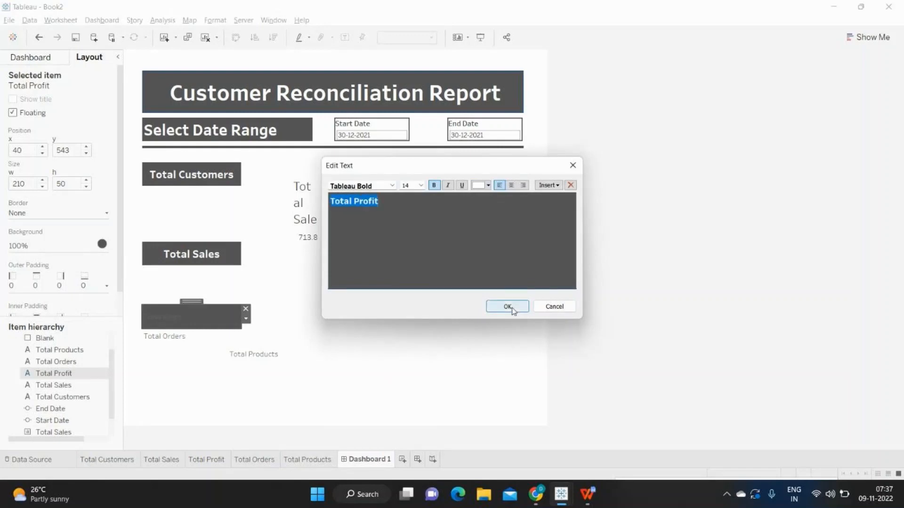
left_click(511, 185)
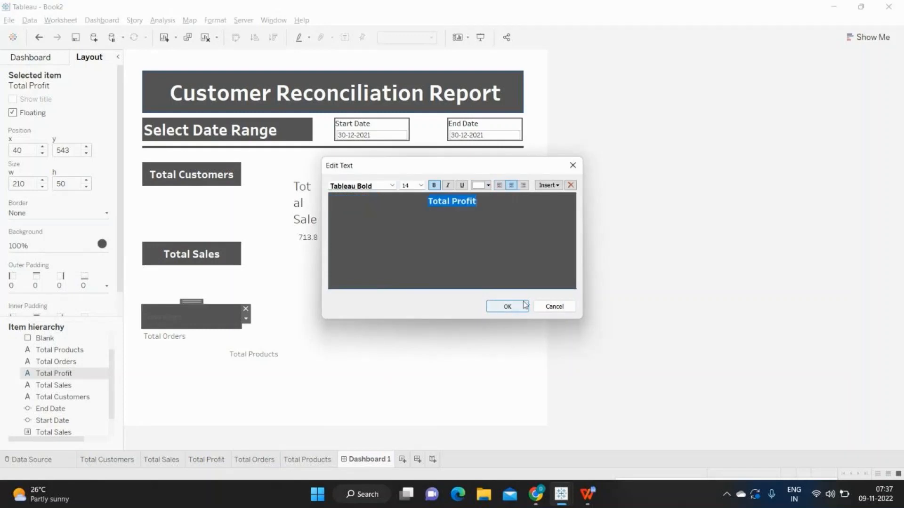
left_click(523, 305)
Step: Fill the "Total Orders" text object's background with the same dark grey as the other labels
left_click(185, 335)
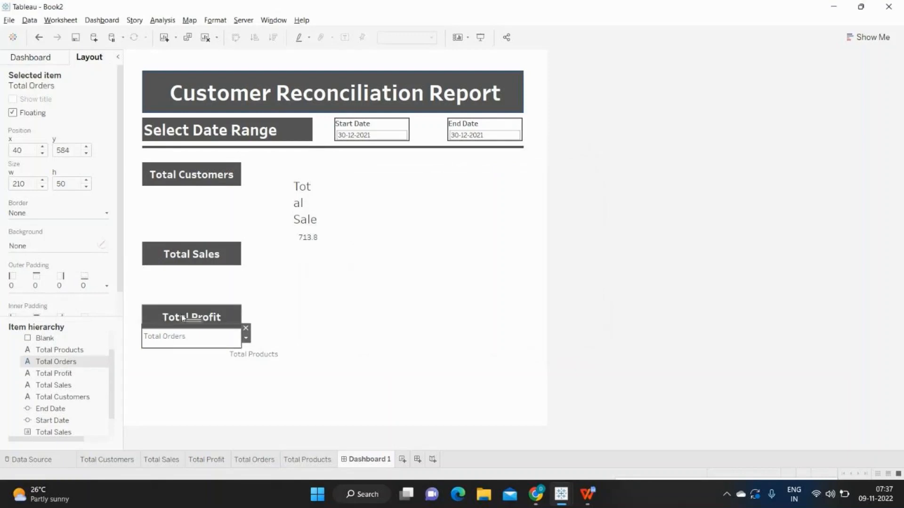
left_click(64, 247)
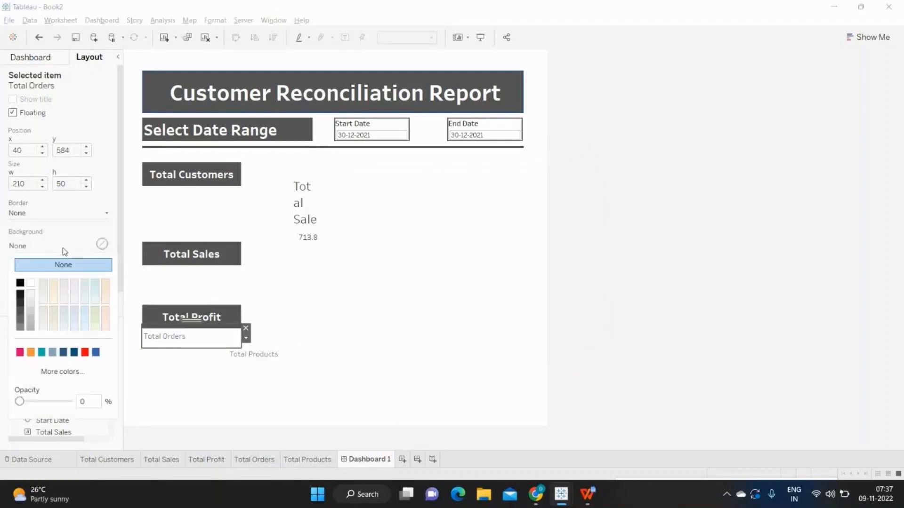
left_click(24, 301)
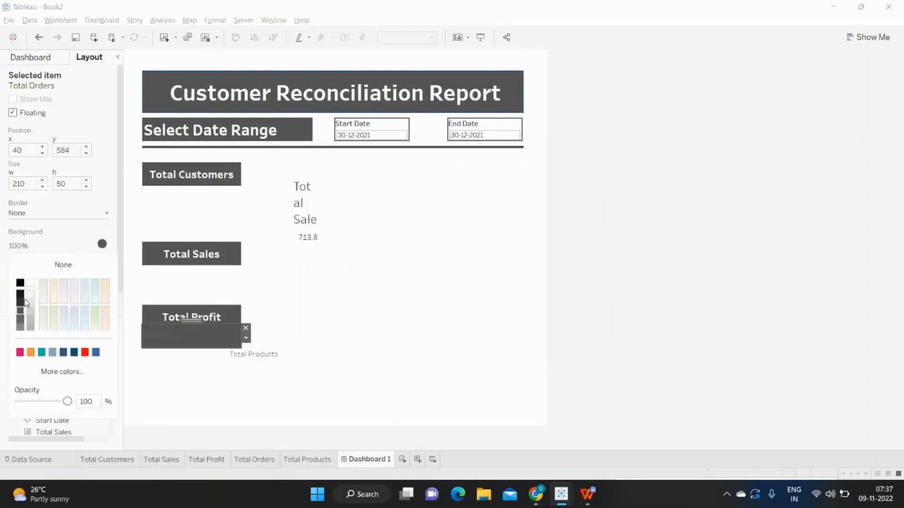
Step: Format the "Total Orders" text as white, bold, centred Tableau Bold at size 14
double_click(174, 333)
key("ctrl+a")
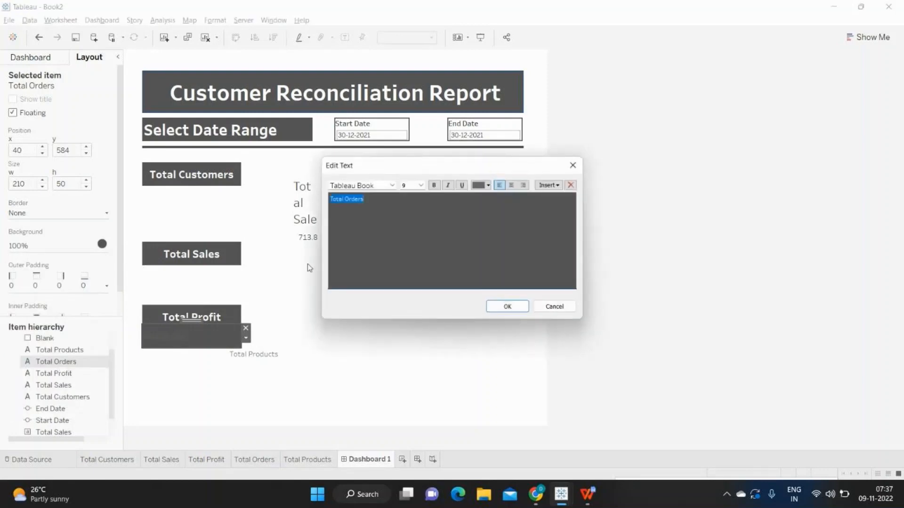
left_click(478, 188)
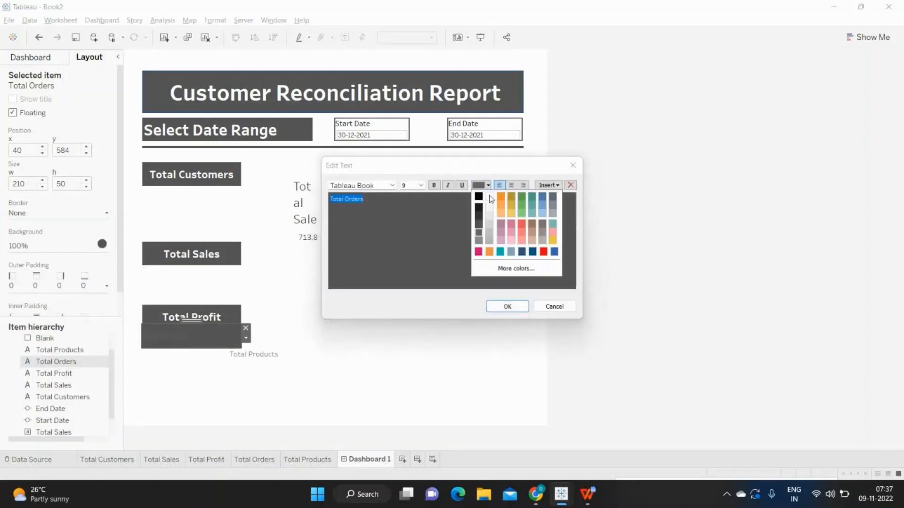
left_click(488, 197)
left_click(434, 186)
left_click(421, 187)
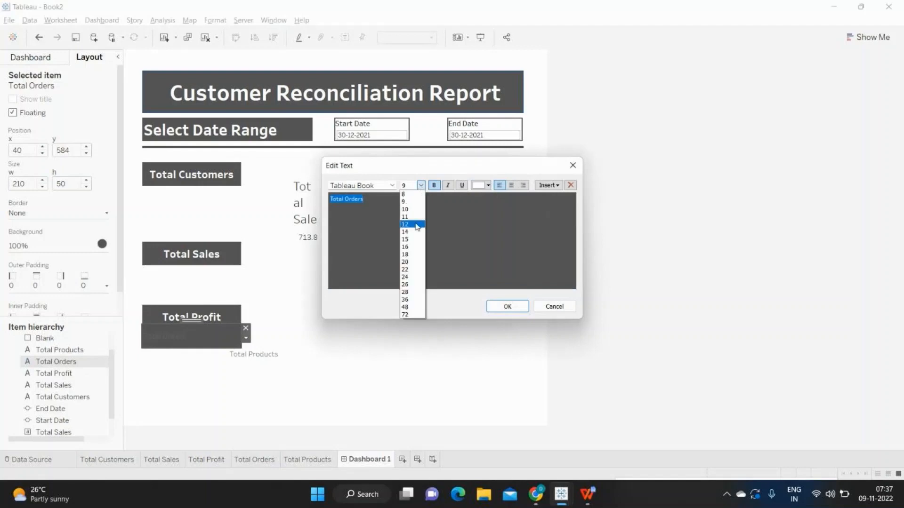
left_click(411, 231)
left_click(392, 186)
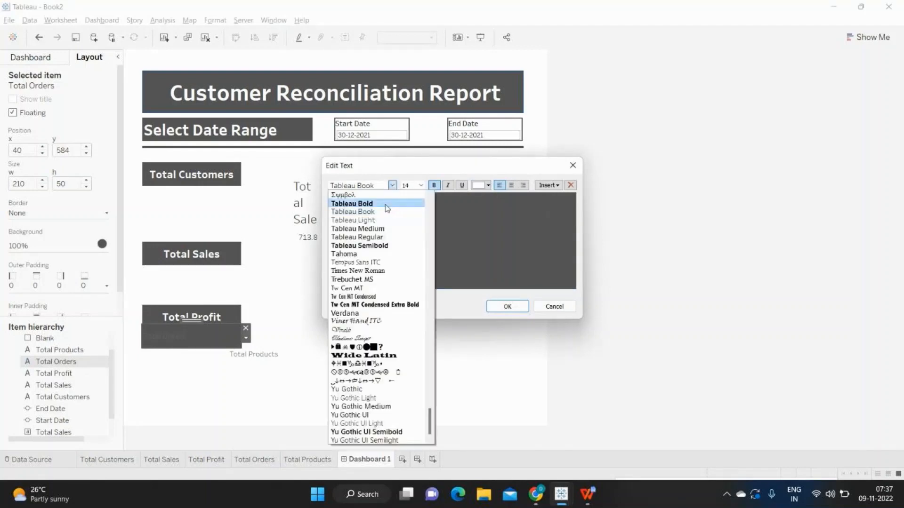
left_click(372, 203)
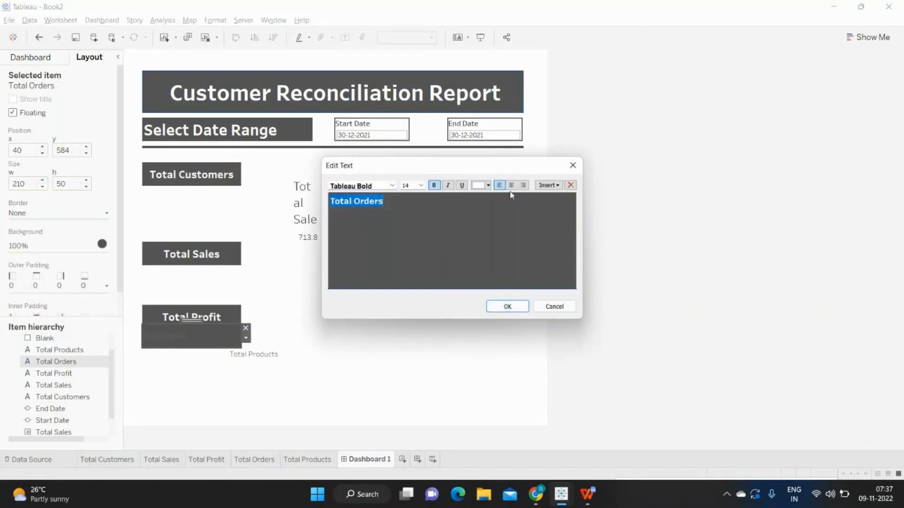
left_click(510, 186)
left_click(508, 310)
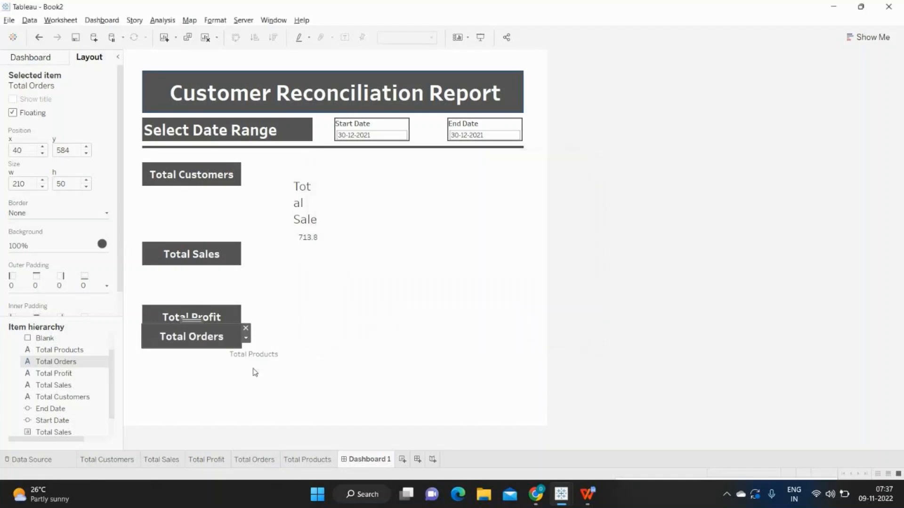
Step: Set the "Total Products" text object's width to 210 and height to 50
left_click(243, 355)
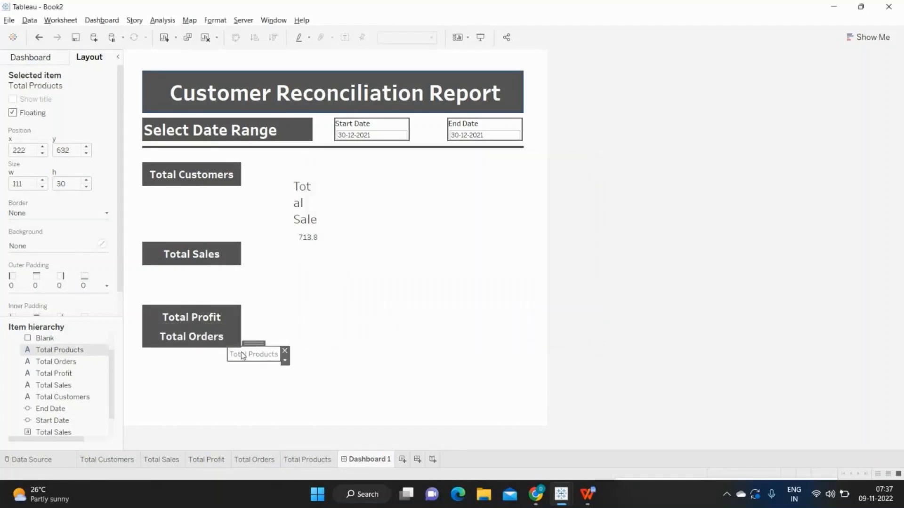
left_click(19, 184)
type("210")
key("Return")
left_click_drag(71, 184, 44, 184)
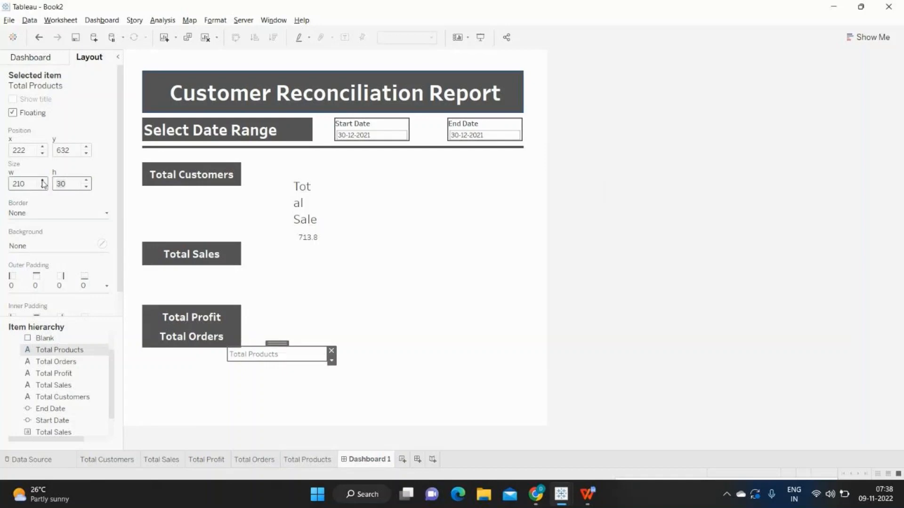
type("50")
key("Return")
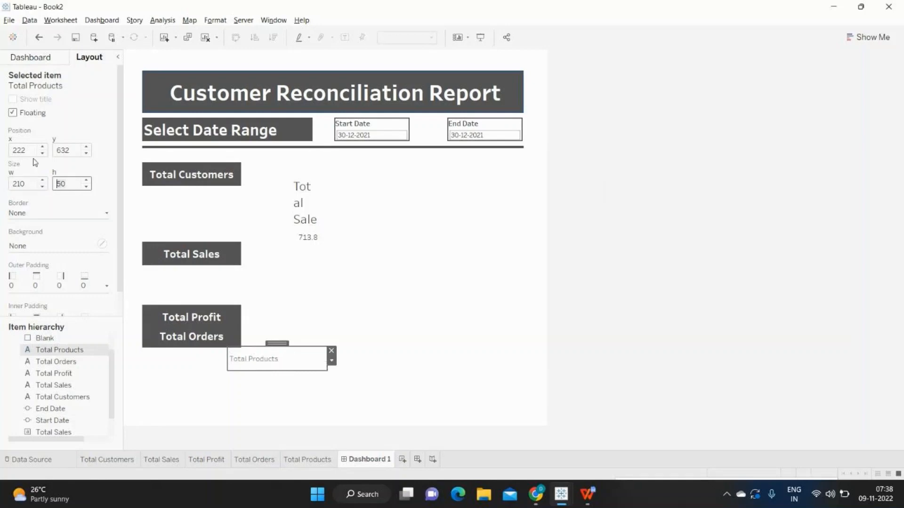
Step: Set the "Total Products" text object's x position to 40 and fill its background with the labels' dark grey
left_click_drag(34, 150, 1, 155)
type("40")
key("Return")
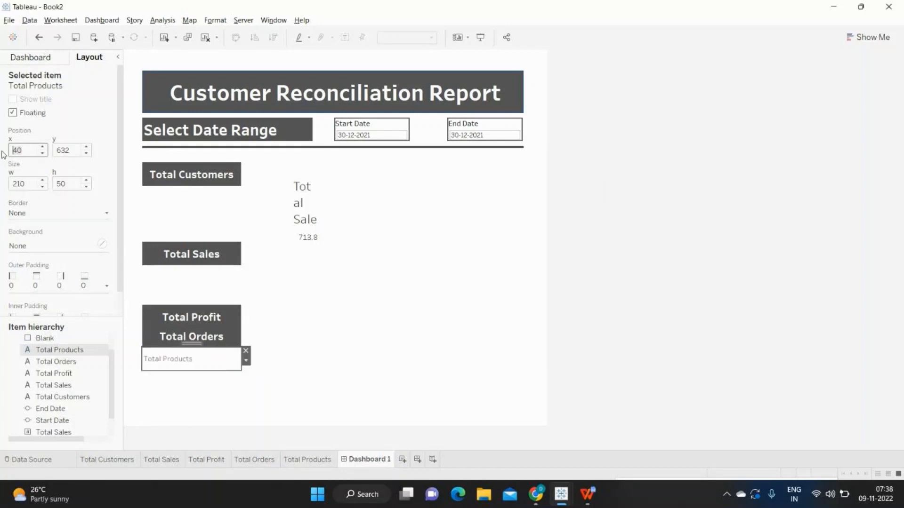
left_click(40, 247)
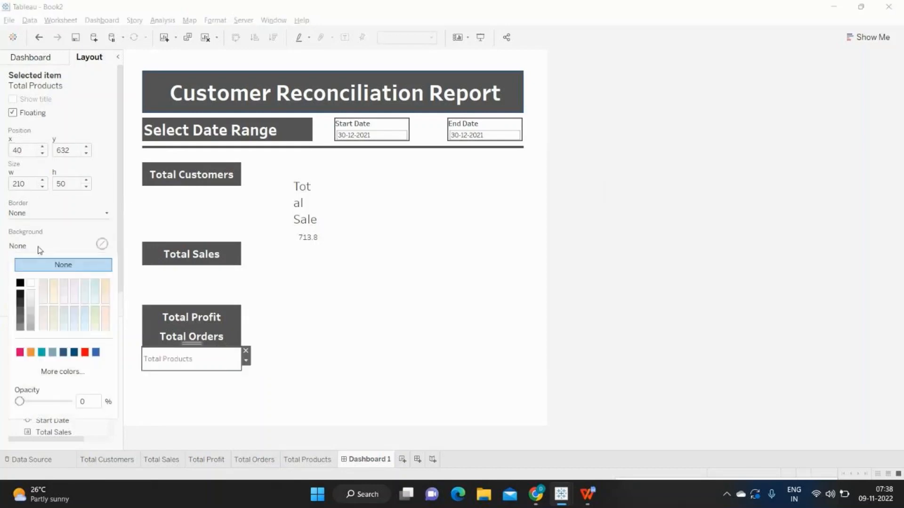
left_click(19, 310)
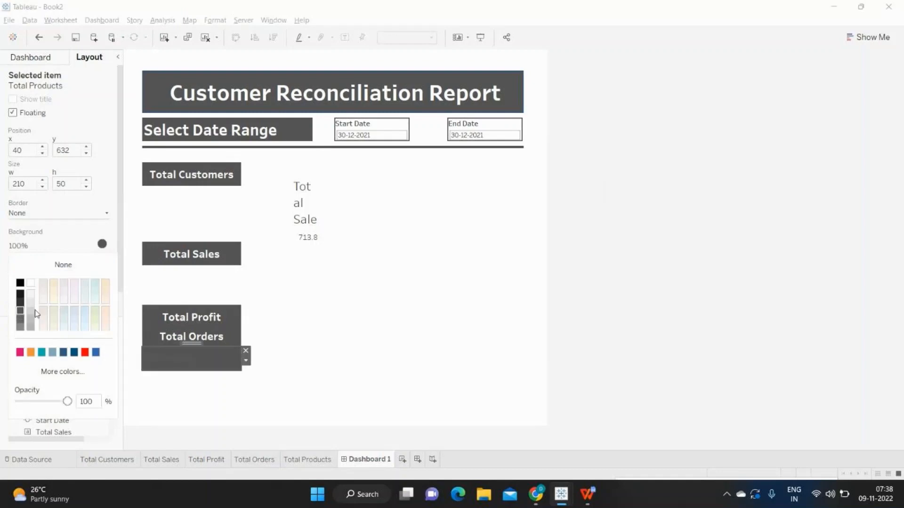
Step: Format the "Total Products" text as white, bold, centred Tableau Bold at size 14
double_click(190, 367)
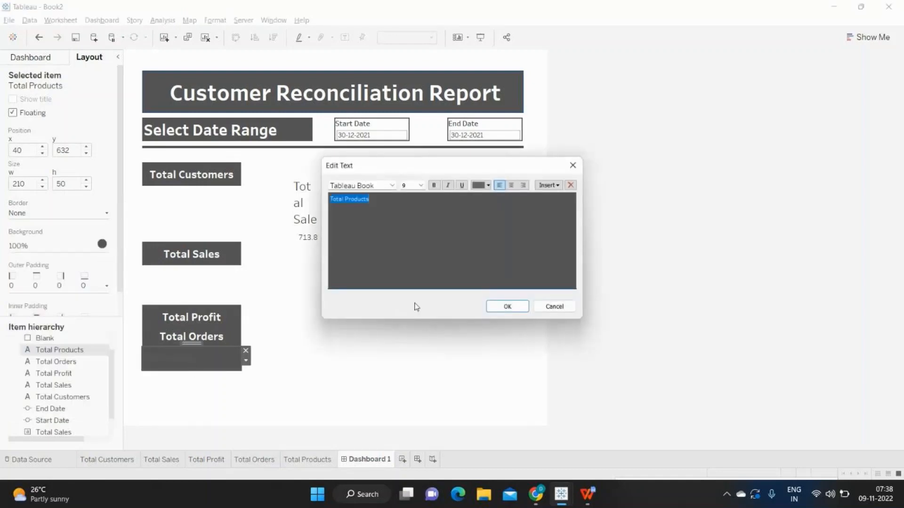
left_click(510, 185)
left_click(434, 185)
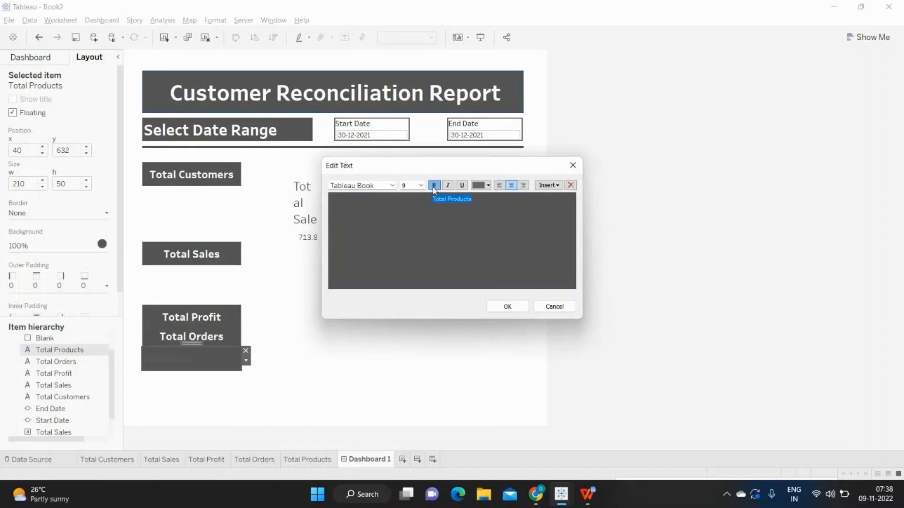
left_click(482, 186)
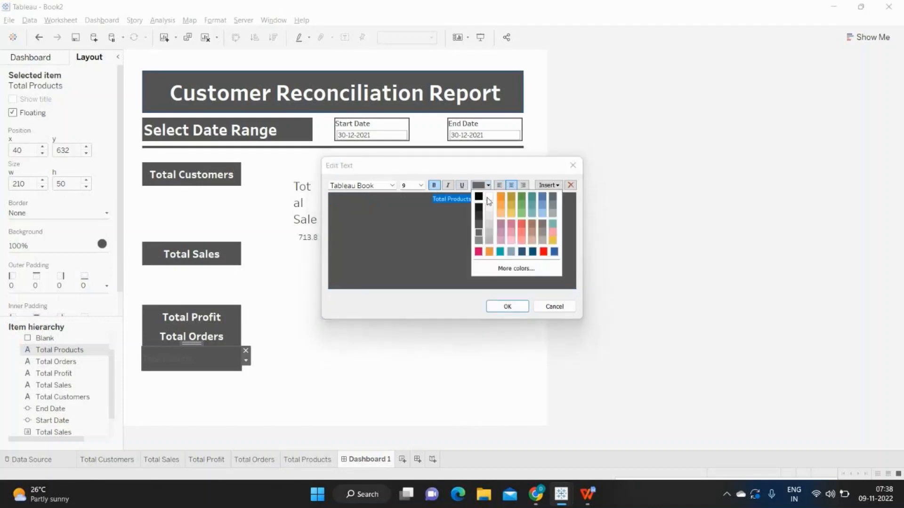
left_click(479, 197)
left_click(420, 186)
left_click(409, 229)
left_click(391, 185)
left_click(380, 203)
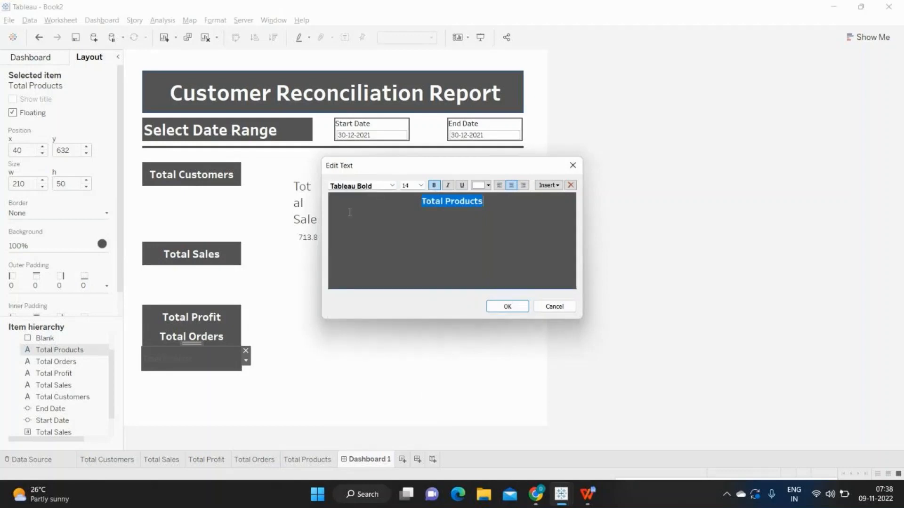
left_click(506, 306)
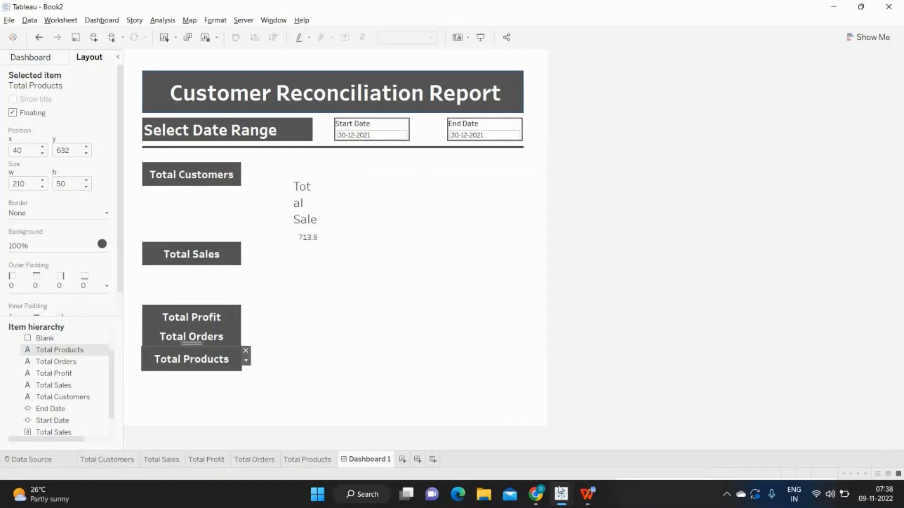
Step: Check the "Total Customers" label's y position and height, and select the "Total Orders" label
mouse_move(560, 492)
left_click(532, 462)
left_click(186, 339)
left_click(173, 178)
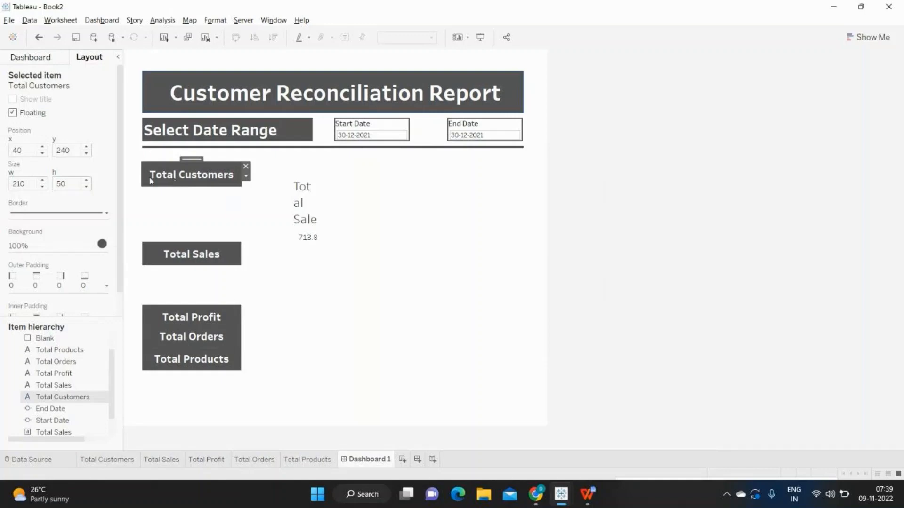
double_click(78, 150)
left_click(69, 183)
left_click(184, 339)
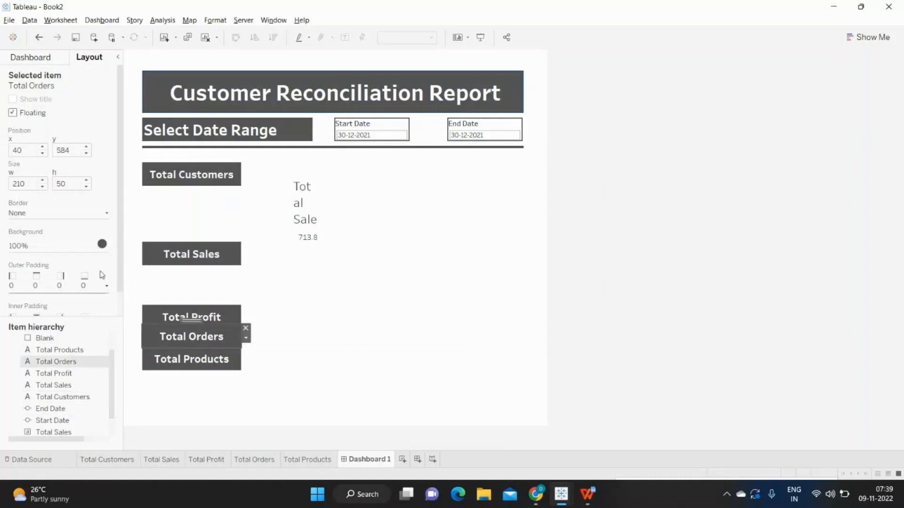
Step: Set the "Total Orders" label's y position to 320 and check its position and height
key("BackSpace")
key("BackSpace")
key("BackSpace")
type("320")
key("Return")
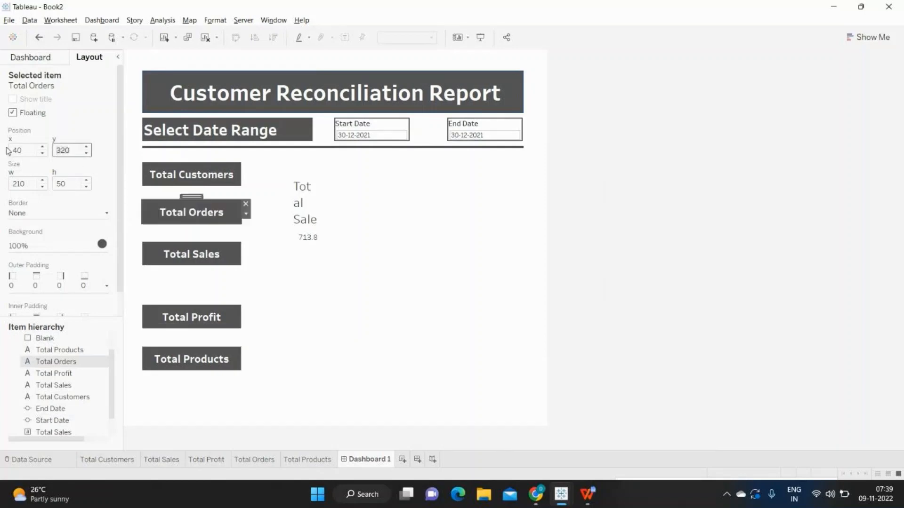
left_click(396, 376)
key("alt+Tab")
key("alt+Tab")
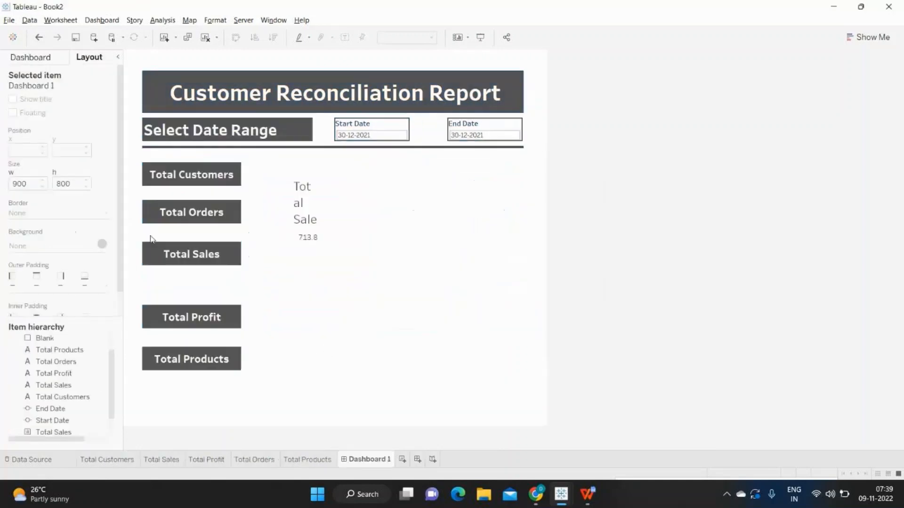
left_click(189, 214)
left_click(65, 151)
left_click(71, 184)
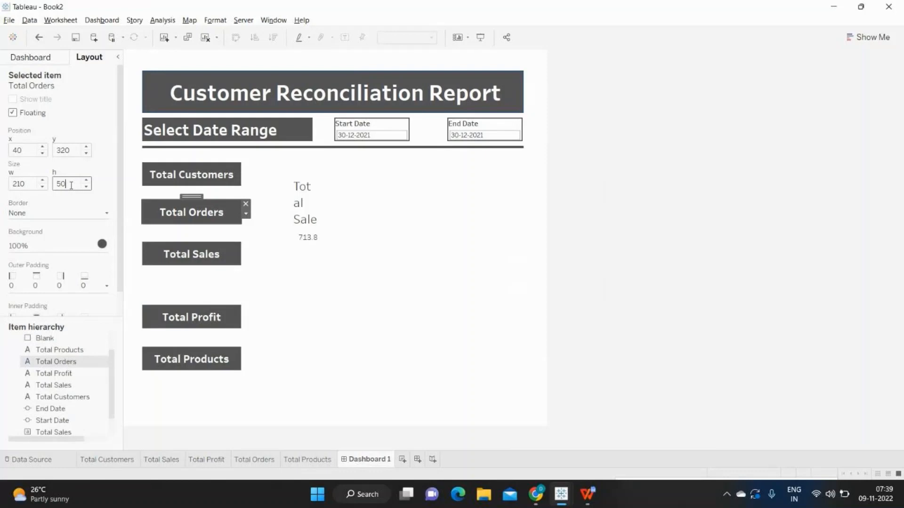
Step: Set the "Total Sales" label's y position to 400 and check its position and height
left_click(162, 253)
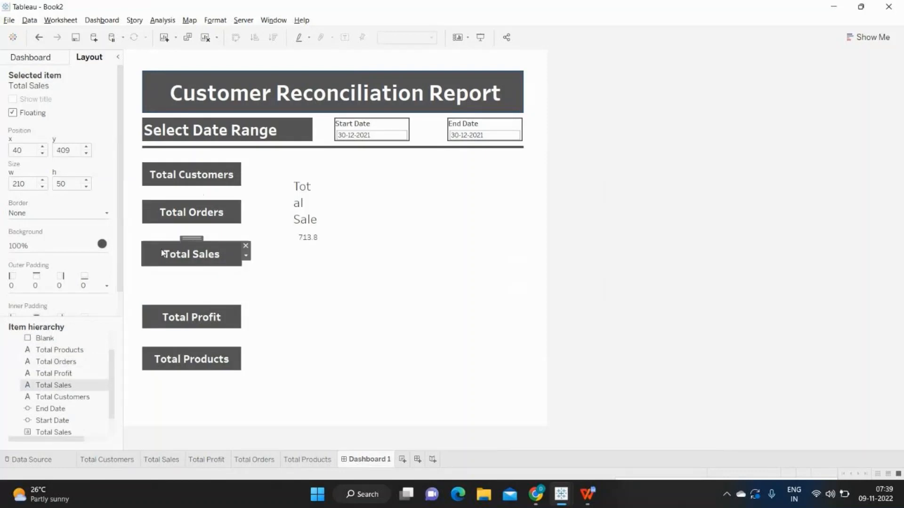
left_click(76, 145)
key("Delete")
key("Delete")
key("Delete")
type("400")
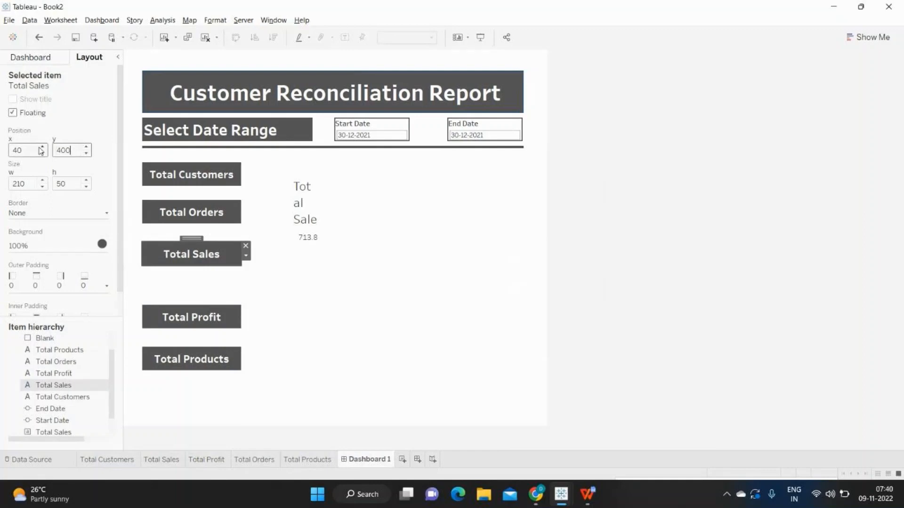
key("Return")
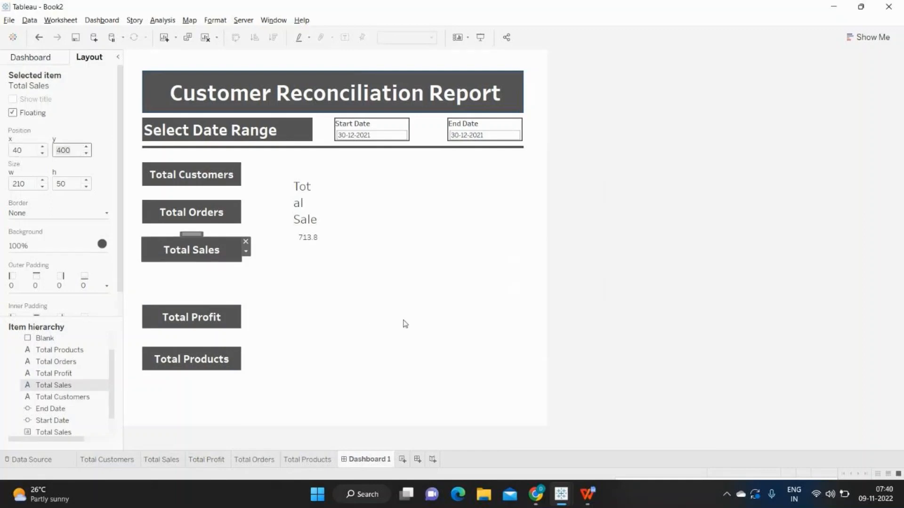
left_click(404, 324)
left_click(160, 250)
left_click(80, 149)
left_click(71, 184)
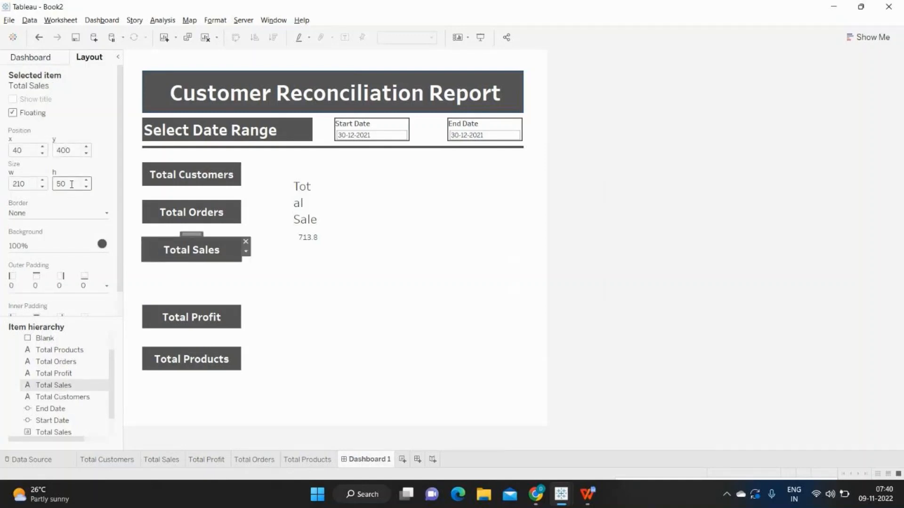
Step: Set the "Total Profit" label's y position to 480
left_click(154, 308)
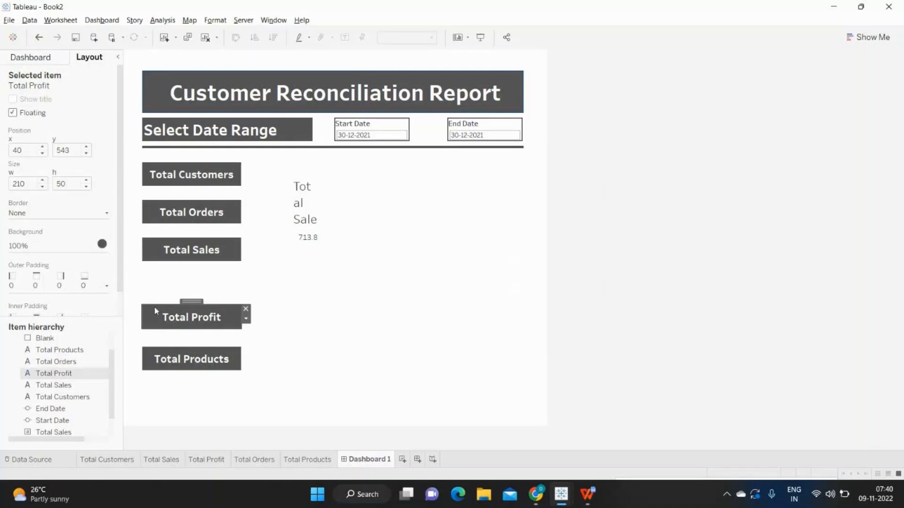
left_click(75, 150)
key("BackSpace")
key("BackSpace")
key("BackSpace")
type("480")
key("Return")
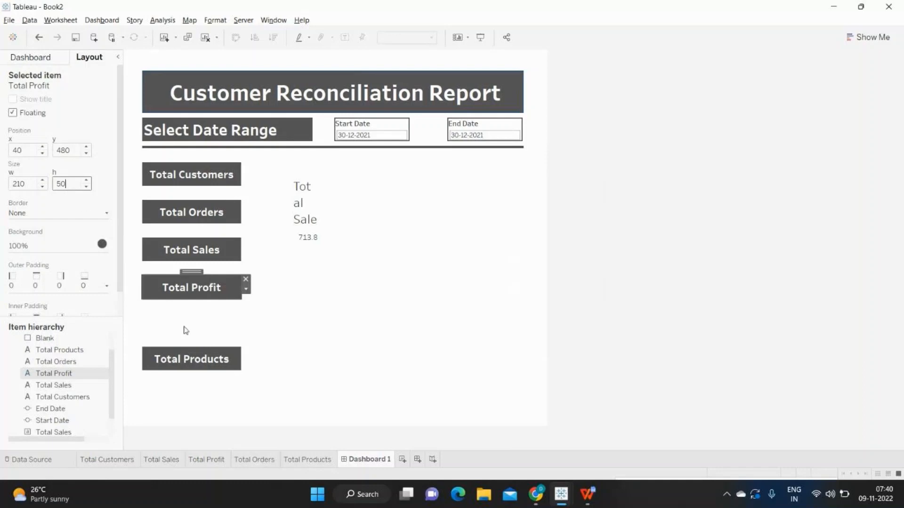
Step: Set the "Total Products" label's y position to 560
left_click(186, 360)
left_click(58, 150)
key("Delete")
key("Delete")
key("Delete")
type("560")
key("Return")
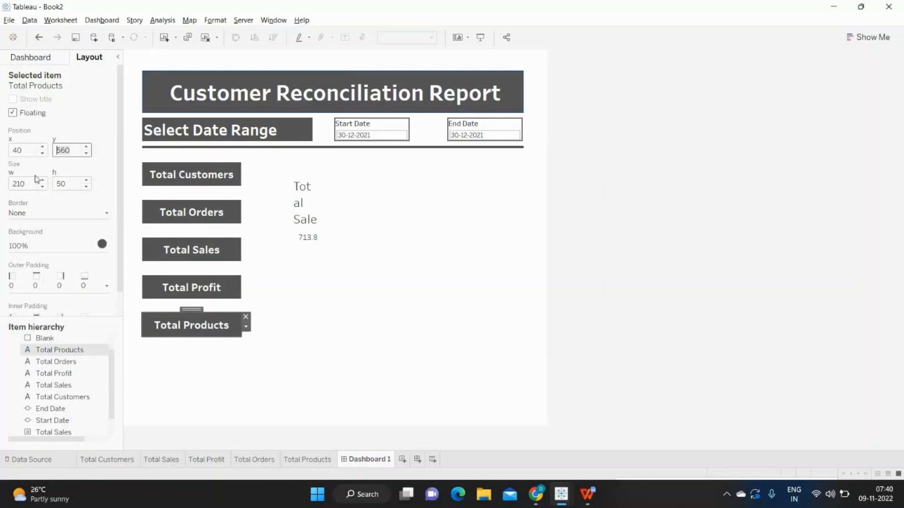
left_click(386, 384)
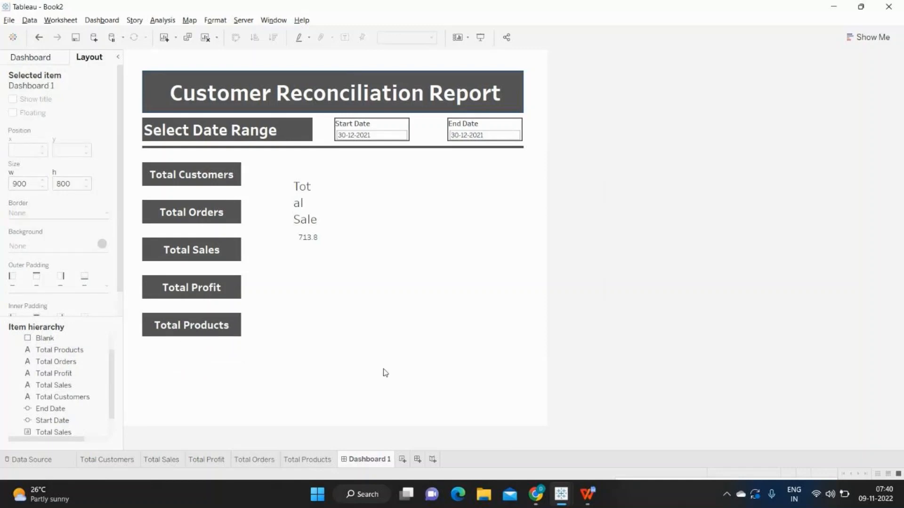
Step: Set the Total Sales sheet's fit to Entire View
mouse_move(306, 245)
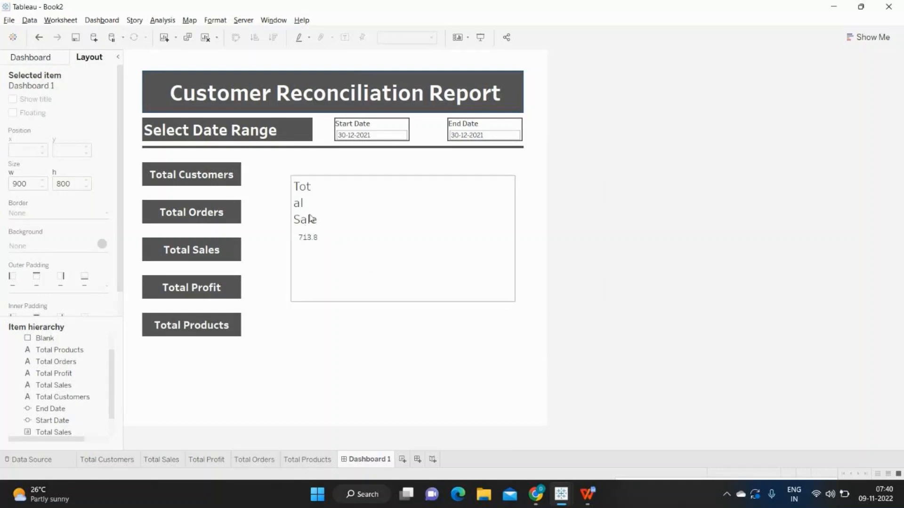
left_click(471, 208)
left_click(520, 201)
mouse_move(607, 234)
left_click(652, 269)
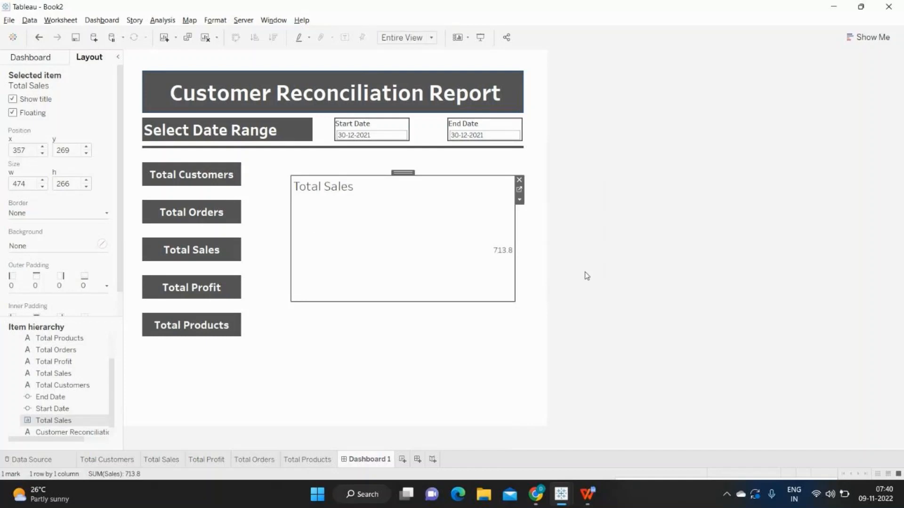
Step: Move the Total Sales sheet lower and add the Total Customers, Total Profit, Total Orders and Total Products sheets as floating items
left_click(24, 58)
left_click_drag(403, 172, 389, 244)
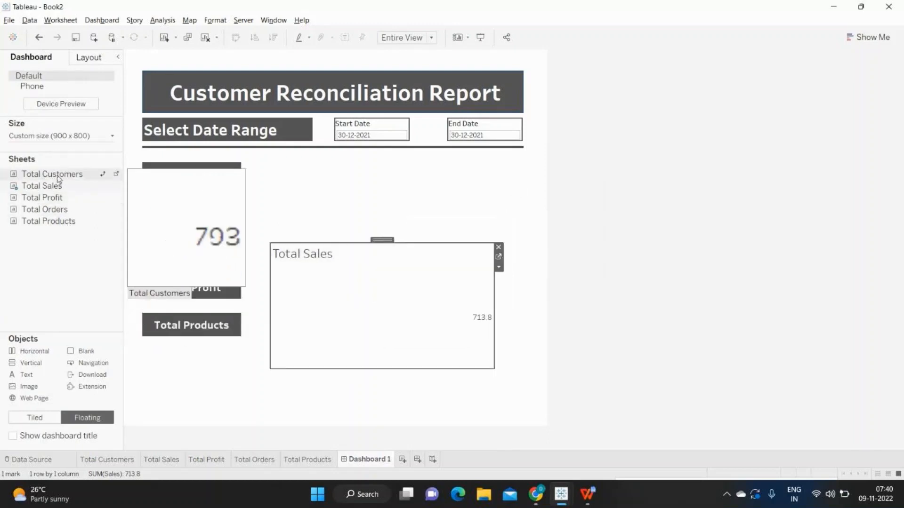
left_click_drag(103, 179, 289, 162)
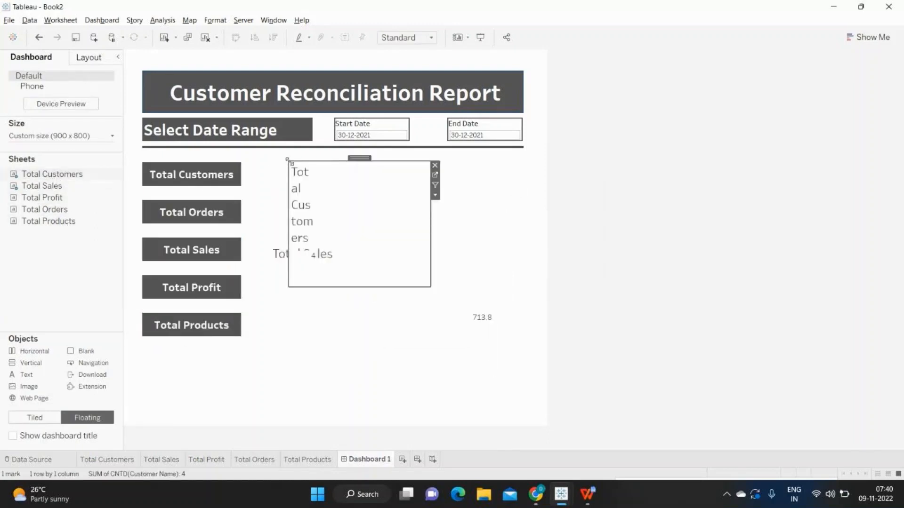
left_click_drag(29, 198, 250, 337)
left_click_drag(38, 221, 330, 341)
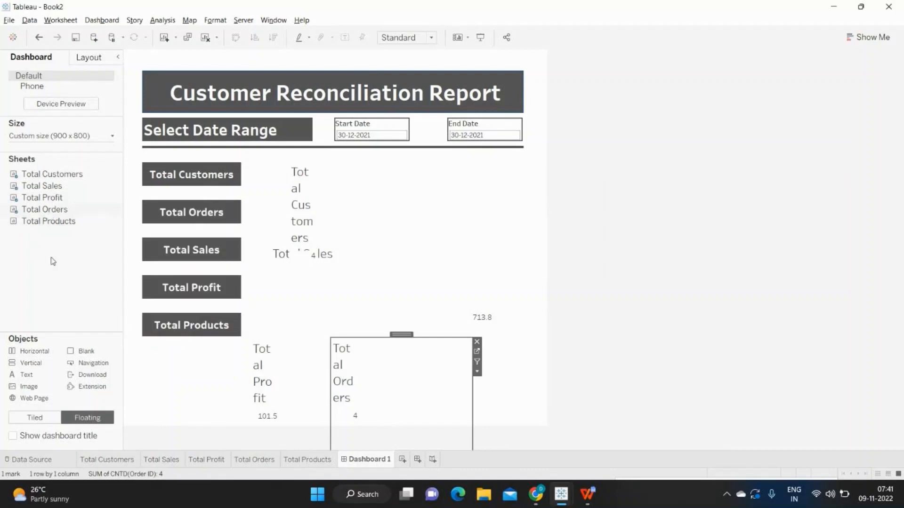
left_click_drag(42, 222, 267, 262)
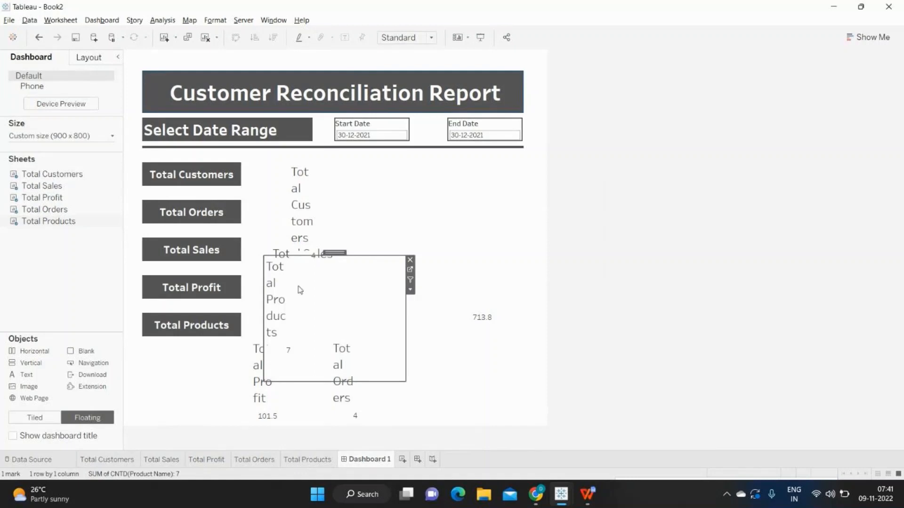
Step: Set the Total Customers sheet's y position to 240 to match the "Total Customers" label
left_click(220, 180)
left_click(89, 57)
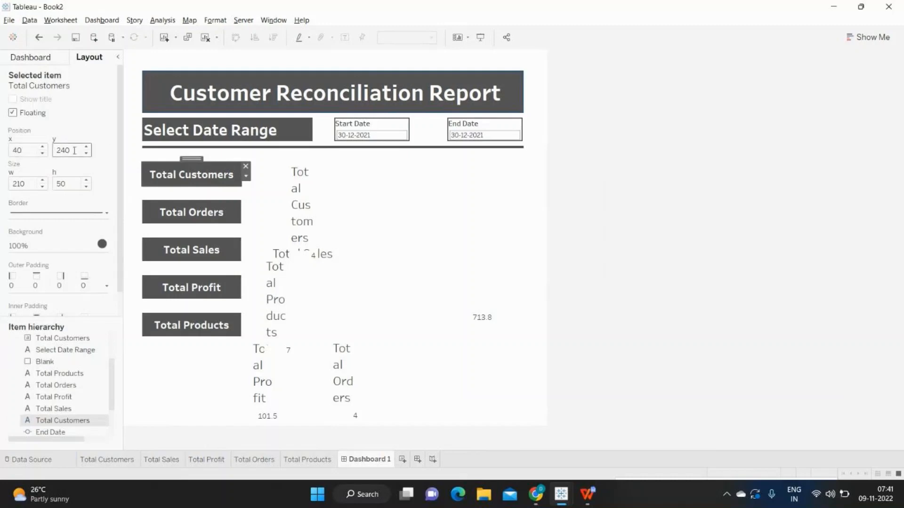
left_click_drag(74, 150, 49, 150)
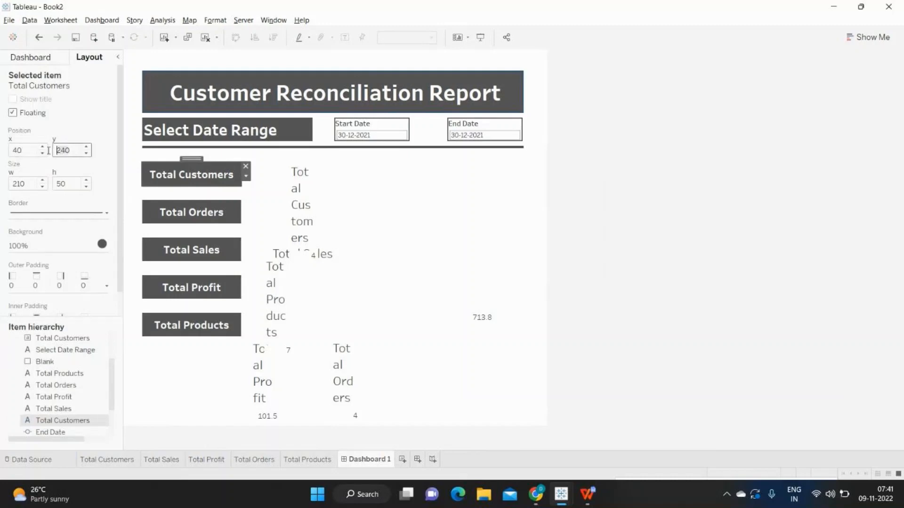
left_click(327, 196)
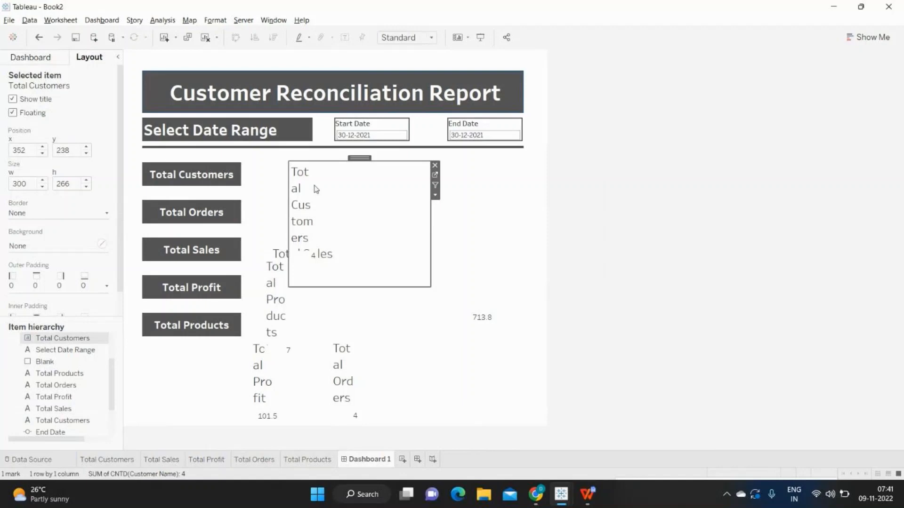
left_click(200, 180)
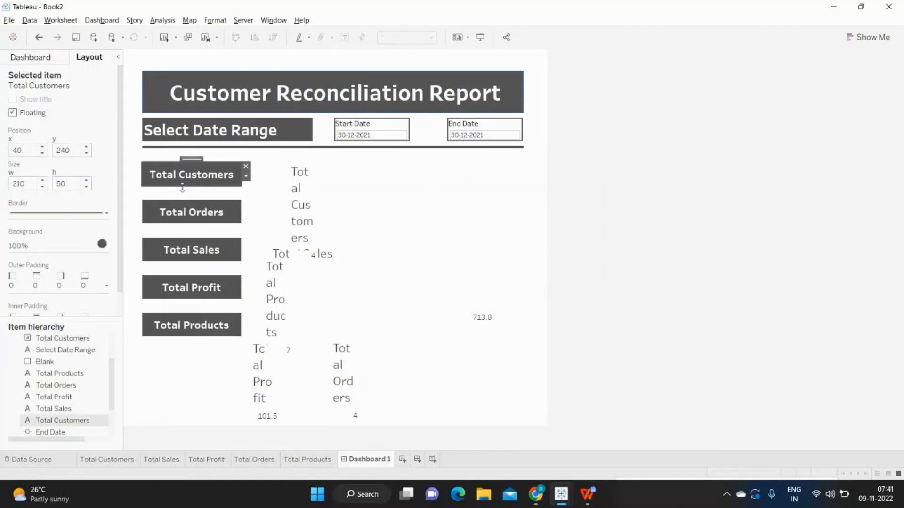
left_click(311, 192)
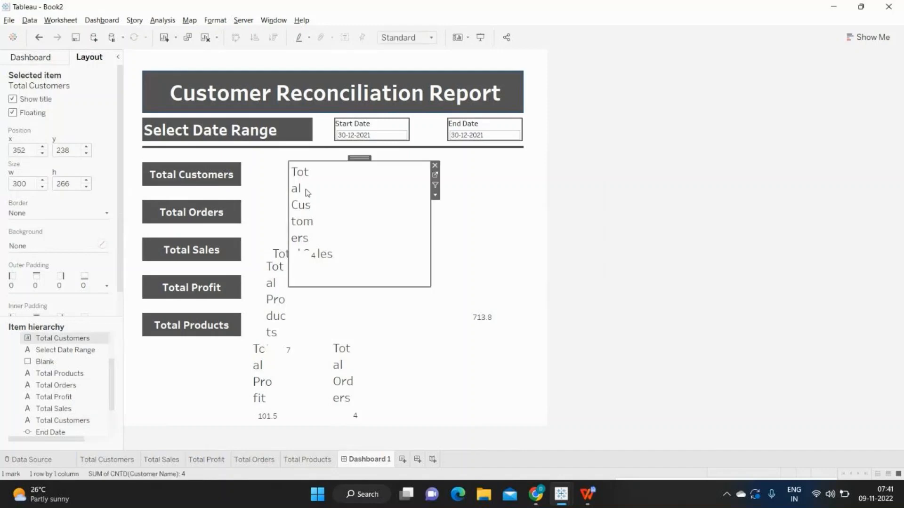
left_click(87, 153)
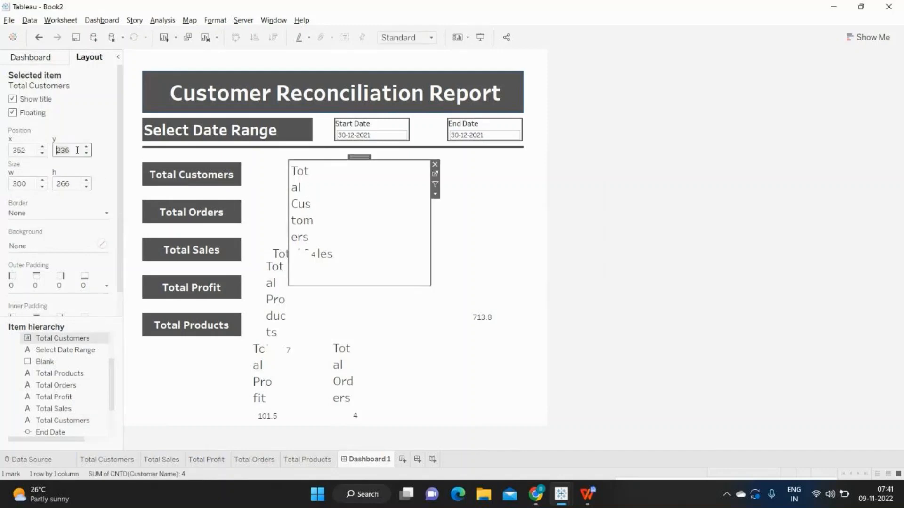
key("BackSpace")
key("BackSpace")
key("BackSpace")
type("240")
key("Return")
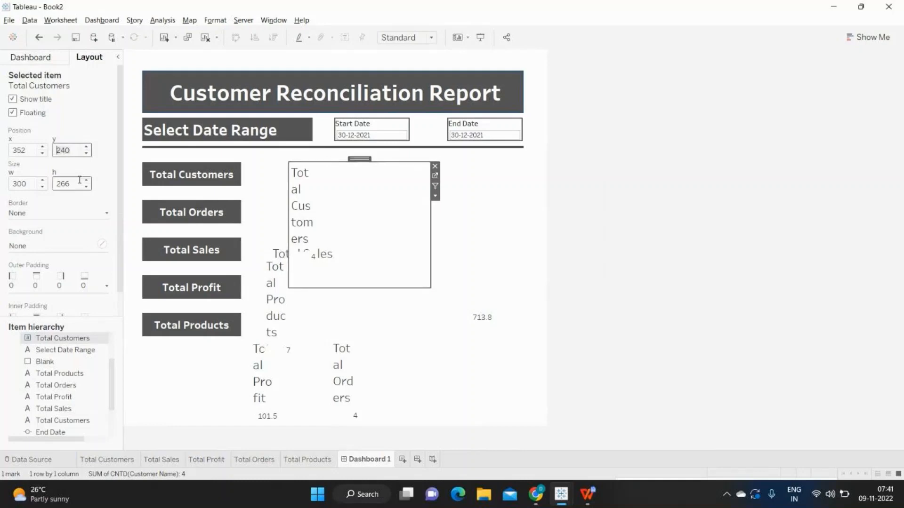
Step: Set the Total Customers sheet's height to 50
left_click(79, 182)
type("50")
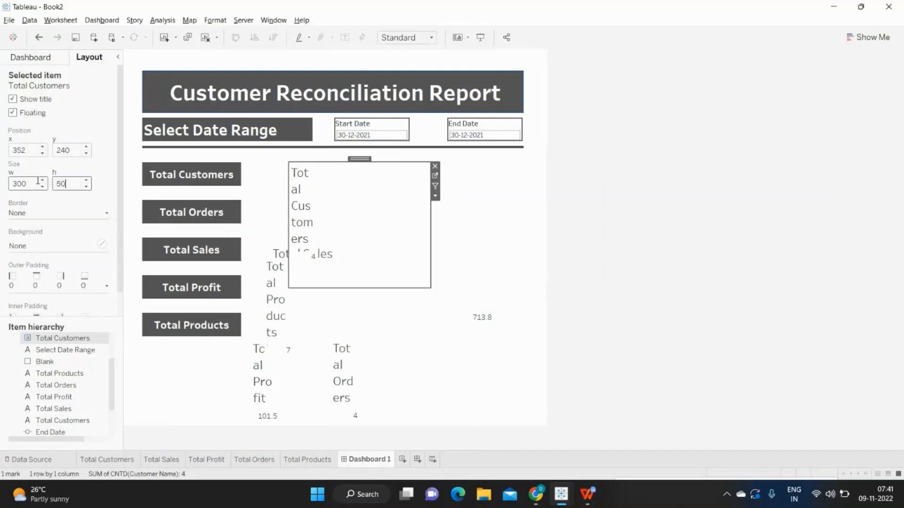
key("Return")
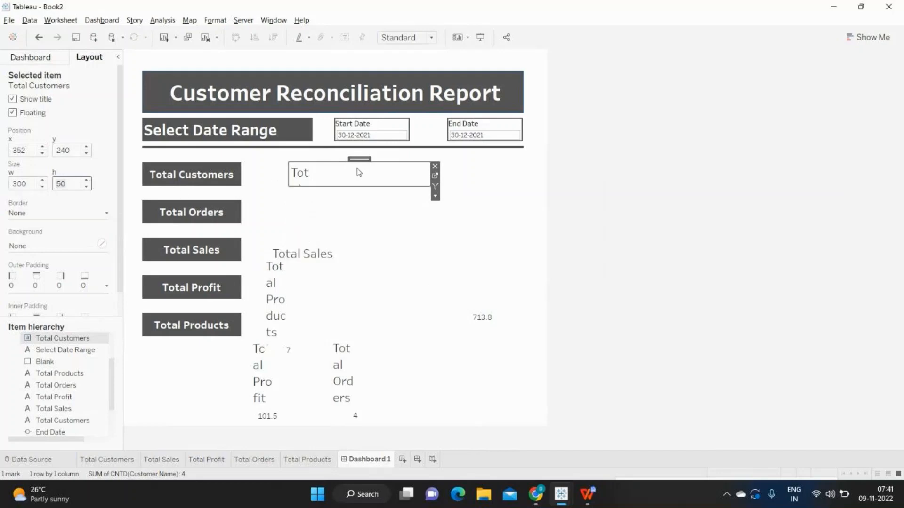
Step: Hide the Total Customers sheet's title and set its fit to Entire View
right_click(305, 181)
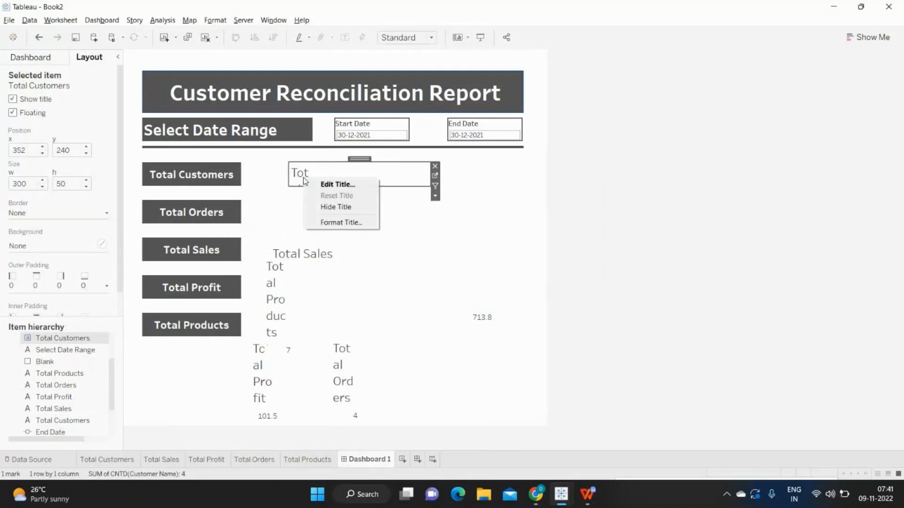
left_click(323, 207)
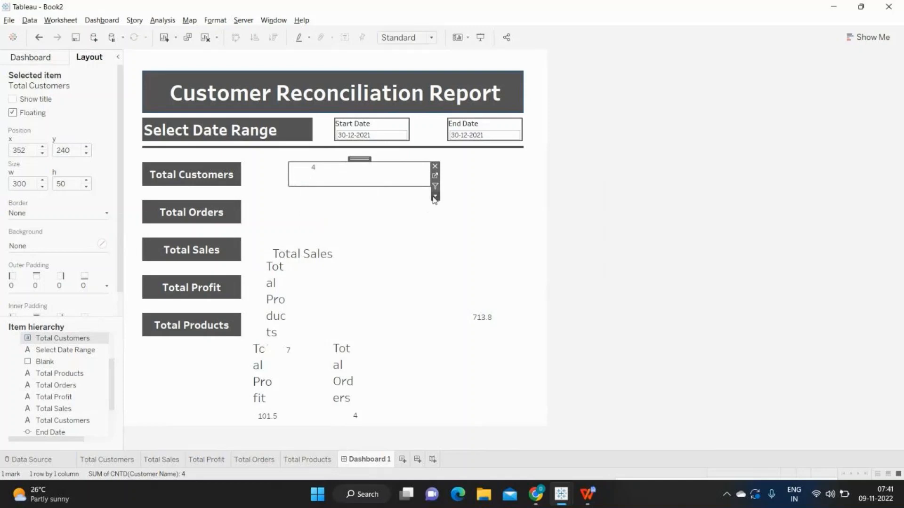
left_click(434, 197)
mouse_move(471, 231)
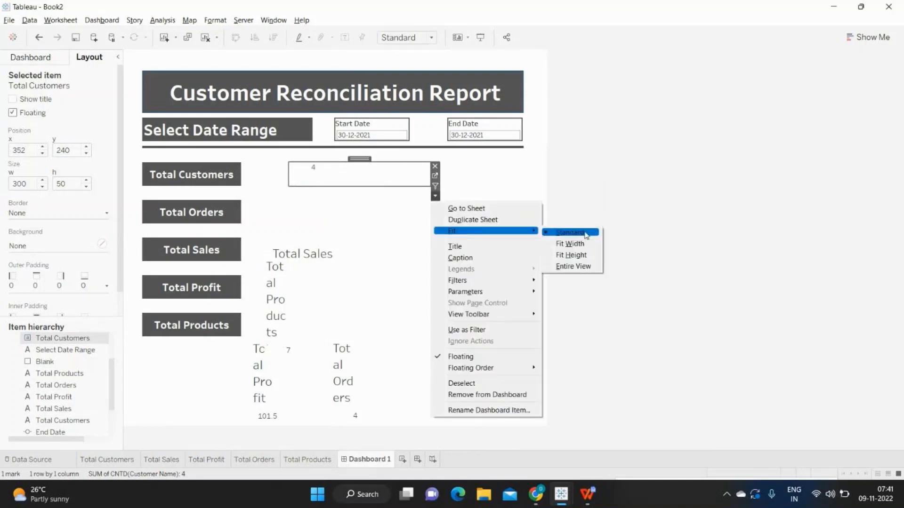
left_click(587, 270)
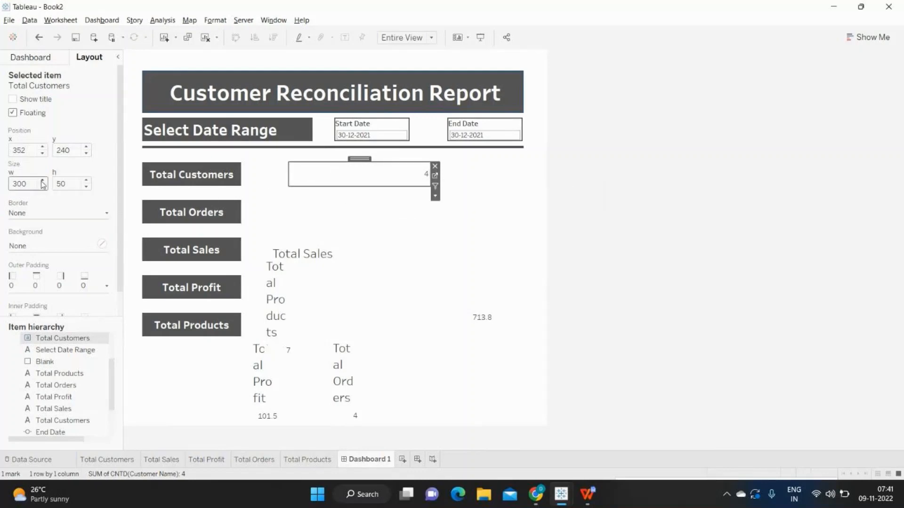
Step: Set the Total Customers sheet's width to 200 and its x position to 318
left_click_drag(36, 183, 2, 183)
type("200")
key("Return")
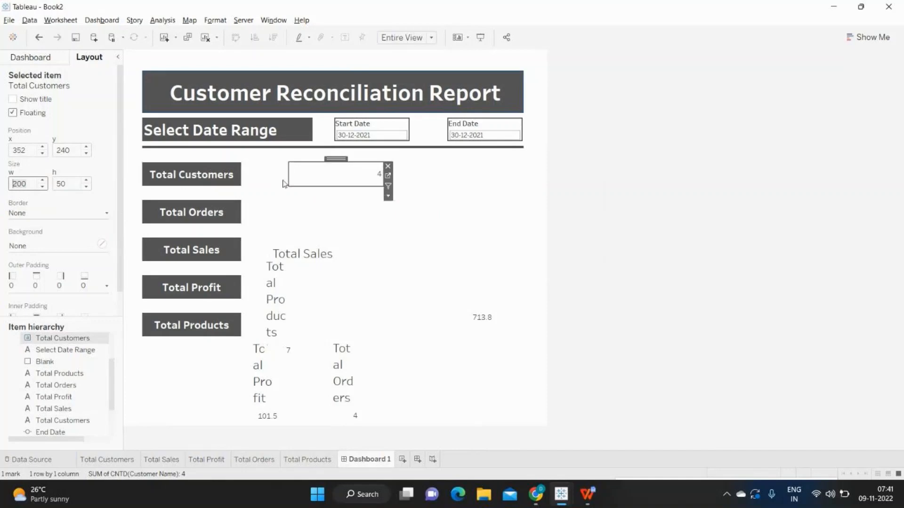
left_click(42, 155)
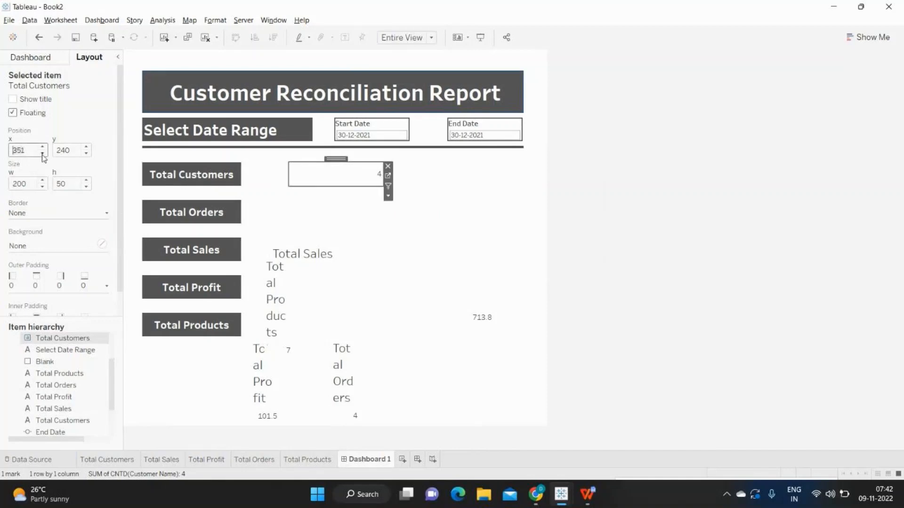
left_click_drag(43, 154, 42, 155)
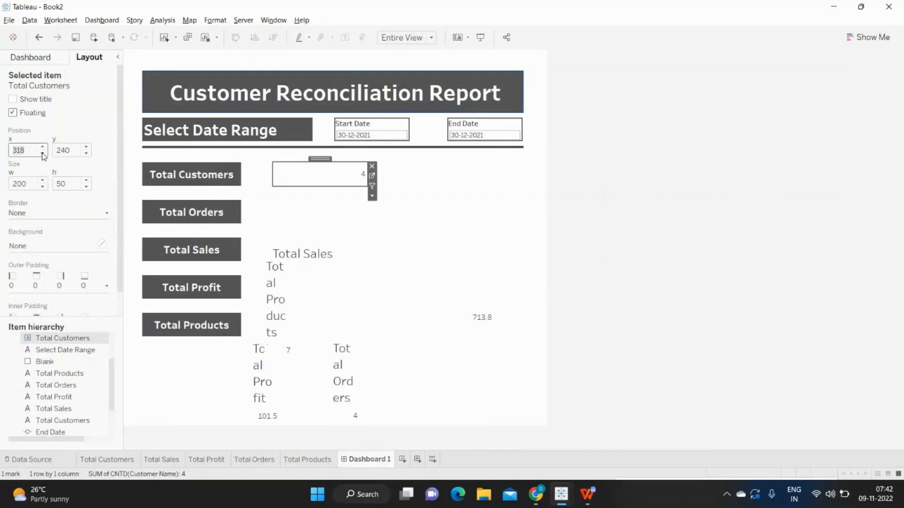
left_click(511, 189)
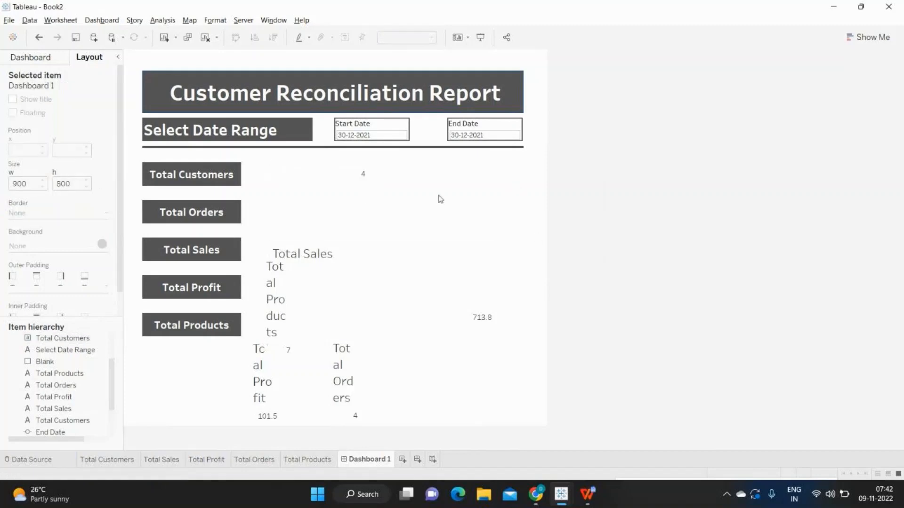
left_click(321, 178)
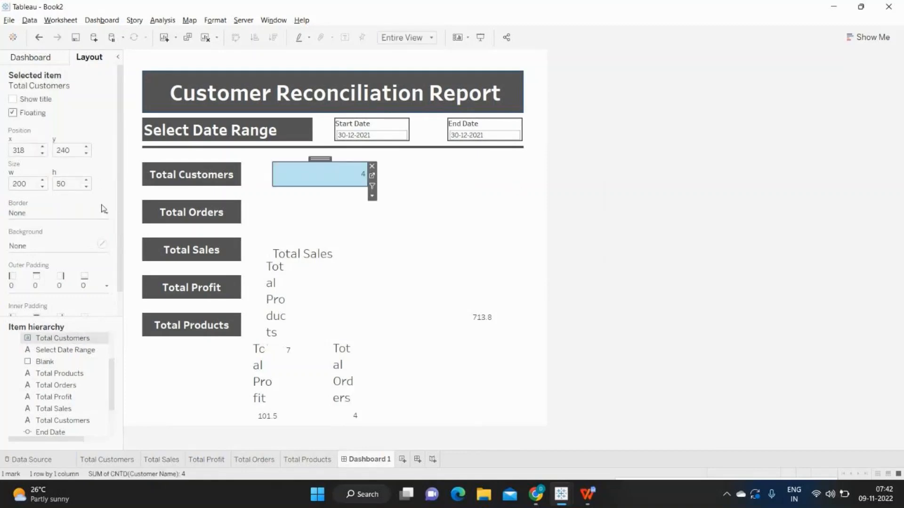
Step: Give the Total Customers sheet a solid dark grey border in the second-thinnest line weight
left_click(56, 214)
left_click(39, 289)
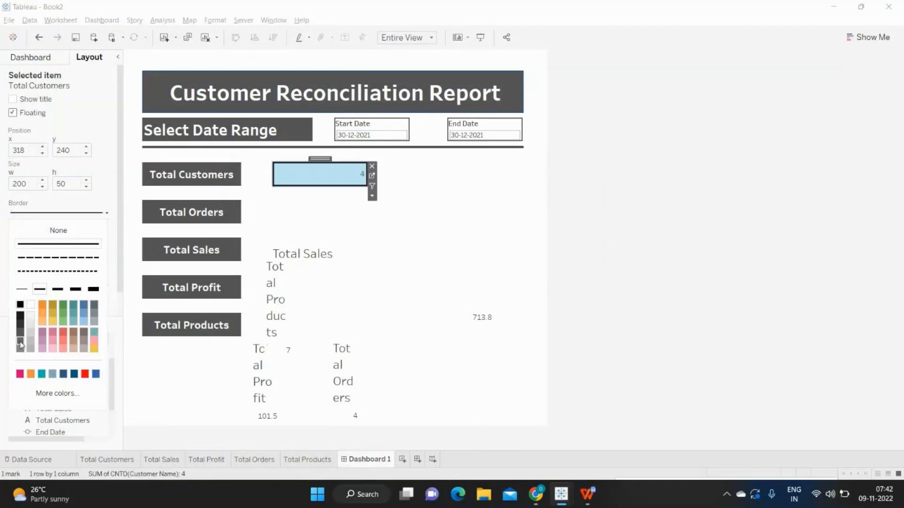
left_click(20, 333)
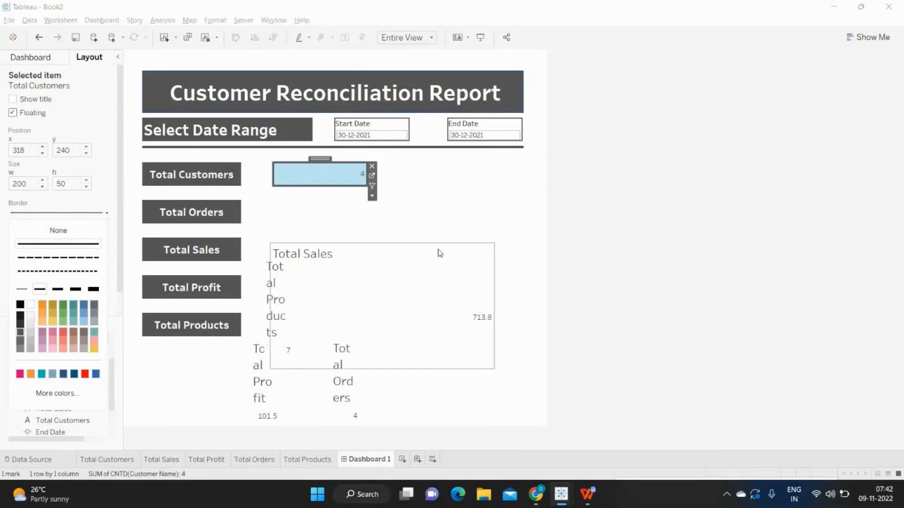
left_click(447, 243)
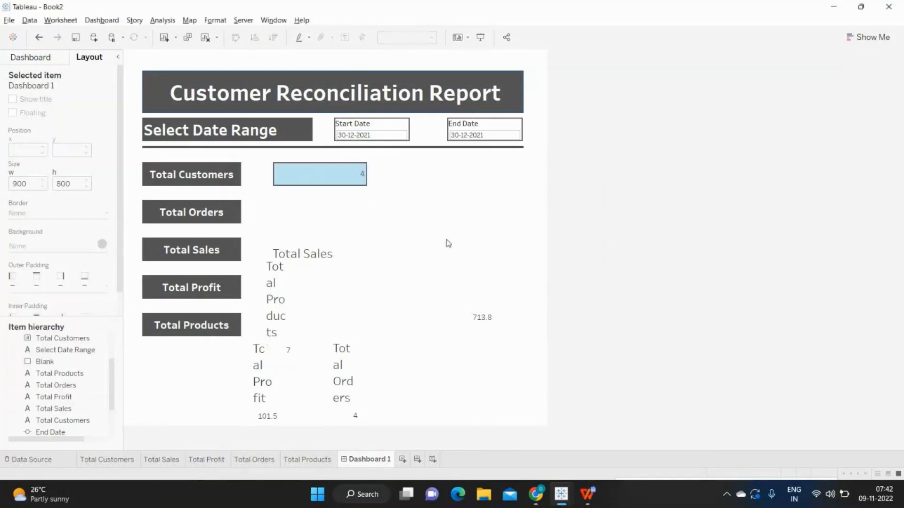
Step: Compare the position and size of the "Total Customers" label with those of the Total Customers sheet
left_click(209, 174)
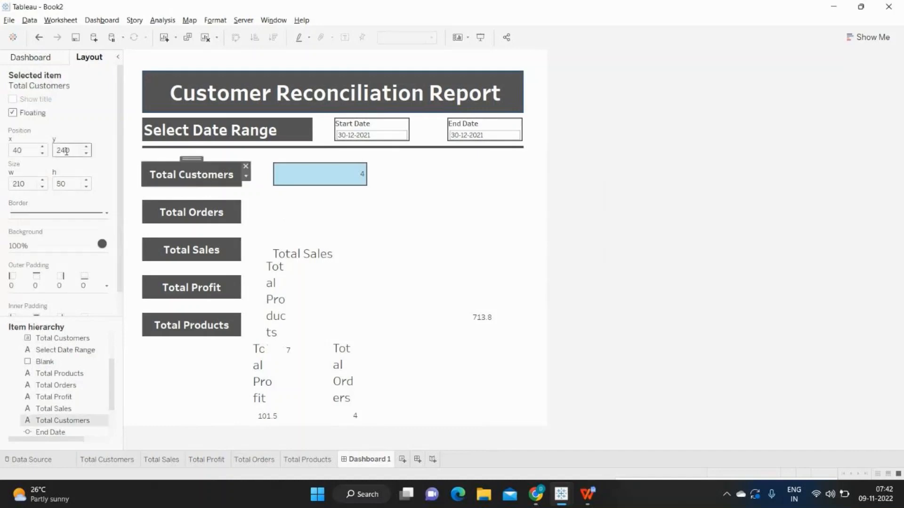
left_click(292, 175)
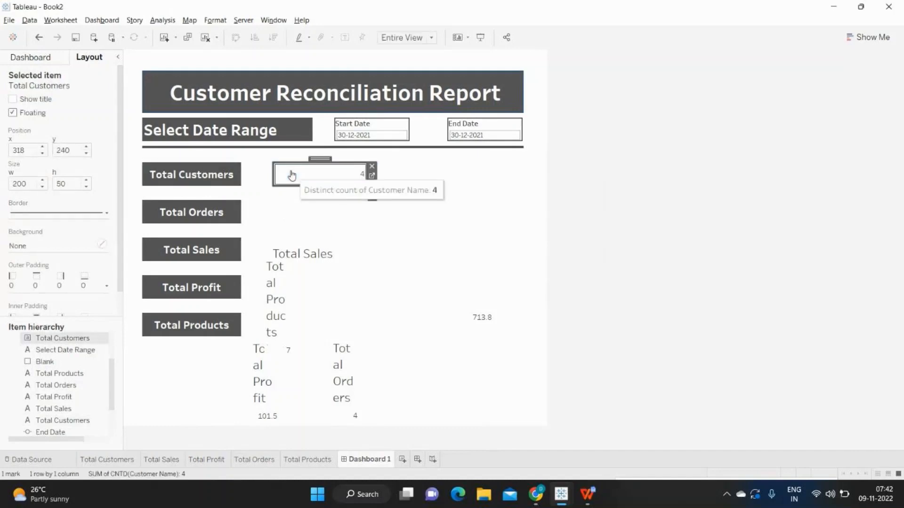
left_click(170, 181)
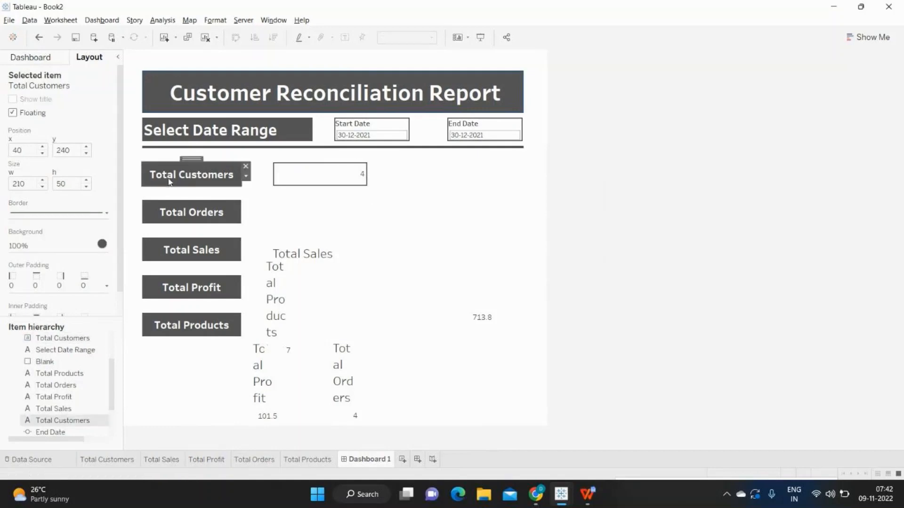
left_click(292, 176)
left_click(289, 175)
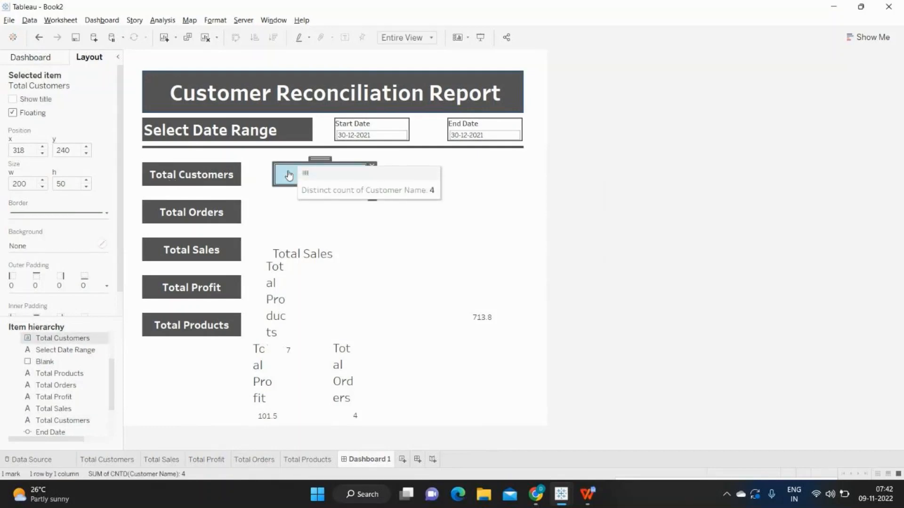
left_click(417, 224)
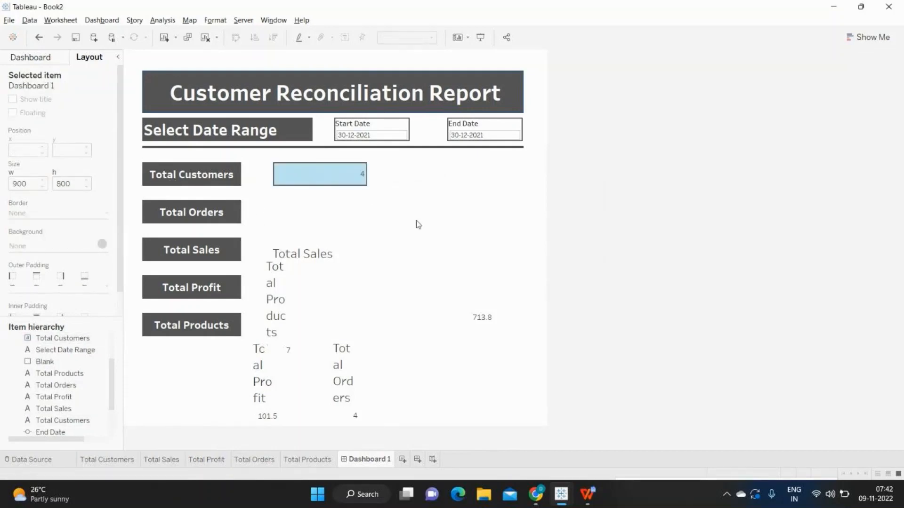
Step: Move the Total Orders sheet beneath the Total Customers sheet, to about x 316 and y 331
left_click(308, 174)
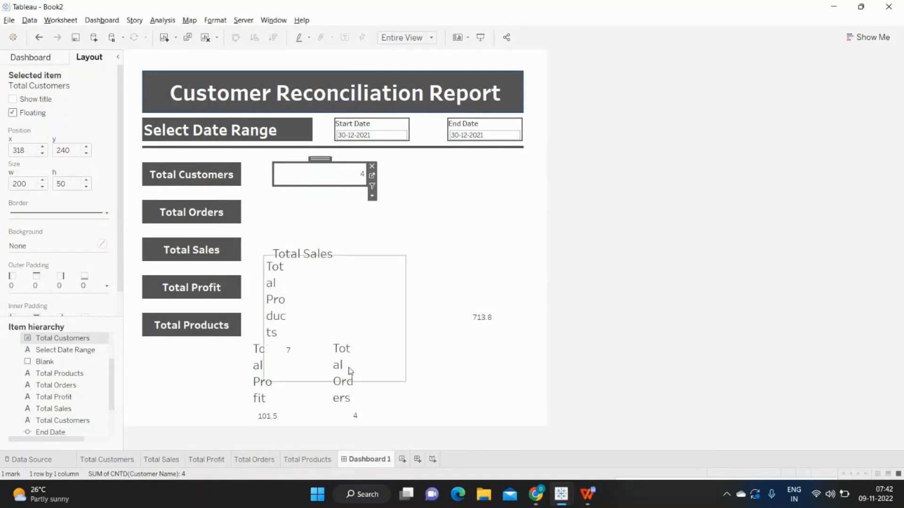
left_click(357, 396)
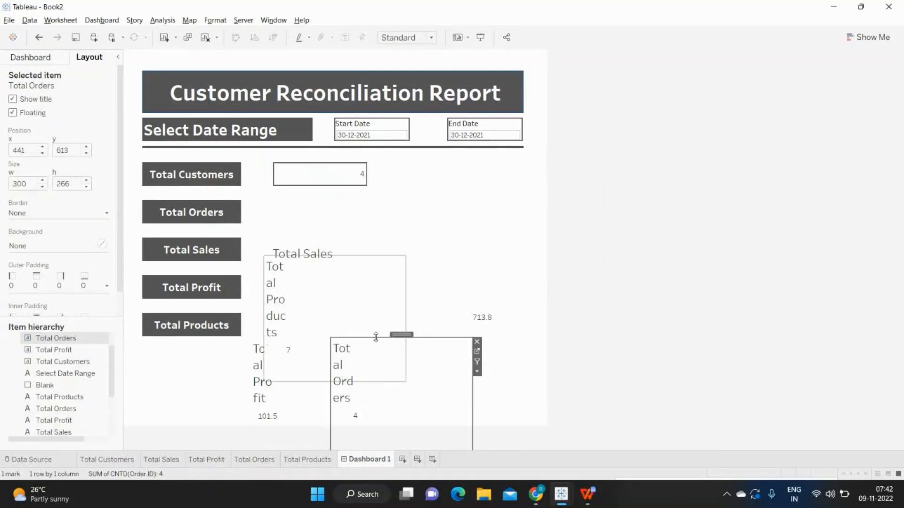
left_click_drag(394, 334, 340, 201)
Step: Hide the Total Orders sheet's title and set its fit to Entire View
right_click(288, 231)
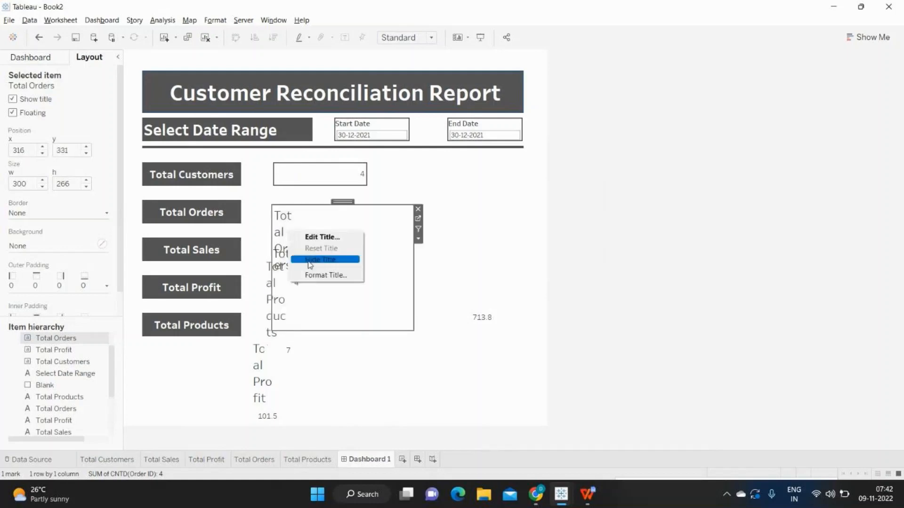
left_click(310, 260)
left_click(418, 238)
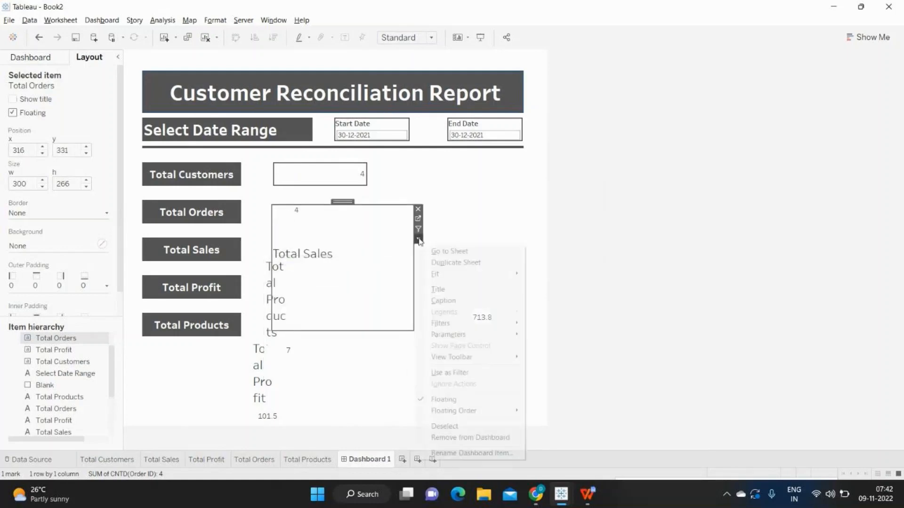
mouse_move(467, 275)
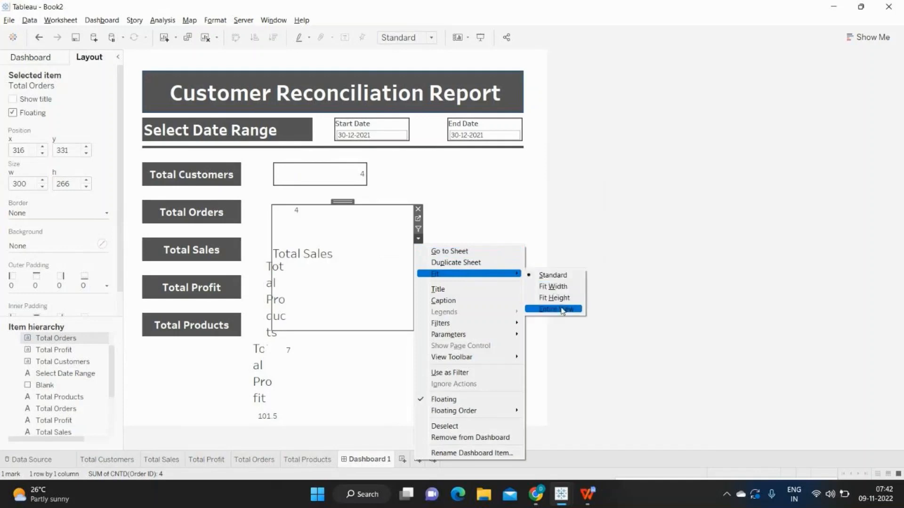
left_click(562, 309)
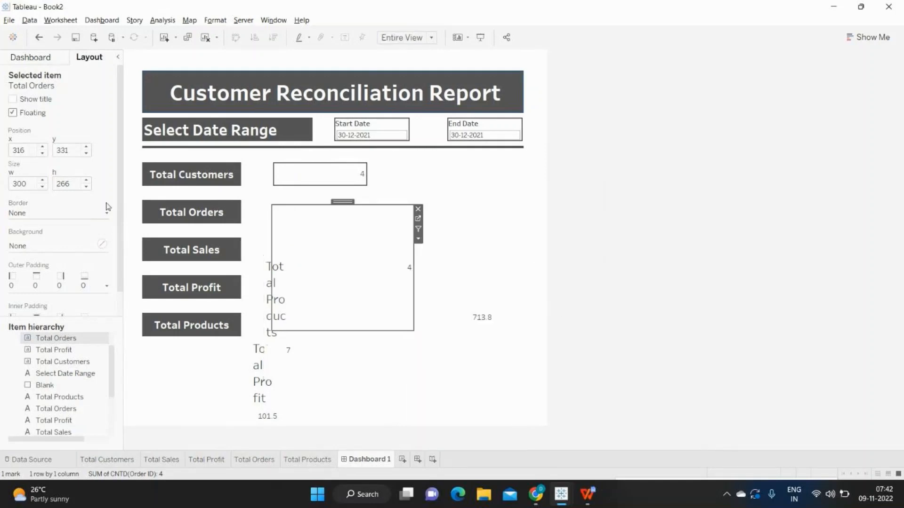
Step: Give the Total Orders sheet a solid dark grey border in the second-thinnest weight, matching the Total Customers sheet
left_click(306, 174)
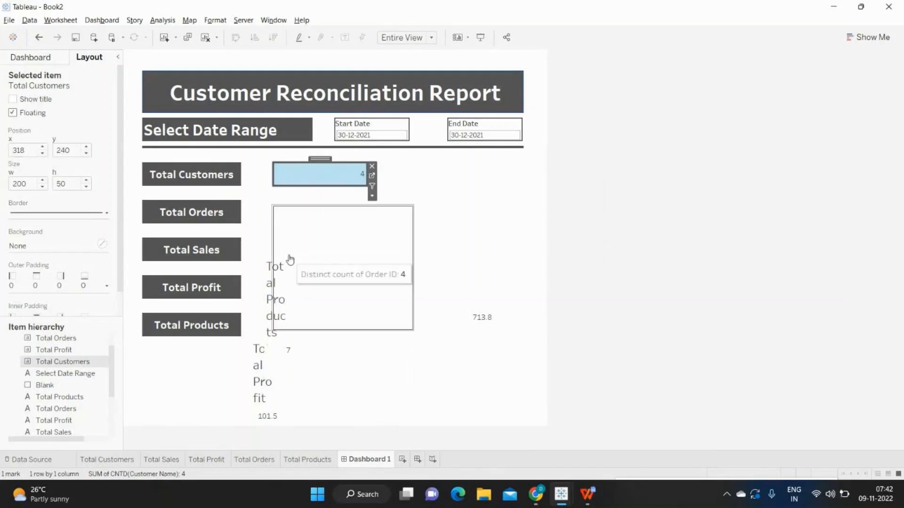
left_click(412, 271)
left_click(41, 217)
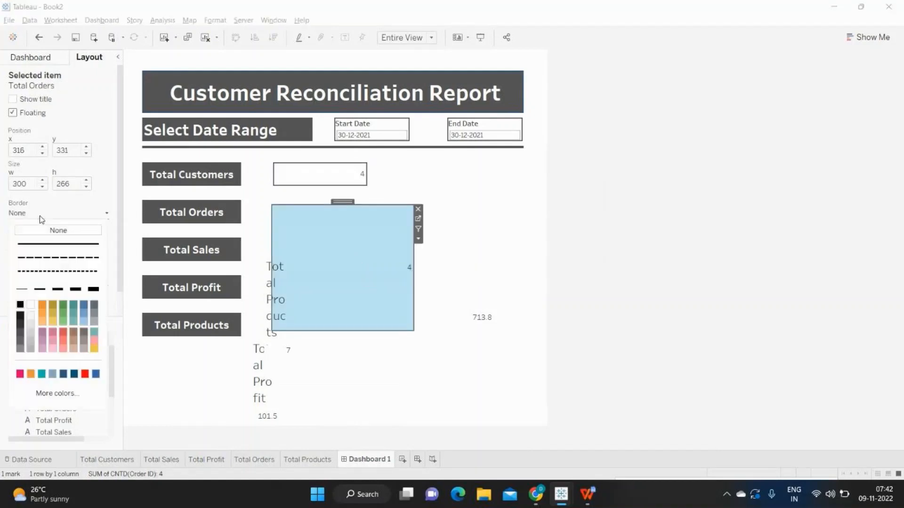
left_click(39, 288)
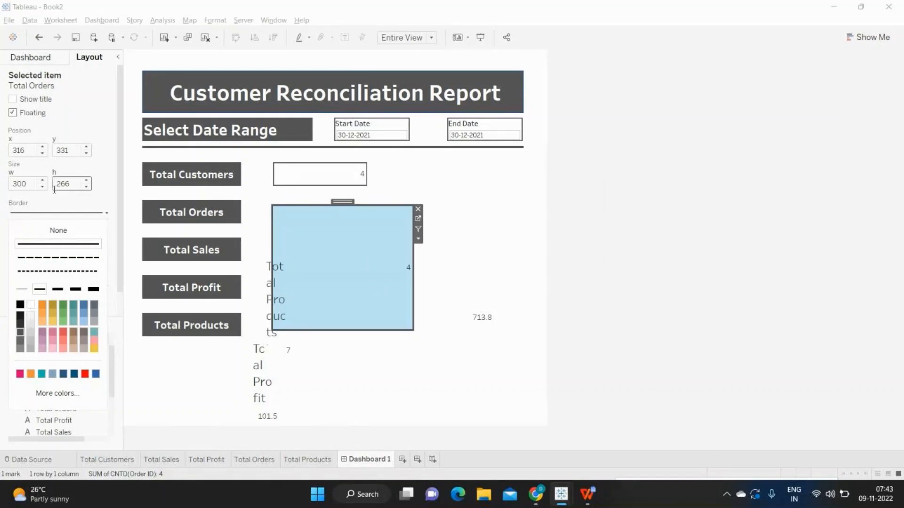
Step: Set the Total Orders sheet's height to 50
left_click(67, 185)
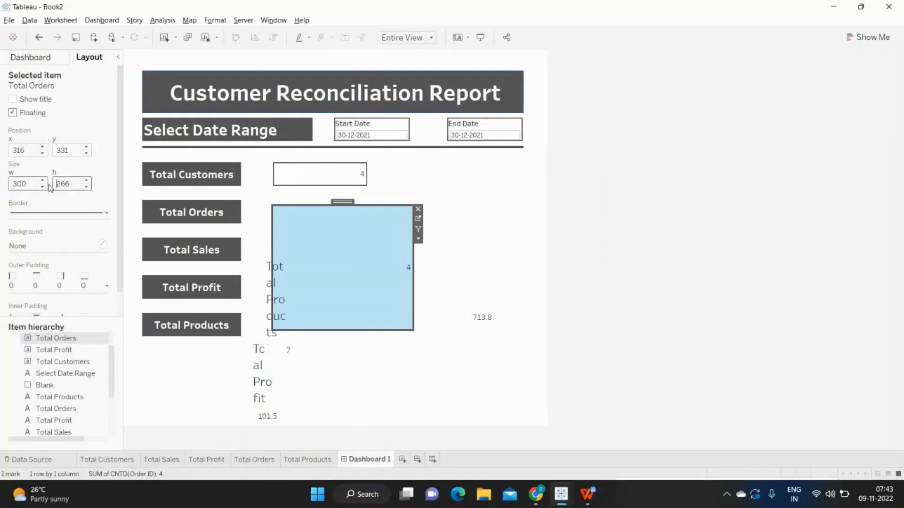
double_click(67, 184)
type("50")
double_click(67, 184)
key("Return")
Step: Set the Total Orders sheet's width to 200 to match the Total Customers sheet
left_click(296, 184)
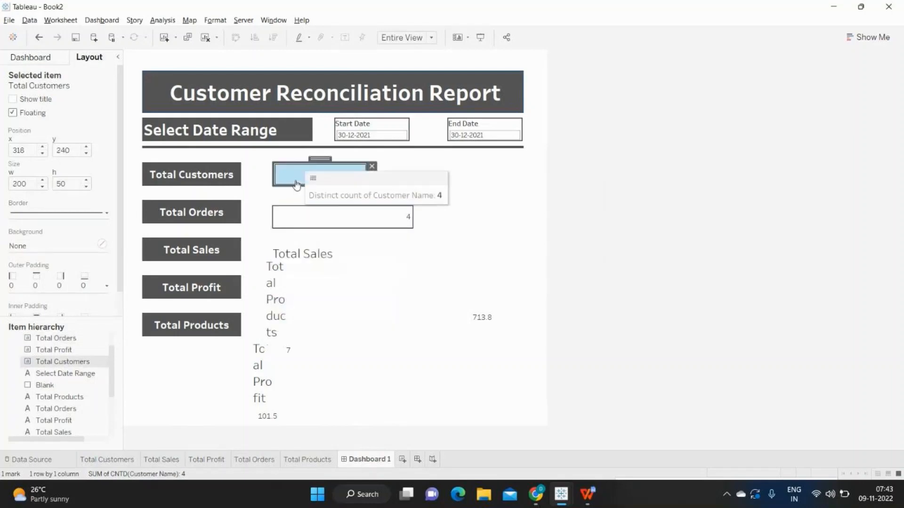
left_click(330, 217)
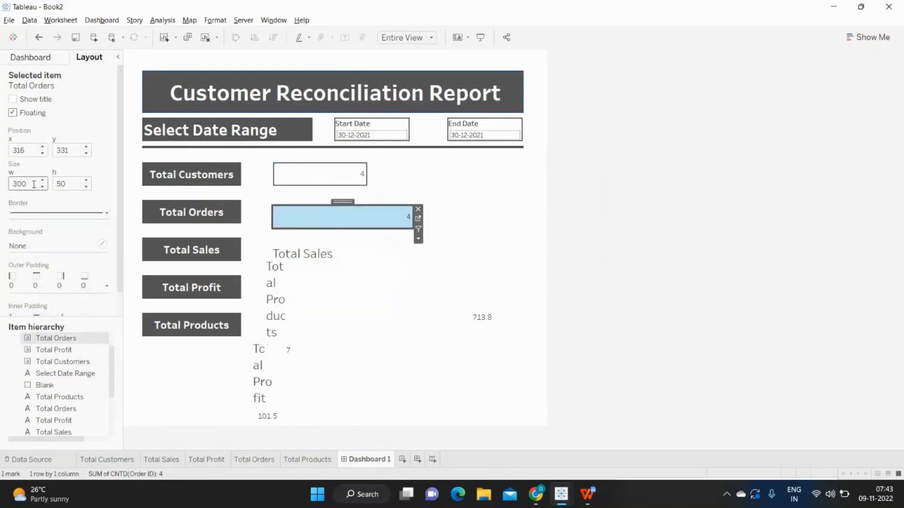
left_click_drag(29, 184, 2, 188)
type("200")
key("Return")
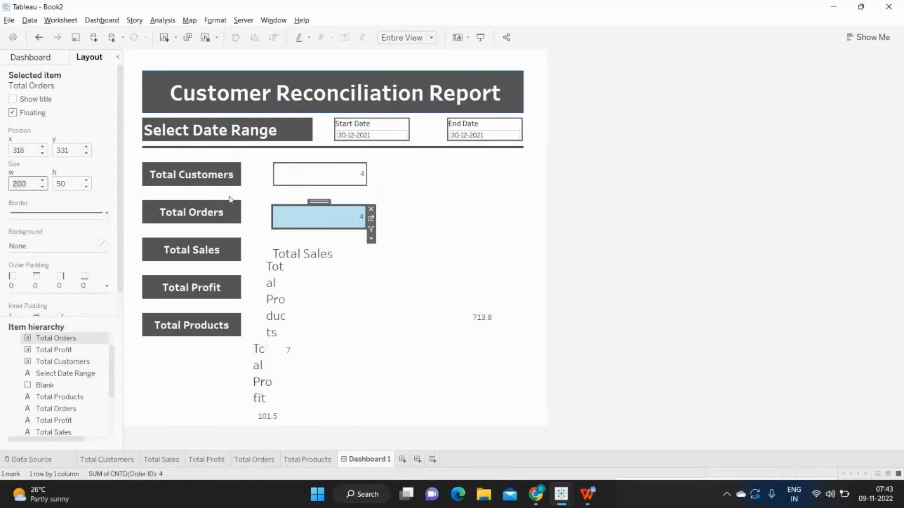
left_click(440, 206)
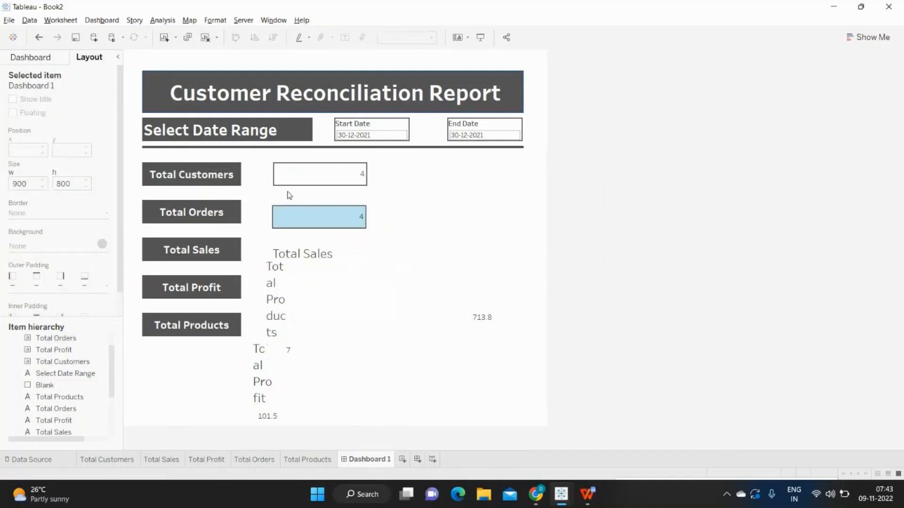
left_click(308, 254)
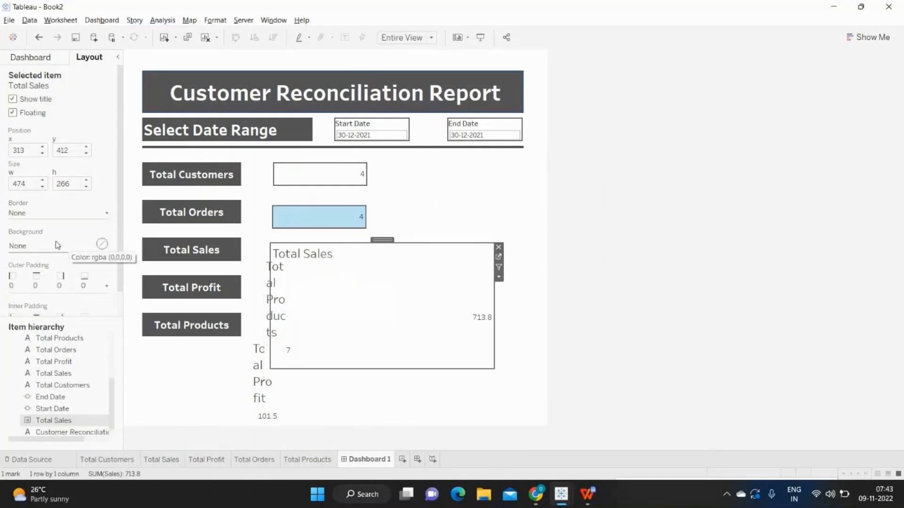
left_click(19, 246)
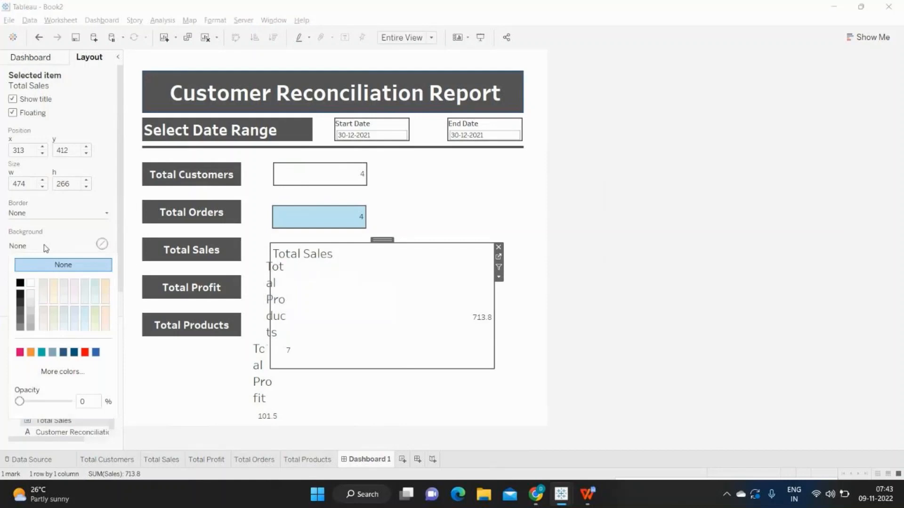
left_click(21, 313)
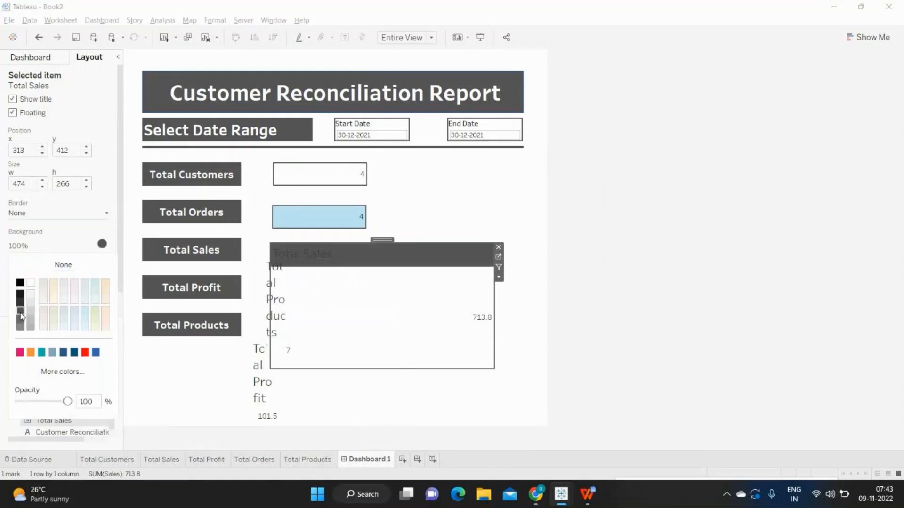
left_click(63, 264)
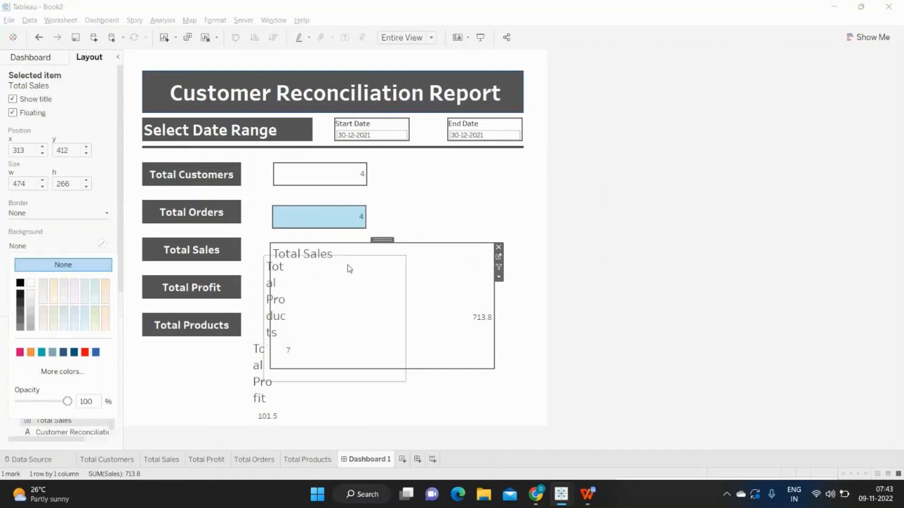
Step: Open the title options of the Total Sales sheet on the dashboard
left_click(380, 257)
right_click(380, 257)
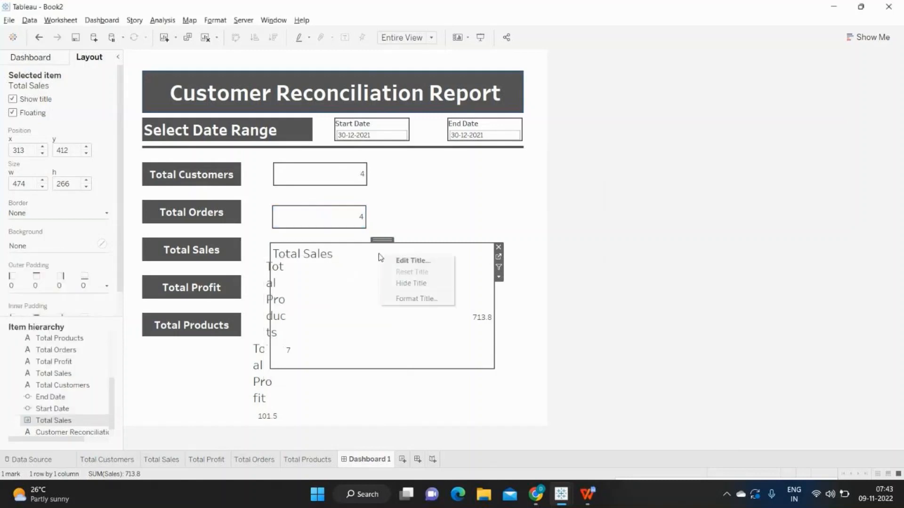
Step: Hide the title of the Total Sales sheet and give it a solid dark grey border
left_click(405, 284)
left_click(463, 297)
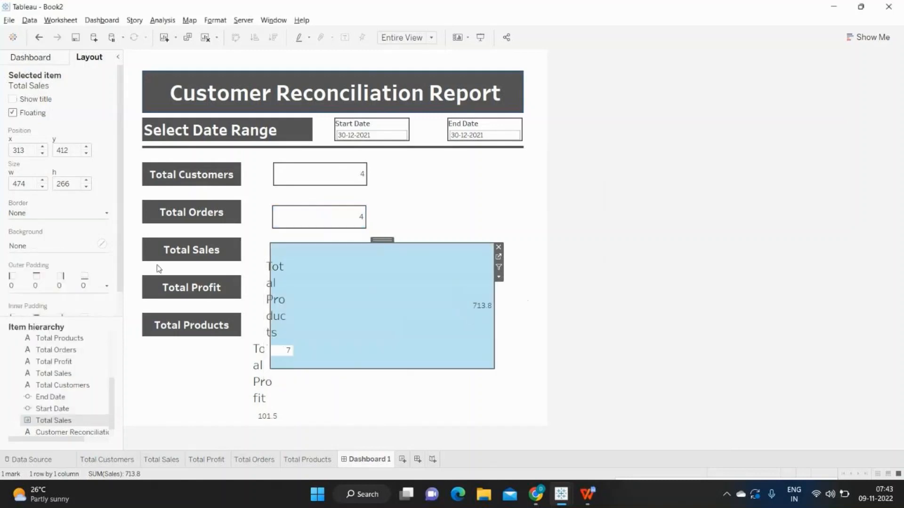
left_click(30, 214)
left_click(20, 333)
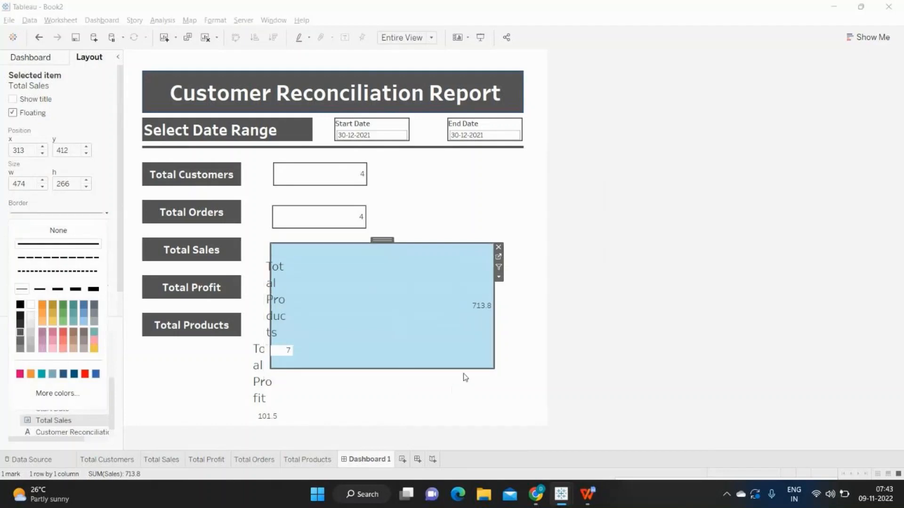
Step: Resize the Total Sales sheet to 200 wide and 50 high
left_click(55, 185)
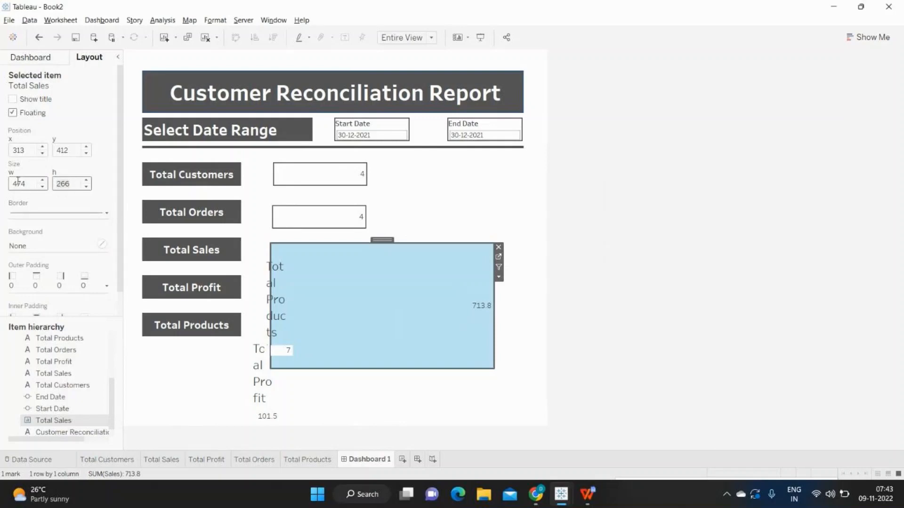
type("50")
key("Return")
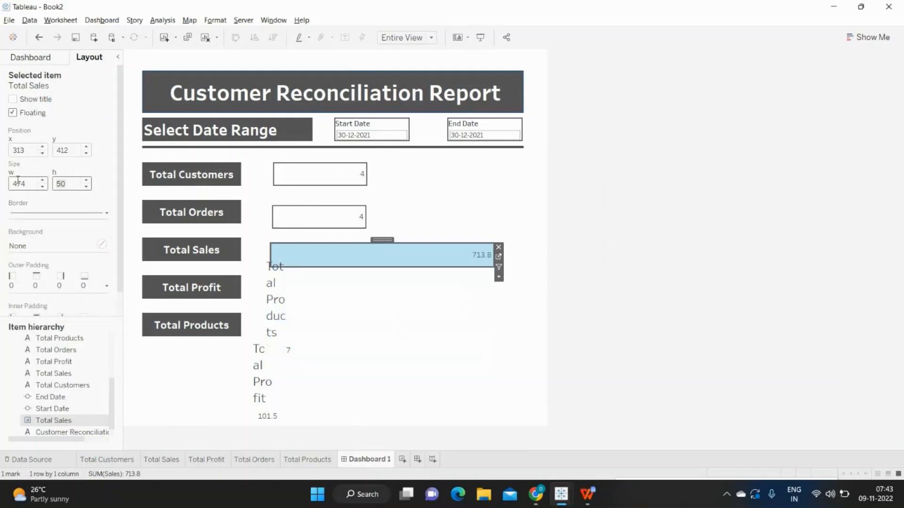
left_click_drag(25, 185, 3, 182)
type("200")
key("Return")
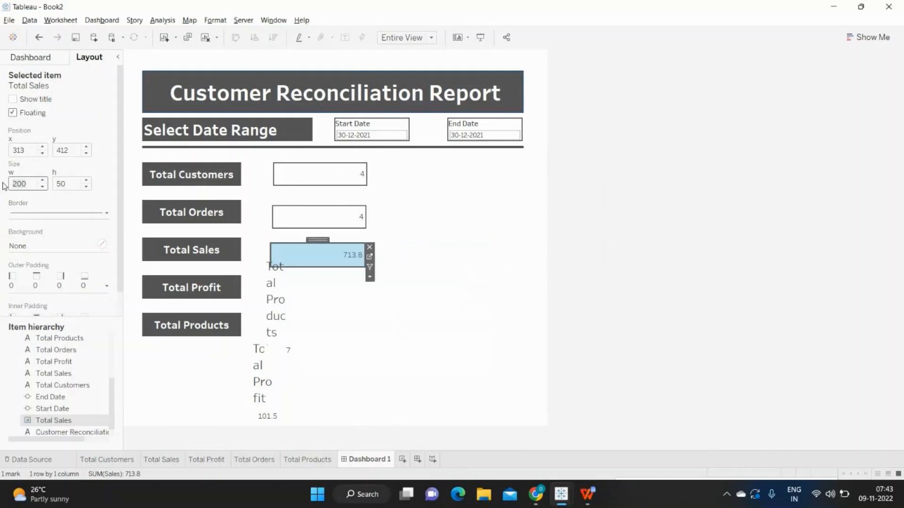
Step: Align the Total Orders value box with the Total Customers value box by setting its x position to 318
left_click(293, 220)
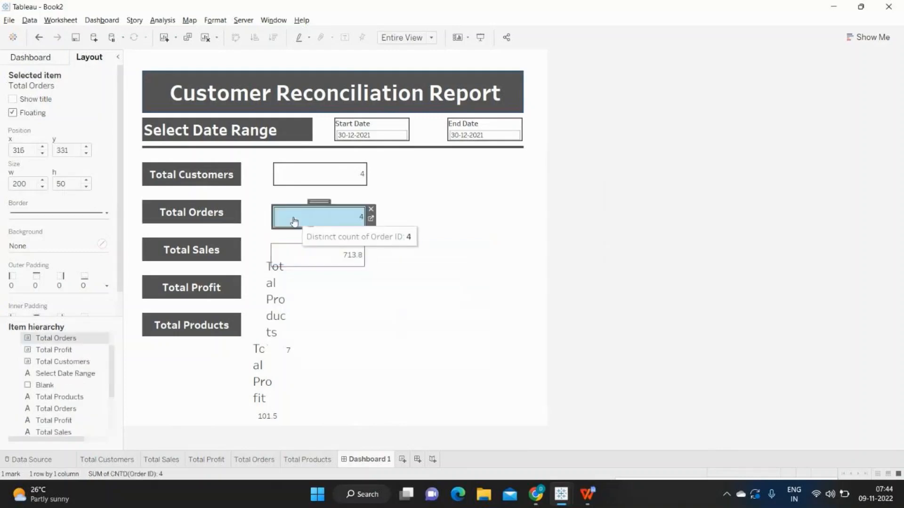
left_click(301, 182)
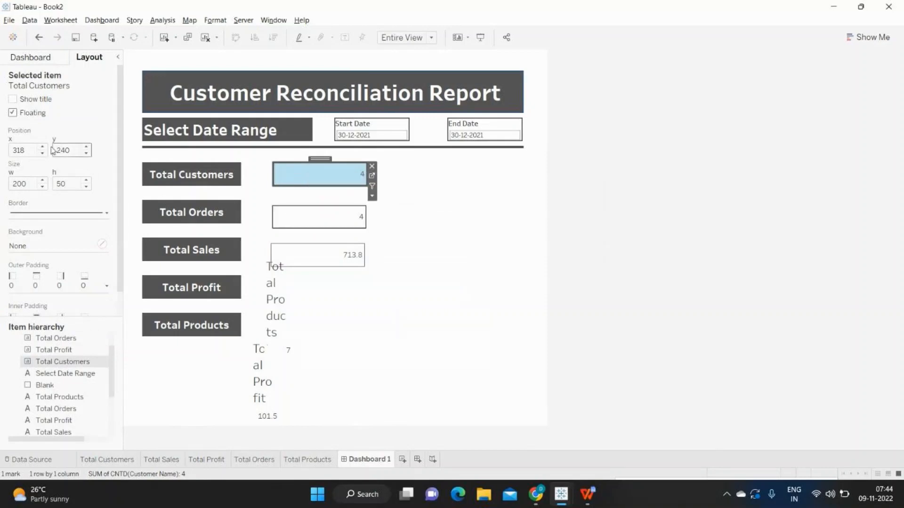
left_click(287, 222)
left_click(43, 153)
left_click(43, 153)
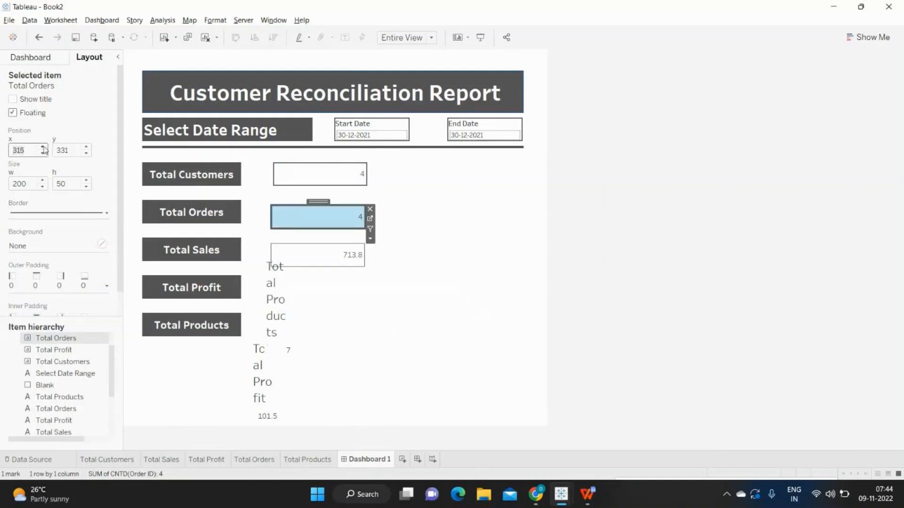
left_click(43, 148)
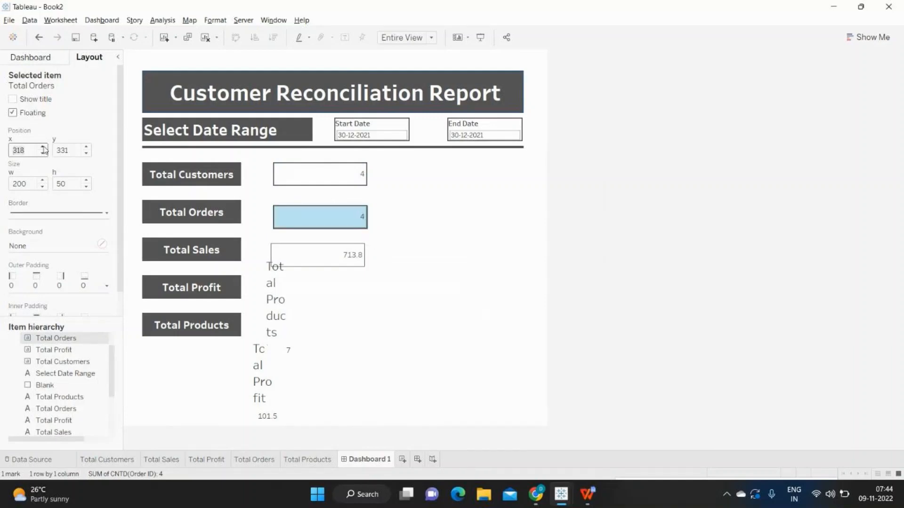
Step: Set the x position of the Total Sales value box to 318
left_click(292, 253)
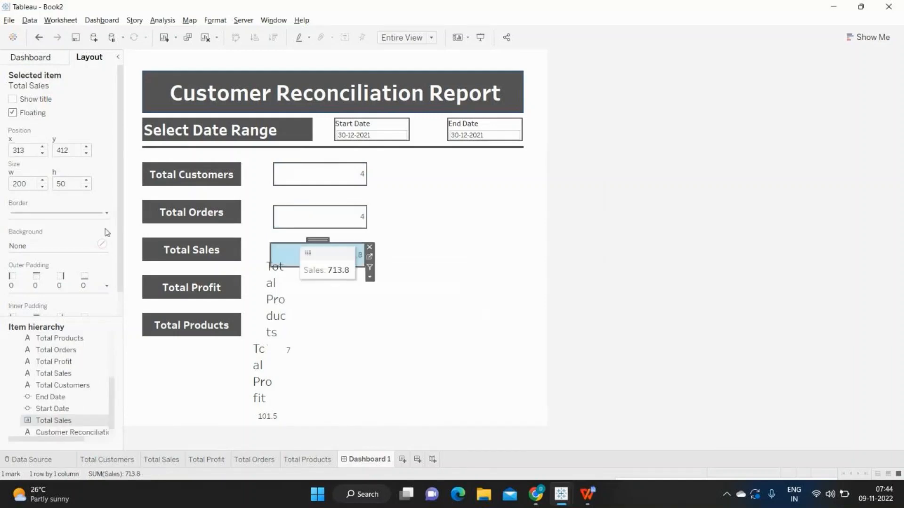
left_click(43, 149)
left_click(44, 148)
left_click(44, 148)
left_click(43, 148)
left_click(43, 148)
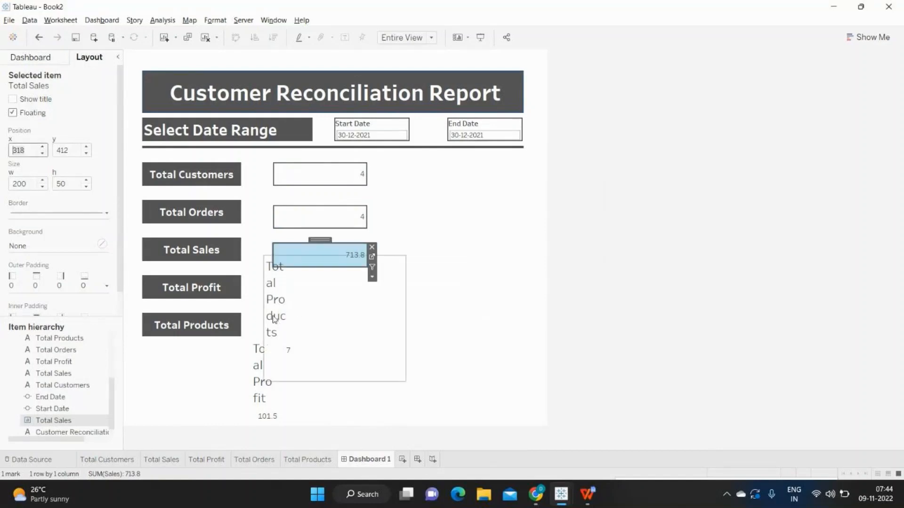
Step: Move the Total Products sheet to about x 442, y 590 and the Total Profit sheet to about x 298, y 491
left_click(307, 320)
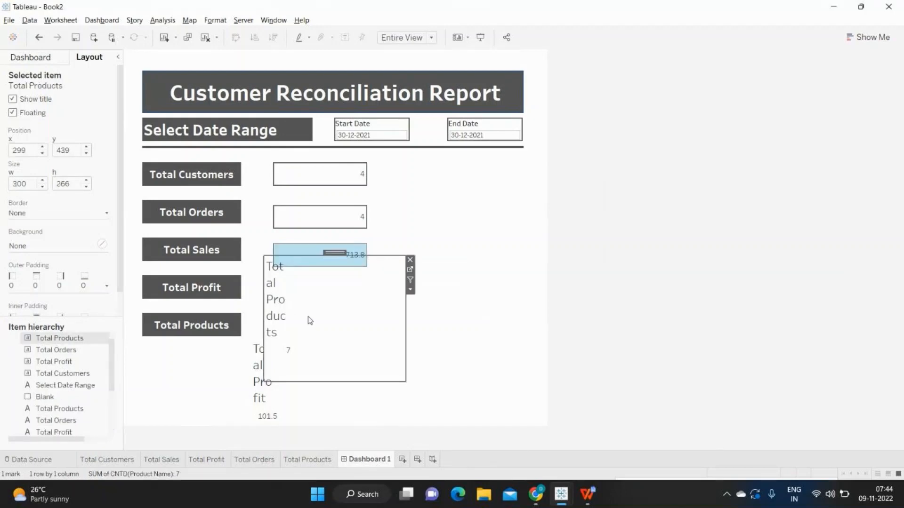
left_click_drag(331, 254, 399, 320)
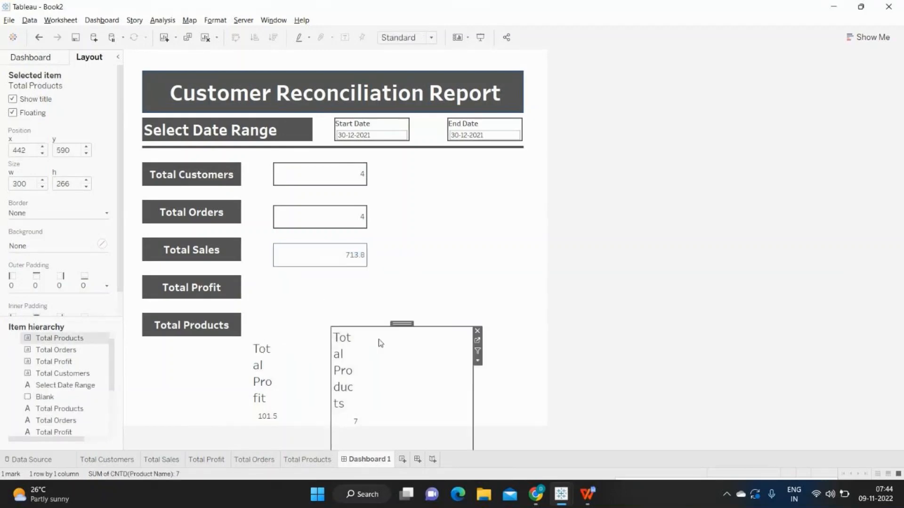
left_click(297, 369)
left_click_drag(310, 334, 323, 277)
Step: Thicken the Total Sales value box's border to the second line weight
left_click(313, 256)
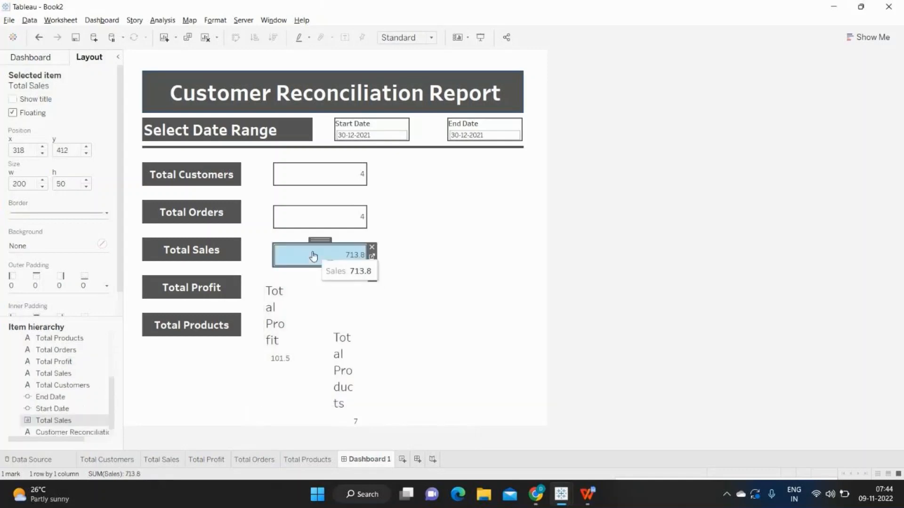
left_click(51, 214)
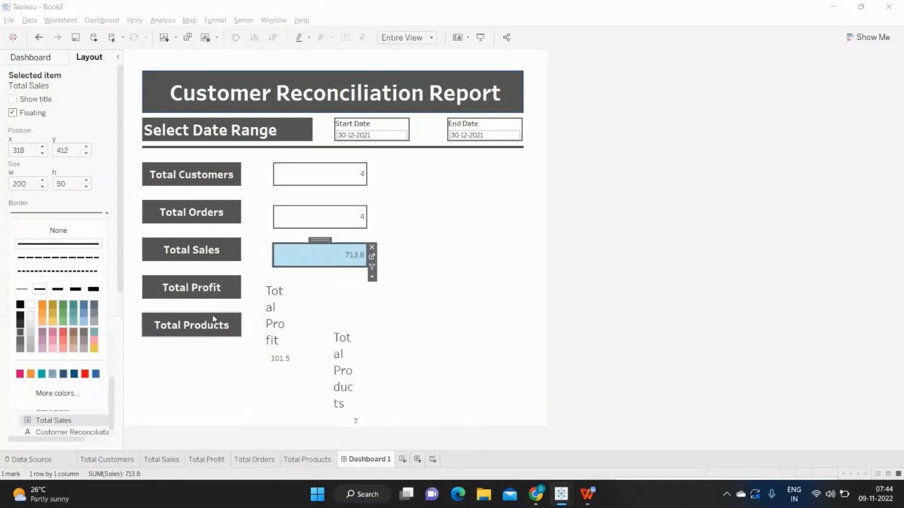
Step: Hide the title of the Total Profit sheet
left_click(303, 318)
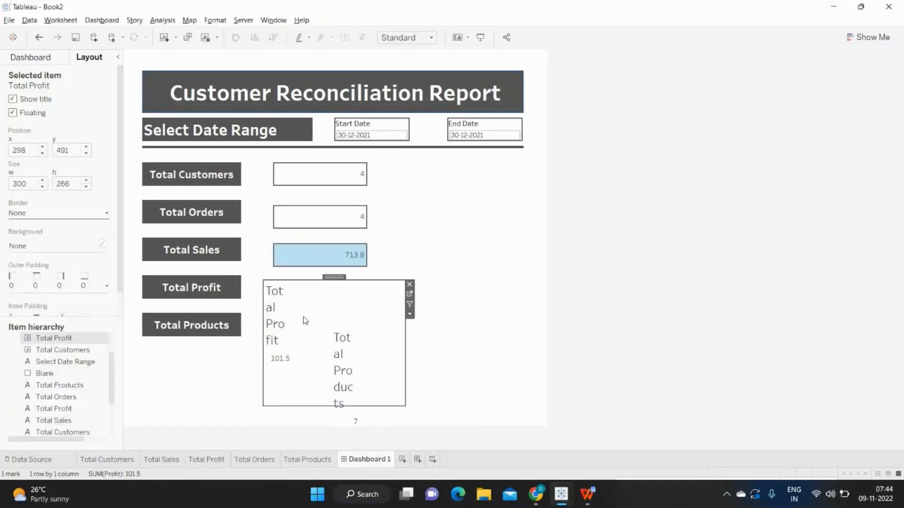
right_click(276, 317)
left_click(302, 344)
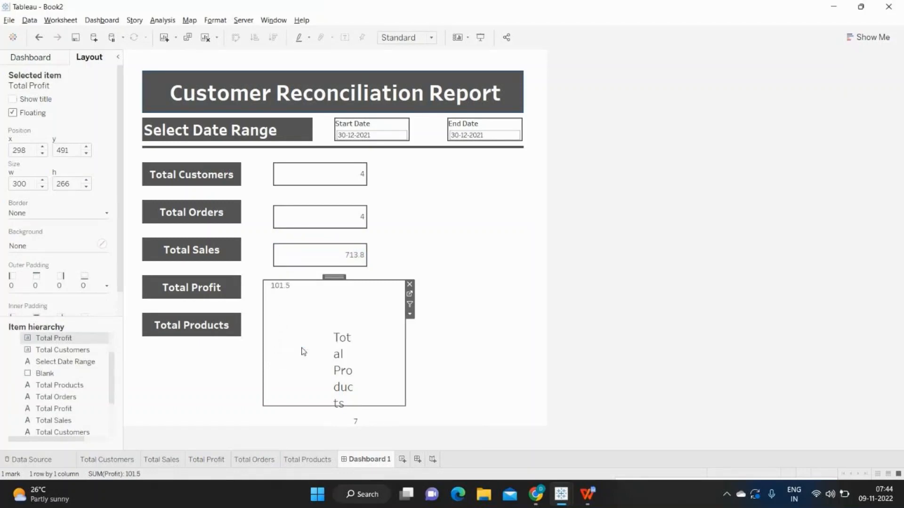
Step: Resize the Total Profit sheet to 200 wide and 50 high
double_click(77, 182)
type("50")
key("Return")
left_click_drag(41, 187, 4, 185)
type("200")
key("Return")
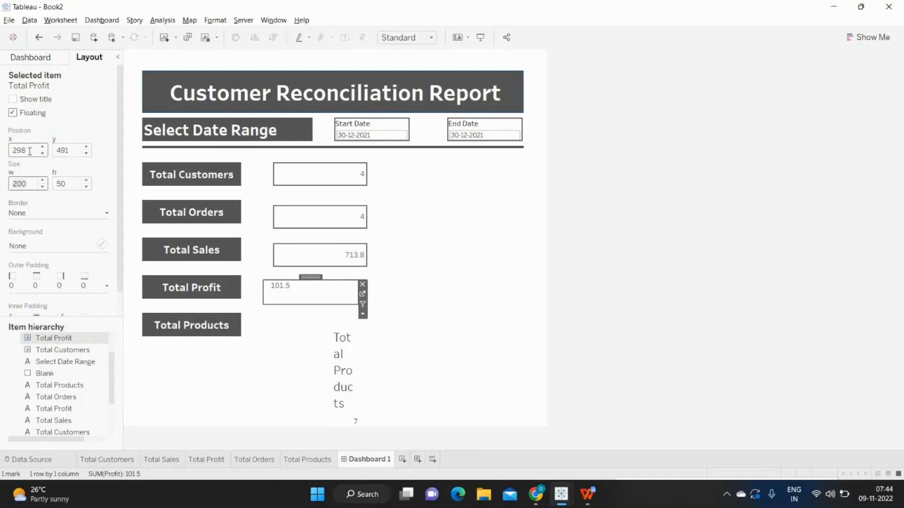
Step: Set the x position of the Total Profit sheet to 318 and fit its content to Entire View
left_click_drag(30, 152, 2, 155)
type("318")
key("Return")
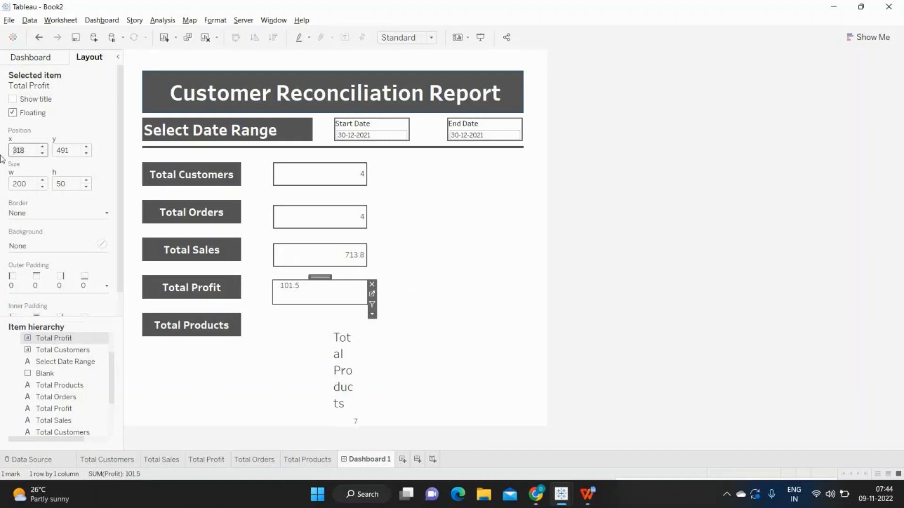
left_click(372, 314)
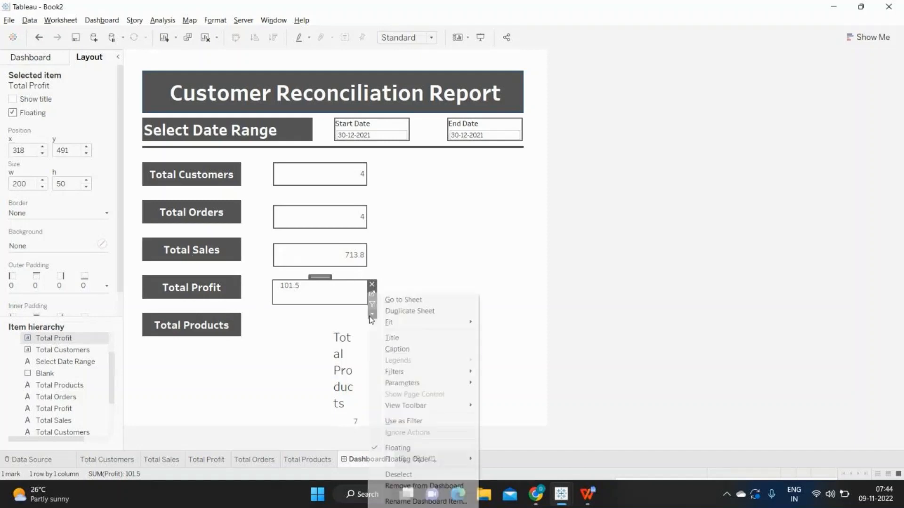
mouse_move(452, 322)
left_click(505, 358)
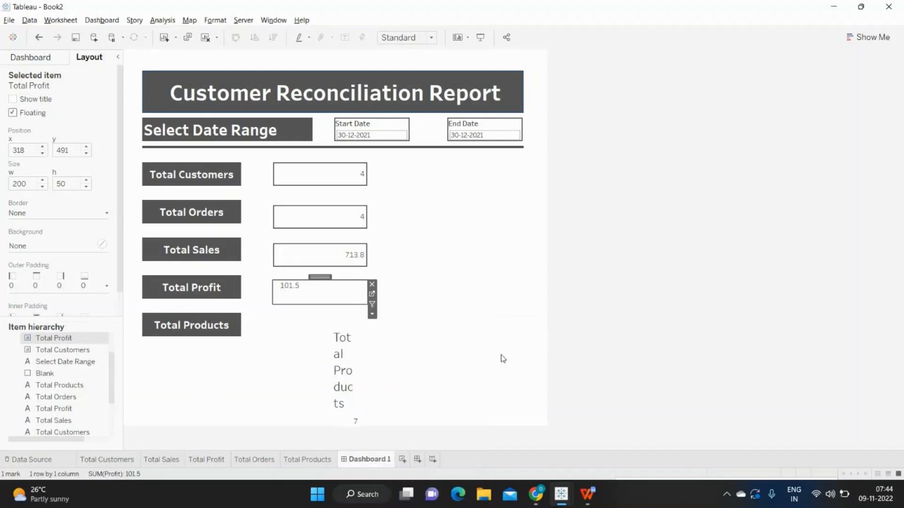
Step: Give the Total Profit value box a solid dark grey border in the second line weight
left_click(371, 376)
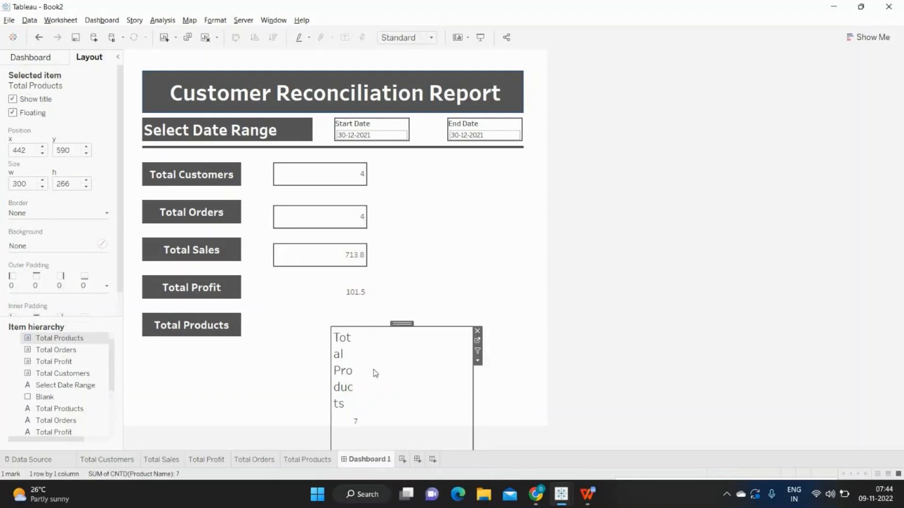
left_click(303, 289)
left_click(41, 214)
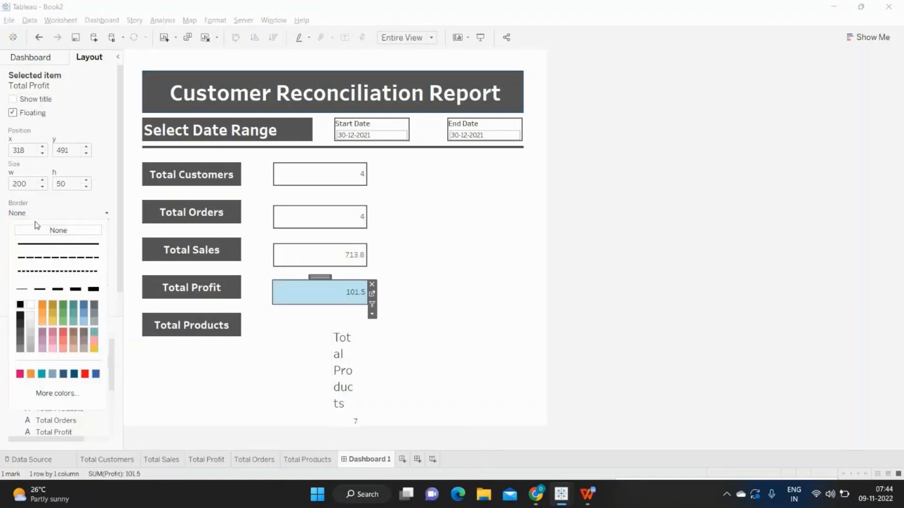
left_click(43, 290)
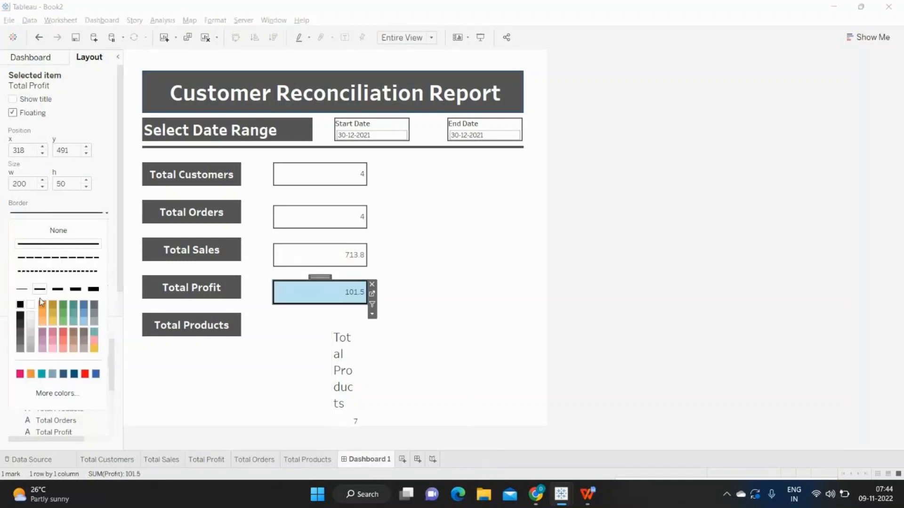
left_click(22, 334)
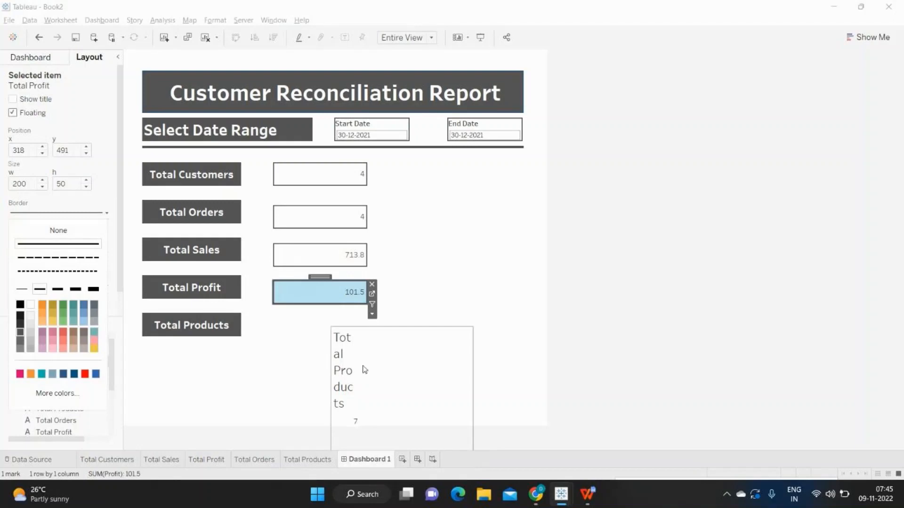
Step: Hide the title of the Total Products sheet and fit its content to Entire View
left_click(438, 344)
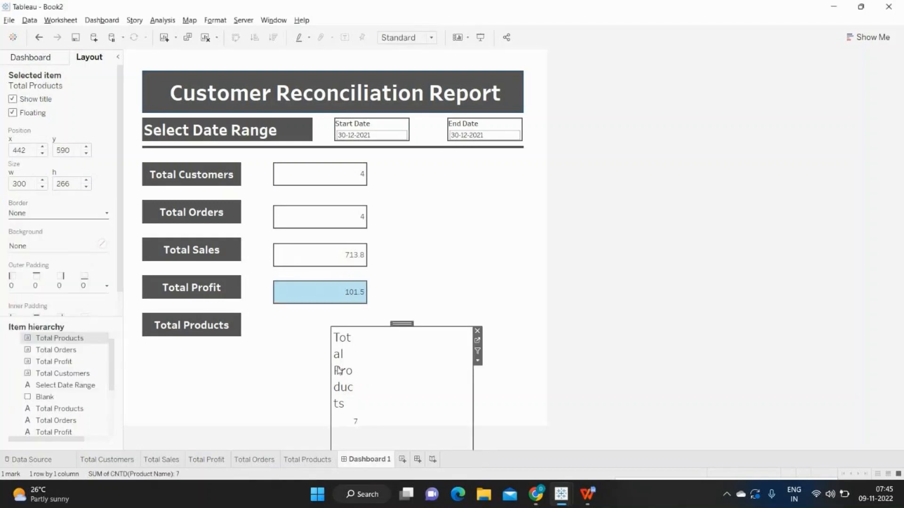
right_click(338, 370)
left_click(370, 396)
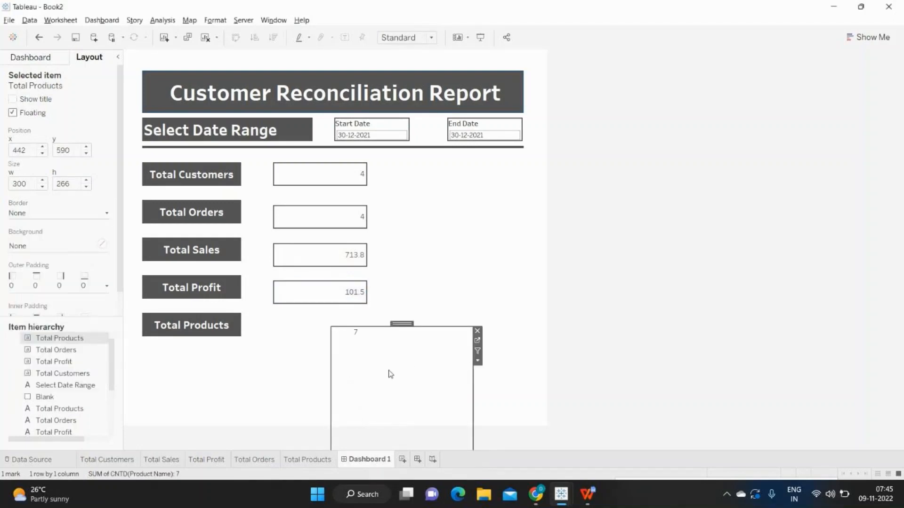
left_click(477, 363)
mouse_move(528, 322)
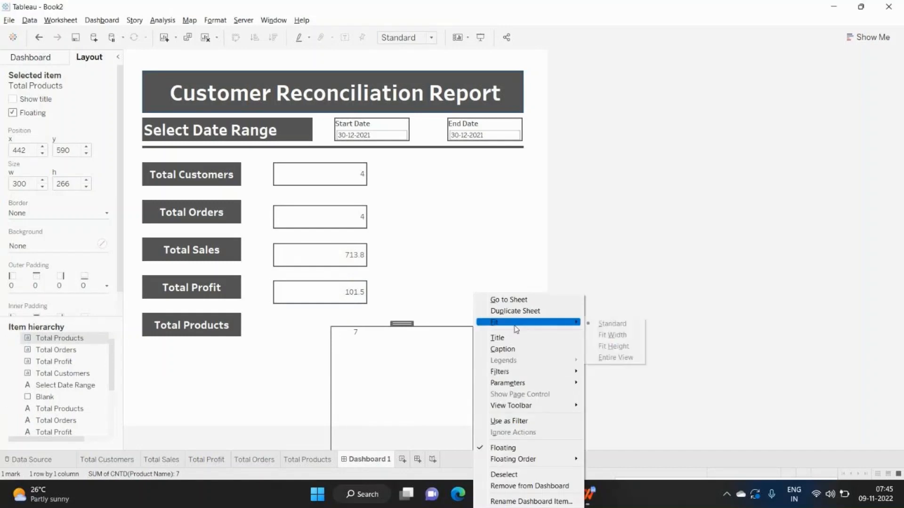
left_click(604, 357)
Step: Resize the Total Products sheet to 200 wide and 50 high
left_click(57, 184)
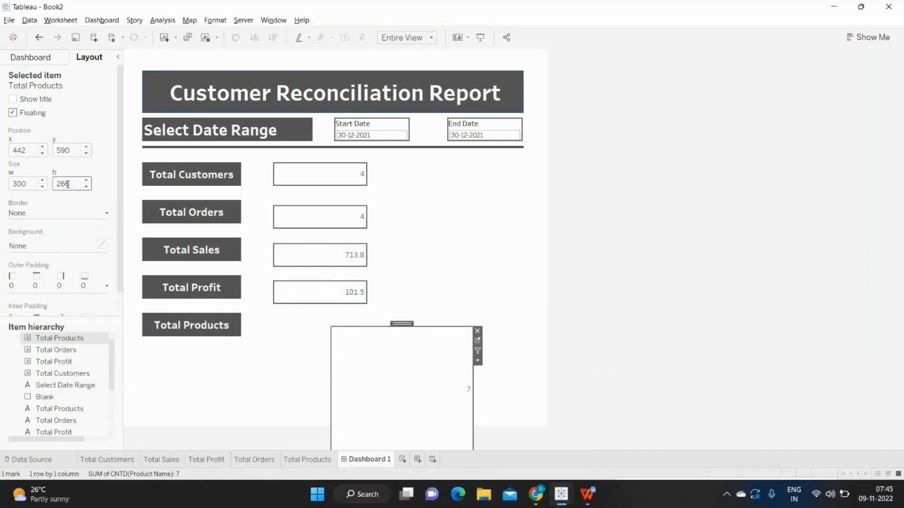
type("50")
key("Return")
left_click(28, 184)
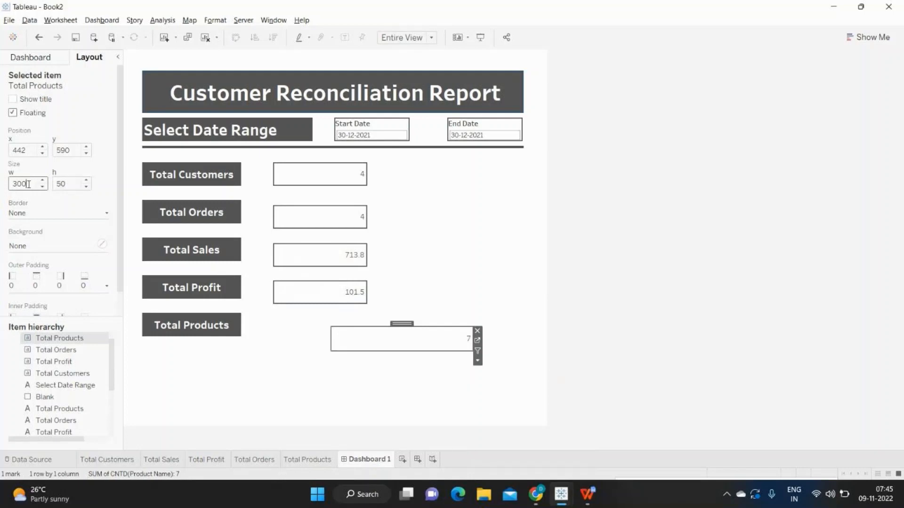
key("BackSpace")
key("BackSpace")
key("BackSpace")
type("200")
key("Return")
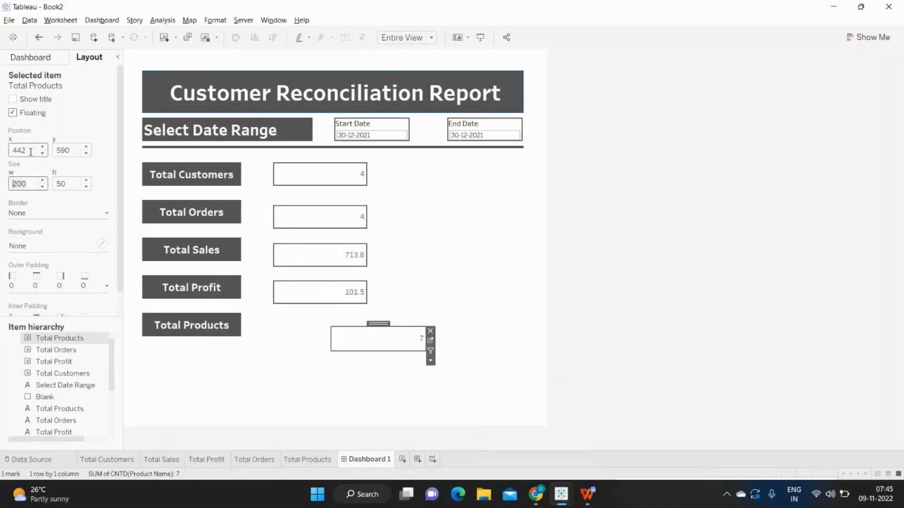
Step: Set the x position of the Total Products value box to 318
left_click(11, 151)
type("318")
key("Return")
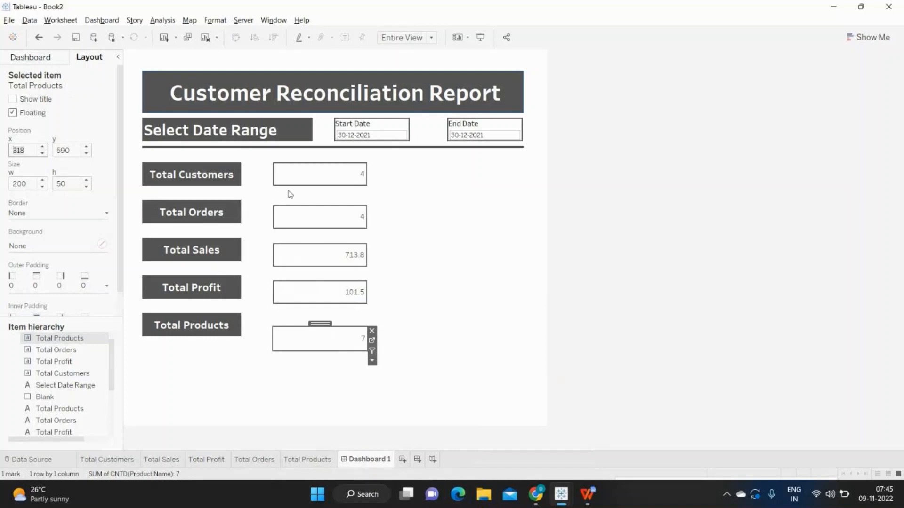
Step: Align the Total Orders value box with its label by setting its y position to 320
left_click(210, 213)
left_click(67, 150)
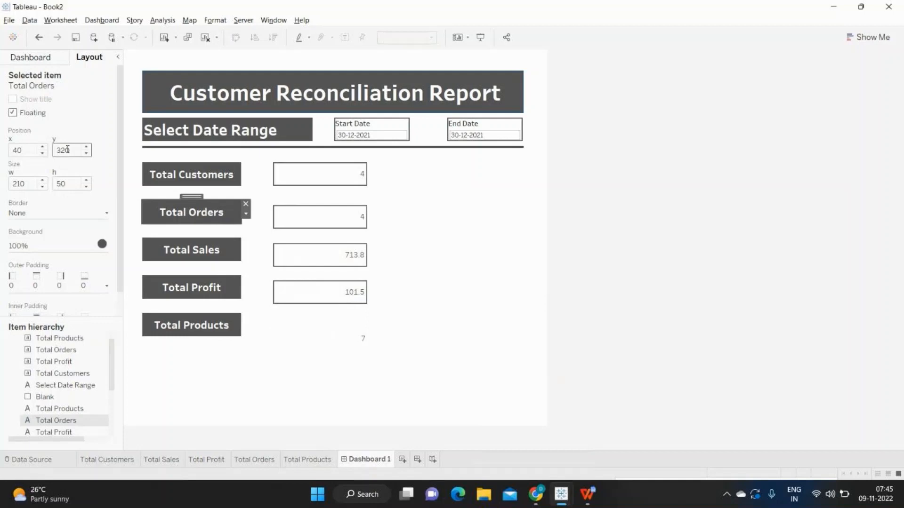
left_click(282, 215)
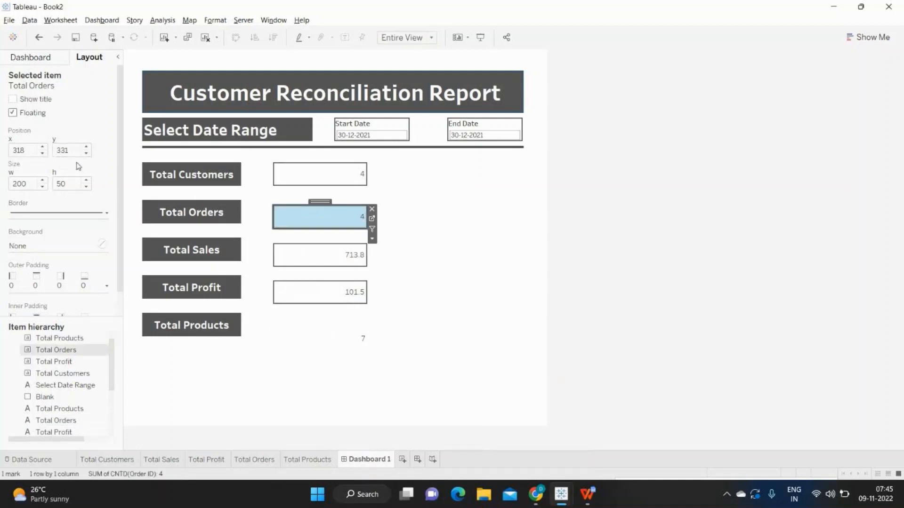
left_click_drag(71, 152, 23, 144)
type("320")
key("Return")
Step: Align the Total Sales value box with its label by setting its y position to 400
left_click(213, 241)
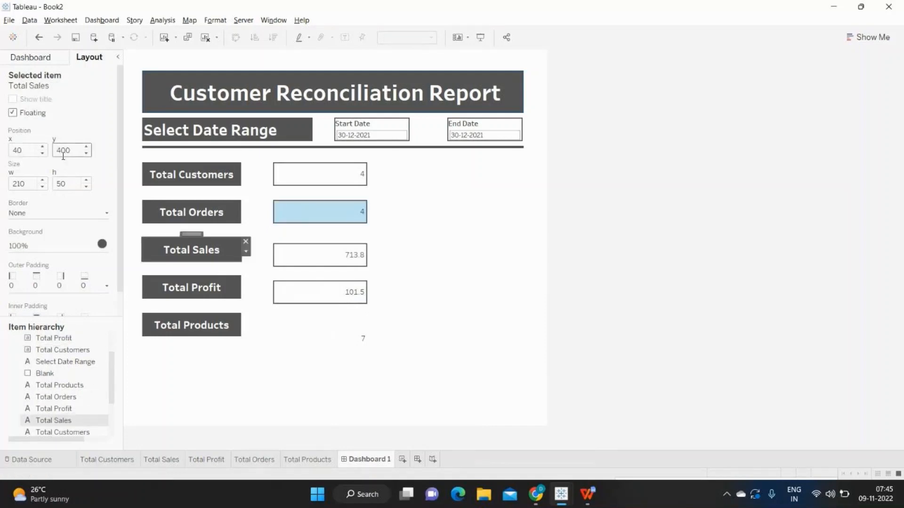
left_click(296, 256)
left_click(296, 257)
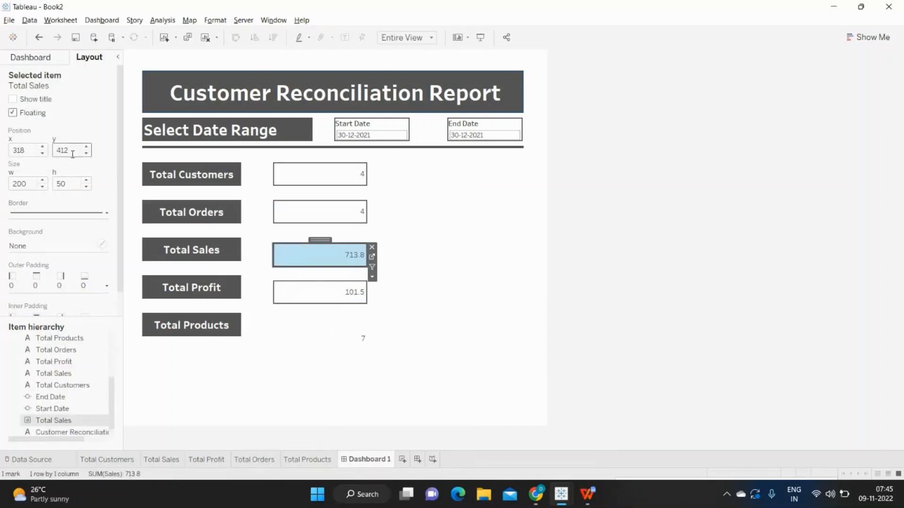
type("400")
key("Return")
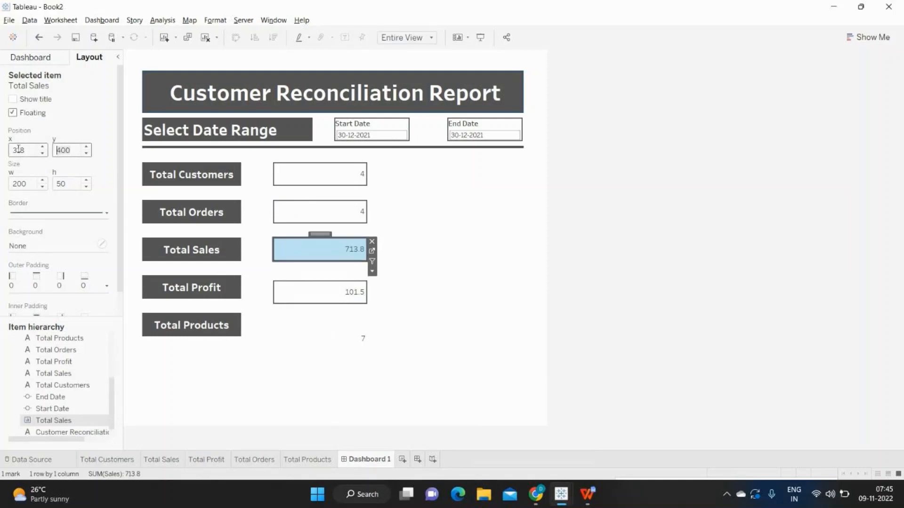
Step: Align the Total Profit value box with its label by setting its y position to 480
left_click(305, 291)
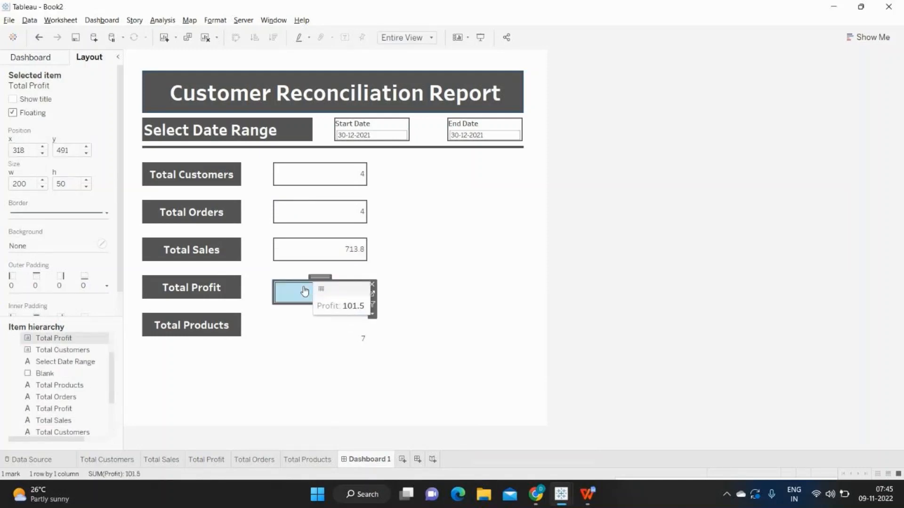
left_click(193, 288)
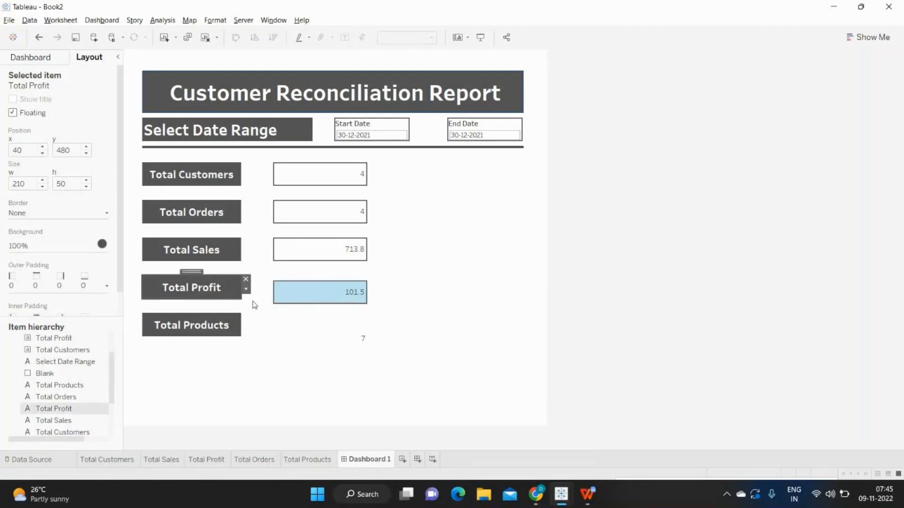
left_click(301, 295)
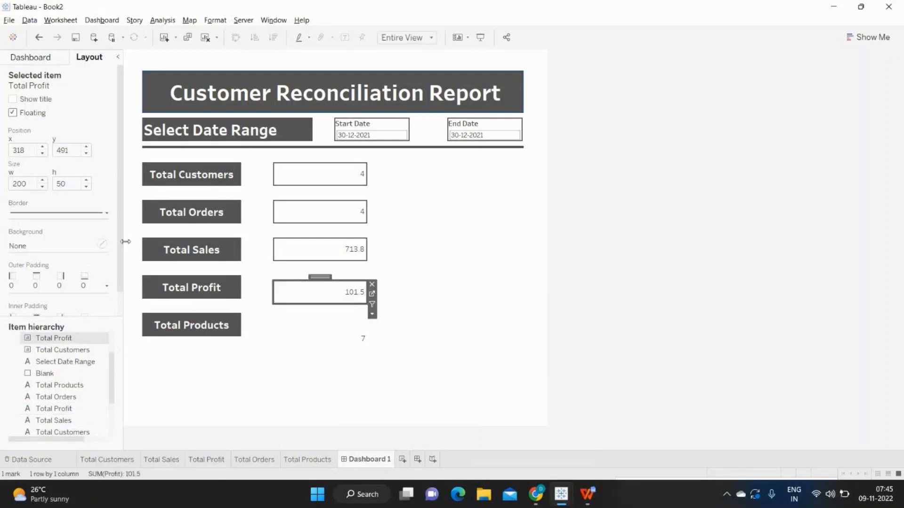
type("480")
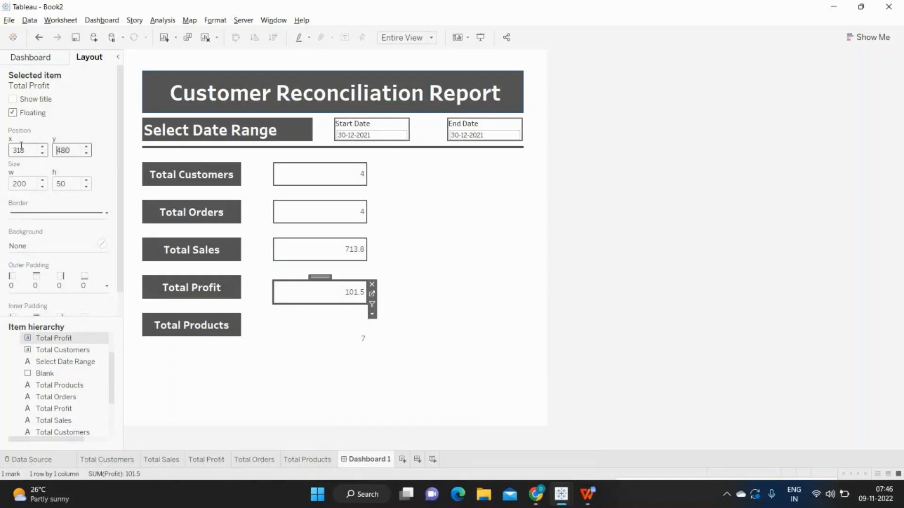
key("Return")
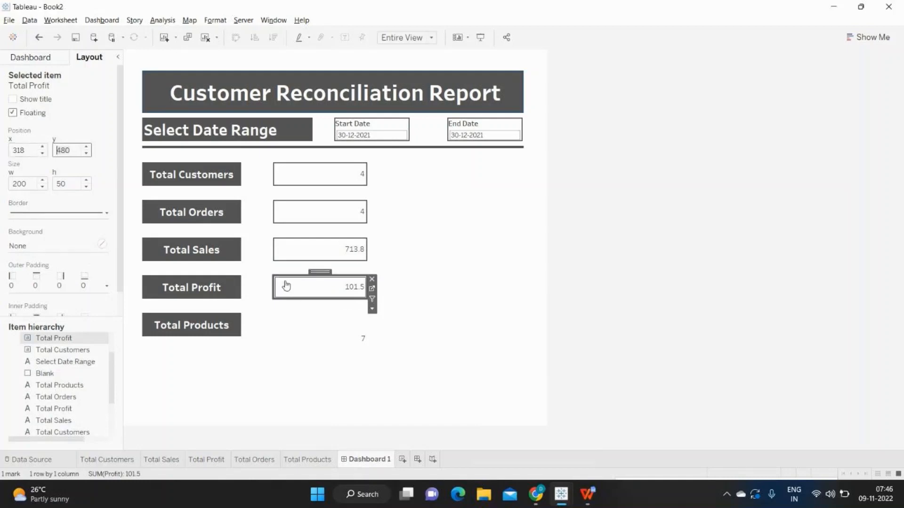
Step: Align the Total Products value box with its label by setting its y position to 560
left_click(182, 326)
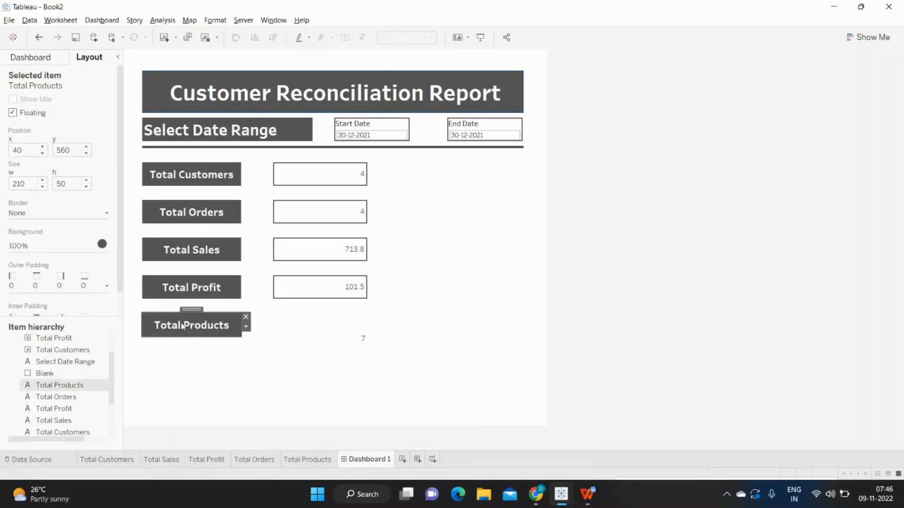
left_click(300, 337)
double_click(63, 150)
type("560")
key("Return")
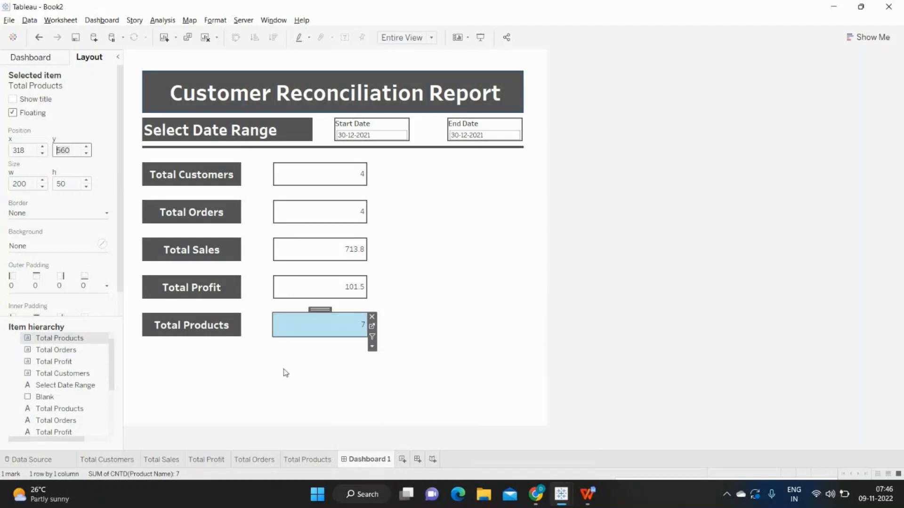
Step: Give the Total Products value box a solid dark grey border in the second-thinnest line weight
left_click(296, 335)
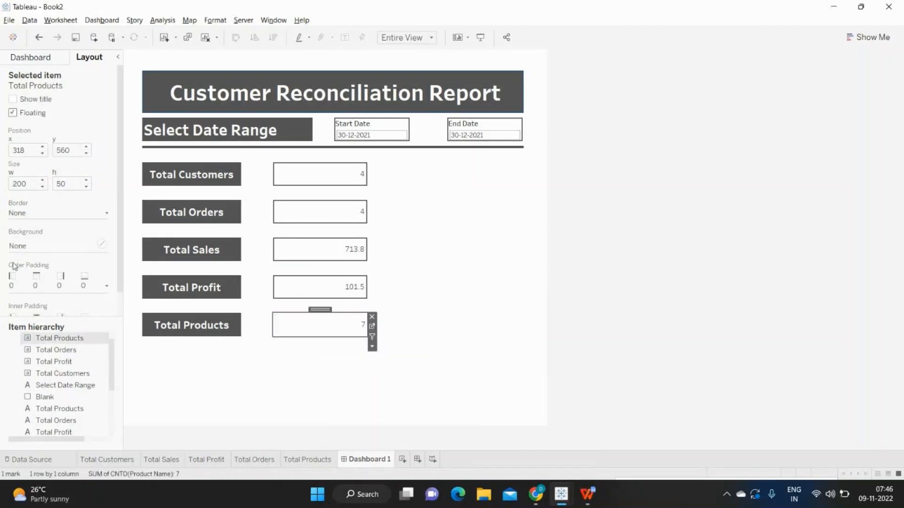
left_click(37, 217)
left_click(39, 288)
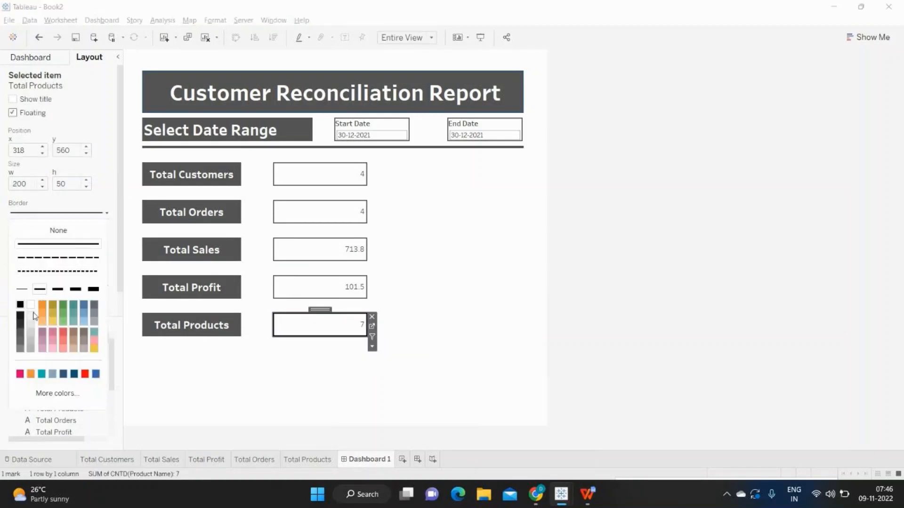
left_click(21, 341)
left_click(401, 321)
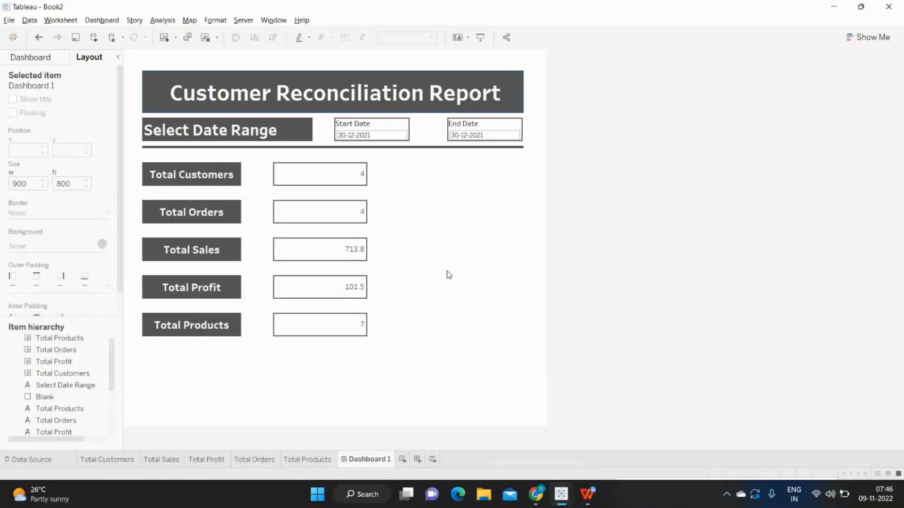
Step: Examine the finished Customer Reconciliation Report dashboard in the other open workbook
mouse_move(336, 187)
mouse_move(561, 494)
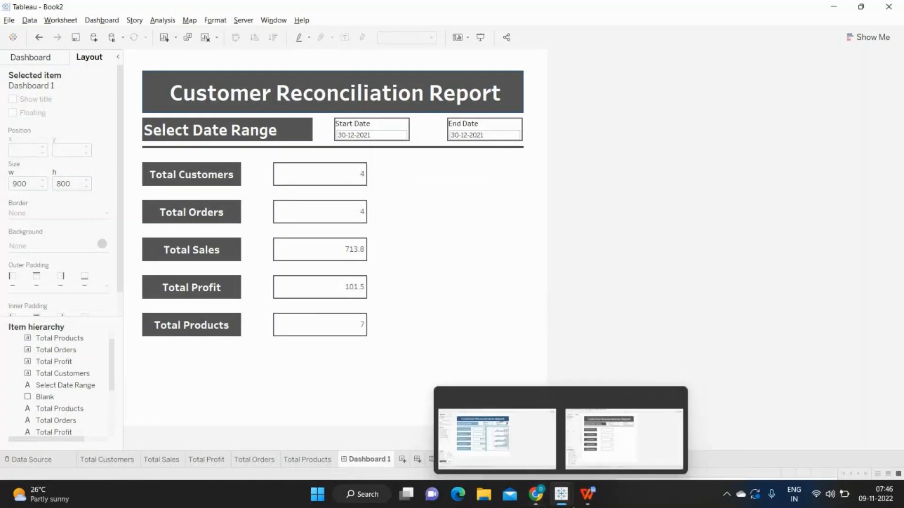
left_click(524, 454)
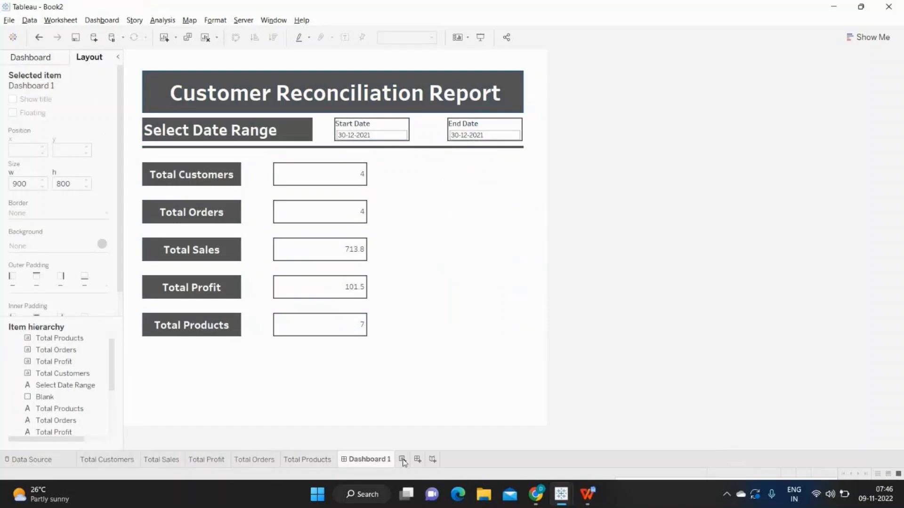
Step: Create a new worksheet with Order Date by year on Rows and Sales on Columns
left_click(403, 460)
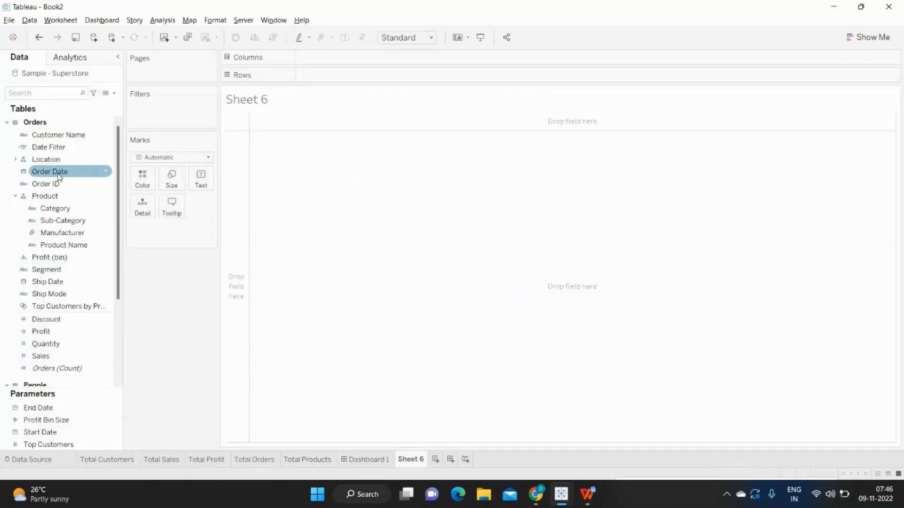
left_click_drag(60, 175, 343, 74)
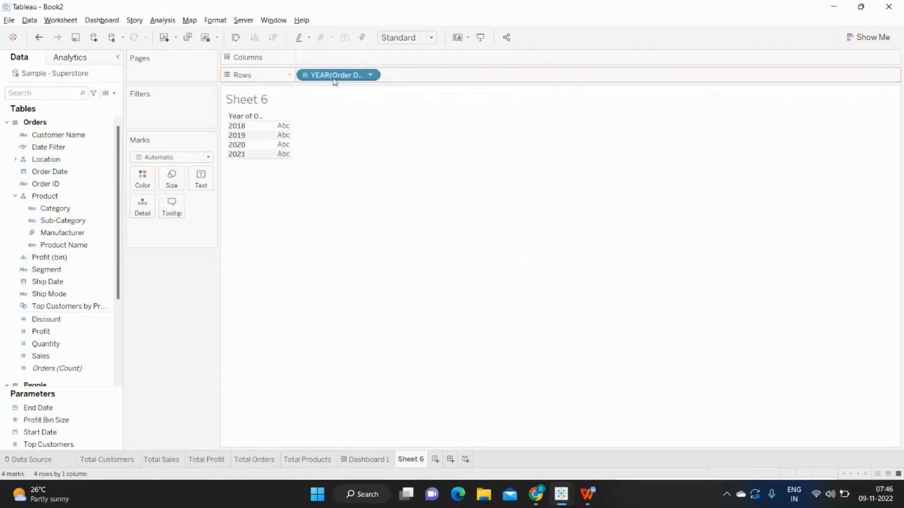
left_click(64, 93)
type("sa")
left_click_drag(47, 143, 344, 60)
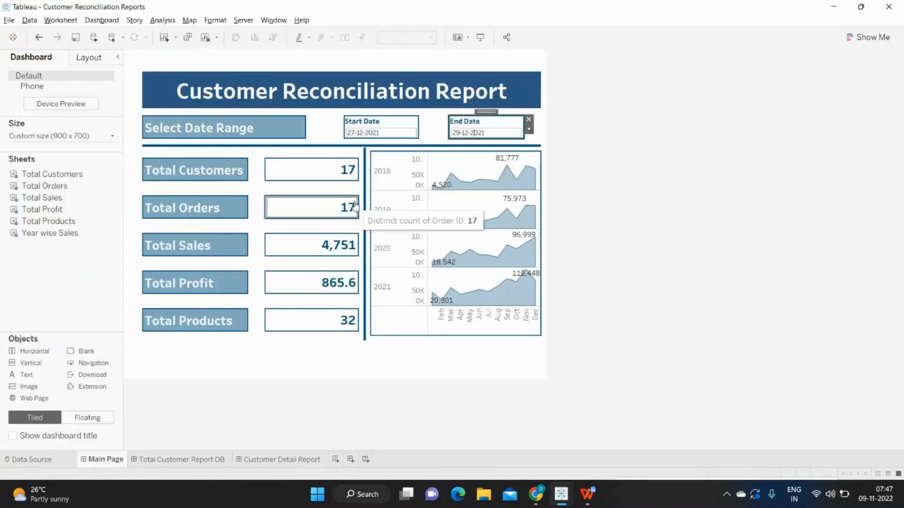
Step: Open the Year wise Sales sheet from the Customer Reconciliation Reports dashboard to examine its fields, and return to Book2
left_click(467, 151)
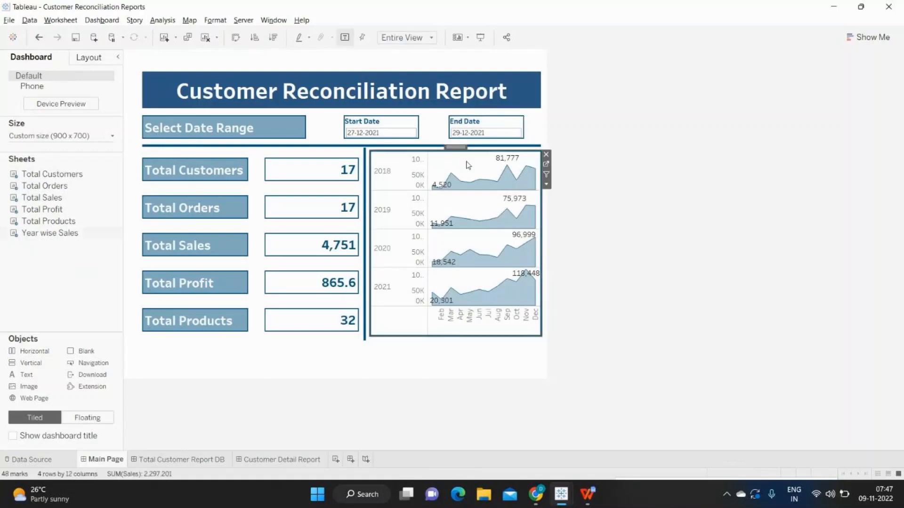
left_click(546, 167)
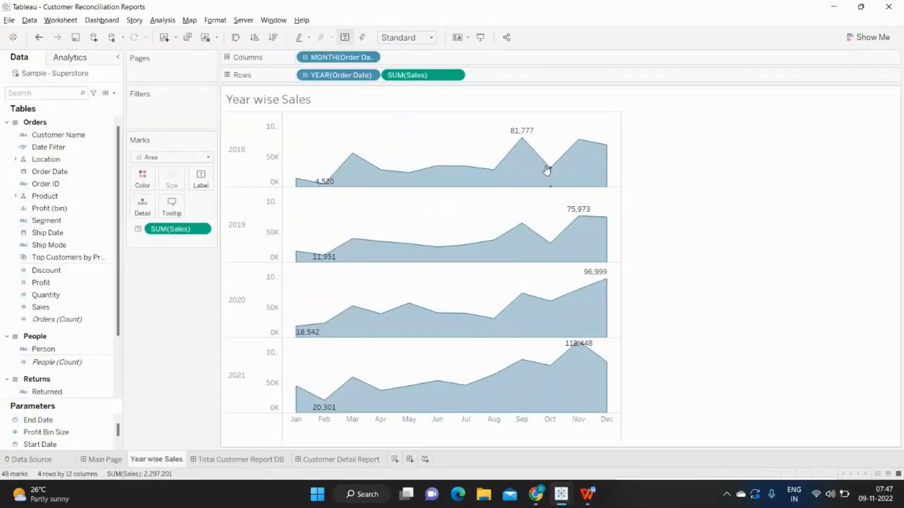
key("alt+Tab")
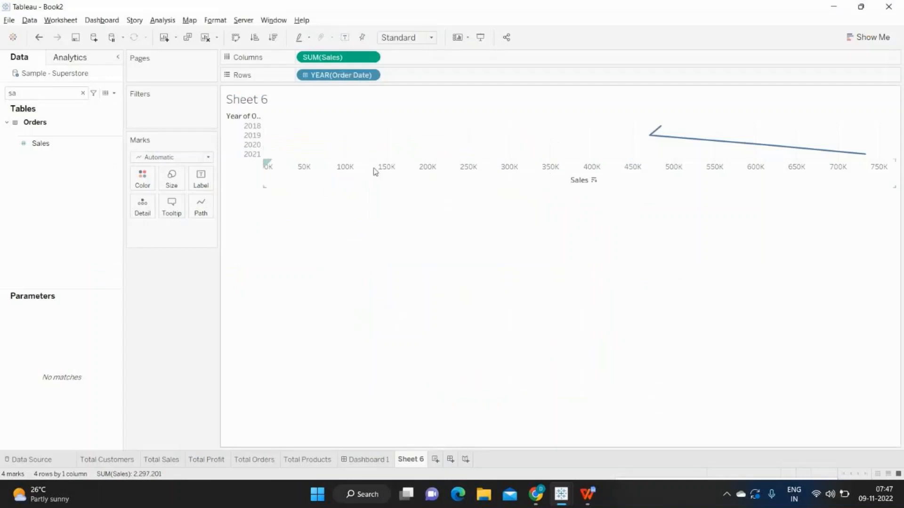
Step: Move Sales onto Rows after the Order Date year and add Order Date to Columns on Sheet 6
left_click_drag(331, 56, 436, 78)
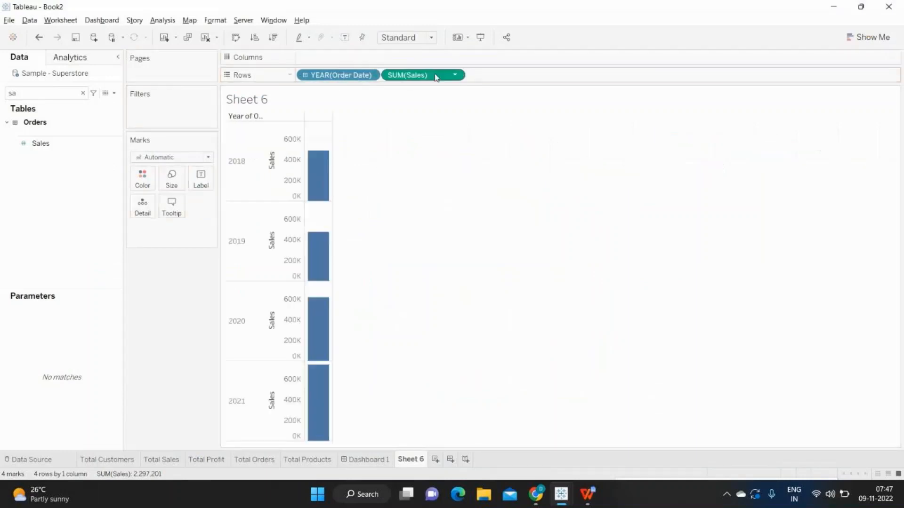
left_click(62, 94)
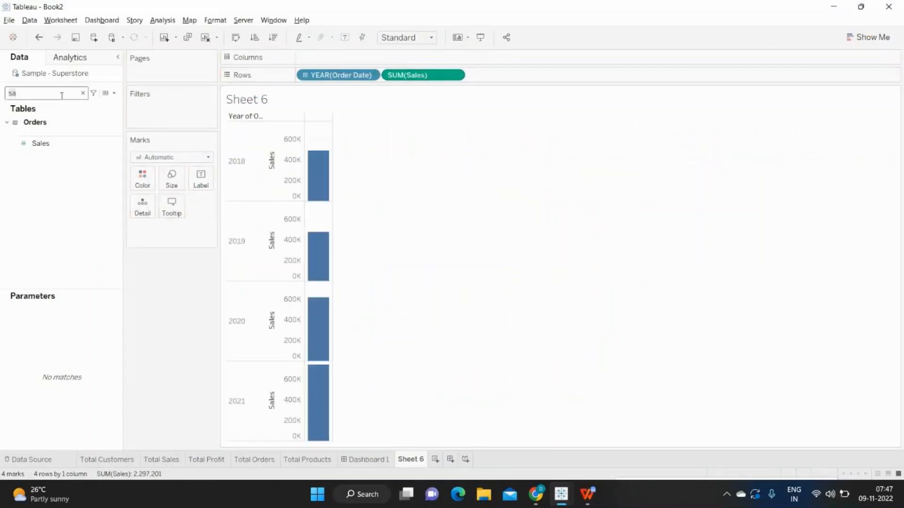
key("BackSpace")
key("BackSpace")
type("or")
left_click(70, 135)
left_click_drag(70, 135, 363, 57)
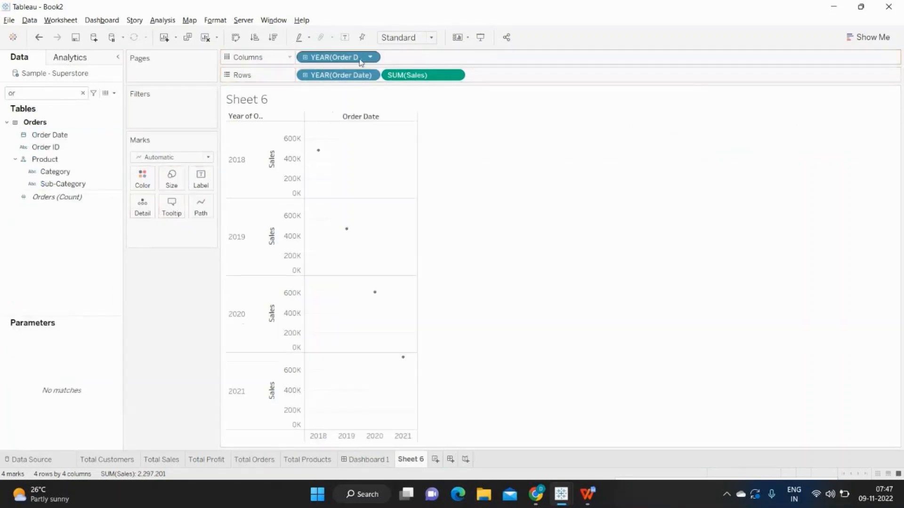
Step: Change the Order Date on Columns to discrete Month and set the mark type to Area
left_click(371, 57)
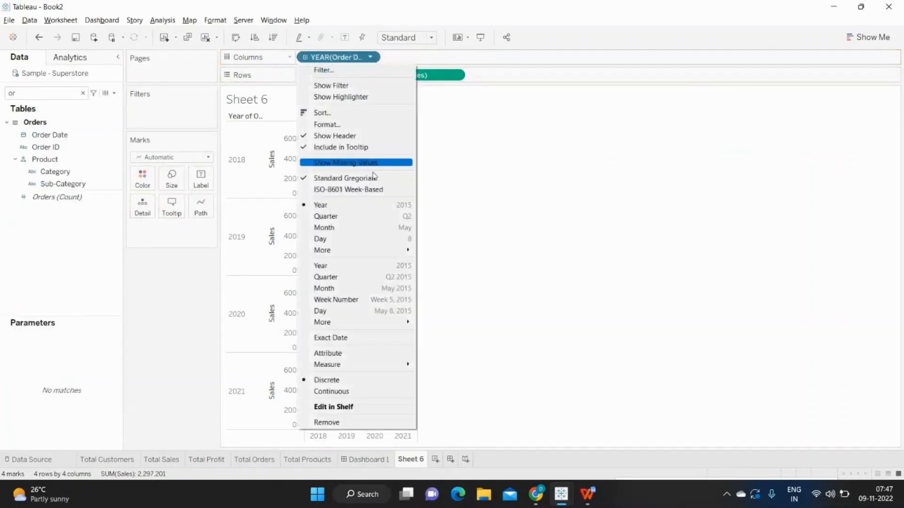
left_click(368, 228)
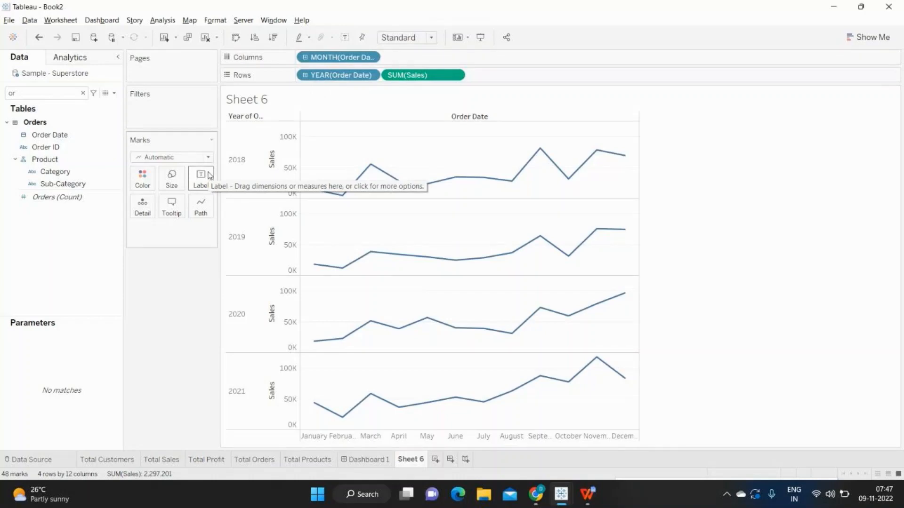
left_click(196, 157)
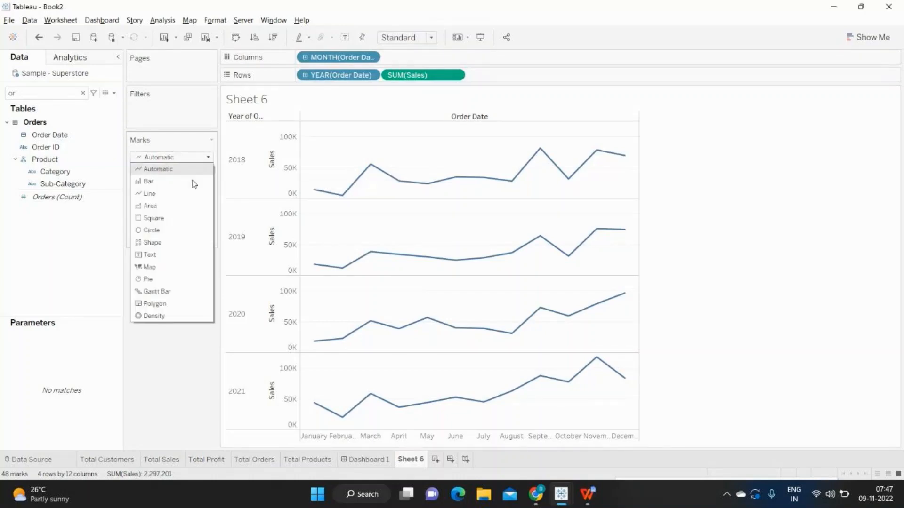
left_click(148, 194)
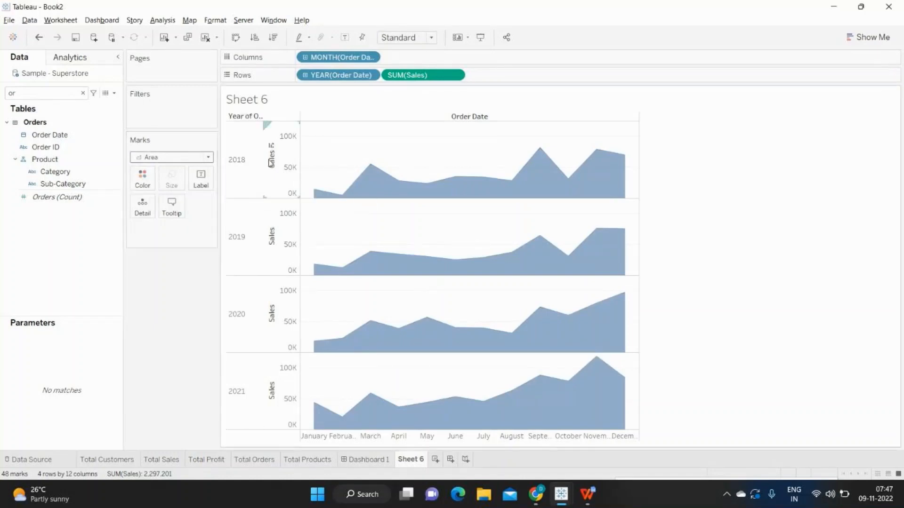
Step: Add a floating Blank object to Dashboard 1 just right of the value boxes and narrow it to about 13 wide
left_click(372, 460)
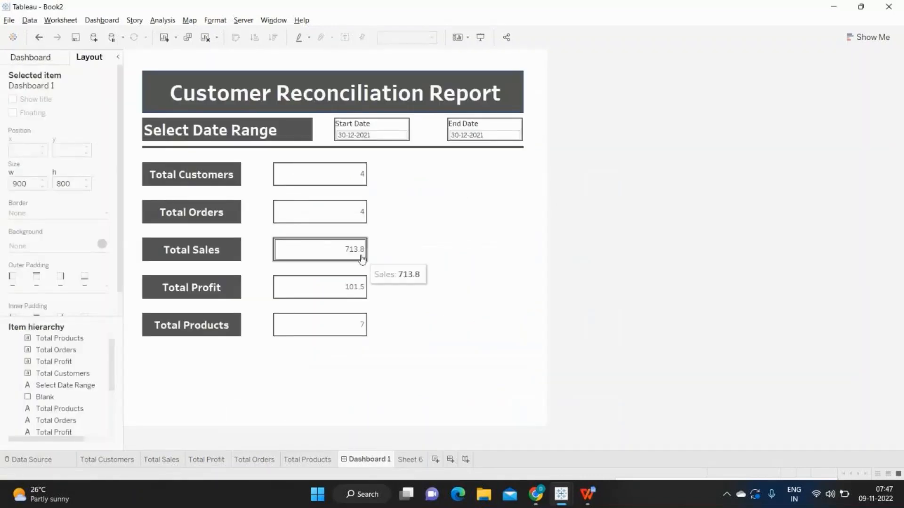
mouse_move(319, 176)
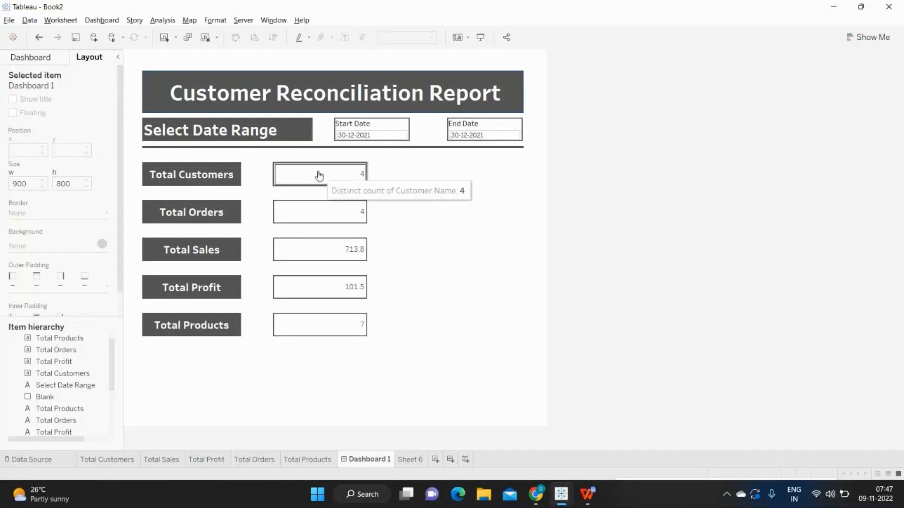
left_click(32, 58)
left_click_drag(82, 351, 371, 150)
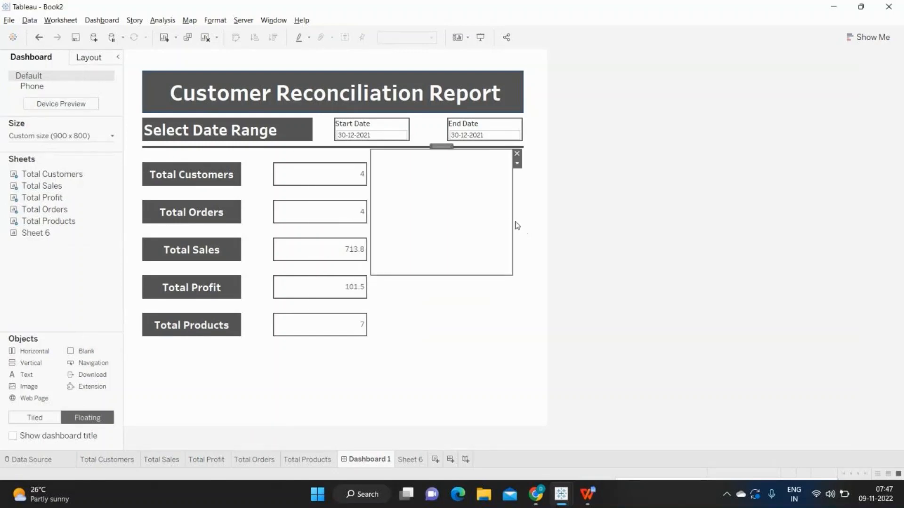
left_click_drag(513, 221, 377, 215)
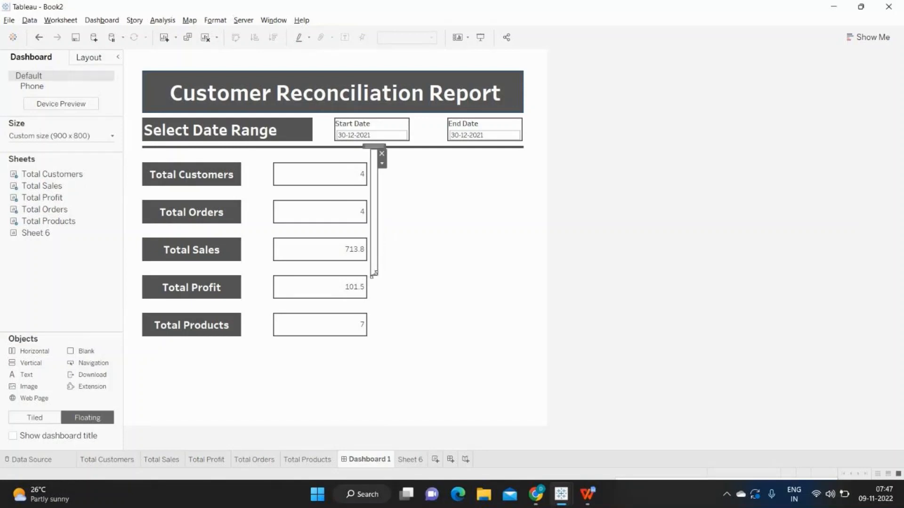
Step: Set the height of the narrow Blank object beside the value boxes to 400
left_click(85, 58)
left_click(80, 182)
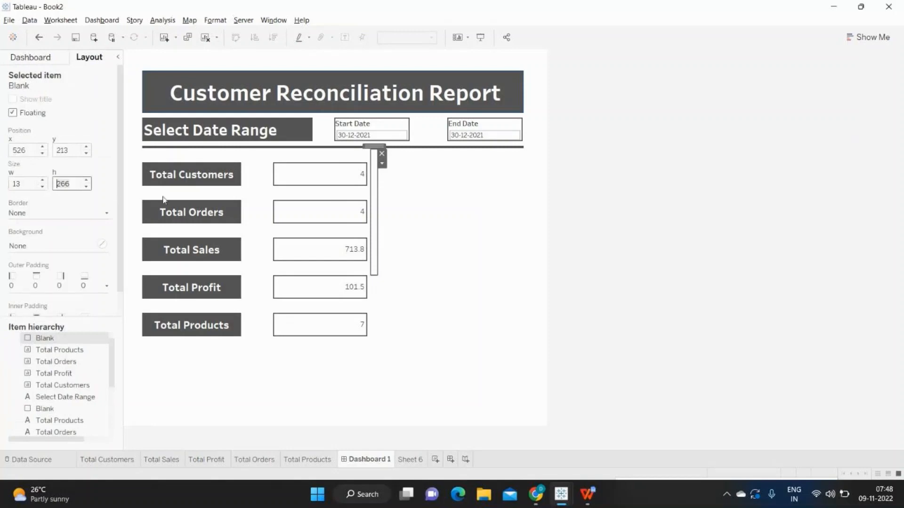
key("BackSpace")
key("BackSpace")
key("BackSpace")
type("300")
key("Return")
type("400")
key("Return")
Step: Set the width of the vertical Blank object to 5
left_click(11, 183)
key("Delete")
key("Delete")
type("5")
key("Return")
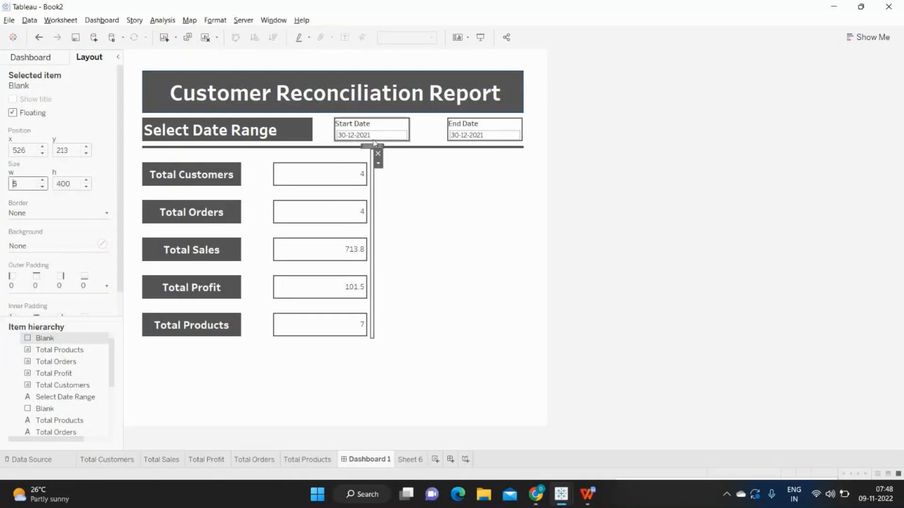
Step: Fill the vertical Blank object beside the value boxes with a dark grey background
left_click(32, 246)
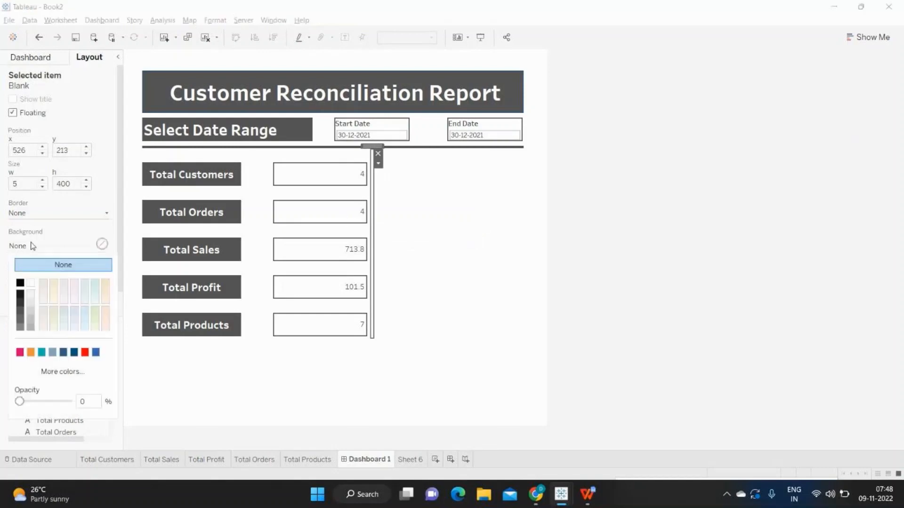
left_click(22, 315)
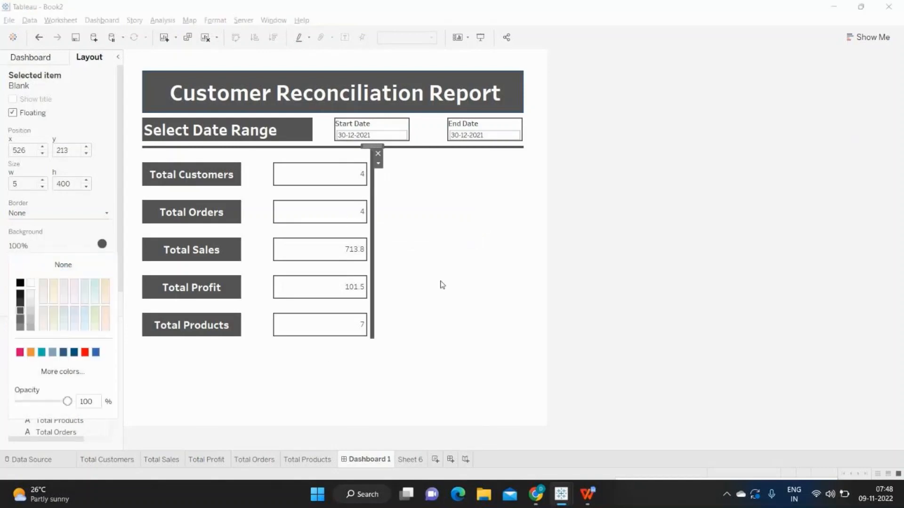
left_click(478, 270)
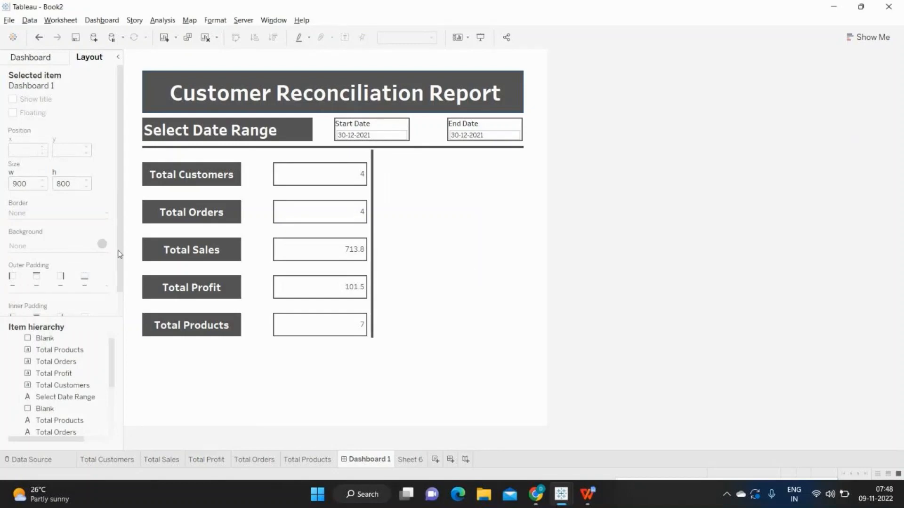
Step: Rename Sheet 6 as "Month wise Sales"
left_click(30, 57)
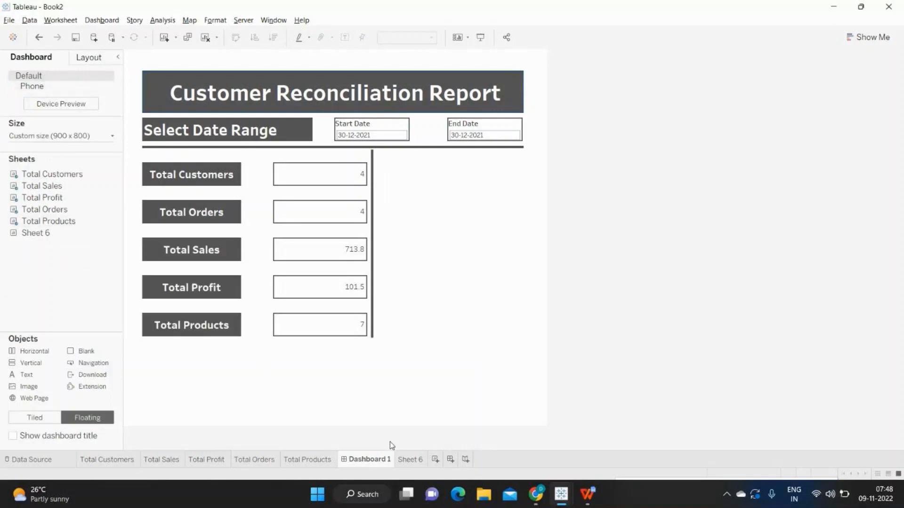
double_click(406, 464)
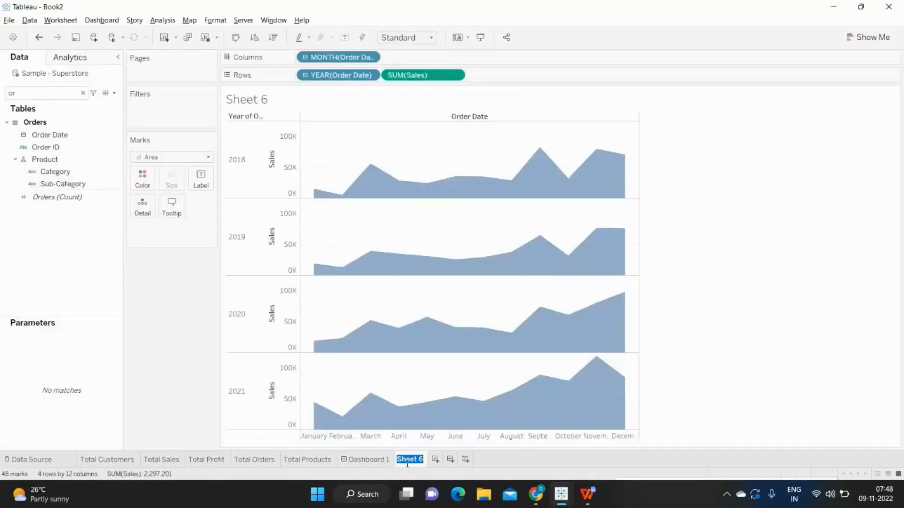
type("S")
key("Return")
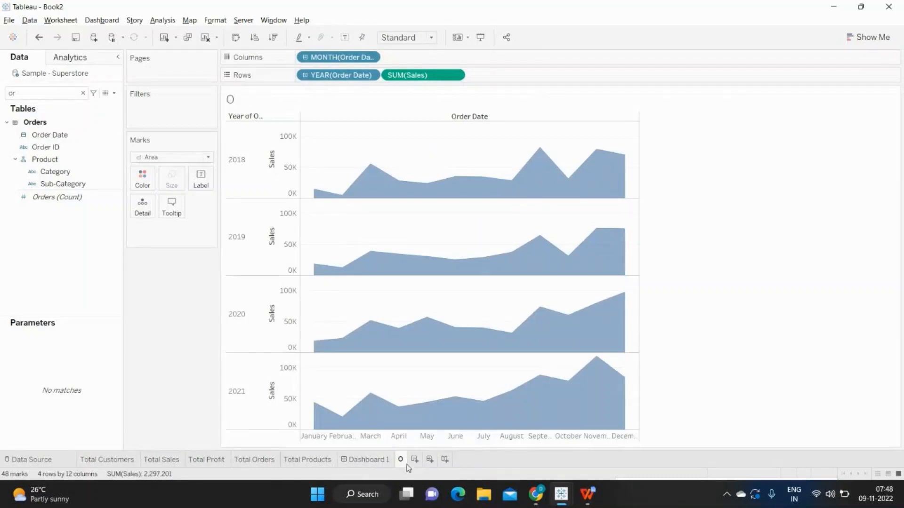
double_click(400, 460)
type("Month wise ")
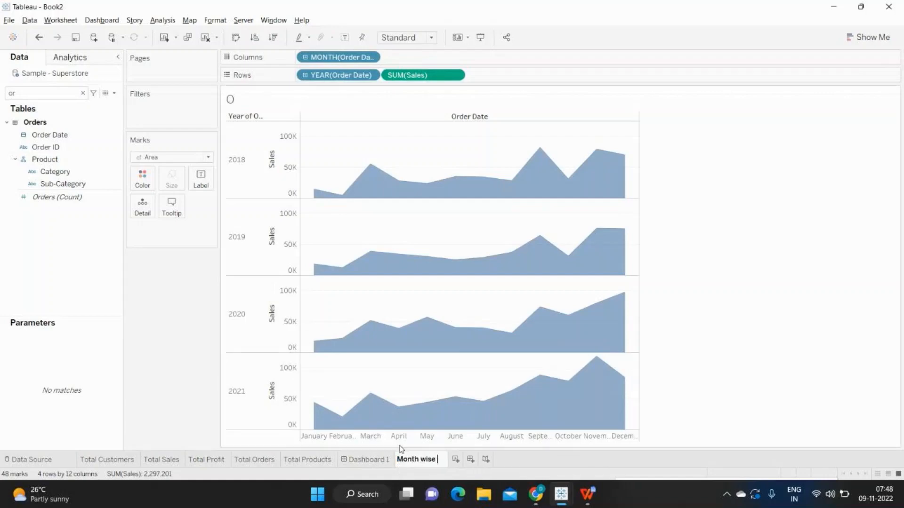
type("Sales")
key("Return")
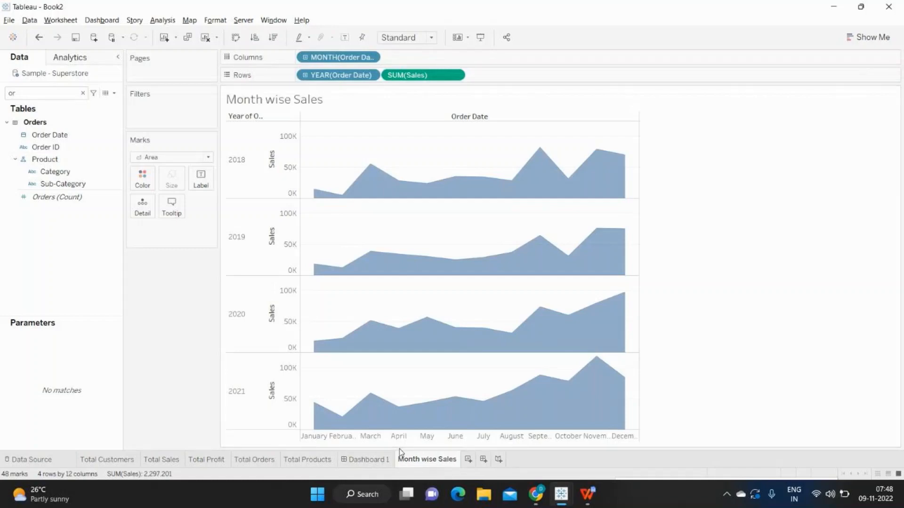
Step: Add the Month wise Sales sheet floating beside the vertical divider on Dashboard 1, widen it slightly and extend it down to the divider's end
left_click(367, 463)
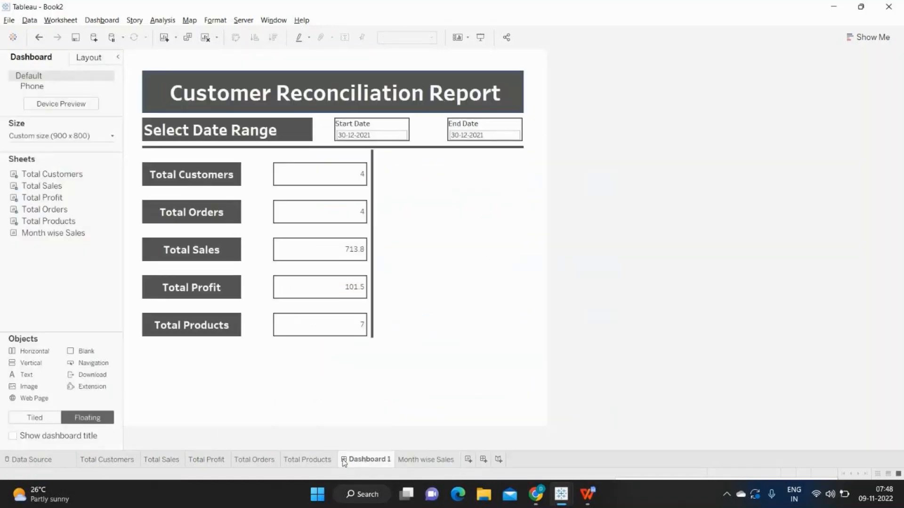
mouse_move(55, 241)
left_click_drag(55, 242, 442, 184)
left_click_drag(518, 215, 537, 218)
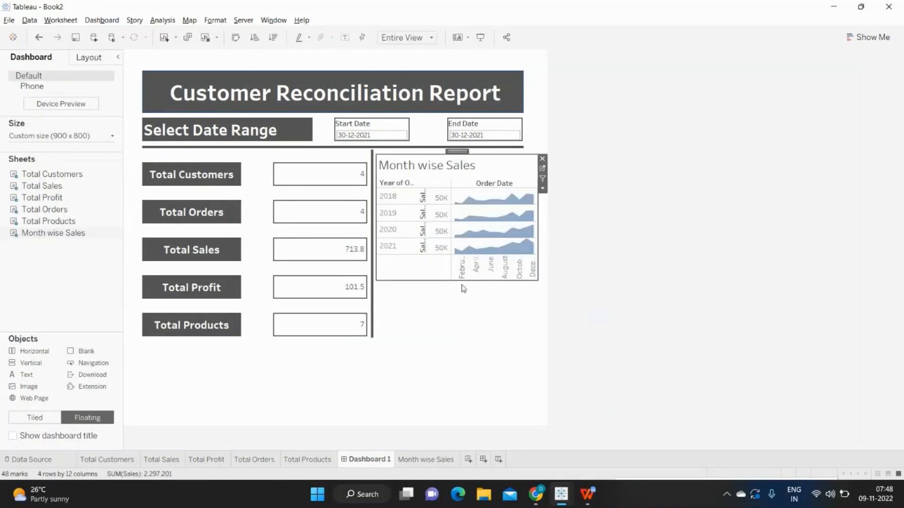
left_click_drag(462, 282, 458, 338)
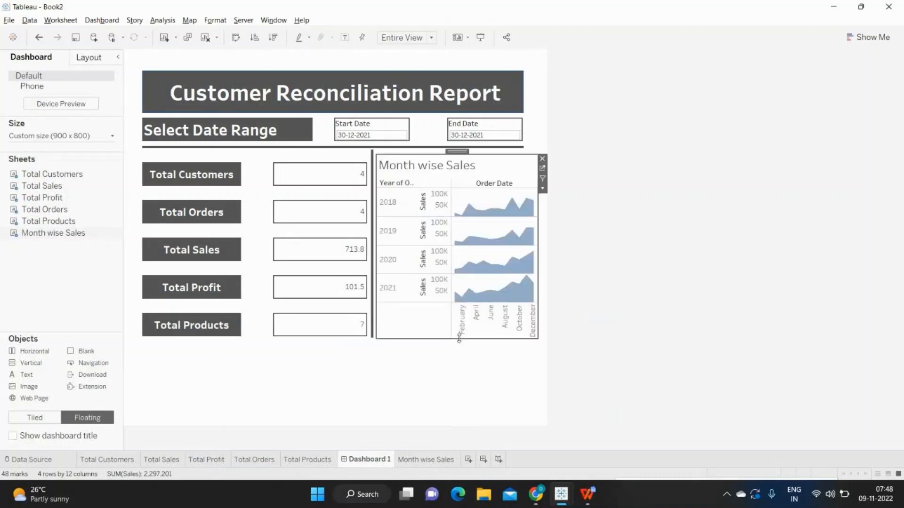
Step: Hide the title and the row and column field labels of the Month wise Sales chart
right_click(445, 166)
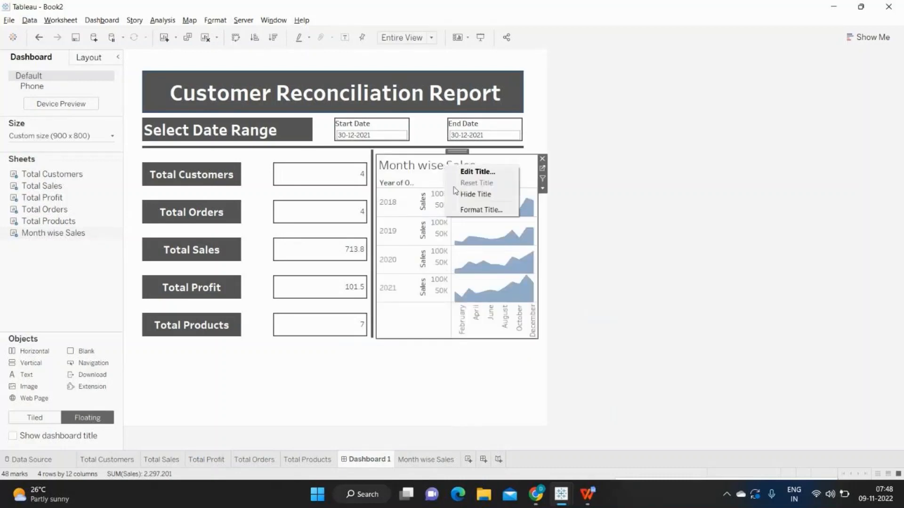
left_click(454, 193)
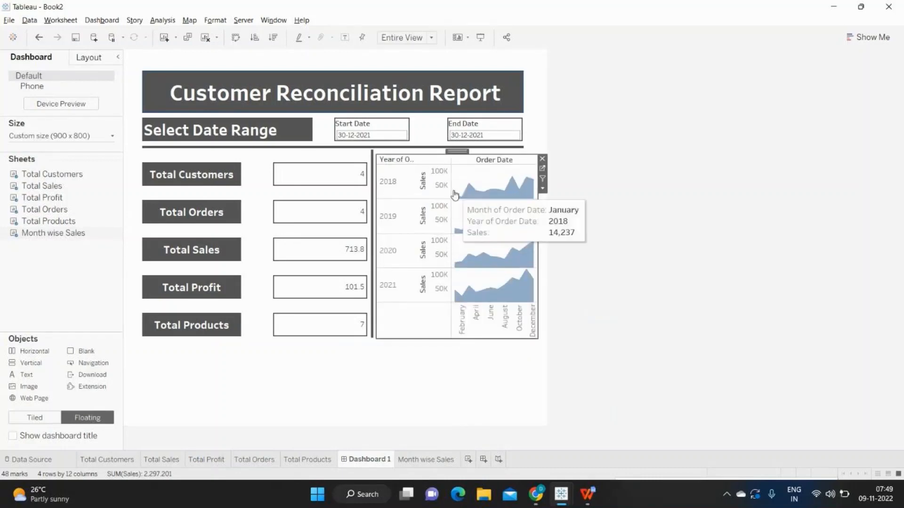
right_click(385, 162)
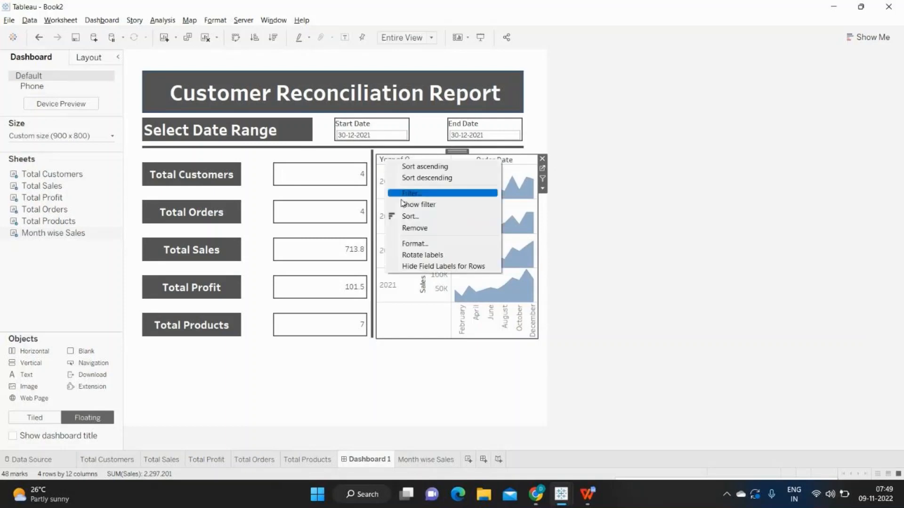
left_click(416, 266)
right_click(480, 161)
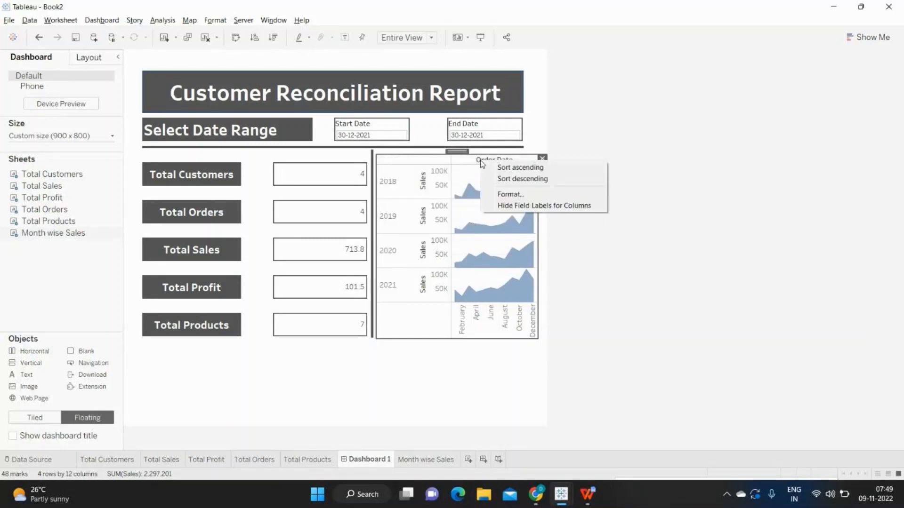
left_click(505, 208)
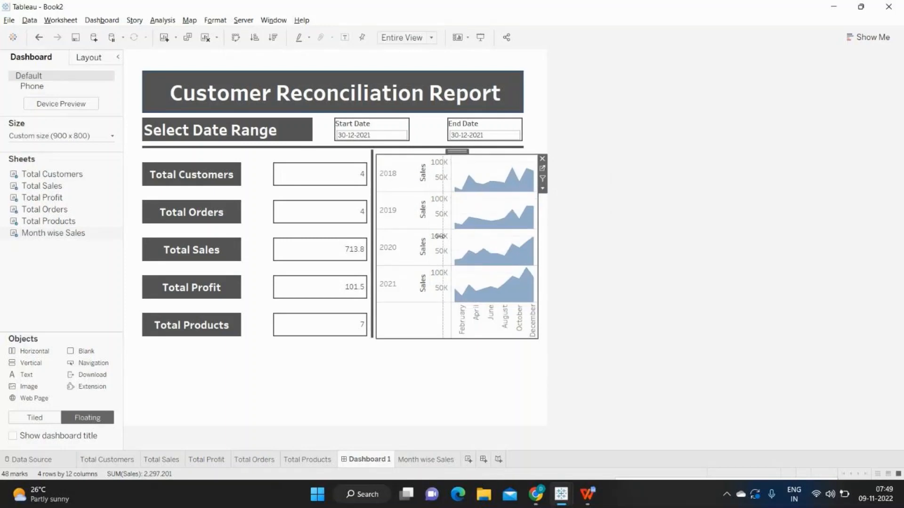
Step: Hide the chart's Sales axis header, narrow the year label column and reduce the height of the month label area
left_click_drag(426, 241, 420, 245)
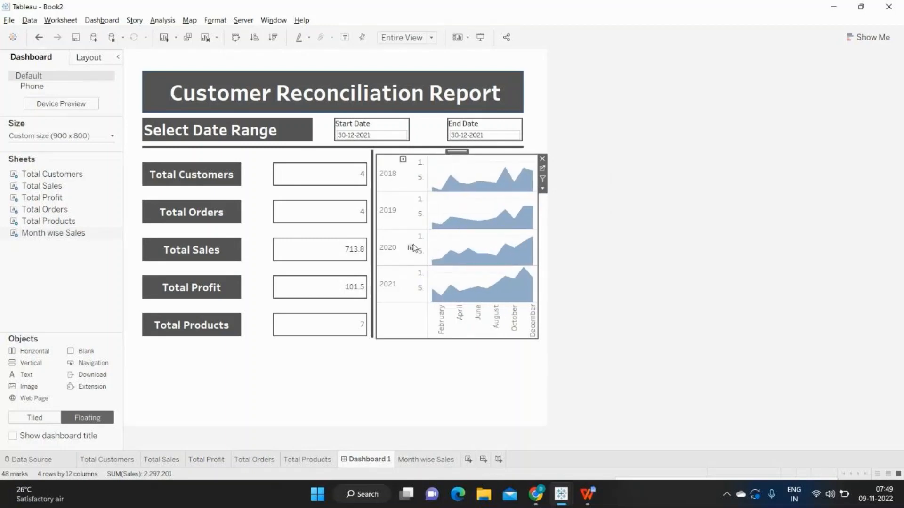
right_click(420, 249)
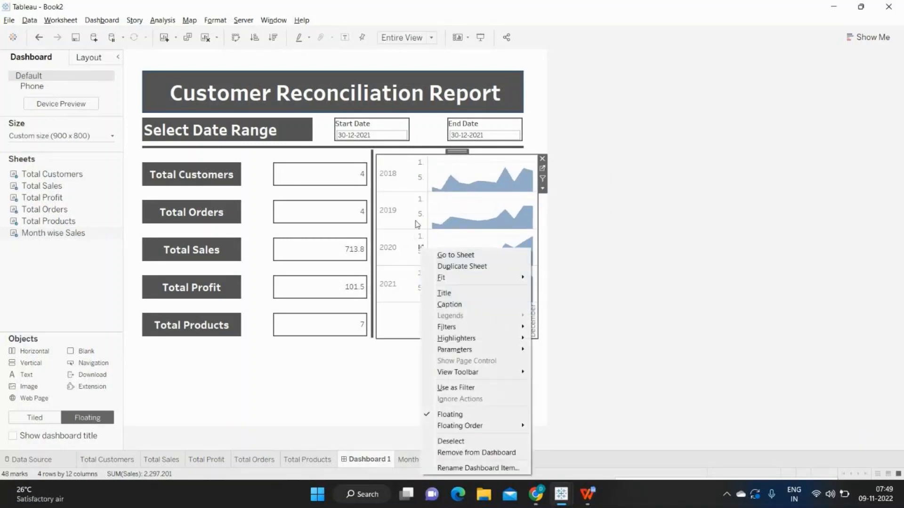
right_click(418, 212)
left_click(450, 272)
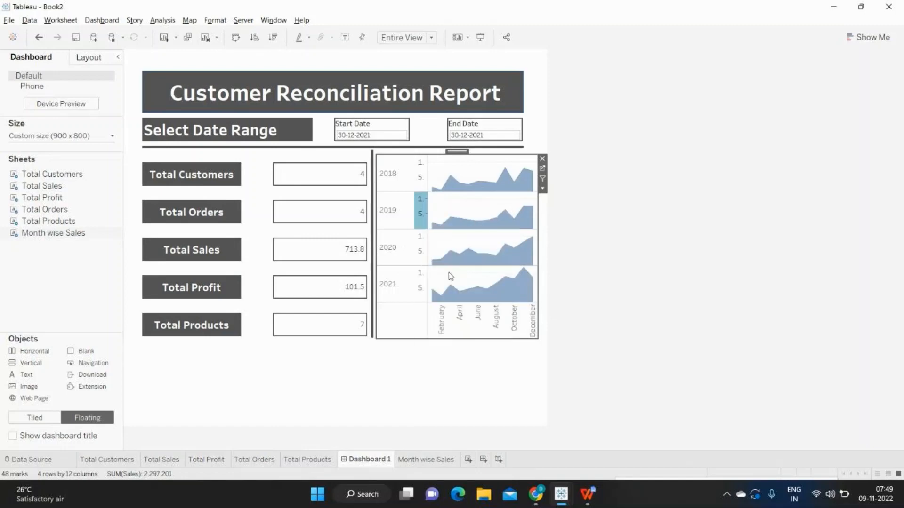
left_click_drag(414, 271, 403, 271)
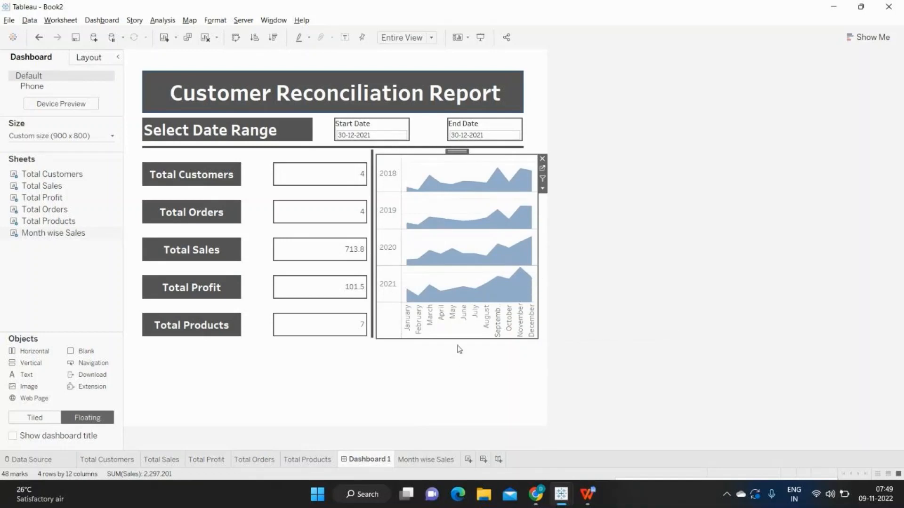
left_click_drag(458, 304, 458, 317)
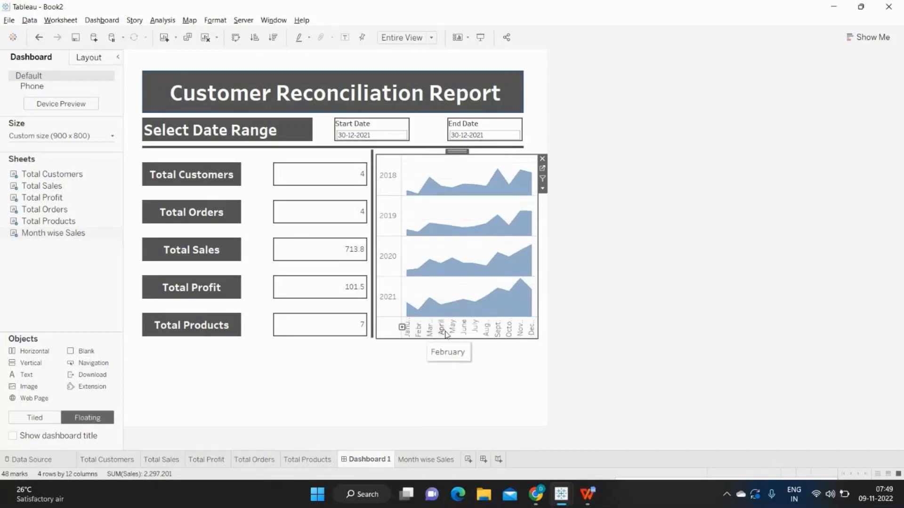
Step: Format the chart's month header dates as Abbreviation
right_click(429, 330)
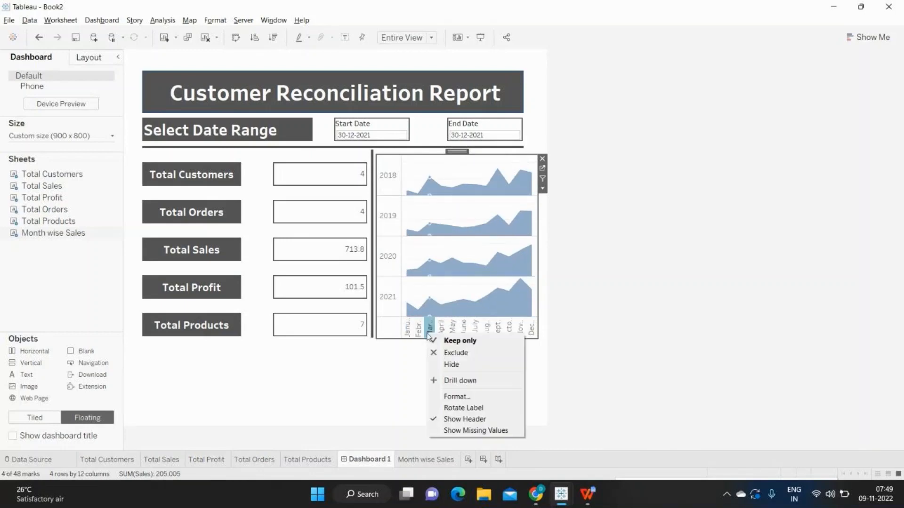
left_click(456, 396)
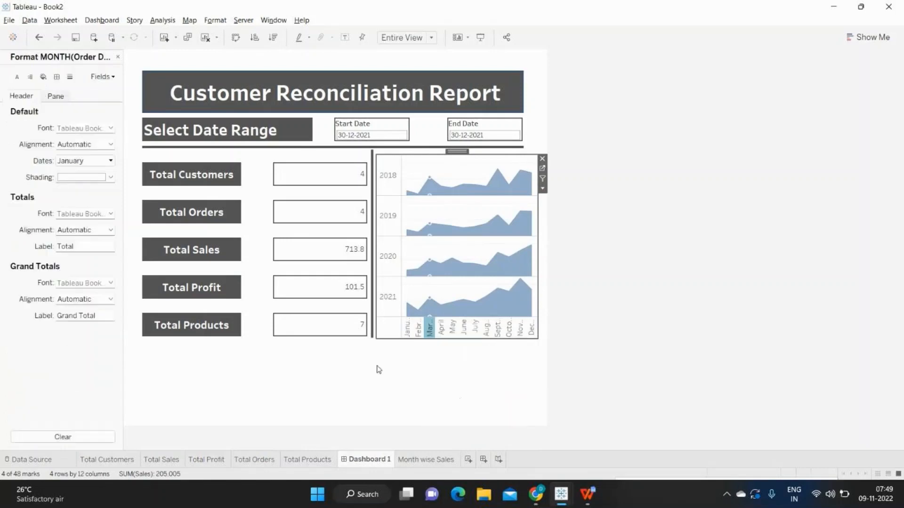
left_click(71, 160)
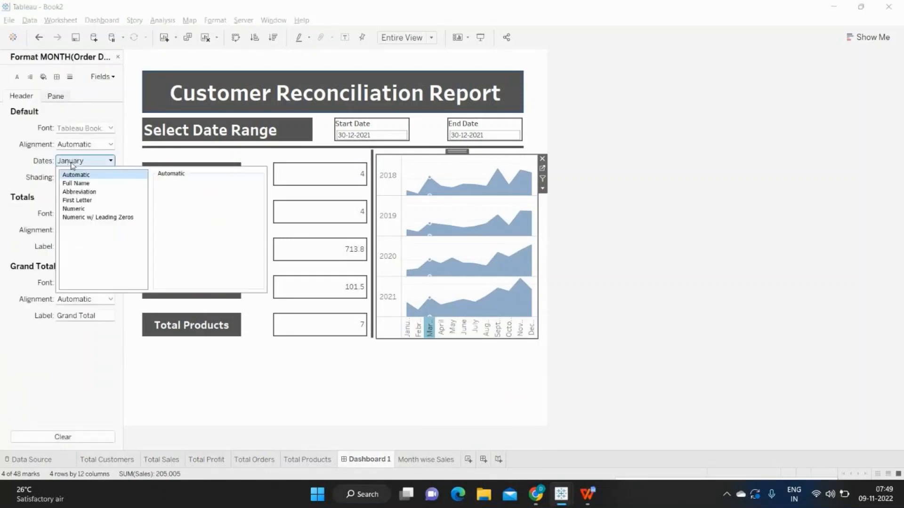
left_click(94, 191)
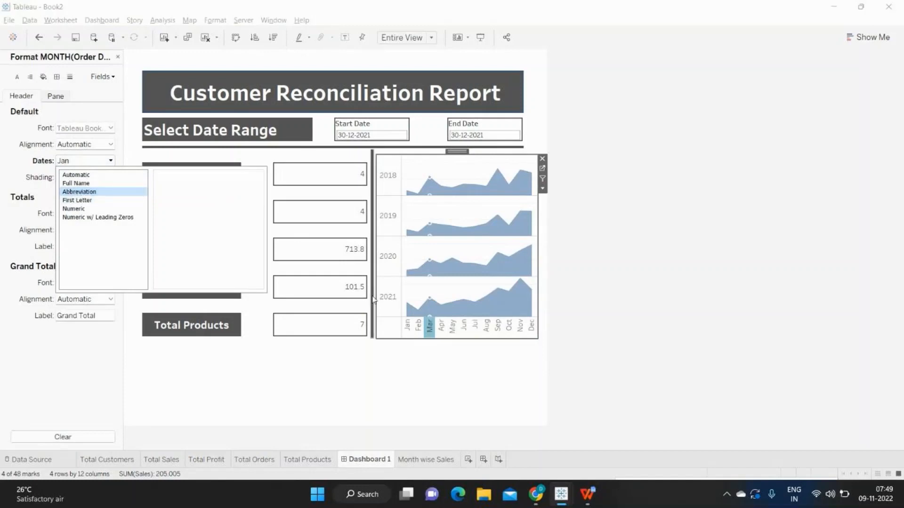
left_click(450, 351)
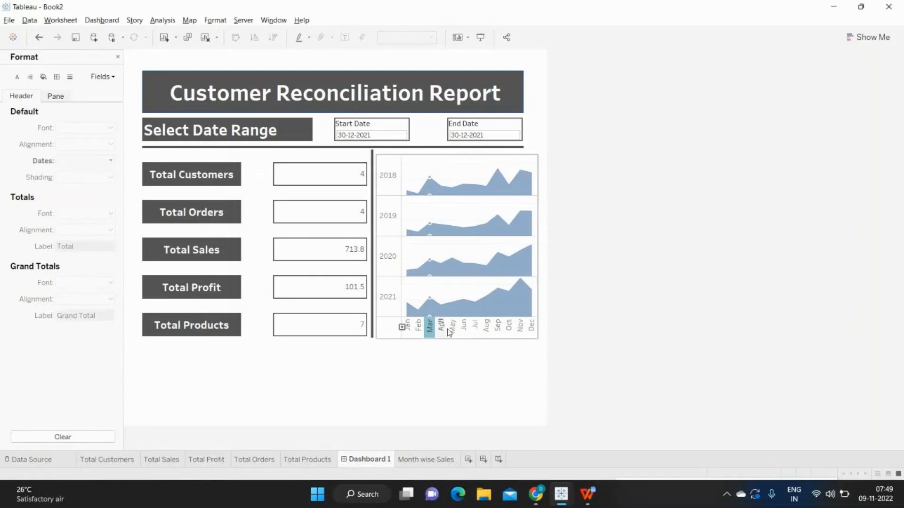
left_click(458, 329)
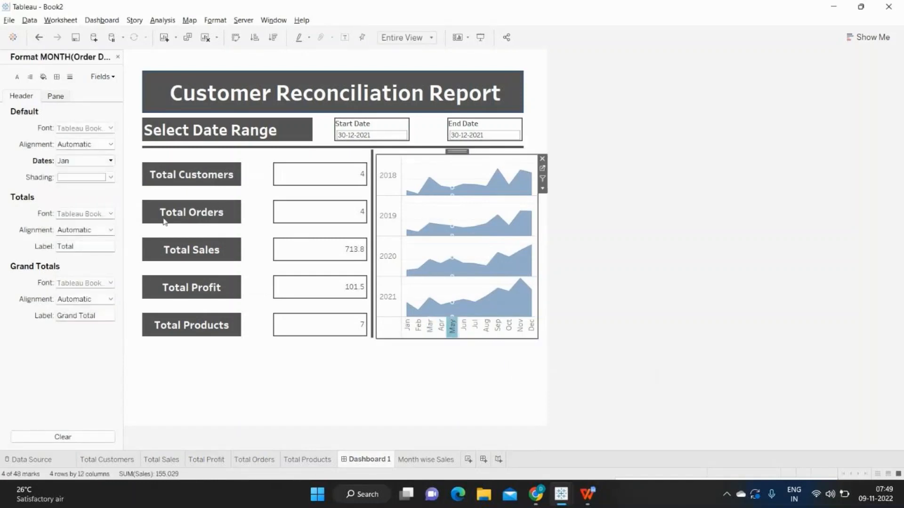
Step: On the Month wise Sales sheet, colour the area marks light grey and give them a black border
left_click(472, 172)
left_click(542, 169)
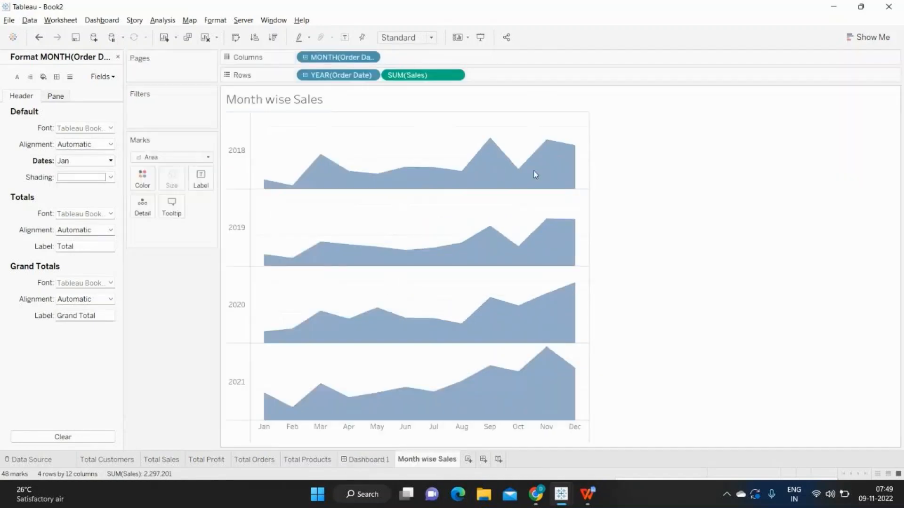
left_click(142, 180)
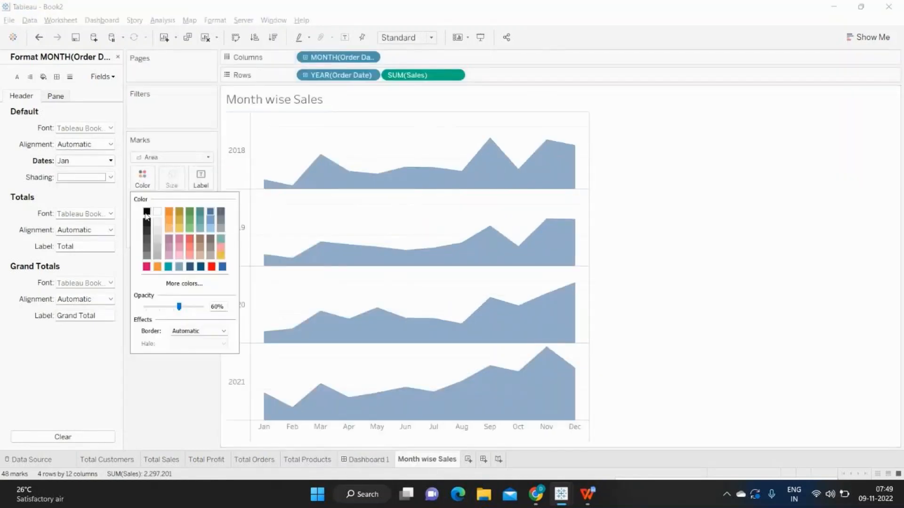
left_click(157, 257)
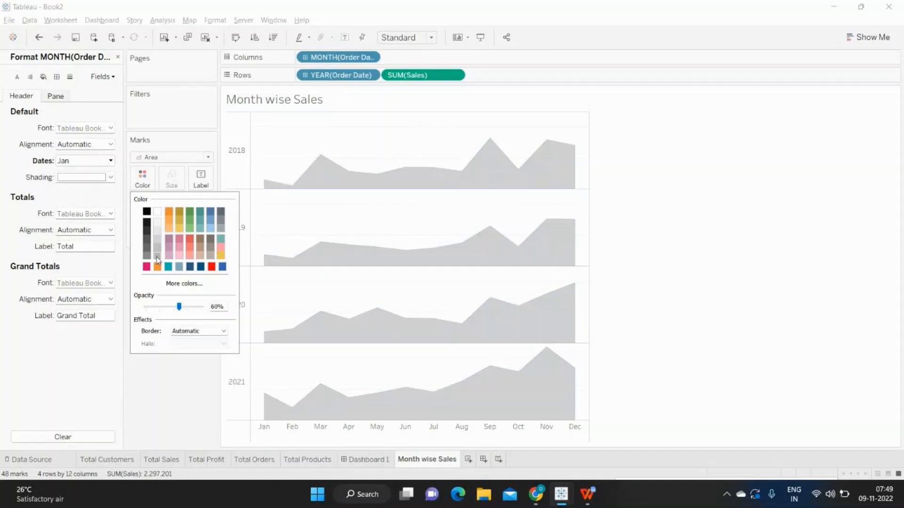
left_click(188, 333)
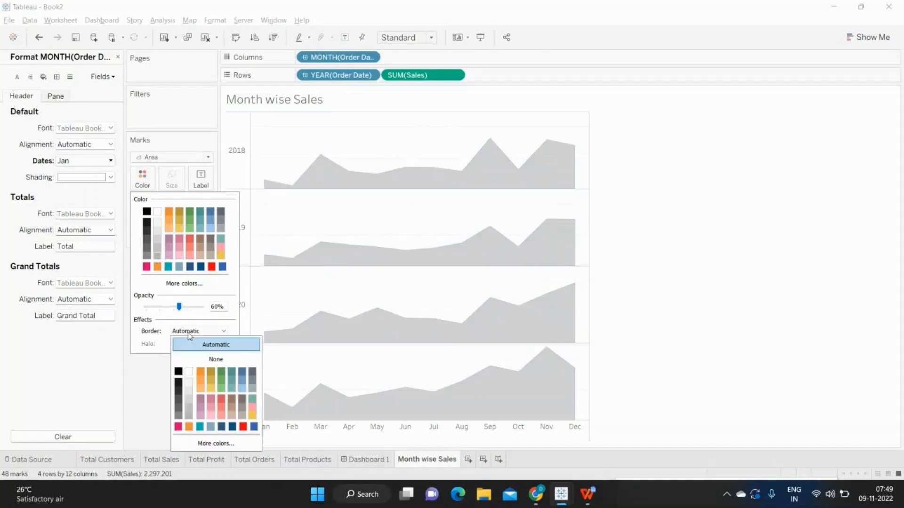
left_click(179, 372)
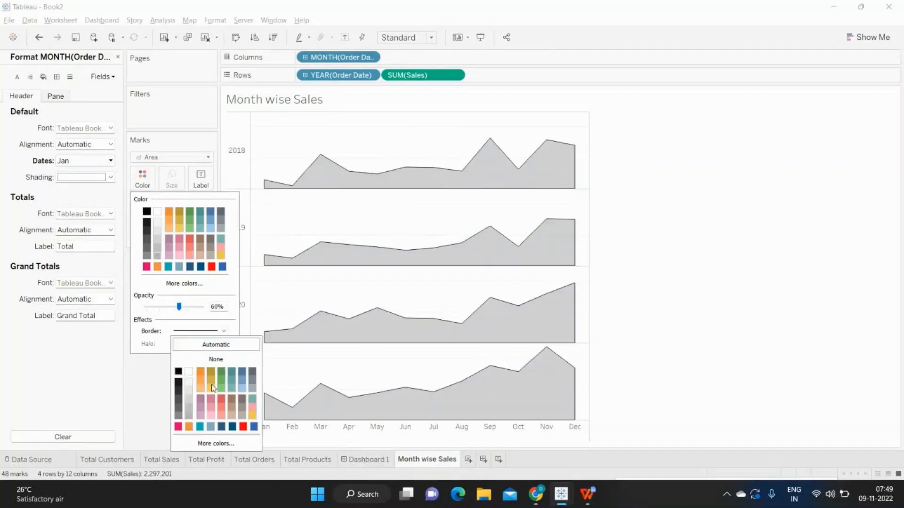
Step: On Dashboard 1, give the Month wise Sales chart a solid dark grey border
left_click(368, 465)
left_click(369, 462)
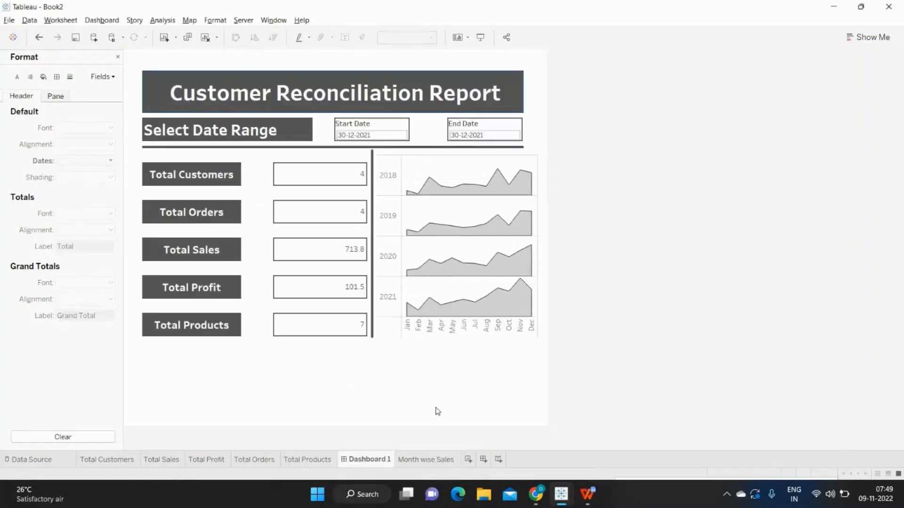
left_click(426, 162)
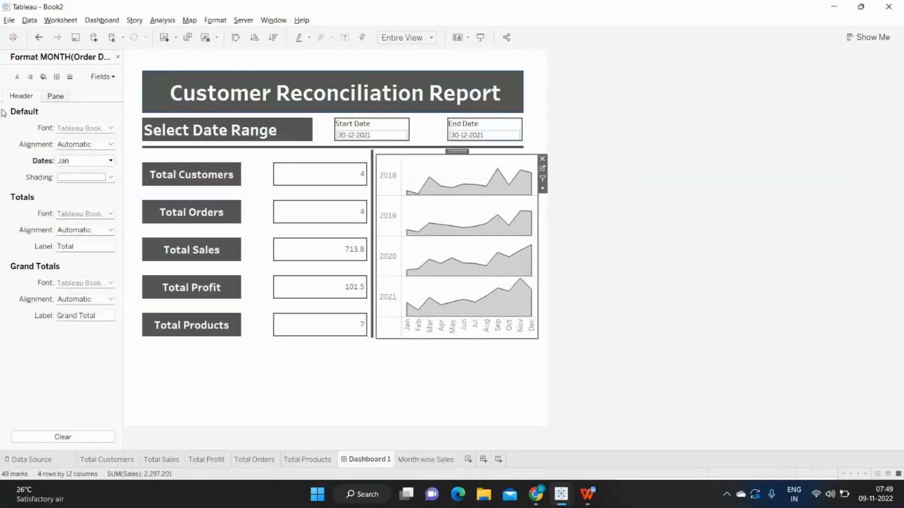
left_click(117, 57)
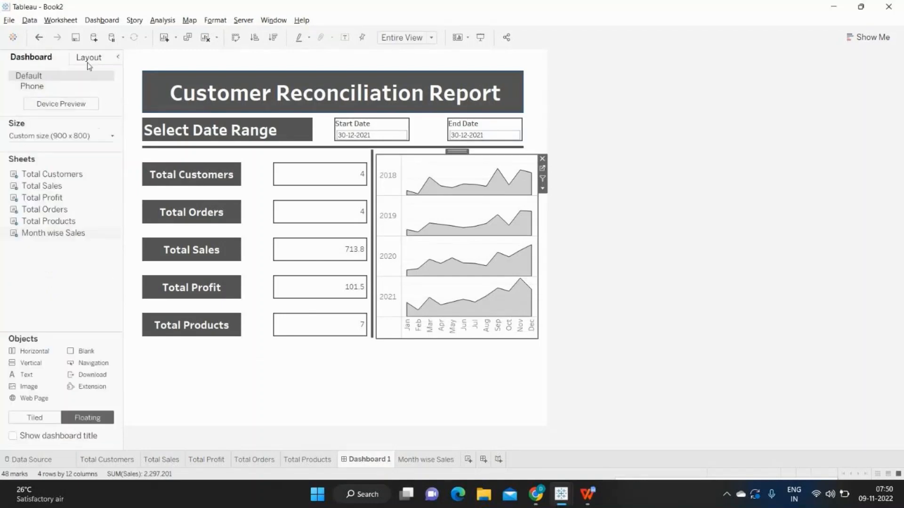
left_click(89, 58)
left_click(56, 250)
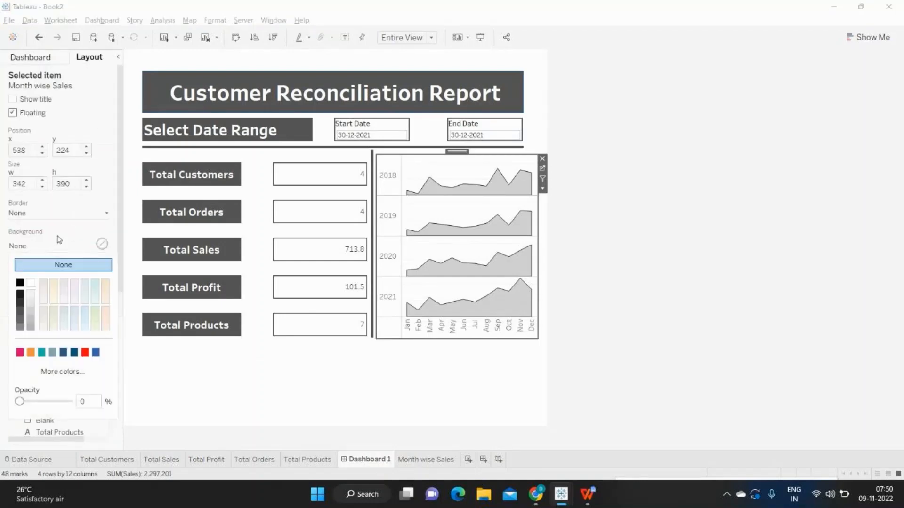
left_click(67, 212)
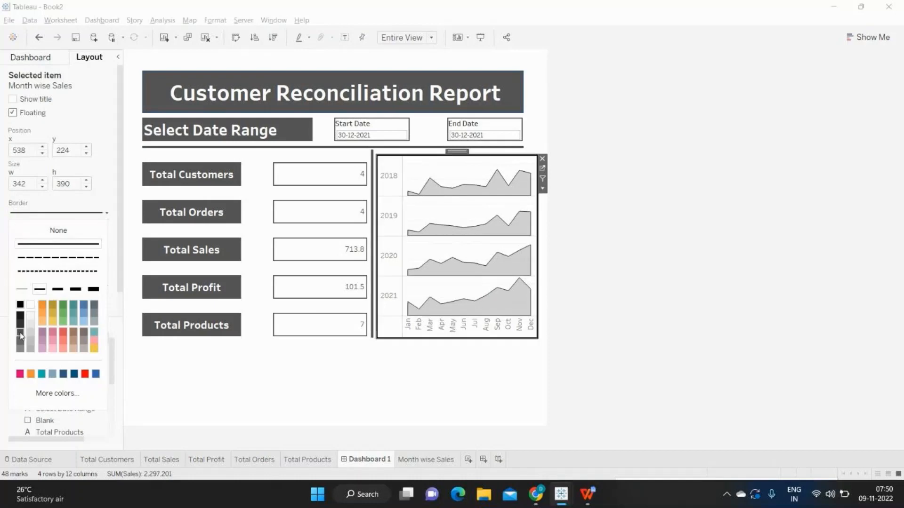
left_click(390, 398)
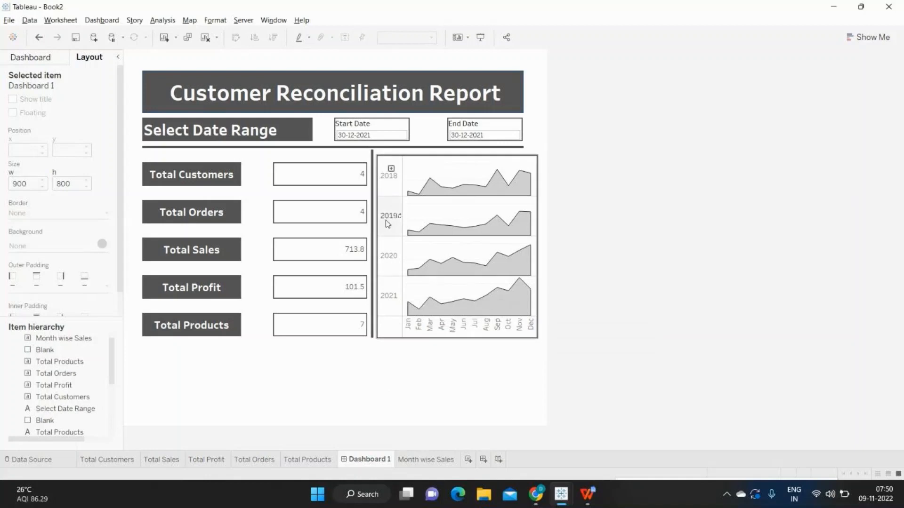
Step: Rename Dashboard 1 as Landing Page and hide all of the worksheets it uses
double_click(368, 459)
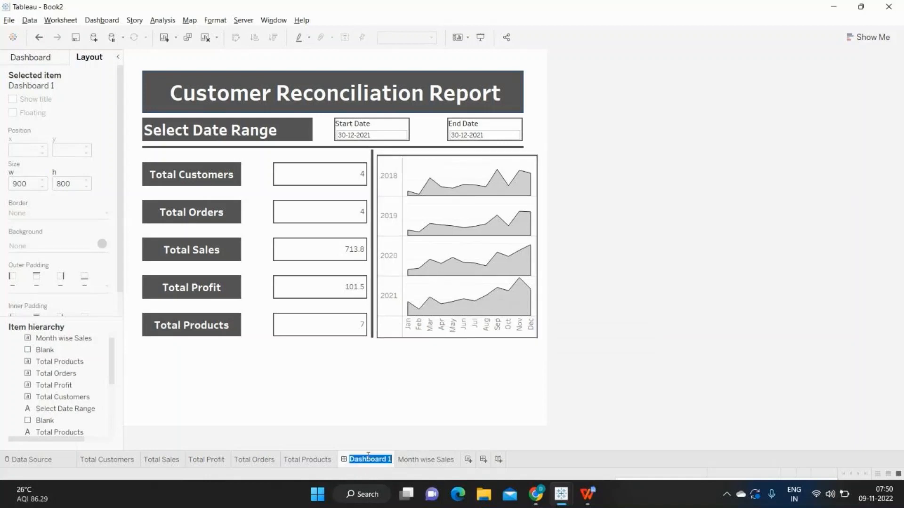
type("Main Page")
key("BackSpace")
key("BackSpace")
key("BackSpace")
key("BackSpace")
key("BackSpace")
key("BackSpace")
key("BackSpace")
key("BackSpace")
key("BackSpace")
type("Landa")
key("BackSpace")
type("ing Page")
key("Return")
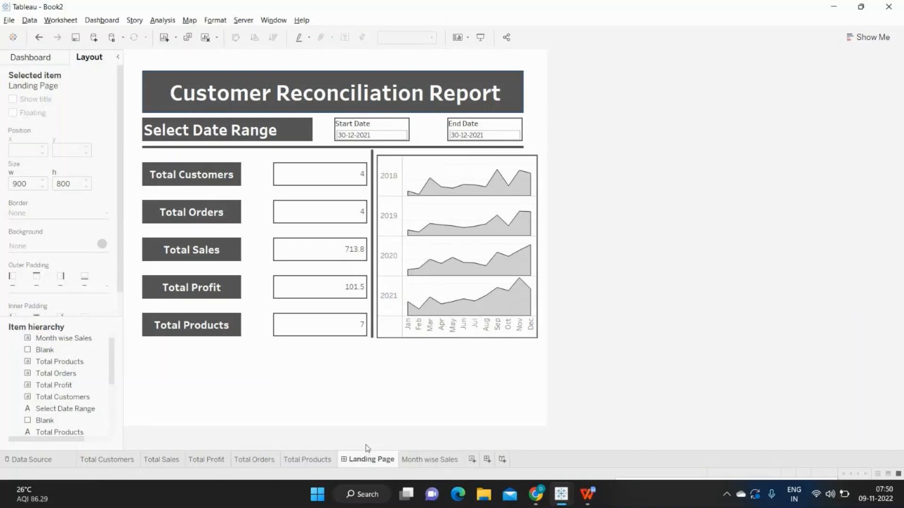
right_click(372, 463)
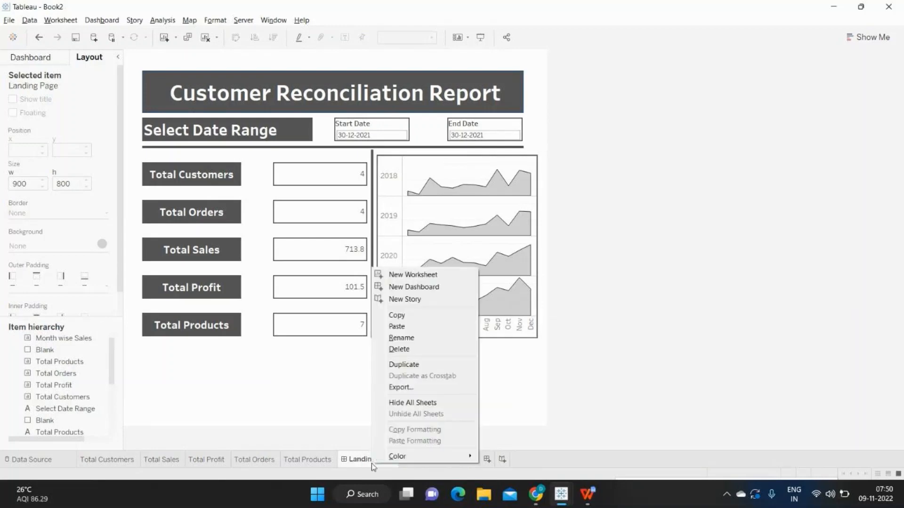
left_click(403, 403)
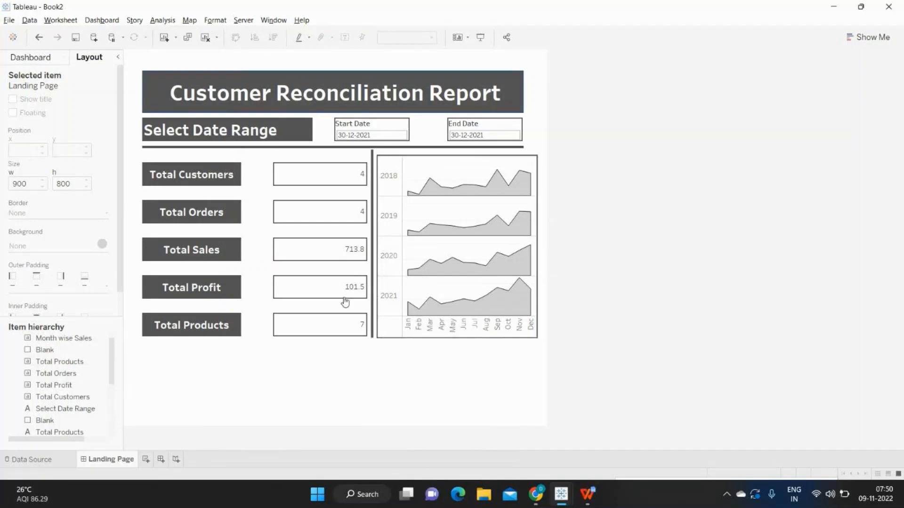
Step: Switch to the Customer Reconciliation Reports workbook and examine its Total Customer Report DB dashboard as the reference for the customer drill-down
left_click(347, 181)
left_click(347, 182)
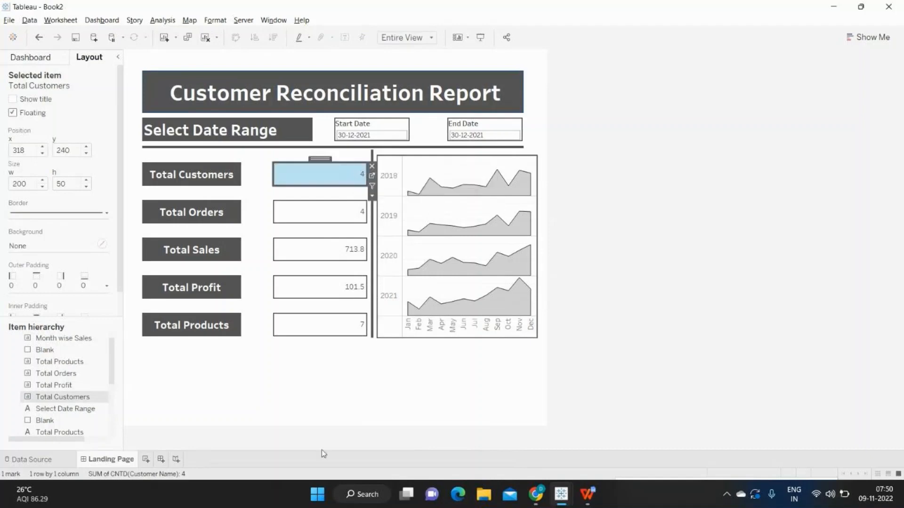
left_click(318, 437)
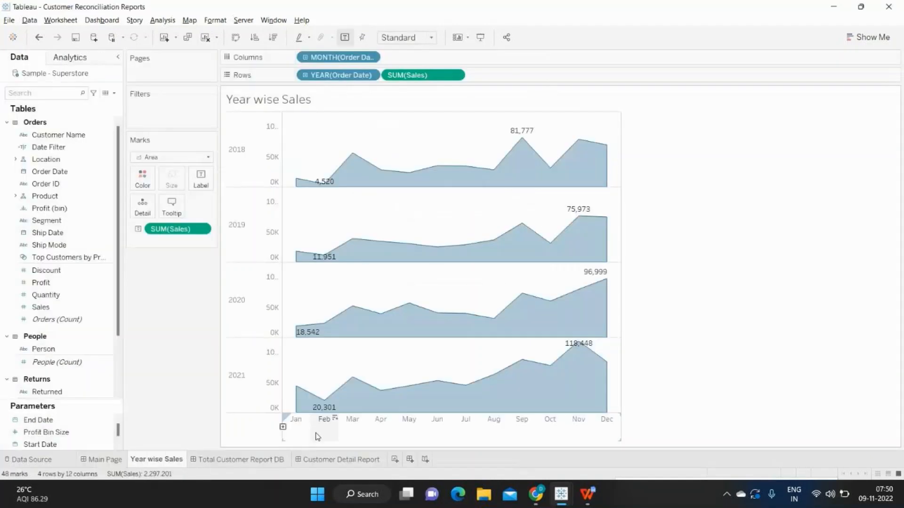
left_click(241, 460)
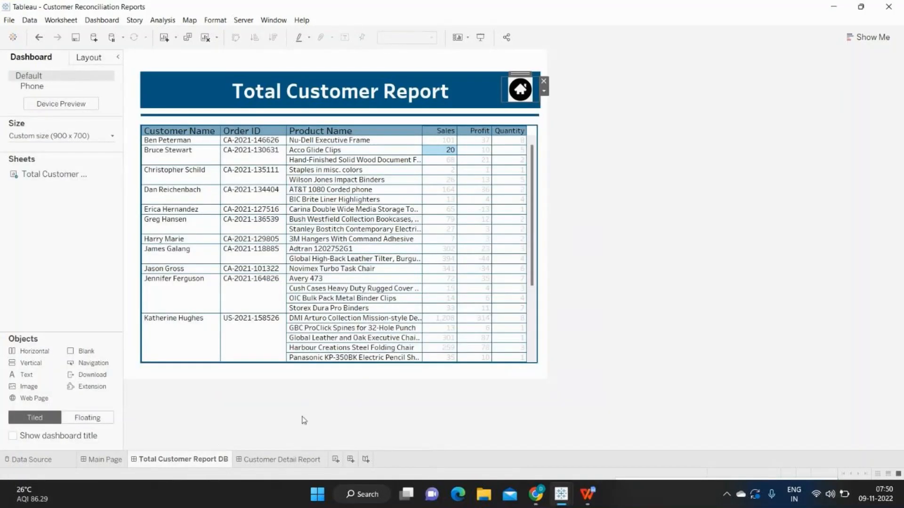
left_click(275, 460)
left_click(201, 460)
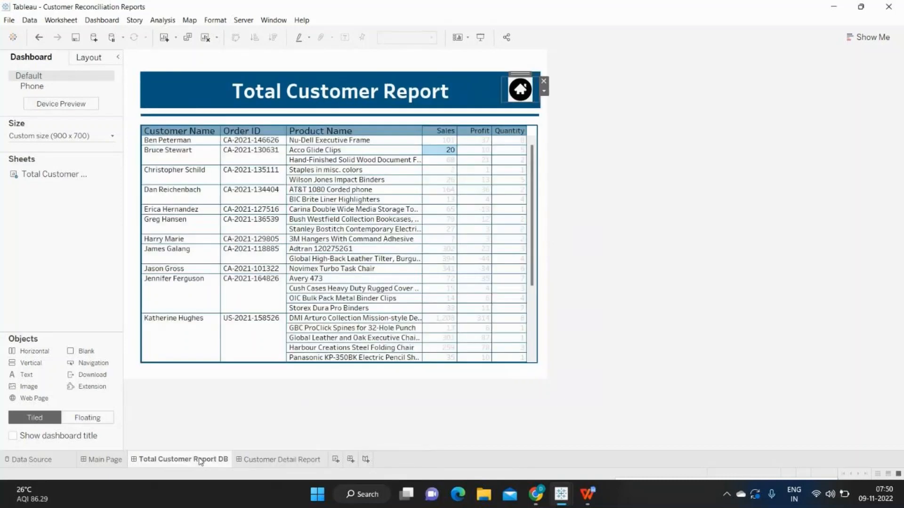
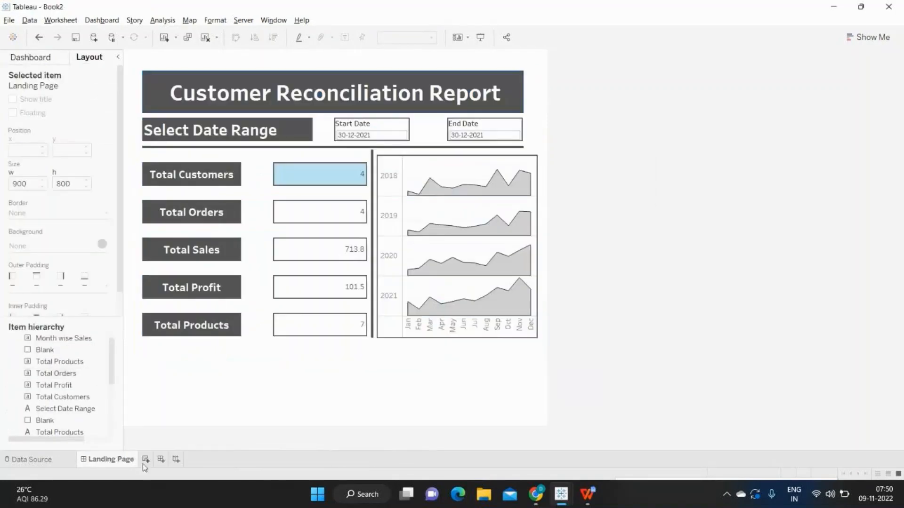
Step: Create a new worksheet named L1 Sheet after the Landing Page dashboard
left_click(145, 459)
double_click(150, 460)
type("Li")
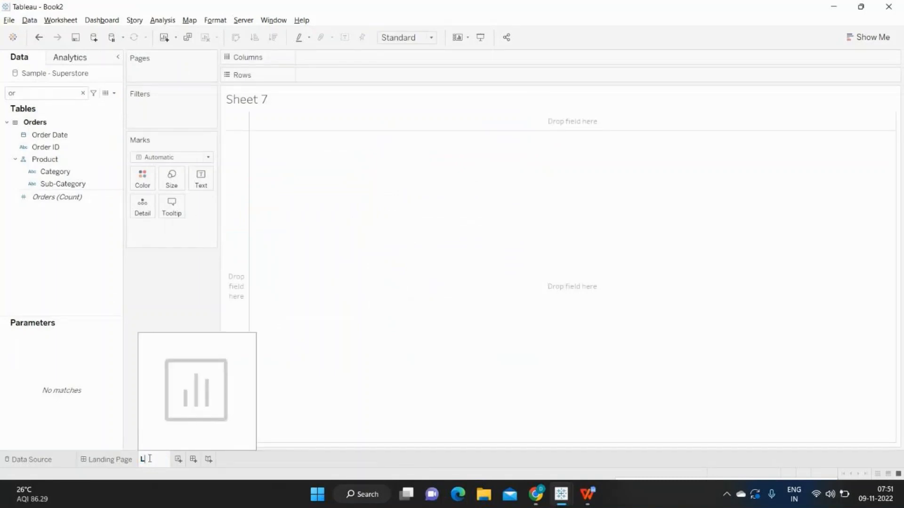
type(" Sheet")
key("Return")
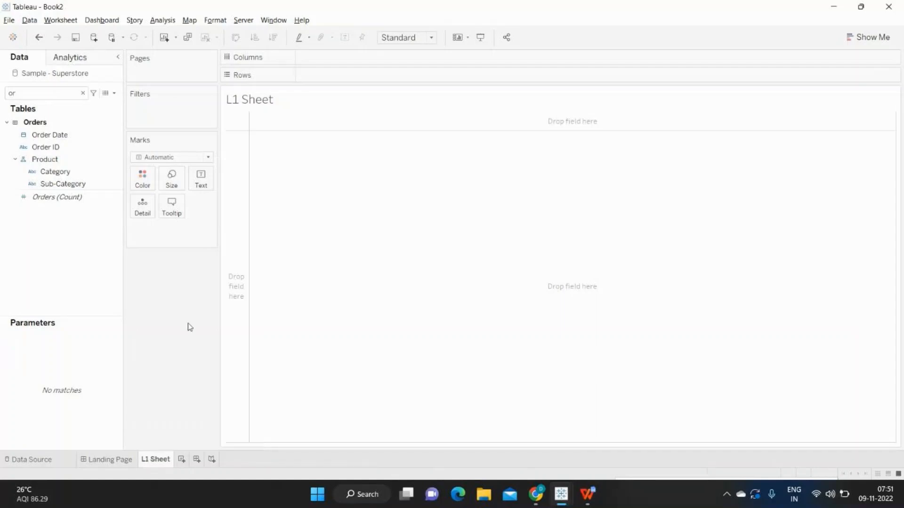
Step: Place the Customer Name and Order ID fields on the rows of the L1 Sheet
key("BackSpace")
key("BackSpace")
type("cus")
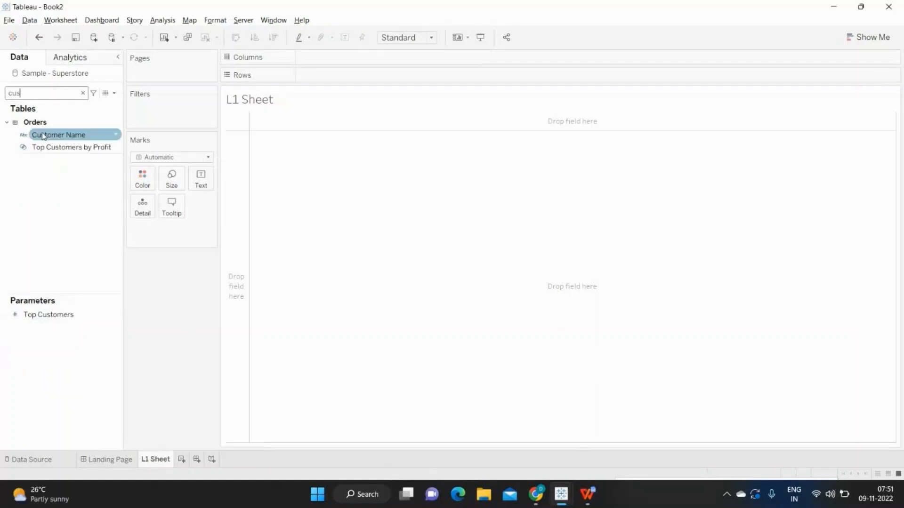
left_click_drag(59, 135, 348, 81)
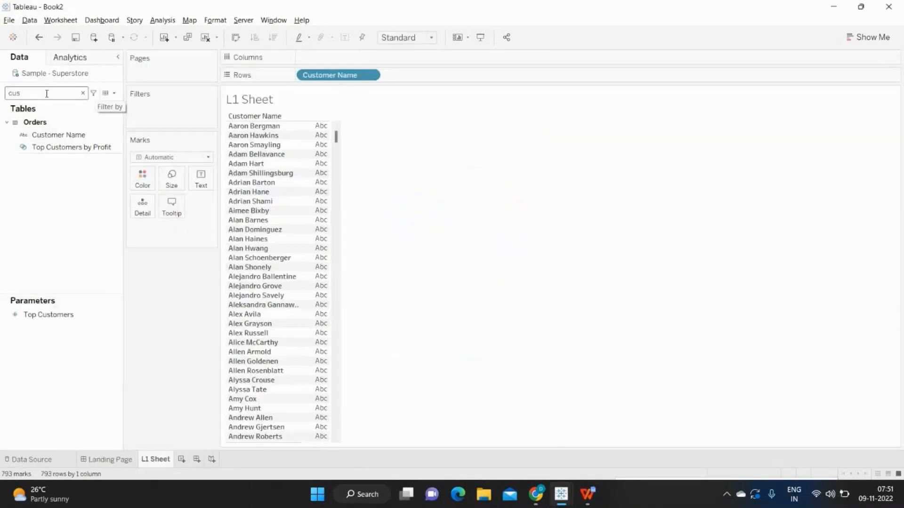
key("BackSpace")
key("BackSpace")
key("BackSpace")
type("or")
left_click_drag(45, 147, 389, 76)
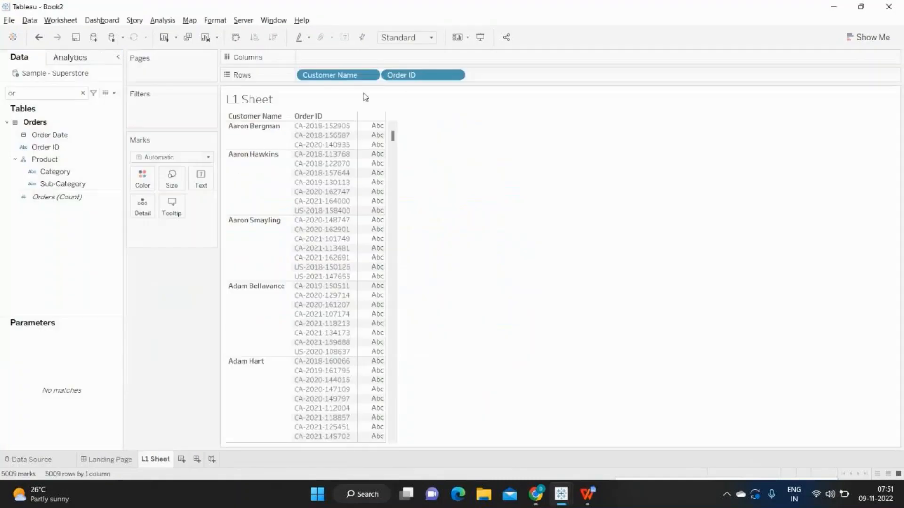
Step: Add the Product Name field to the rows after Order ID
left_click(38, 93)
type("or")
key("BackSpace")
key("BackSpace")
type("pro")
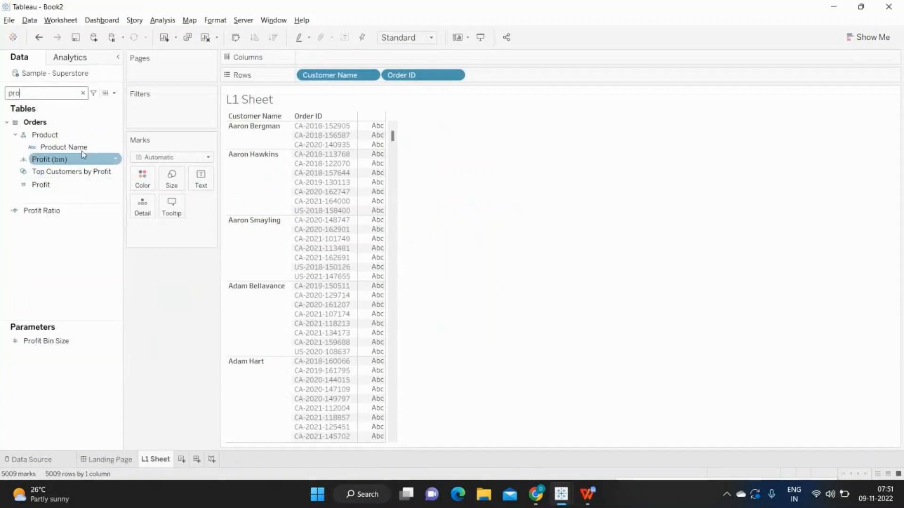
left_click_drag(47, 159, 555, 76)
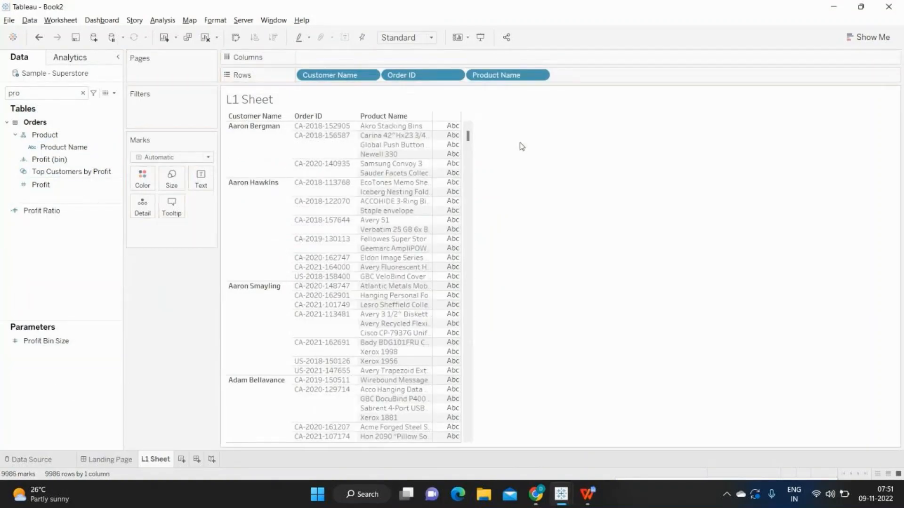
Step: Add the Sales and Profit measures to the rows after Product Name
left_click(41, 97)
key("BackSpace")
key("BackSpace")
key("BackSpace")
type("sa")
left_click_drag(38, 144, 685, 82)
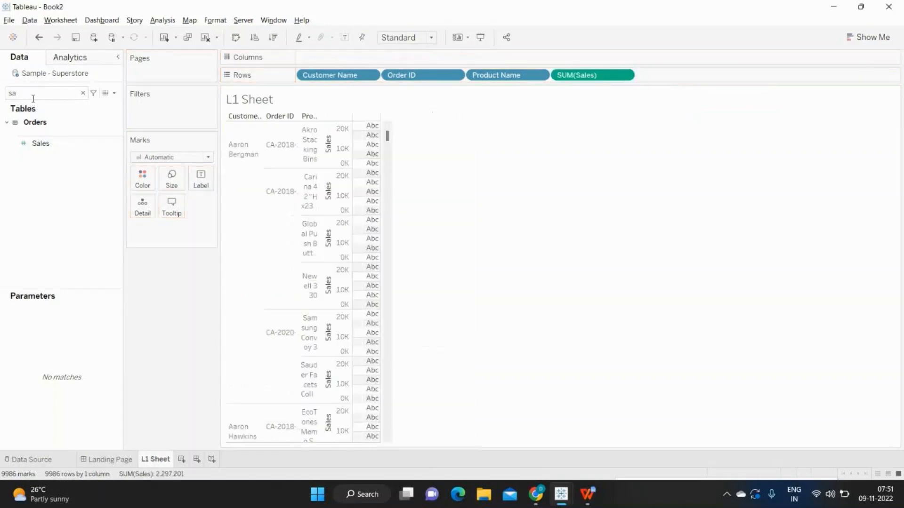
double_click(34, 98)
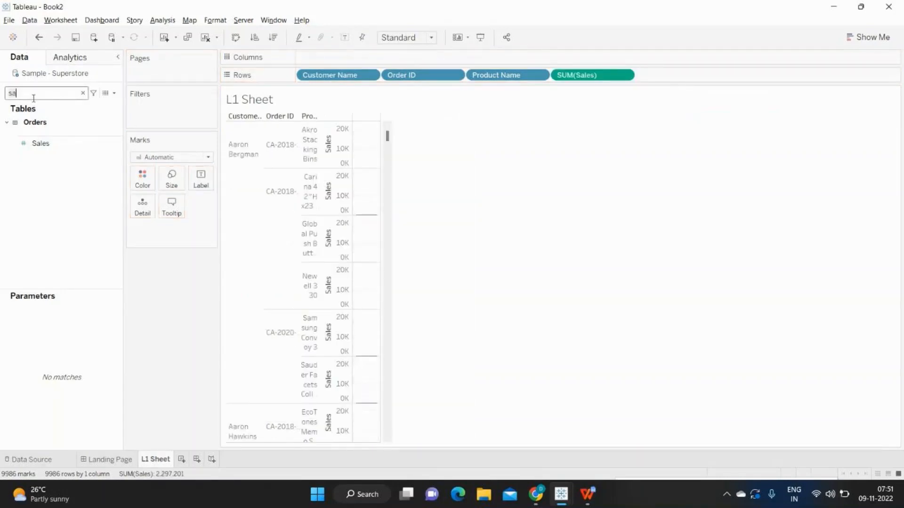
type("pro")
mouse_move(40, 184)
left_mouse_down()
mouse_move(61, 190)
mouse_move(787, 66)
mouse_move(737, 78)
left_mouse_up()
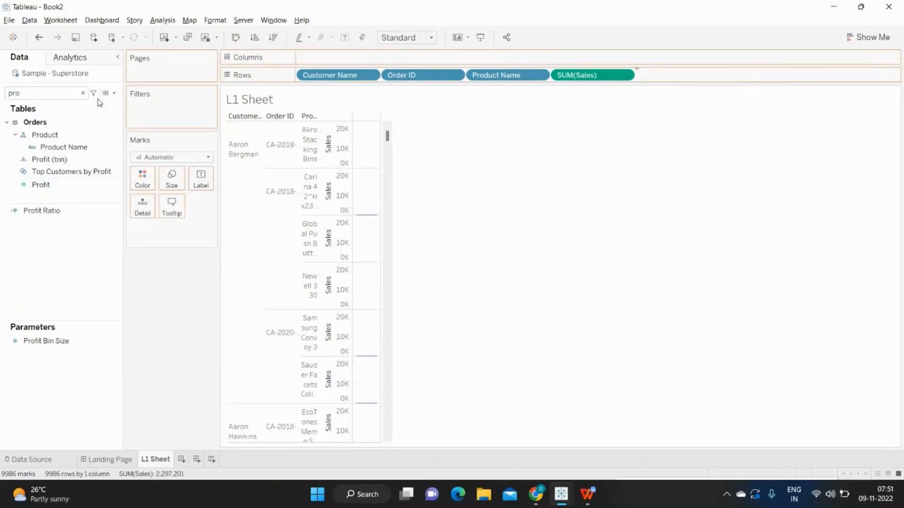
Step: Add the Quantity measure to the rows after Profit
left_click(59, 89)
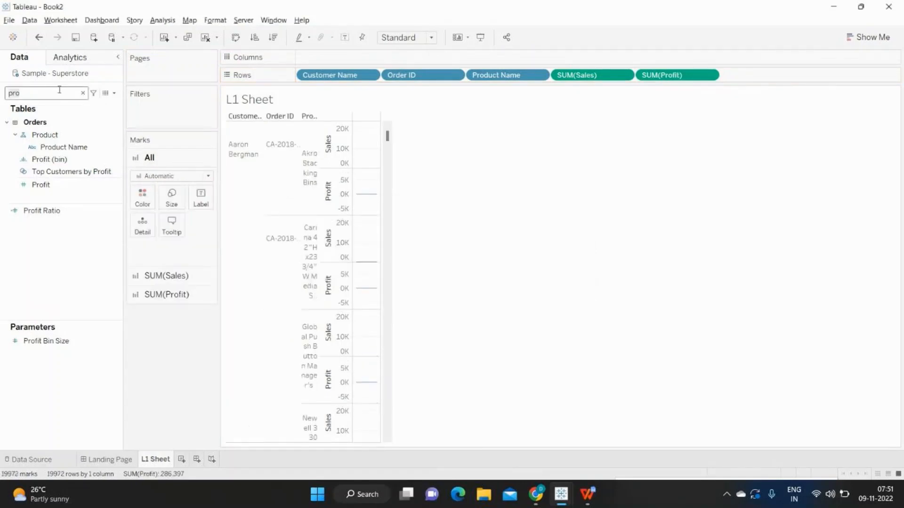
key("BackSpace")
key("BackSpace")
key("BackSpace")
type("q")
left_click_drag(45, 143, 774, 79)
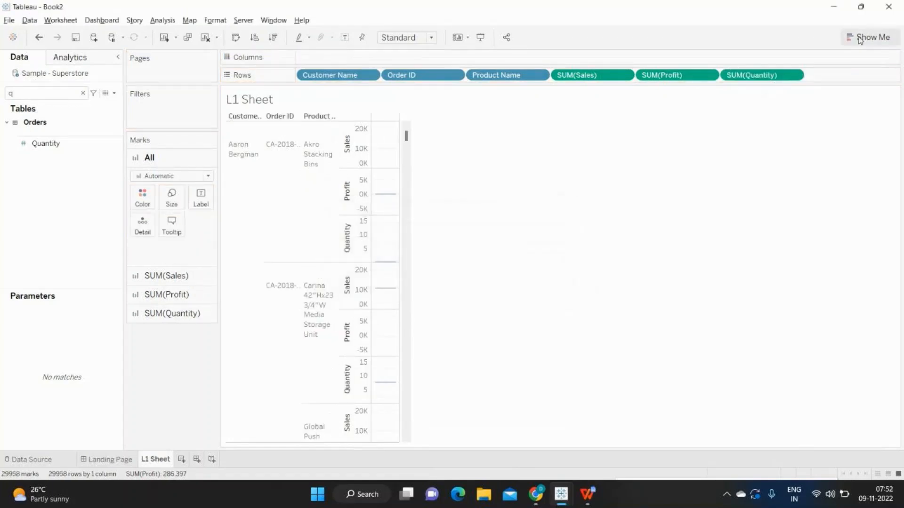
Step: Convert the view to a text table and move Product Name from the columns to the rows after Order ID
left_click(859, 40)
left_click(806, 71)
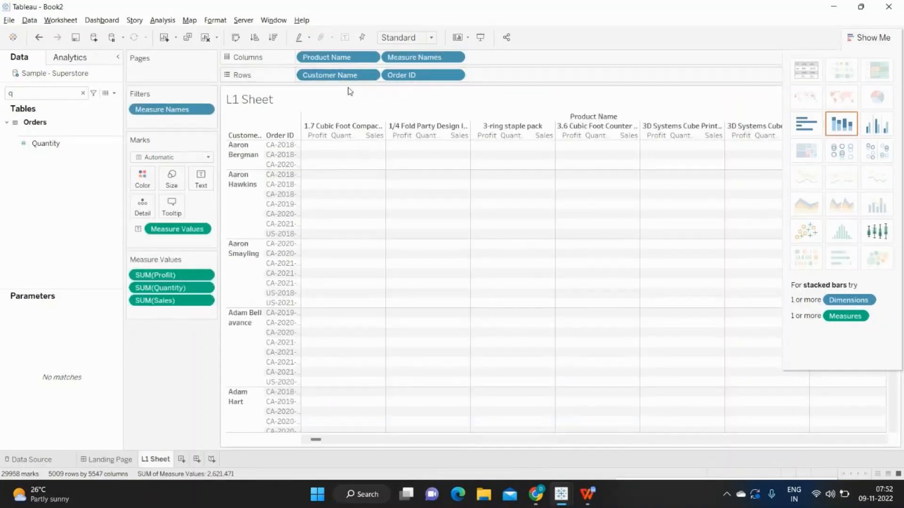
left_click_drag(329, 57, 502, 79)
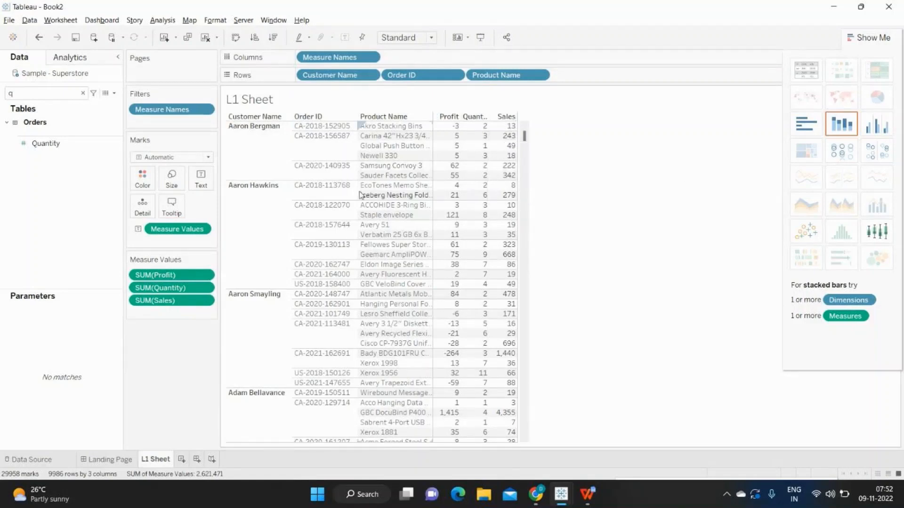
Step: Create a new dashboard named Total Customer Report-L1
left_click(186, 462)
double_click(195, 458)
type("T")
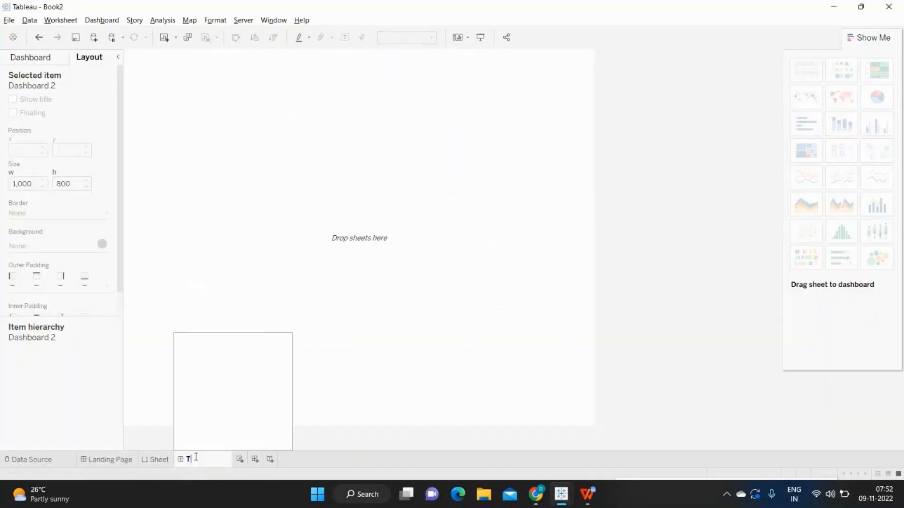
type("otal Custom")
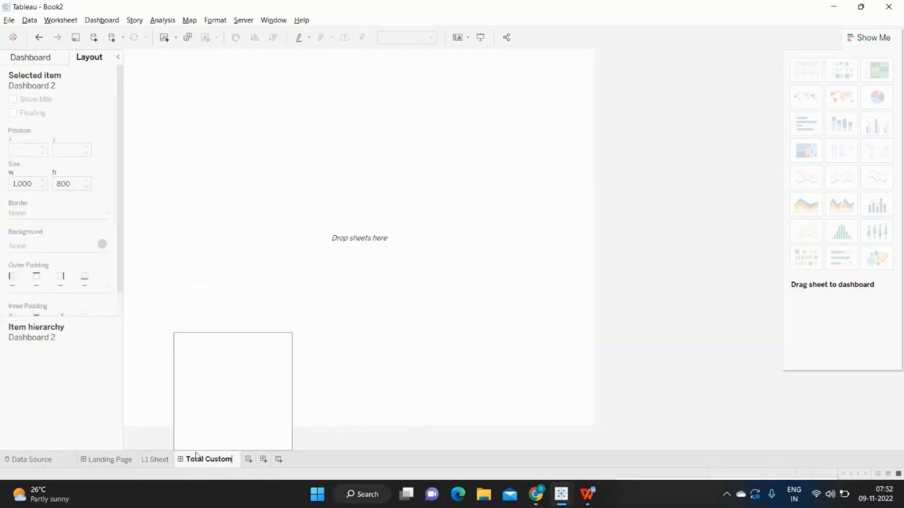
type("er Report-L1")
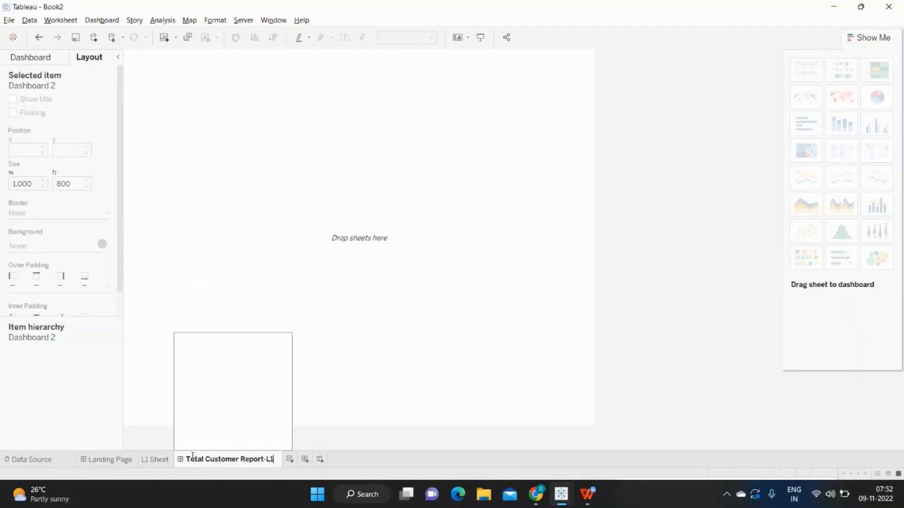
key("Return")
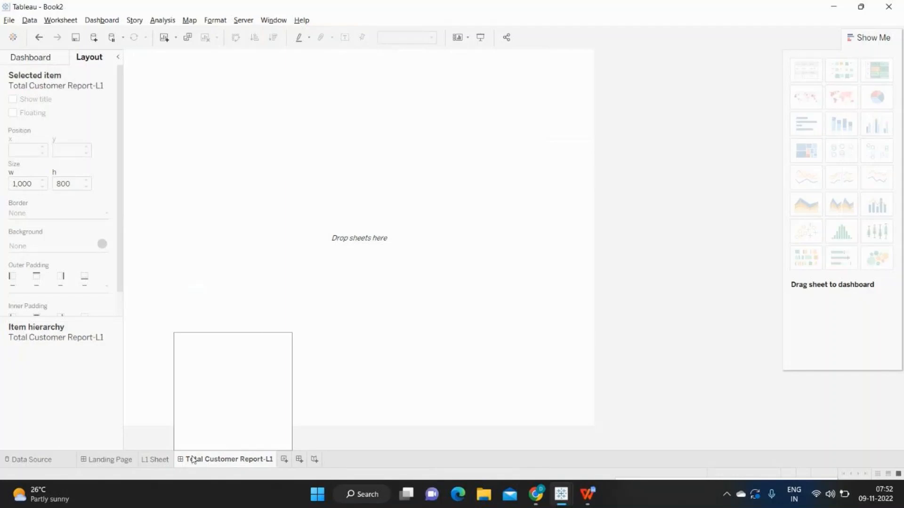
Step: Change the new dashboard's name to Total Customer Report-L2
double_click(263, 464)
left_click(273, 461)
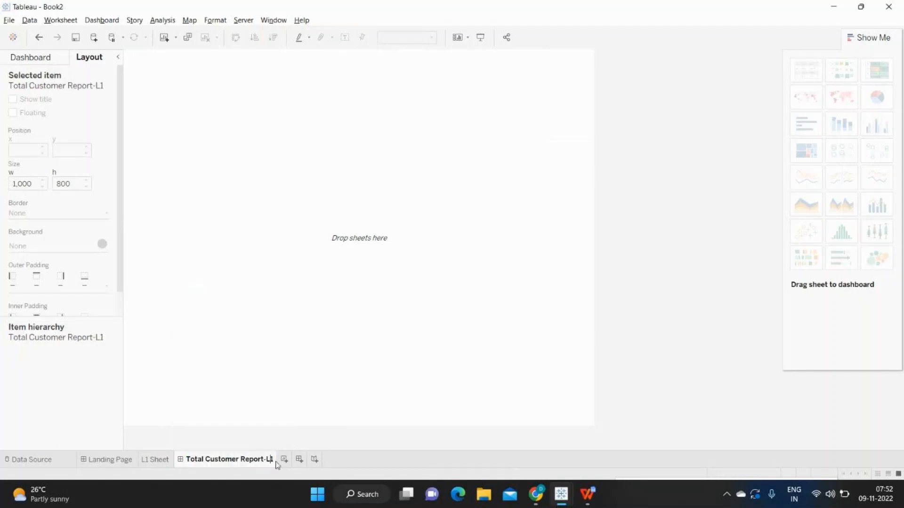
type("2")
key("Return")
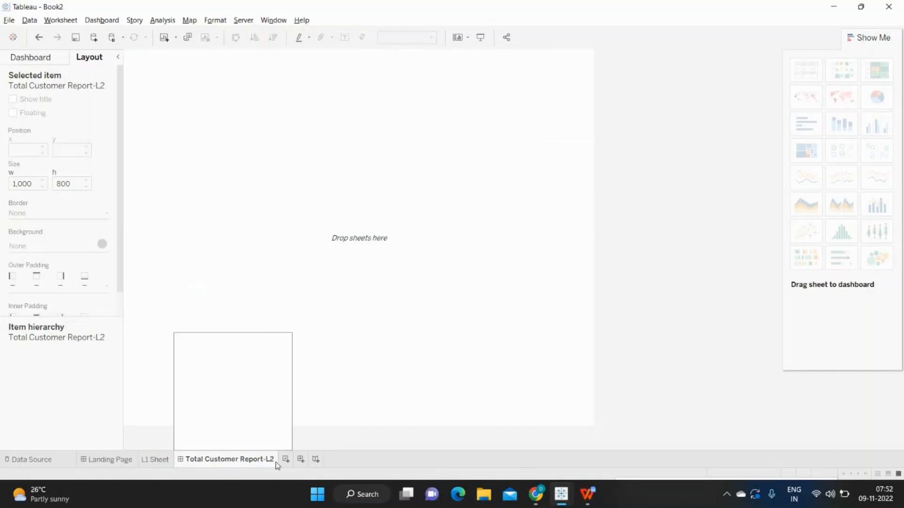
Step: Rename the customer detail worksheet as L2 Sheet
left_click(145, 461)
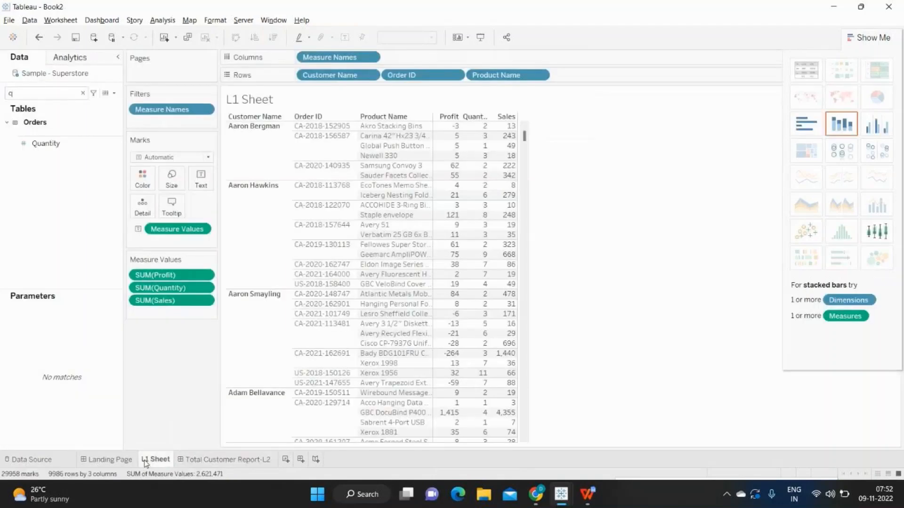
type("2")
key("Return")
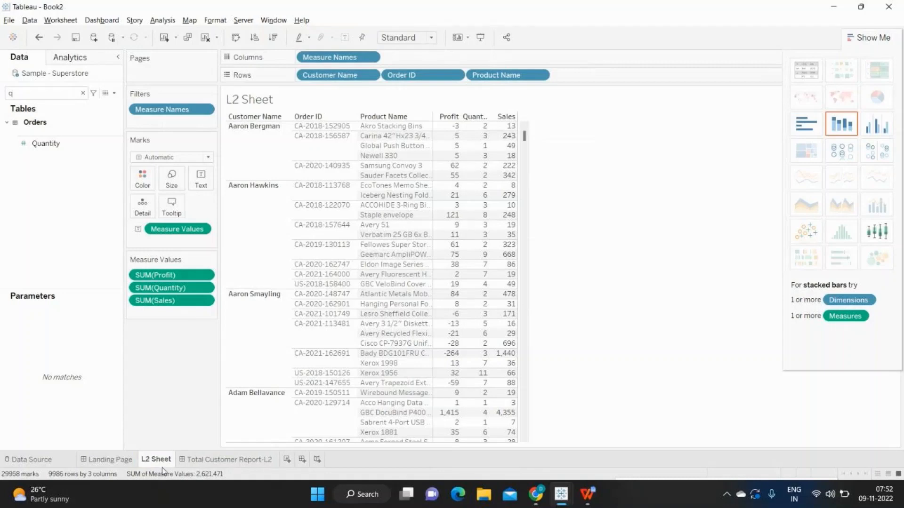
Step: Set the Total Customer Report-L2 dashboard to a fixed custom size of 900 x 800 px, matching the Landing Page
left_click(230, 461)
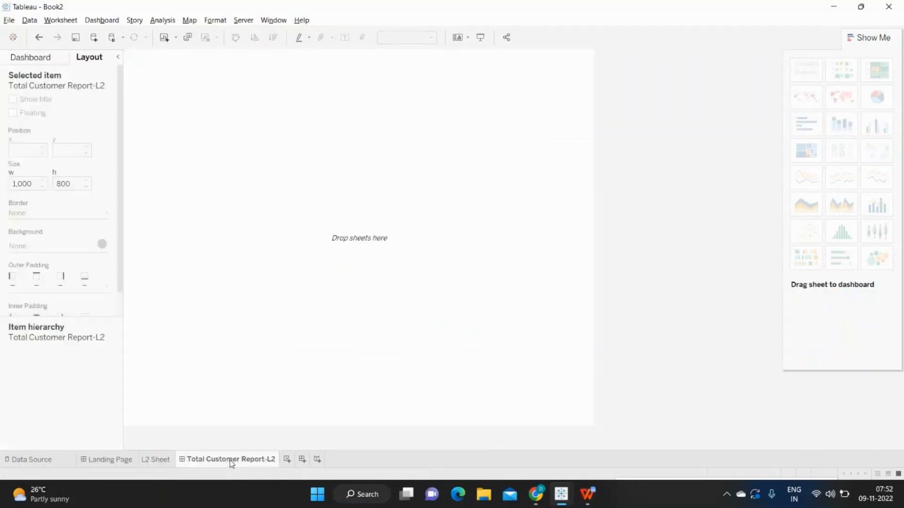
left_click(41, 59)
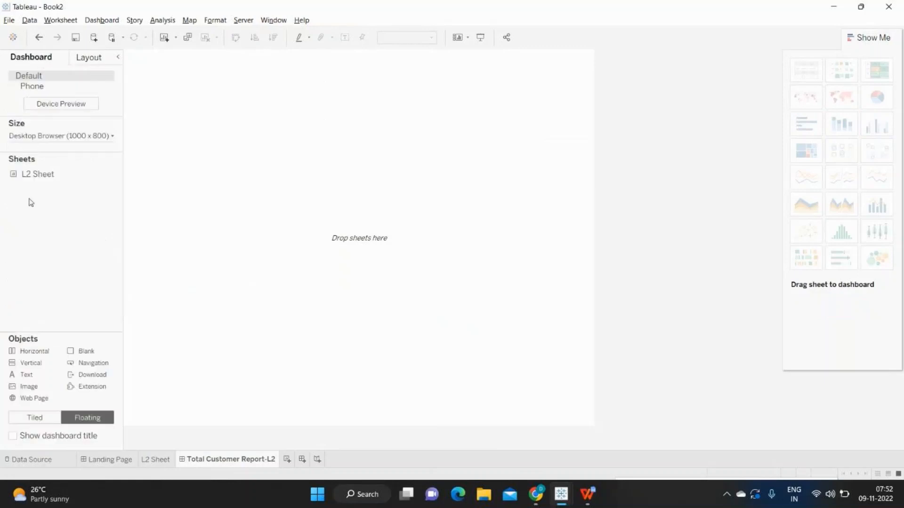
left_click_drag(29, 375, 10, 235)
left_click(113, 461)
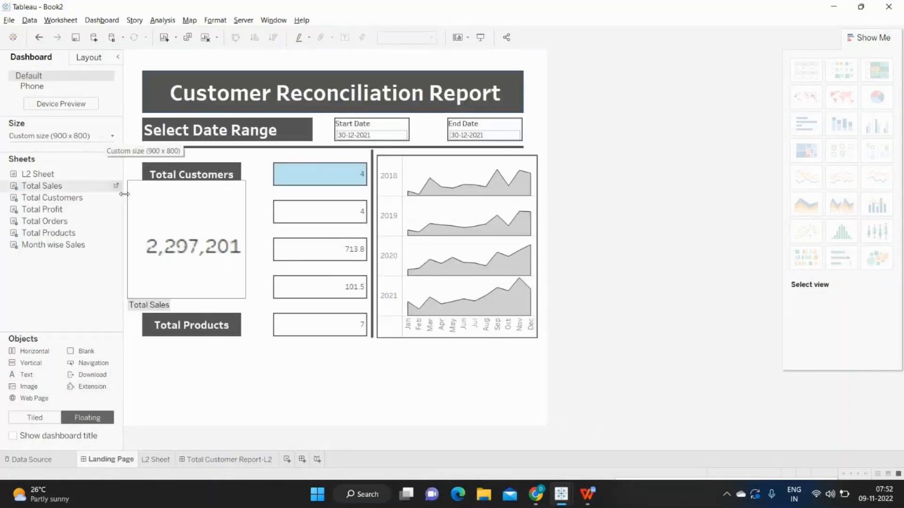
left_click(195, 459)
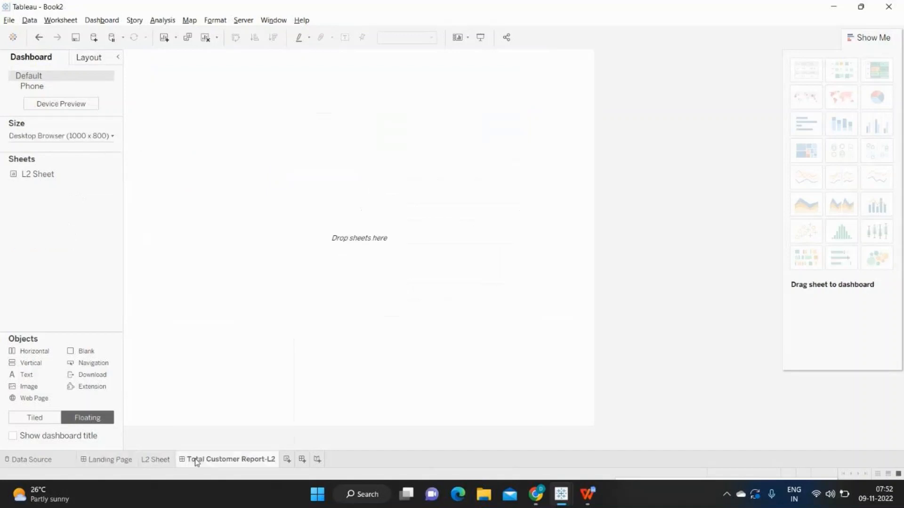
left_click(53, 136)
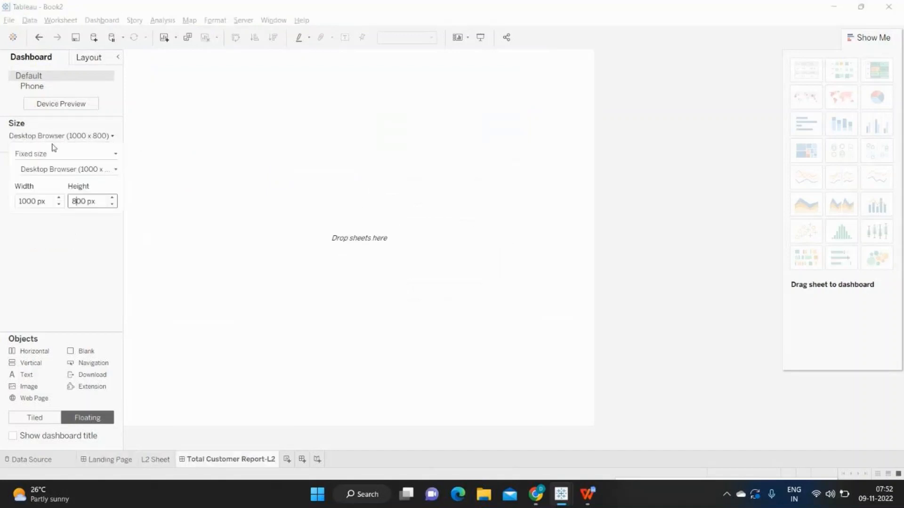
left_click(58, 204)
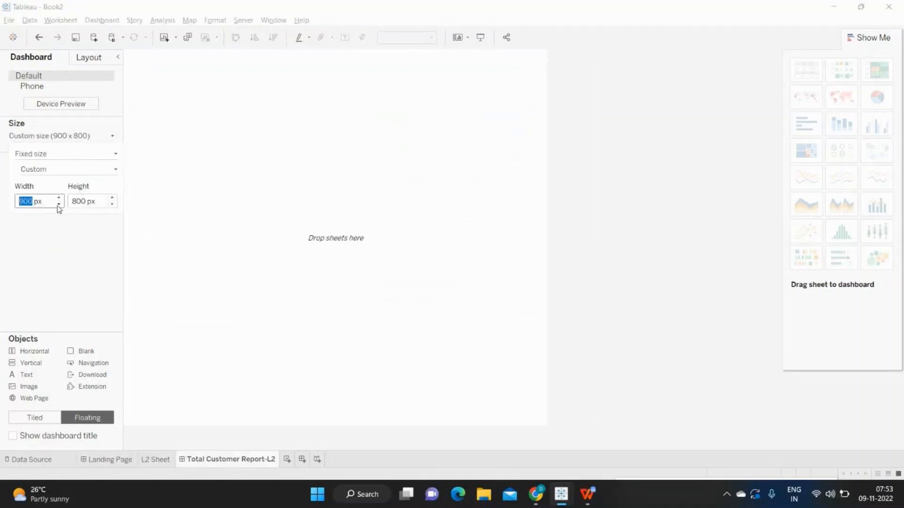
Step: Examine the position and size settings of the Customer Reconciliation Report title on the Landing Page
left_click(117, 461)
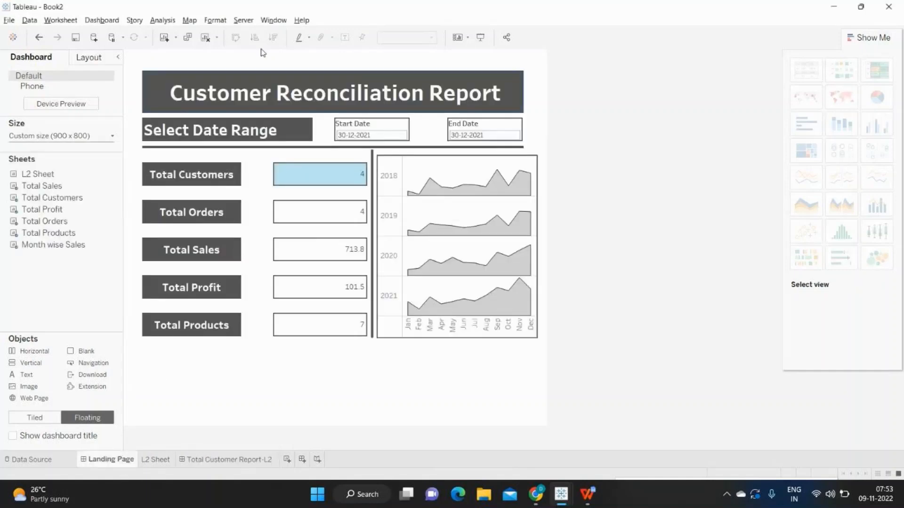
left_click(231, 101)
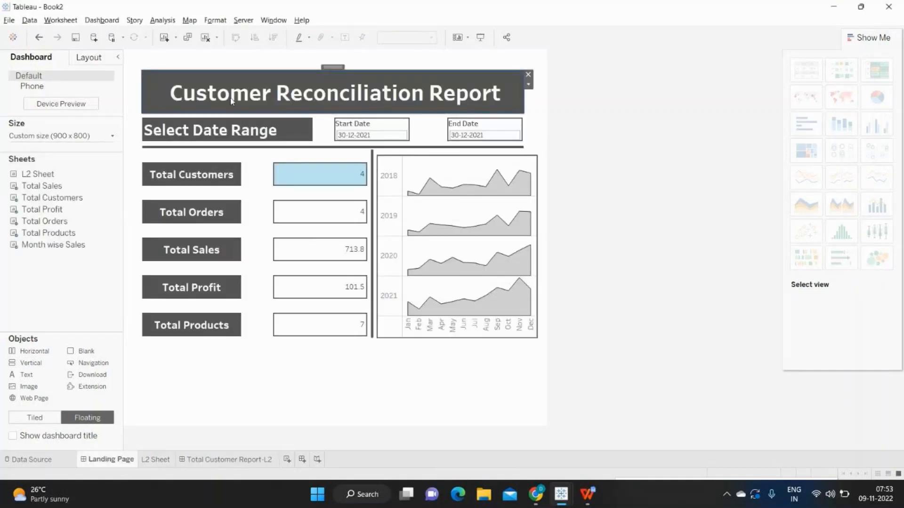
left_click(93, 55)
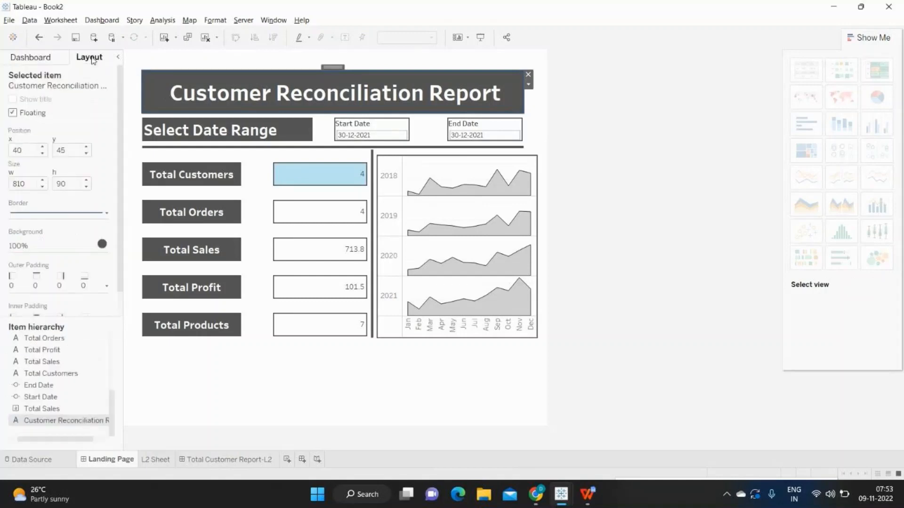
left_click(25, 155)
left_click(61, 150)
left_click(42, 180)
left_click(67, 184)
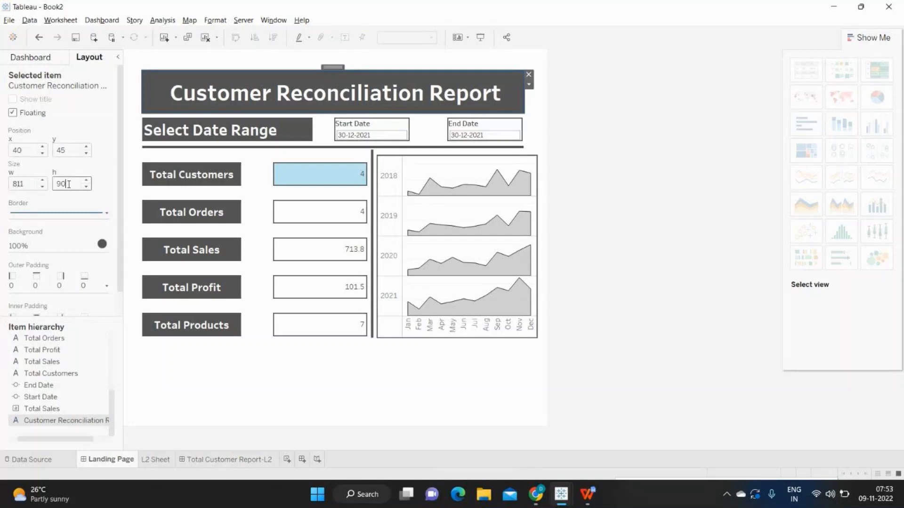
Step: Add a floating text object reading "Total Customer Report Level 2" near the top of the Total Customer Report-L2 dashboard
left_click(157, 464)
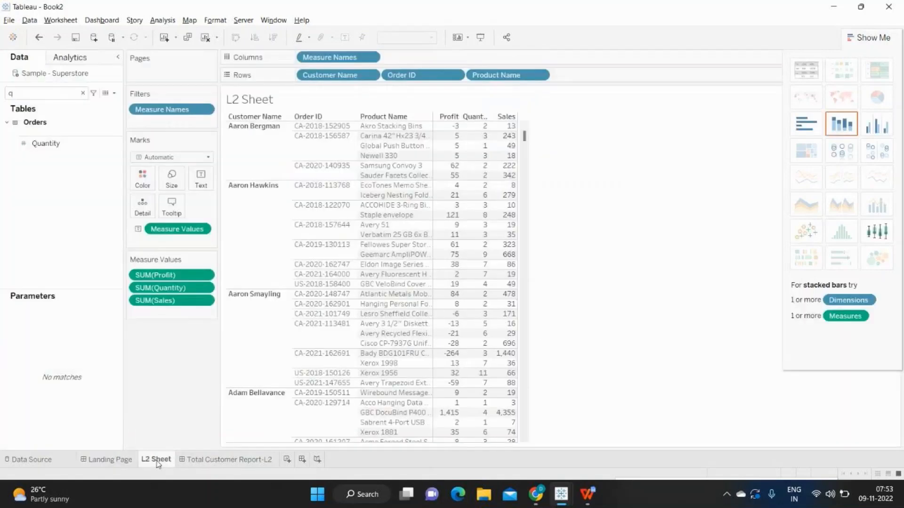
left_click(244, 461)
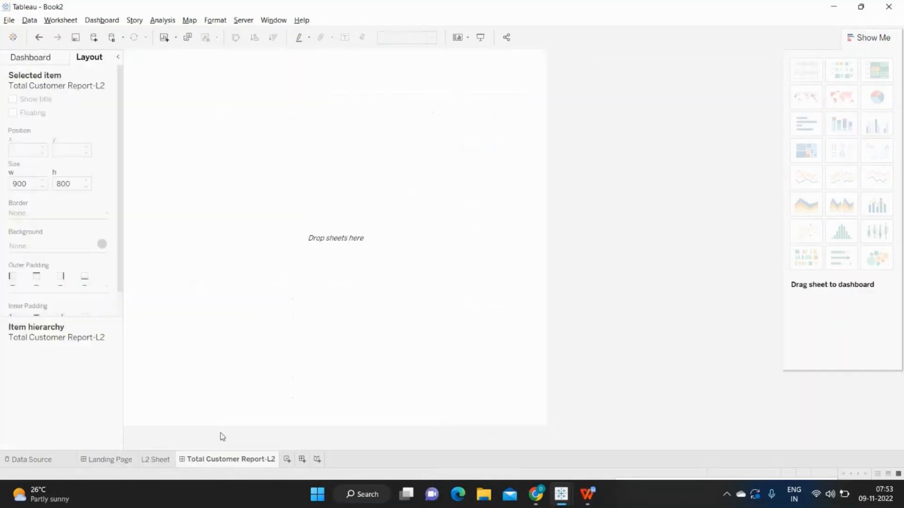
left_click(22, 60)
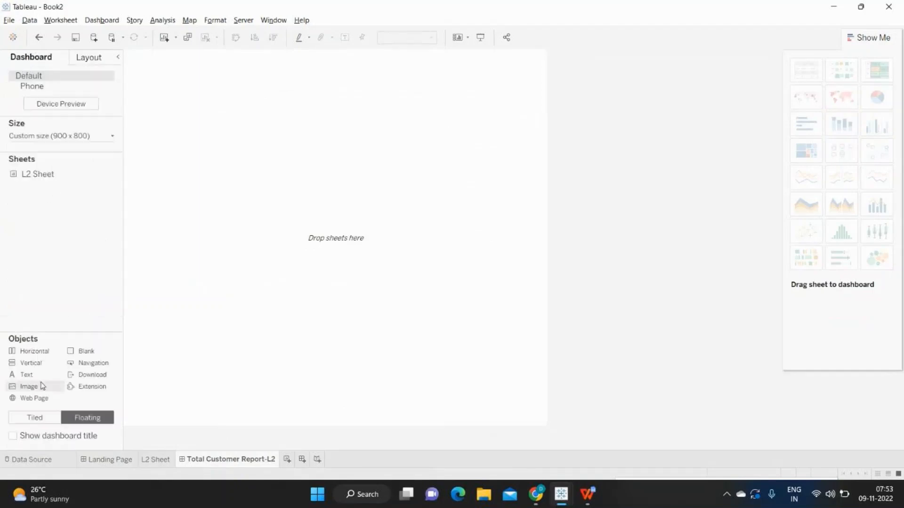
left_click_drag(28, 375, 150, 73)
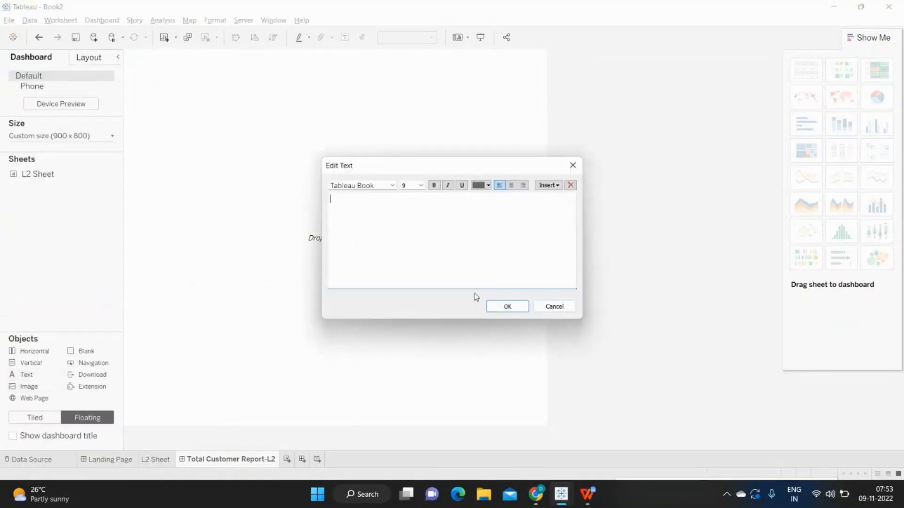
type("Total Customer Report Level 2")
Step: Format the whole title text as white, bold, size 28 in the Tableau Bold font and apply it
key("ctrl+a")
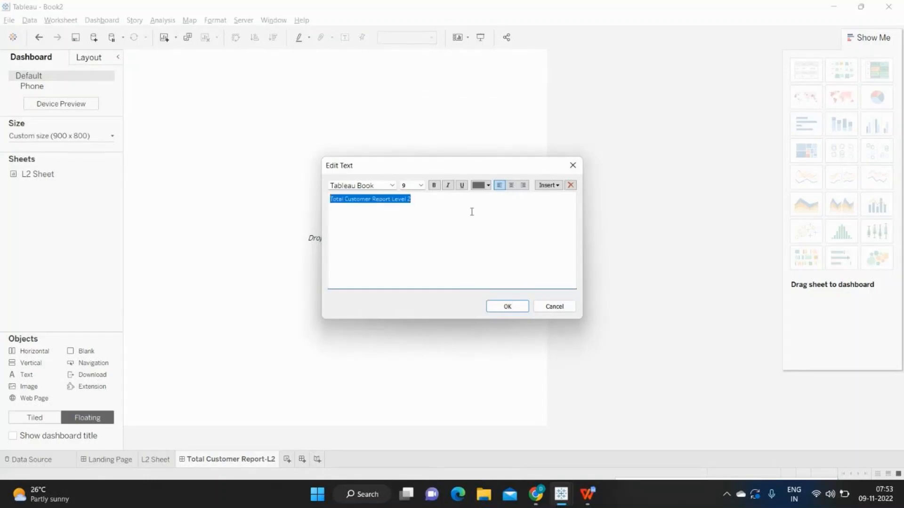
left_click(479, 185)
left_click(489, 197)
left_click(434, 186)
left_click(421, 186)
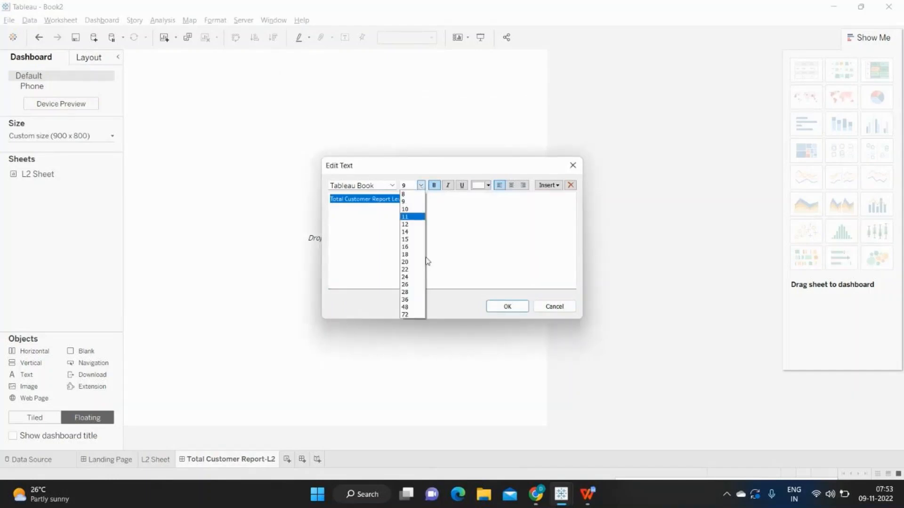
left_click(410, 293)
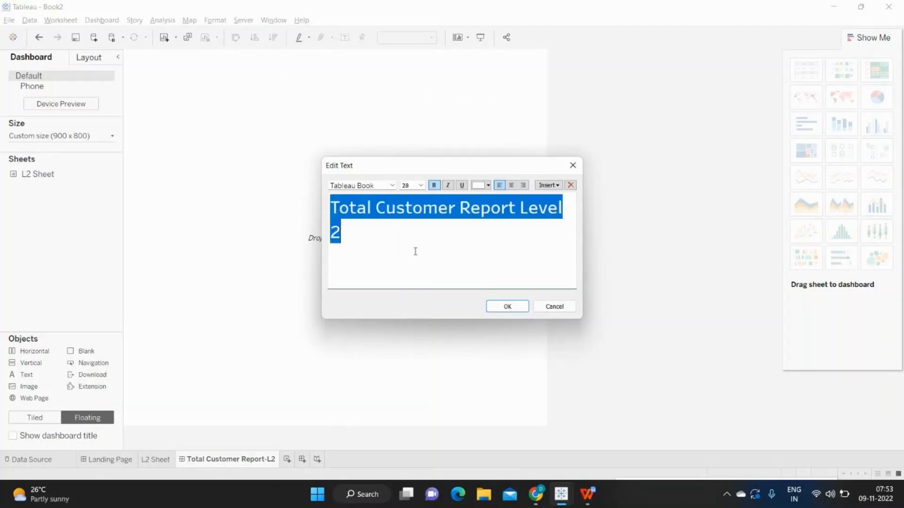
left_click(393, 186)
left_click(384, 208)
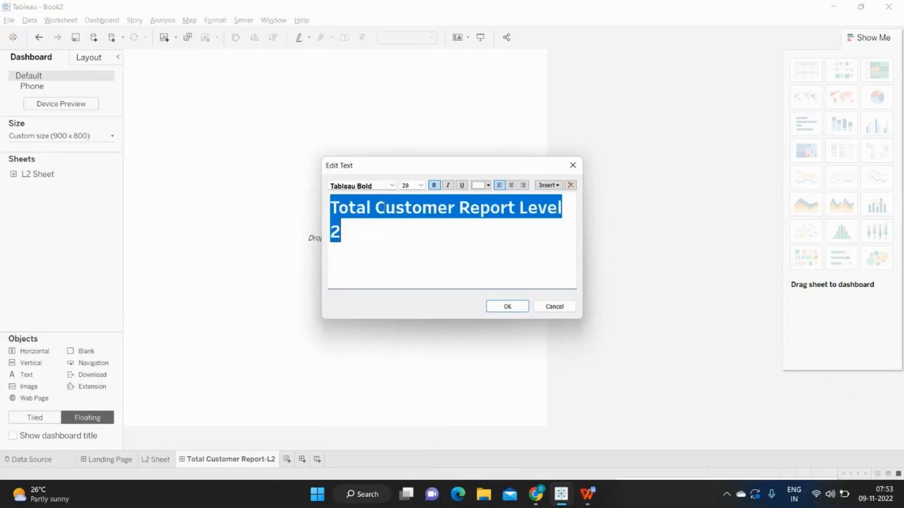
left_click(507, 306)
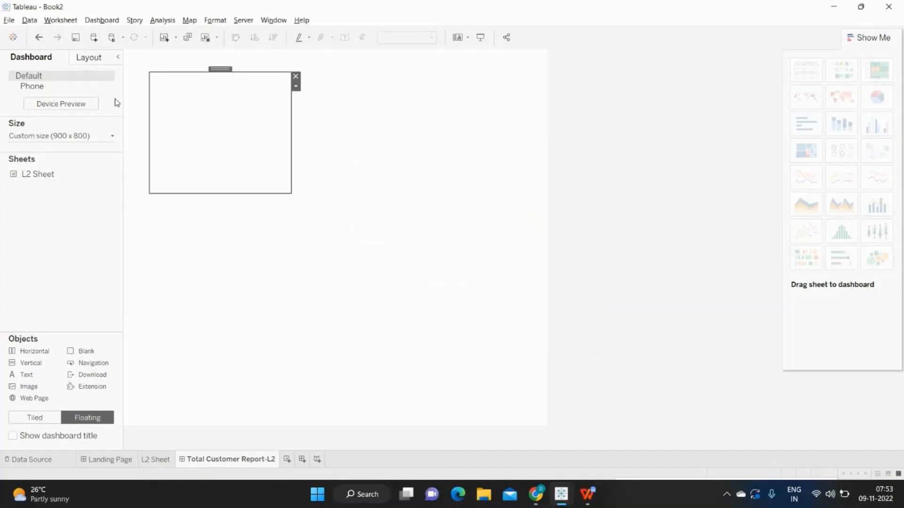
Step: Position the title text object at x 40 and y 45
left_click(89, 57)
left_click(29, 151)
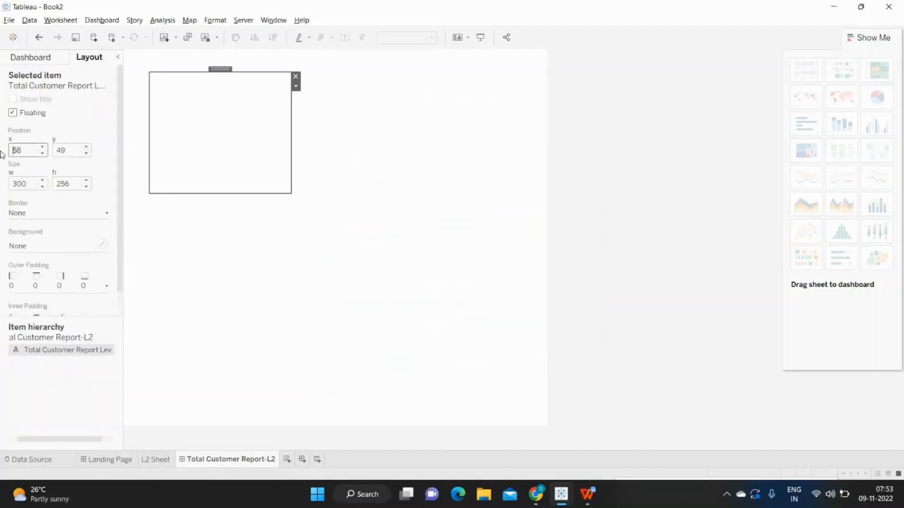
type("40")
key("Return")
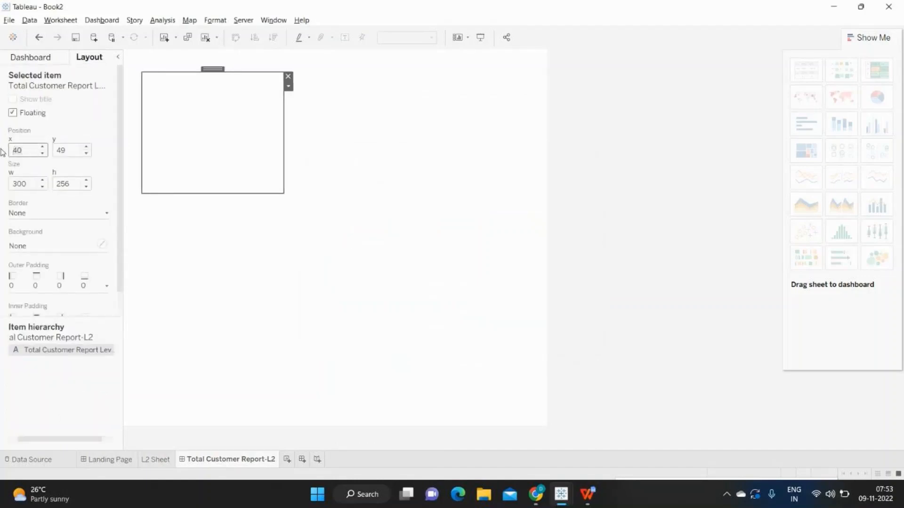
left_click(58, 150)
key("Return")
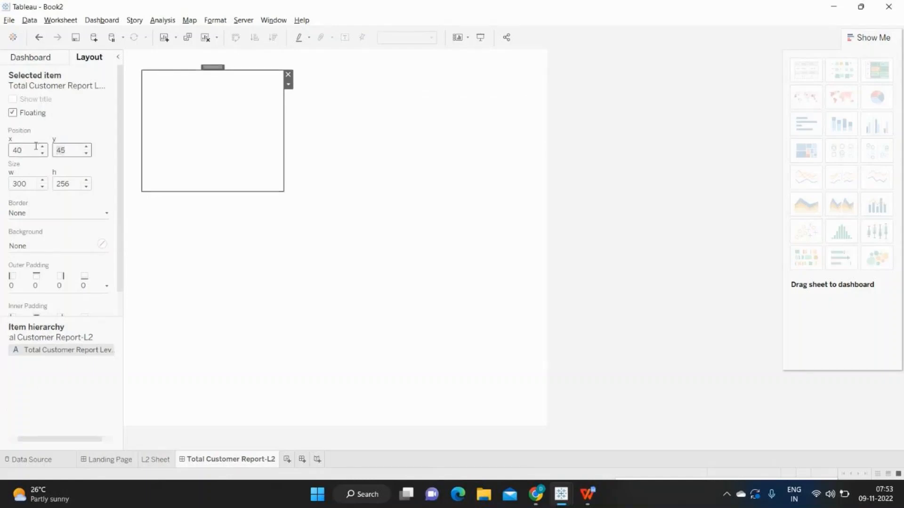
Step: Set the title object's width to 810 and height to 90, and give it a dark grey background
left_click(32, 181)
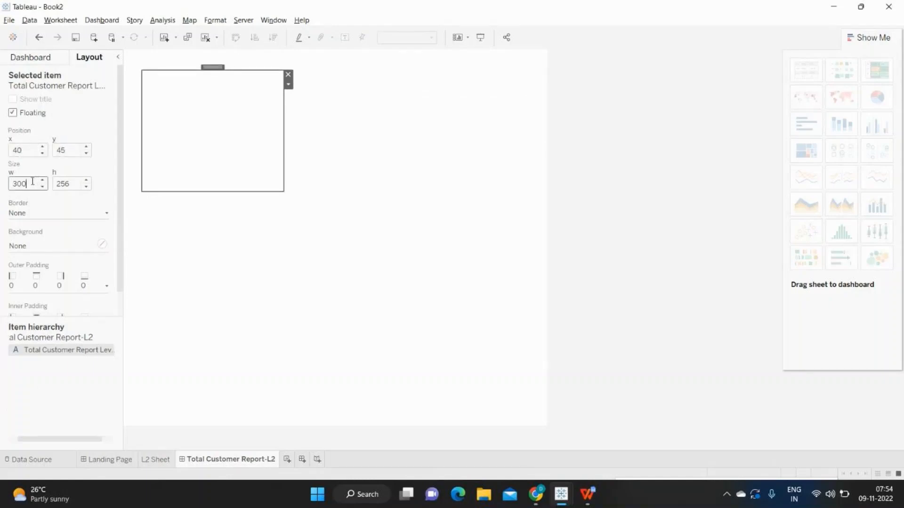
type("810")
key("Return")
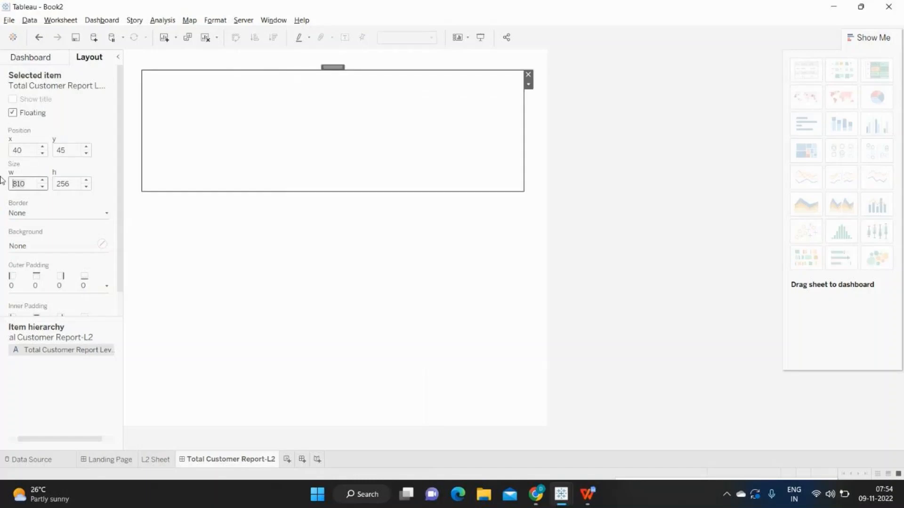
left_click(53, 185)
key("ctrl+a")
type("9")
key("Return")
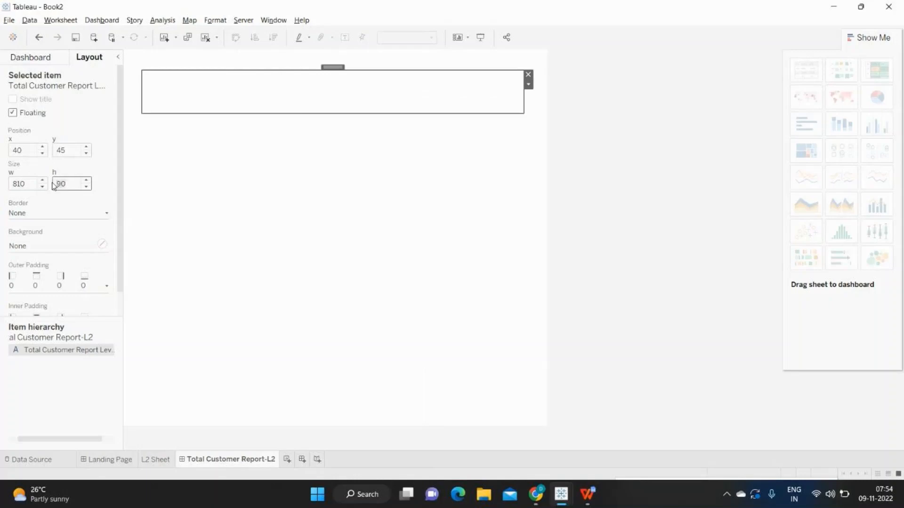
left_click(51, 247)
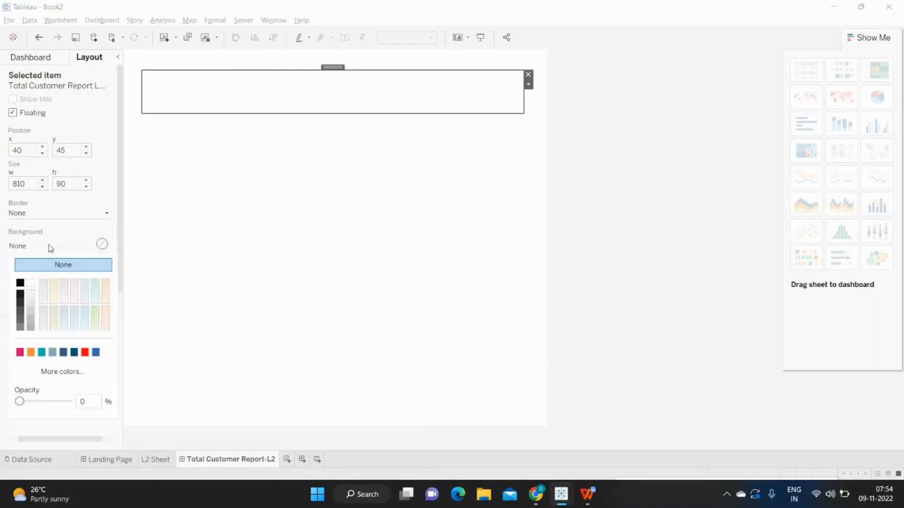
left_click(20, 311)
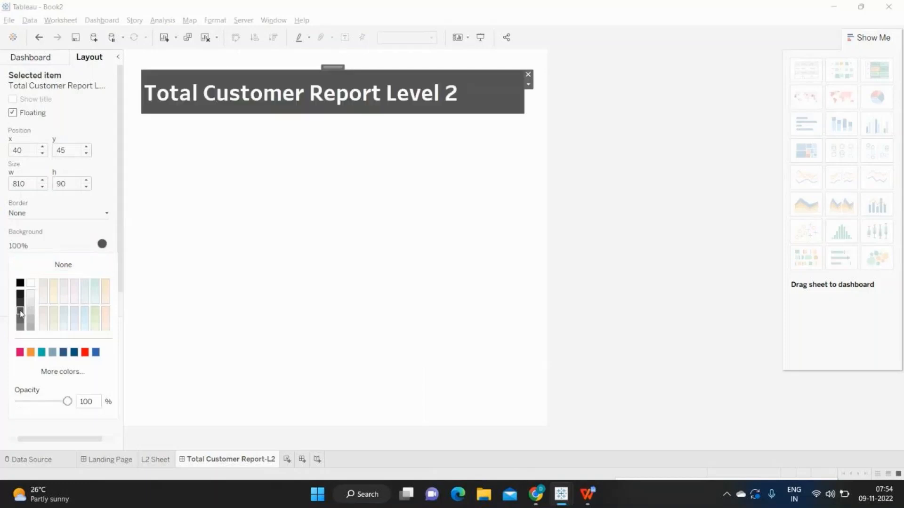
Step: Centre the title text and remove "Level 2" so it reads "Total Customer Report"
double_click(282, 101)
left_click(514, 185)
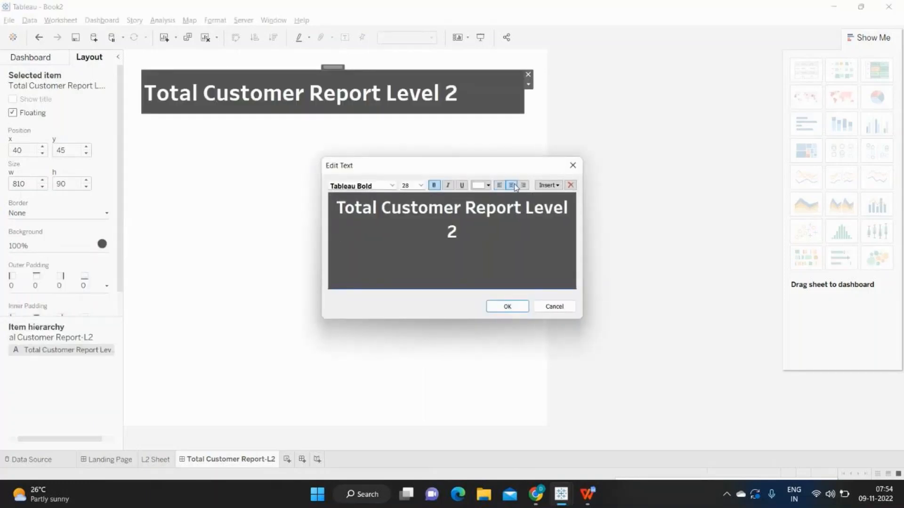
left_click_drag(527, 209, 522, 223)
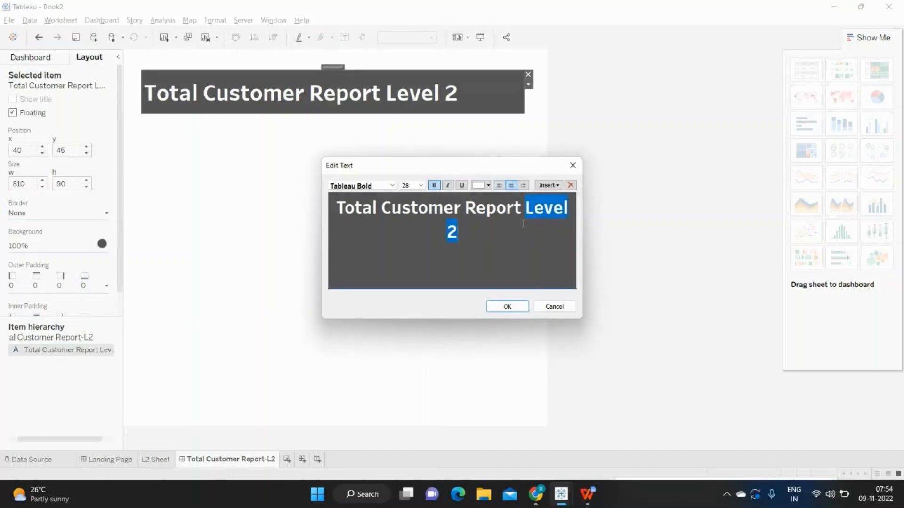
key("BackSpace")
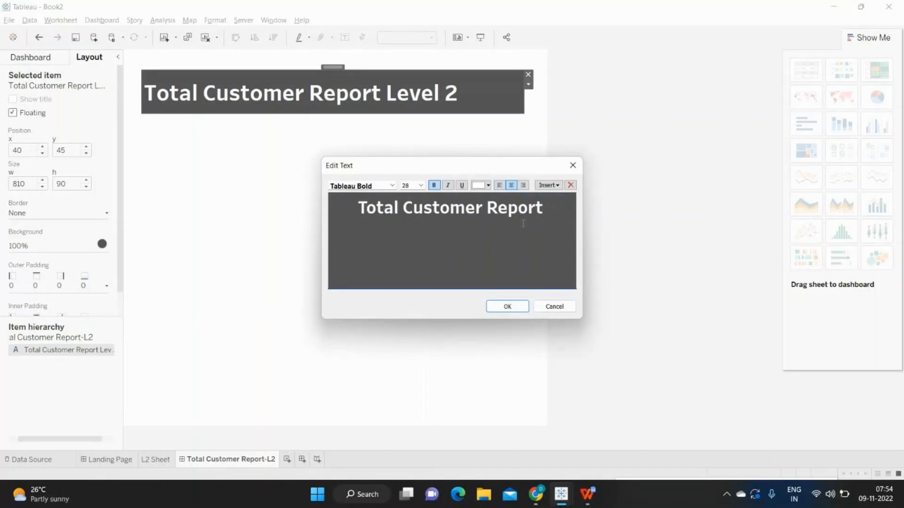
left_click(503, 308)
left_click(638, 189)
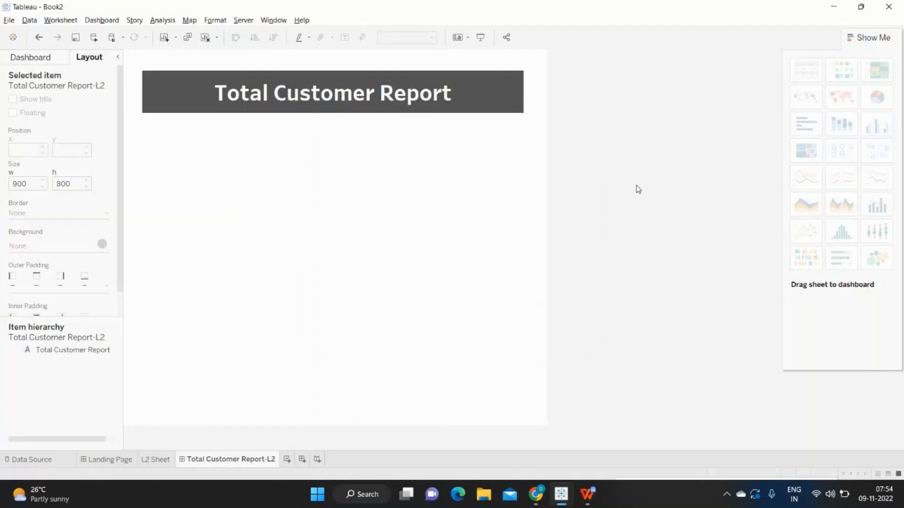
Step: Compare the Total Customer Report-L2 dashboard's title with the one on the Landing Page
left_click(107, 460)
left_click(204, 461)
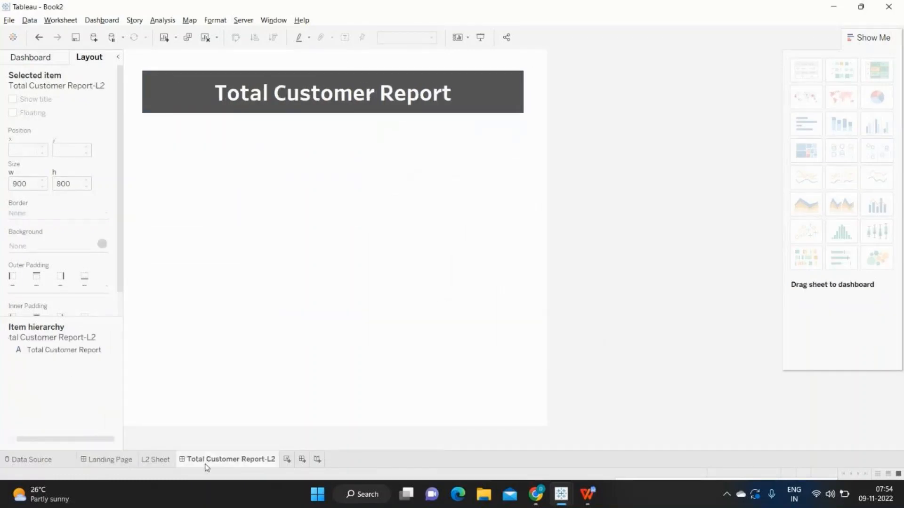
left_click(99, 463)
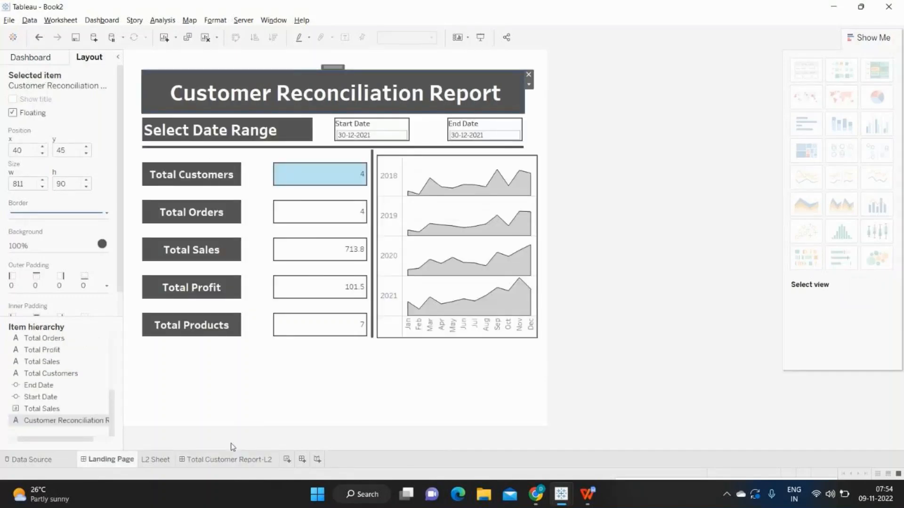
Step: Place the L2 Sheet on the Total Customer Report-L2 dashboard just below the title banner and hide the sheet's title
left_click(212, 463)
left_click(30, 58)
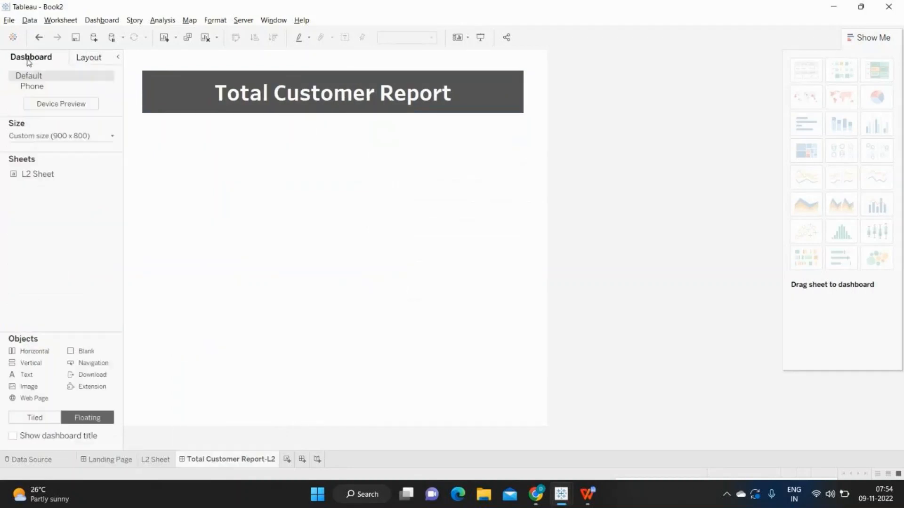
mouse_move(40, 179)
left_click_drag(40, 179, 144, 126)
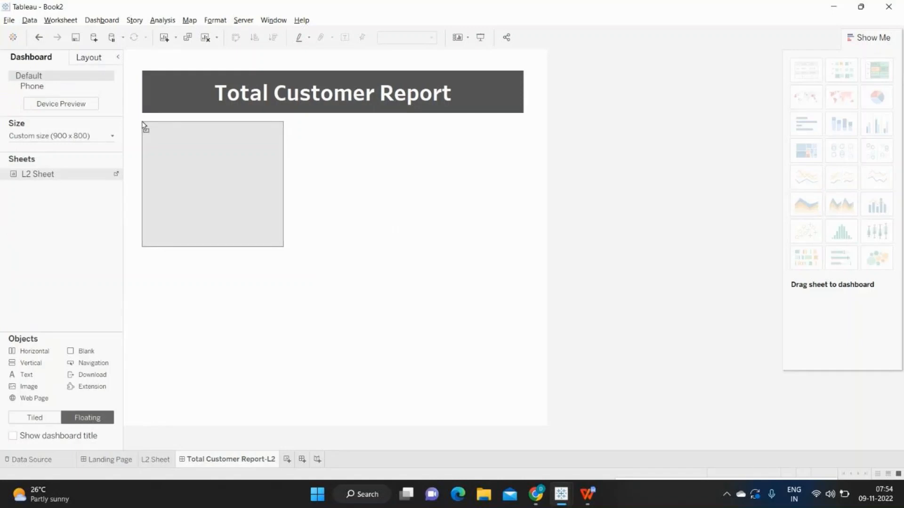
left_click_drag(158, 225, 158, 225)
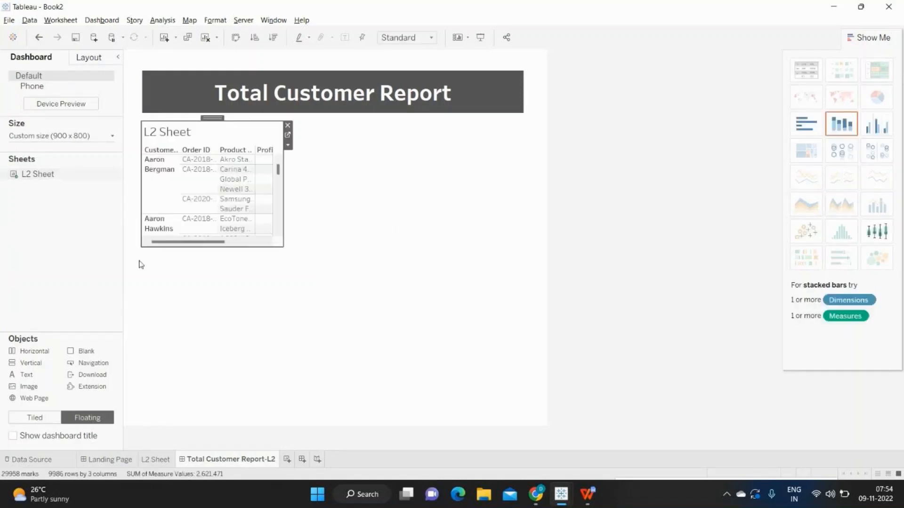
right_click(168, 137)
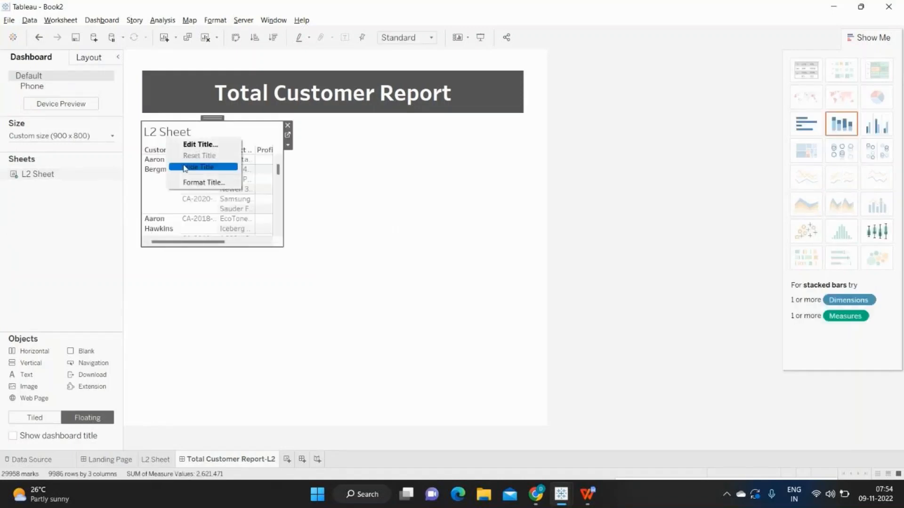
left_click(202, 166)
Step: Set the L2 Sheet object's x position to 40 and its width to 810
left_click(88, 57)
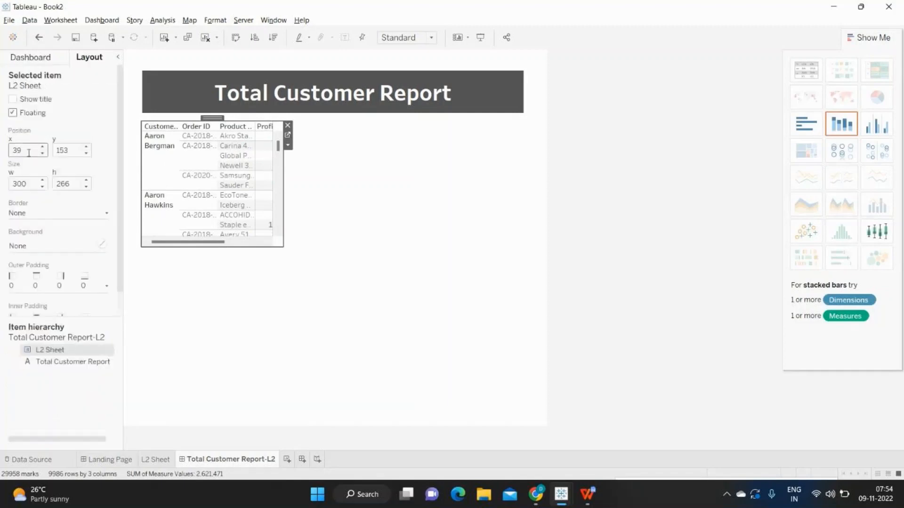
key("BackSpace")
type("40")
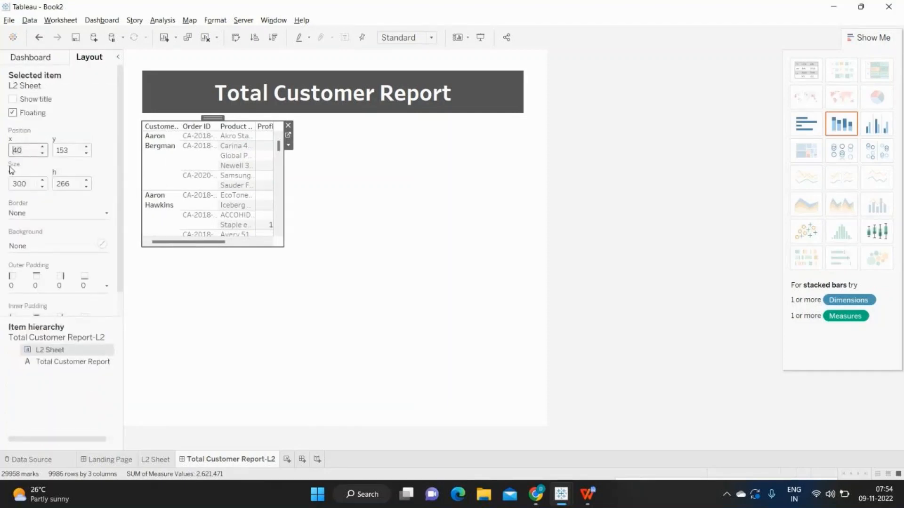
left_click_drag(35, 184, 2, 186)
type("810")
key("Return")
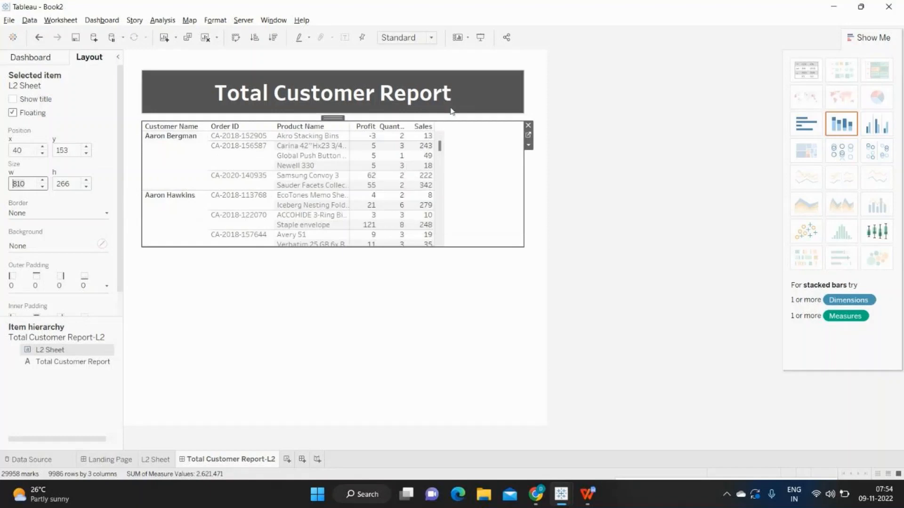
Step: Set the L2 Sheet to Fit Width and extend its lower edge to a height of about 586
left_click(528, 147)
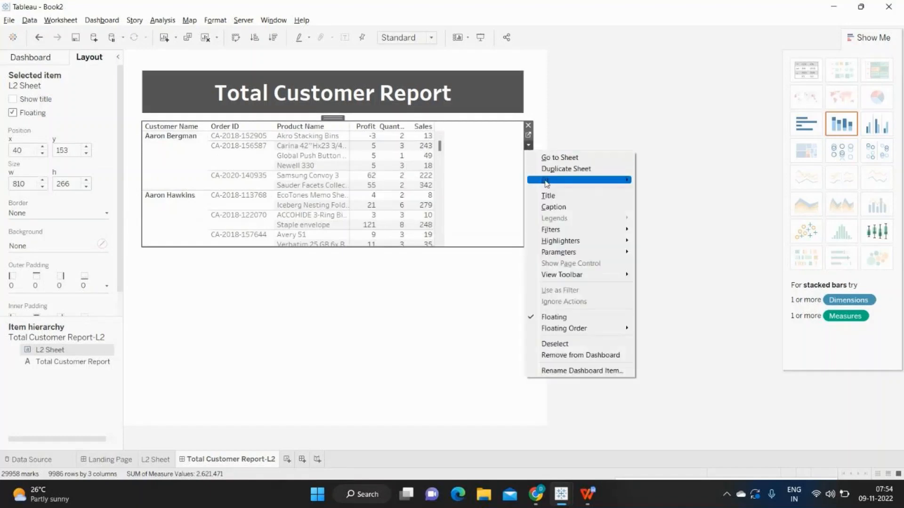
mouse_move(548, 187)
left_click(659, 194)
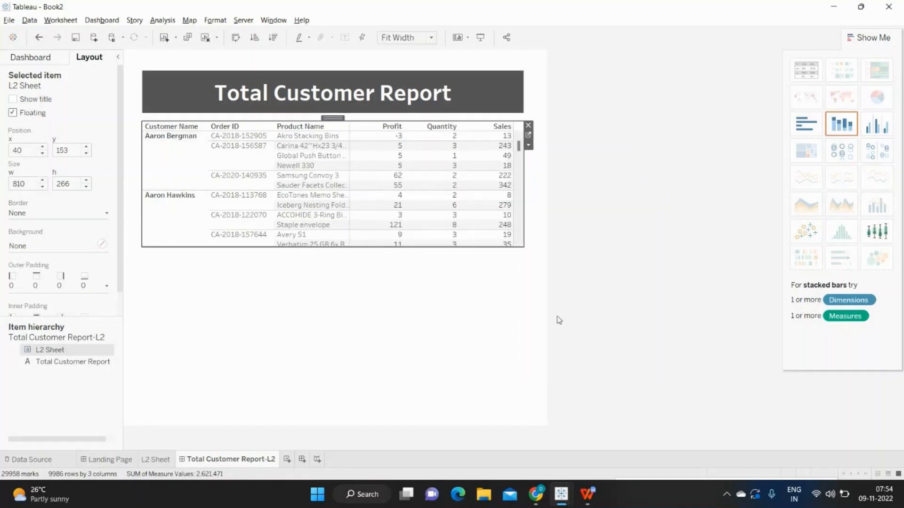
left_click_drag(317, 248, 312, 398)
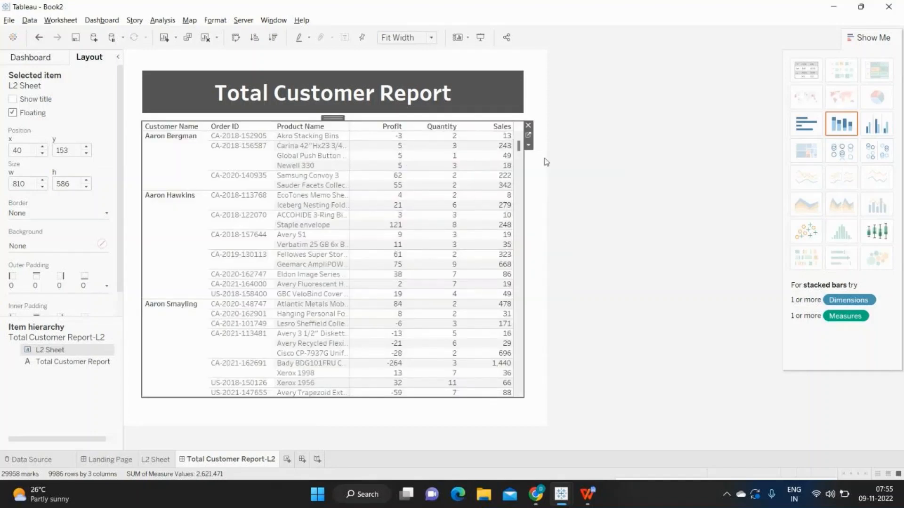
Step: Try the Fit Height option on the L2 Sheet and restore Fit Width
left_click(528, 145)
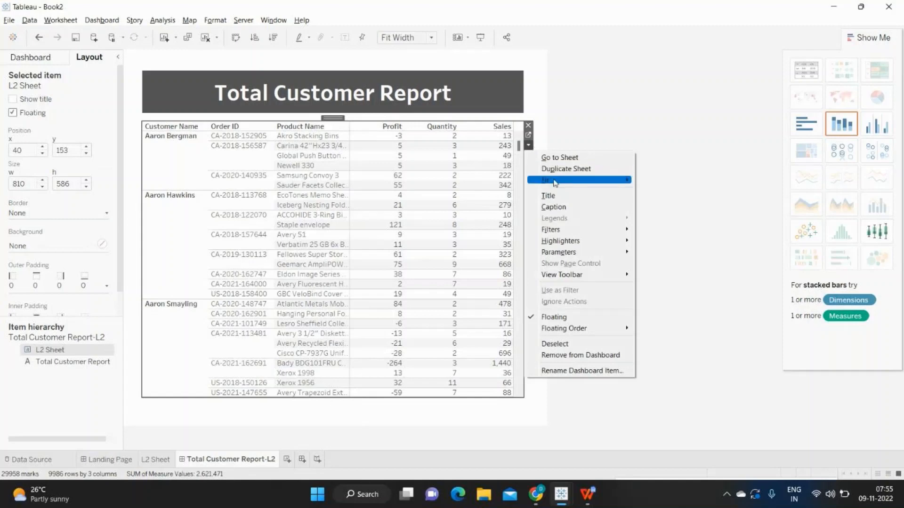
mouse_move(555, 182)
left_click(648, 206)
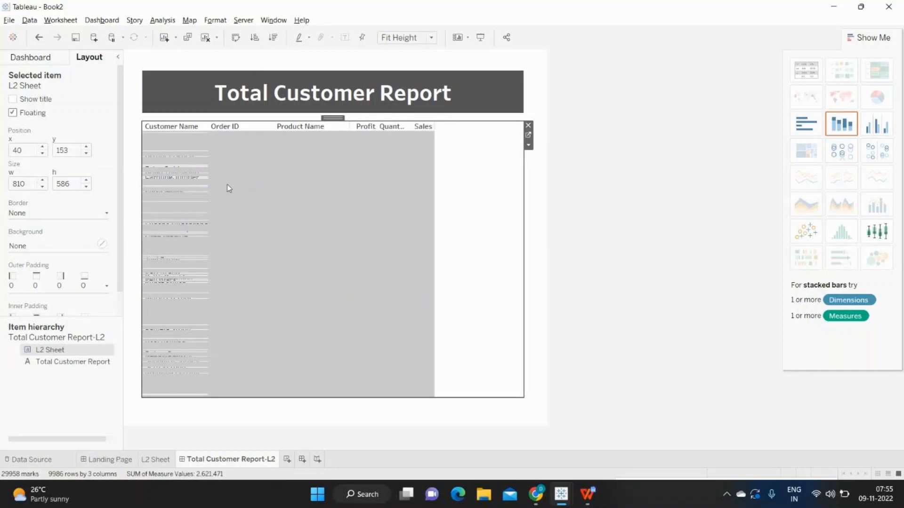
left_click(529, 146)
mouse_move(607, 181)
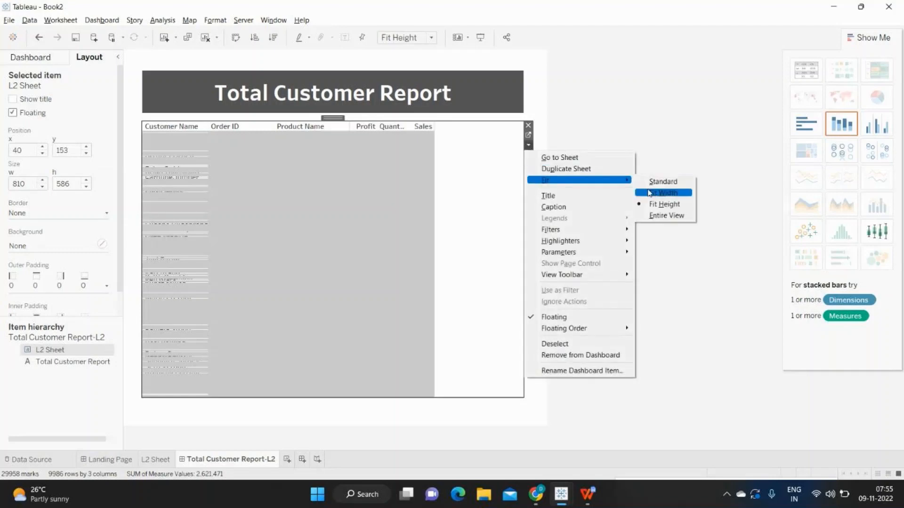
left_click(656, 193)
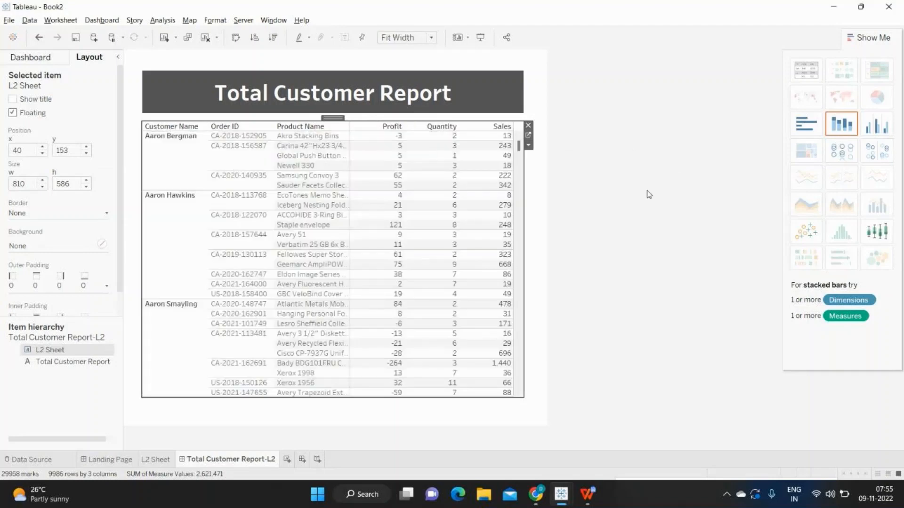
Step: Open the border formatting for the L2 Sheet and give the cells a thin dark grey border
mouse_move(520, 149)
left_mouse_down()
mouse_move(520, 179)
mouse_move(526, 140)
left_mouse_up()
left_click(216, 20)
left_click(236, 109)
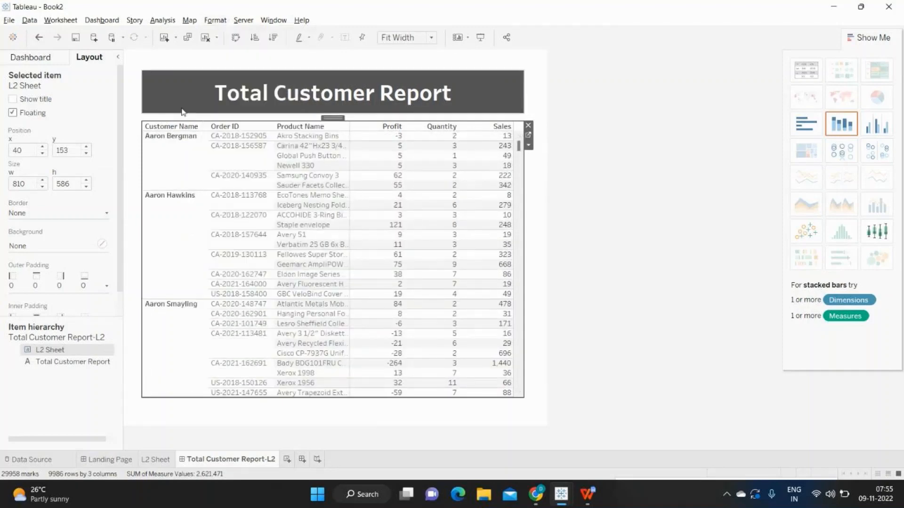
left_click(62, 146)
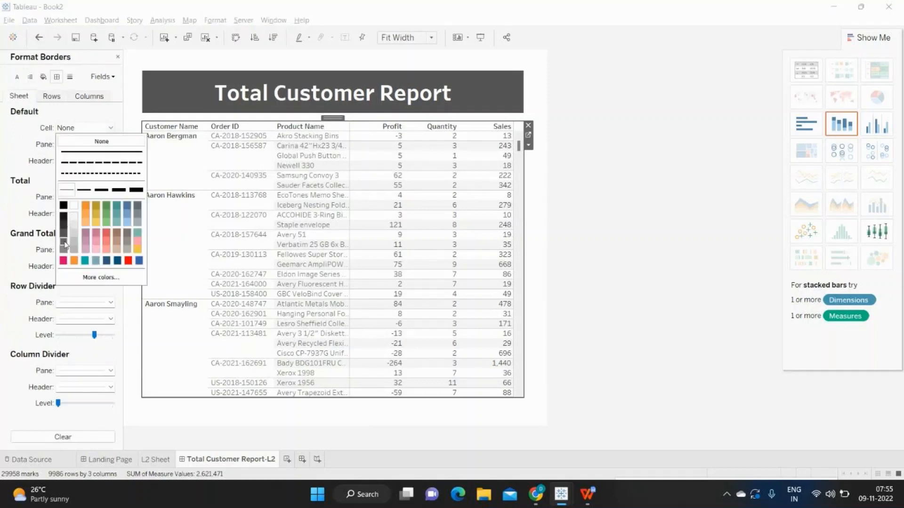
left_click(74, 214)
left_click(41, 150)
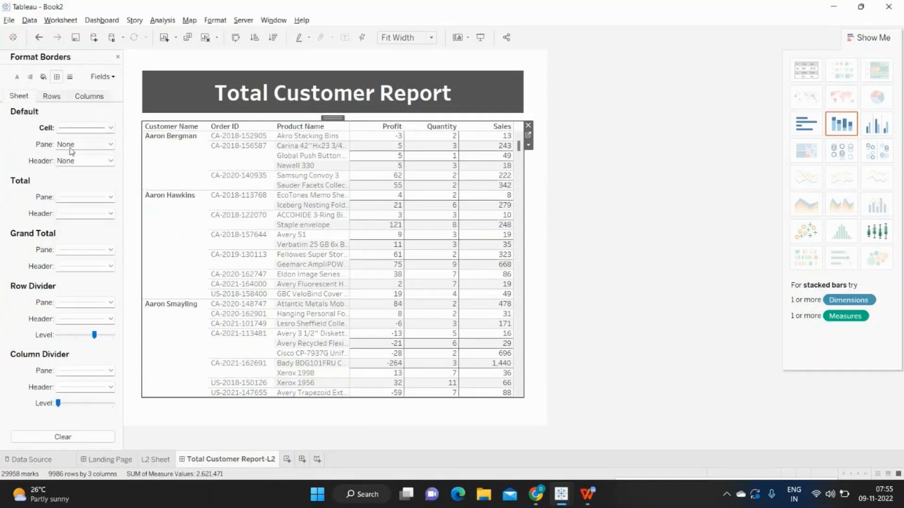
Step: Give the L2 Sheet's panes a thicker dark grey default border and its headers a thin grey one
left_click(71, 149)
left_click(83, 206)
left_click(64, 254)
left_click(24, 167)
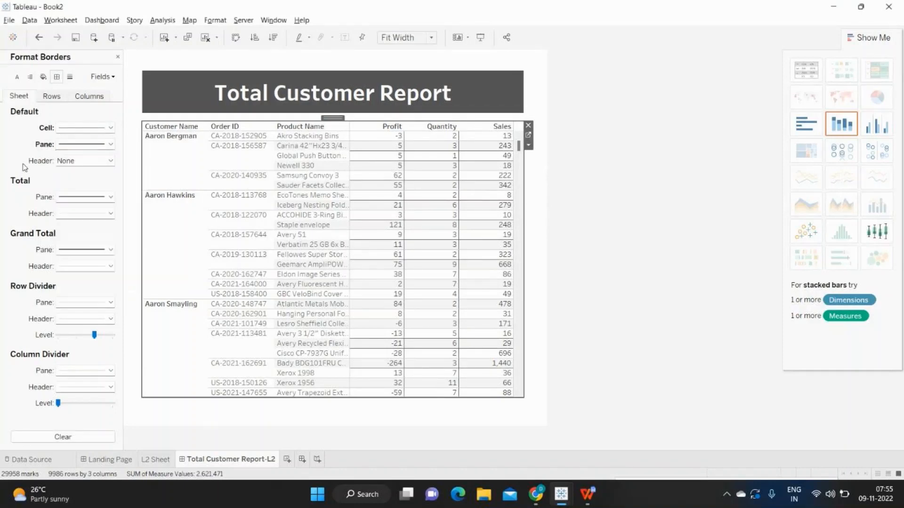
left_click(71, 161)
left_click(64, 267)
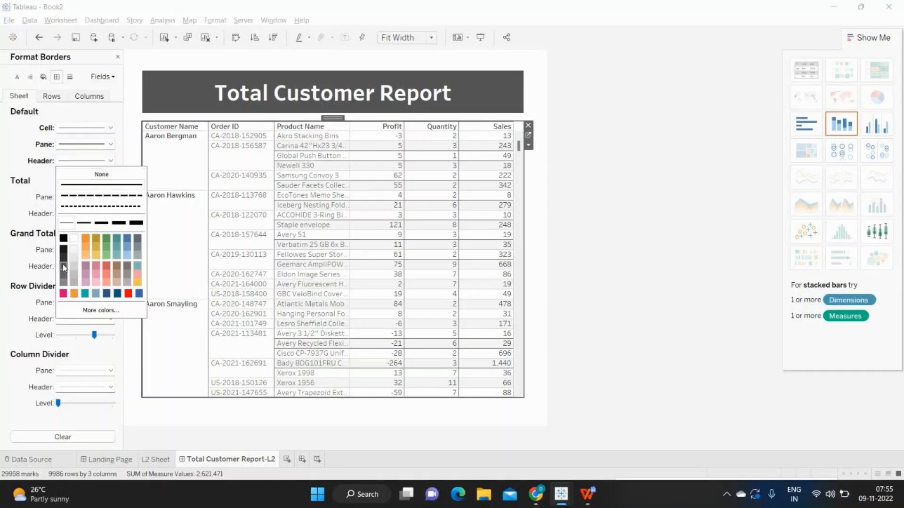
left_click(30, 180)
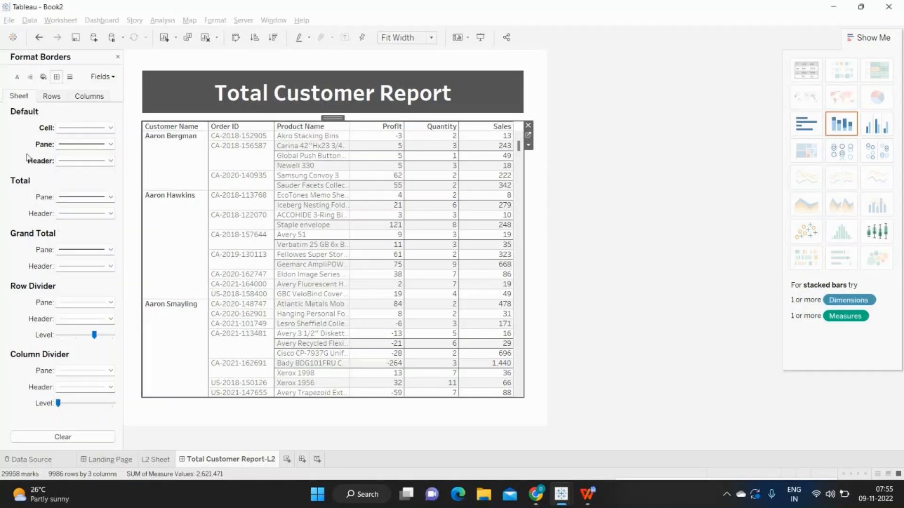
Step: Colour the pane lines of the L2 Sheet's row divider and column divider dark grey
left_click(82, 305)
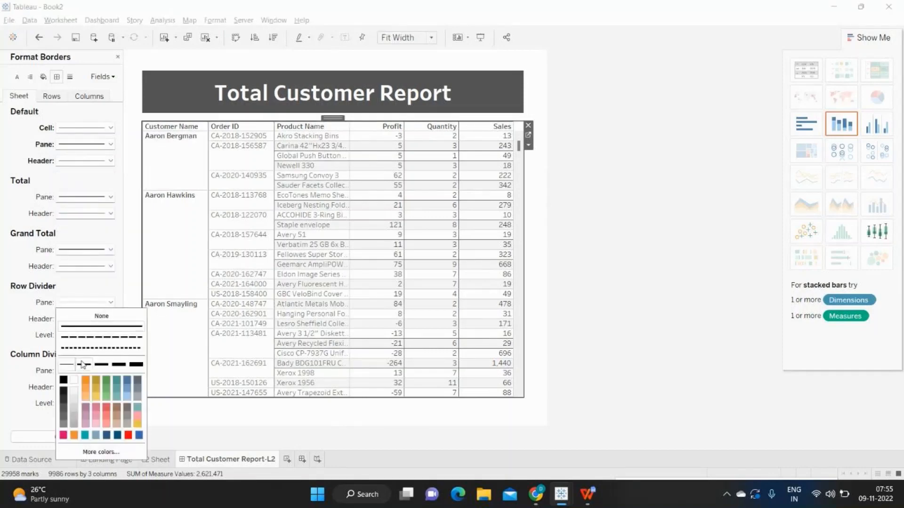
left_click(65, 409)
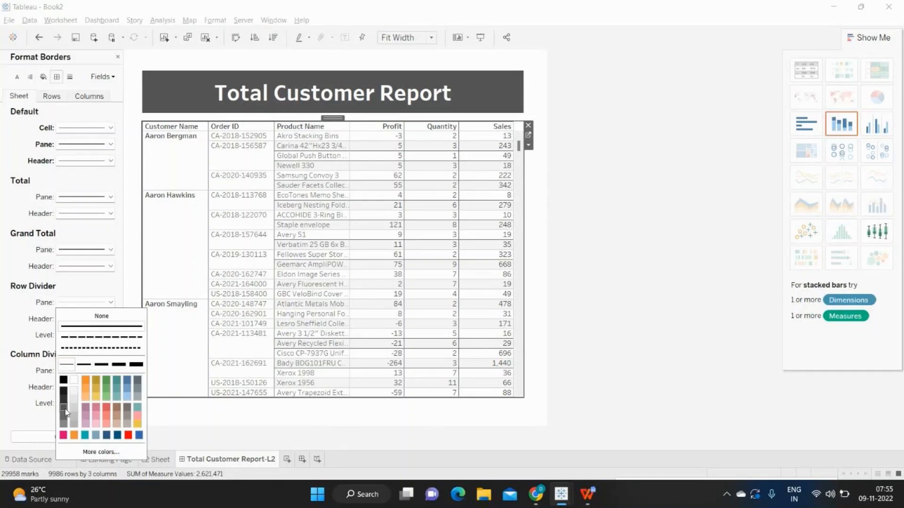
left_click(2, 308)
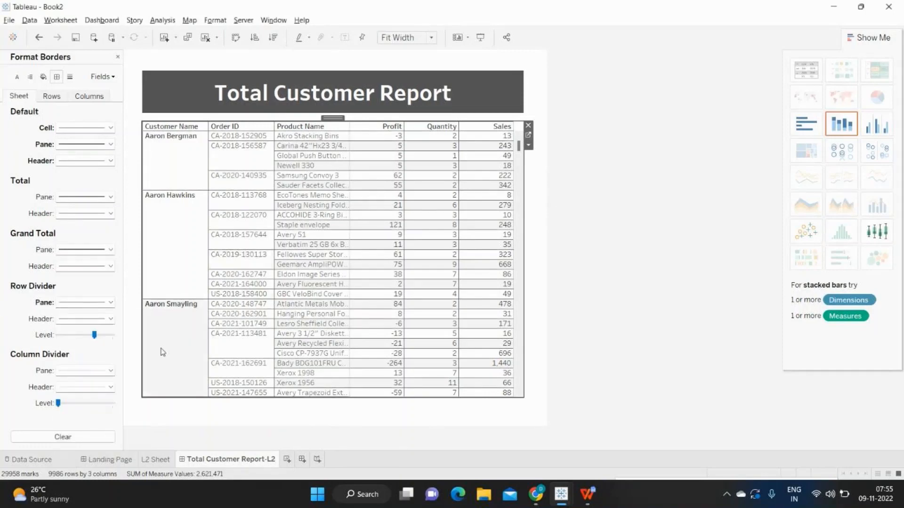
left_click(72, 372)
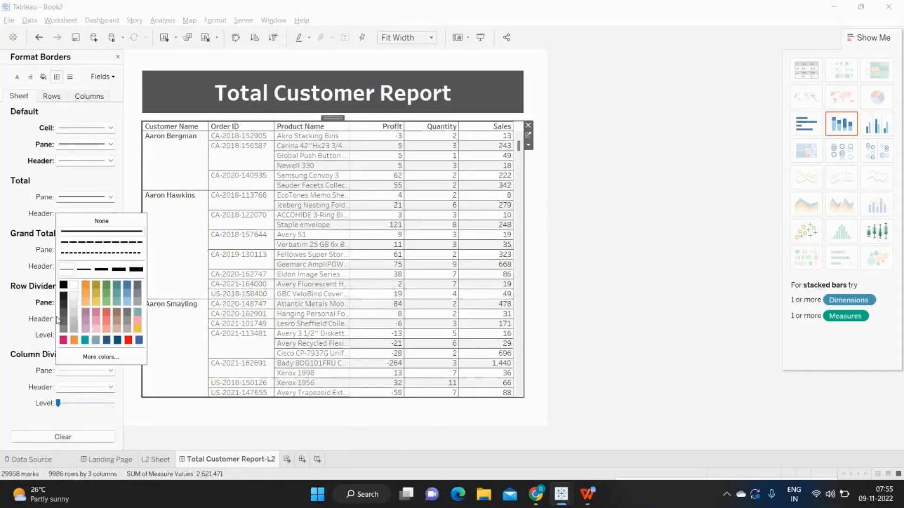
left_click(63, 317)
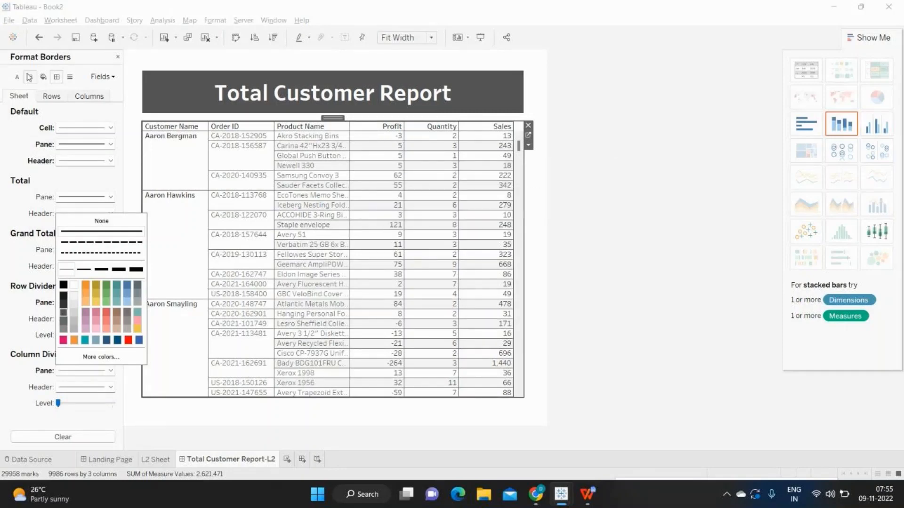
Step: Remove the L2 Sheet's row banding by setting its pane and header shading to None
left_click(43, 76)
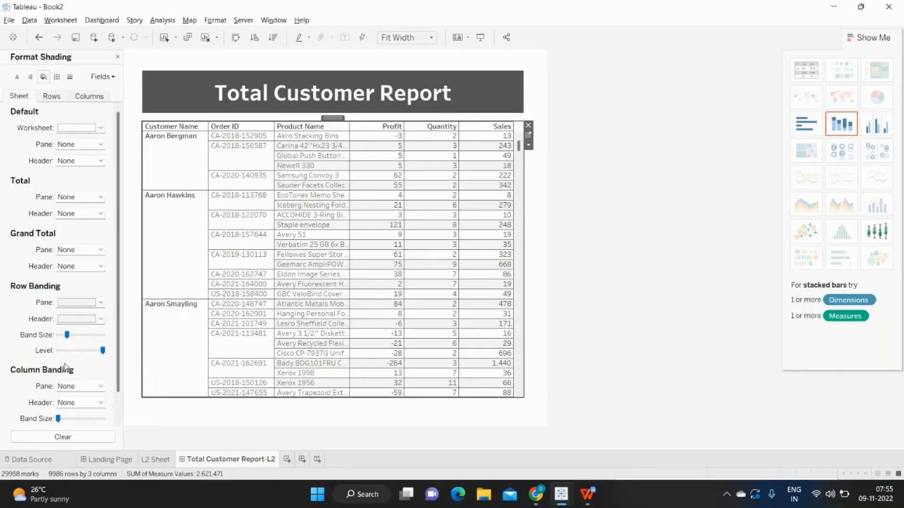
left_click(79, 303)
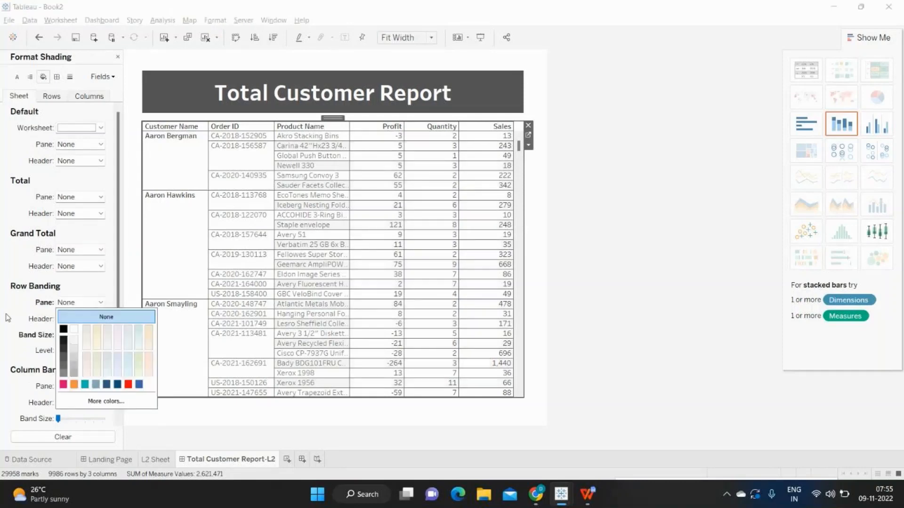
left_click(76, 319)
left_click(75, 320)
left_click(79, 336)
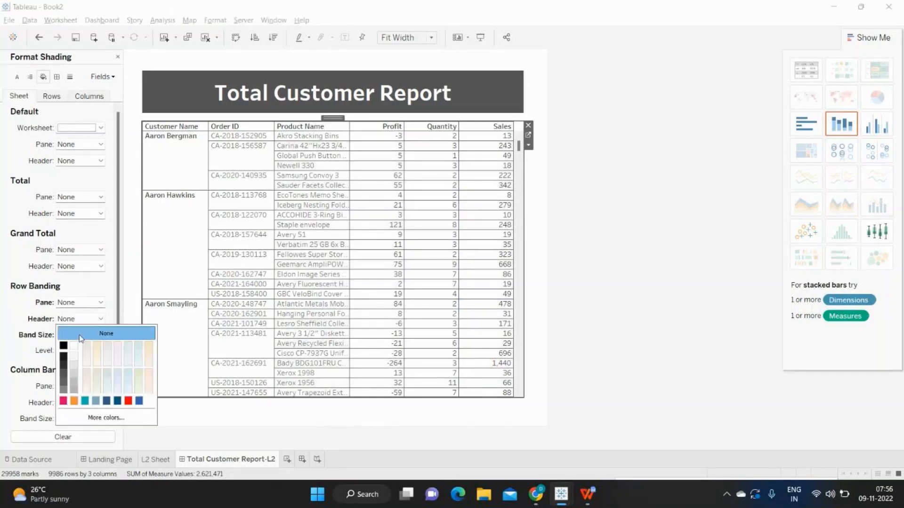
left_click(176, 150)
left_click(175, 149)
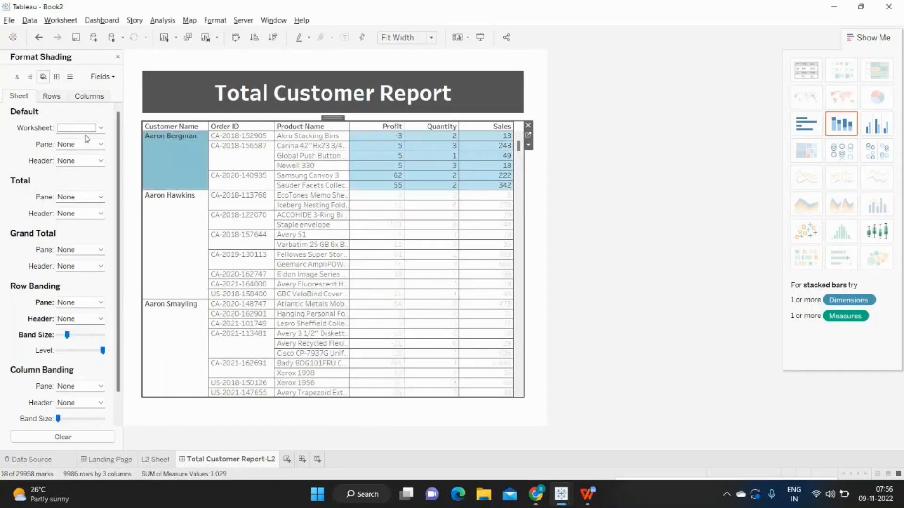
Step: Set the L2 Sheet's default worksheet font colour to black and clear the highlighted selection in the table
left_click(14, 78)
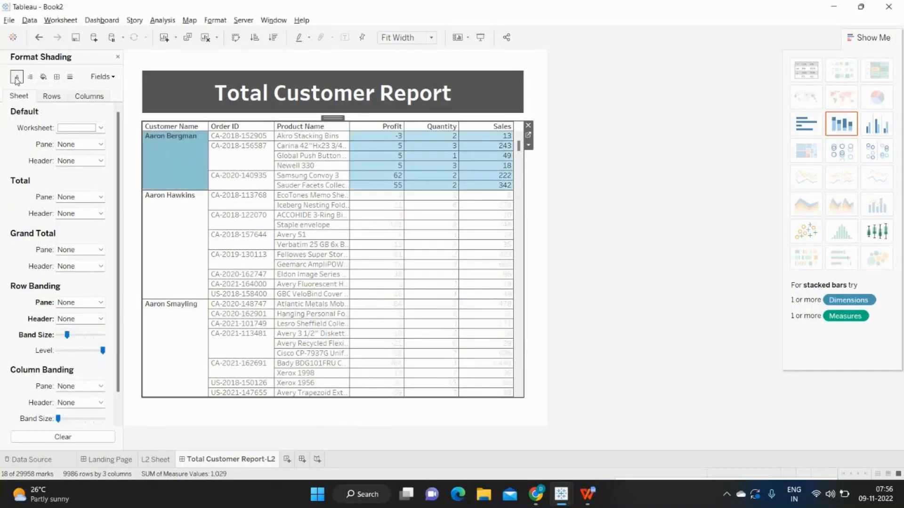
left_click(77, 129)
left_click(64, 173)
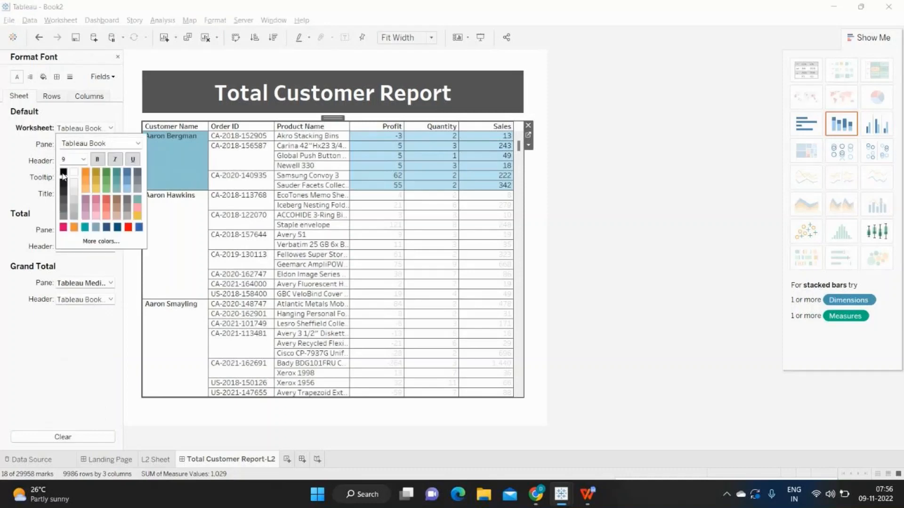
left_click(376, 165)
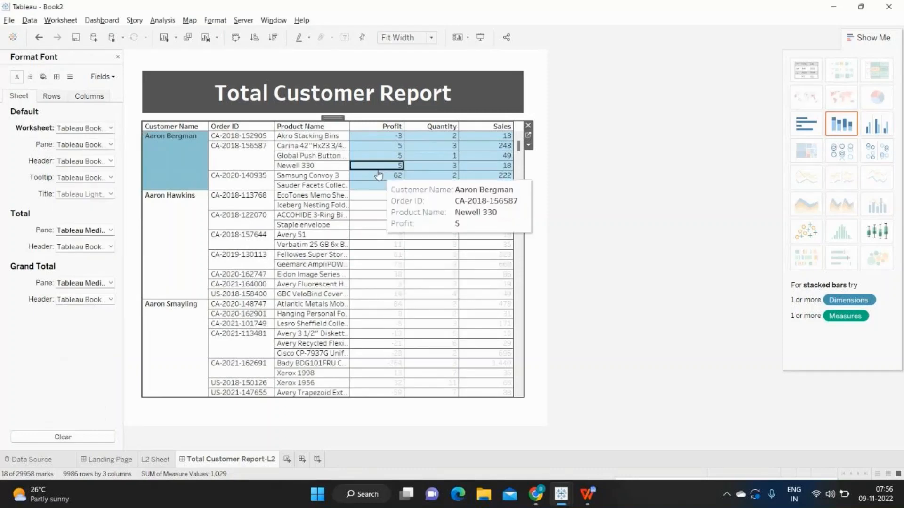
left_click(638, 280)
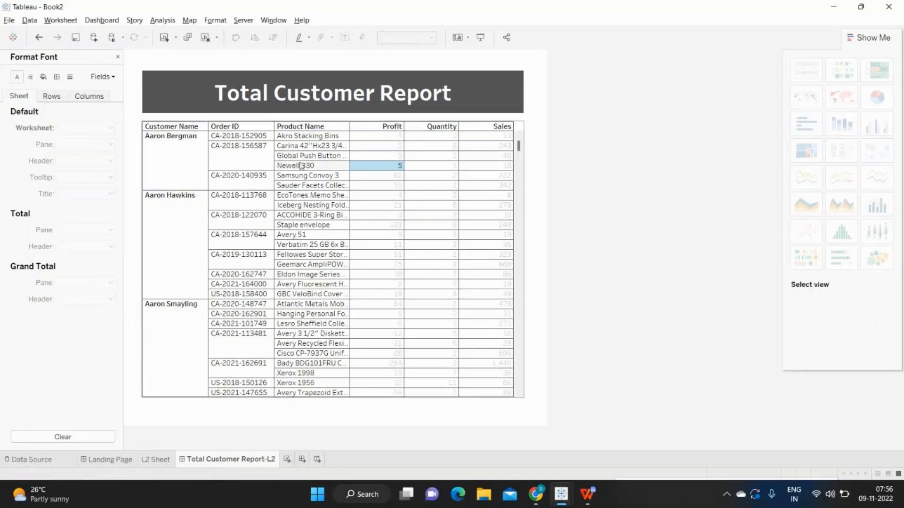
left_click(378, 169)
left_click(378, 169)
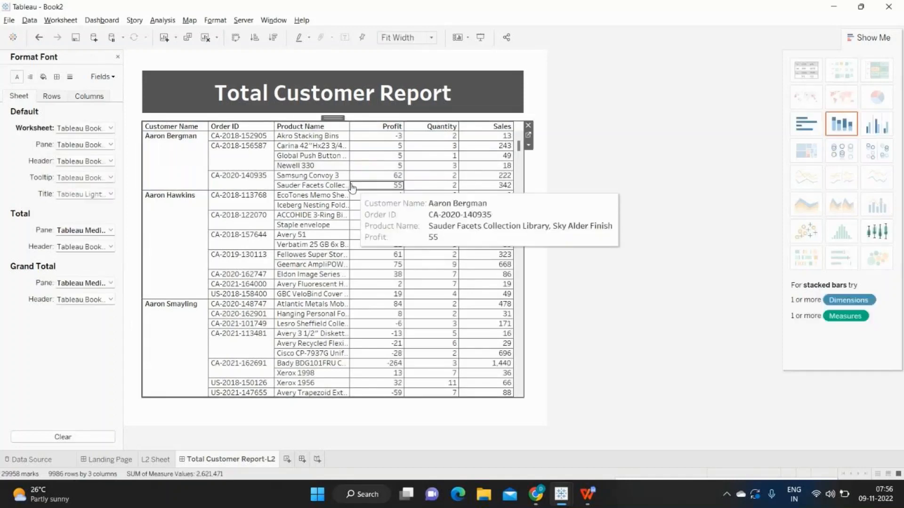
Step: Shade the L2 Sheet's field labels for Customer Name, Order ID and Product Name light grey
right_click(159, 127)
left_click(188, 210)
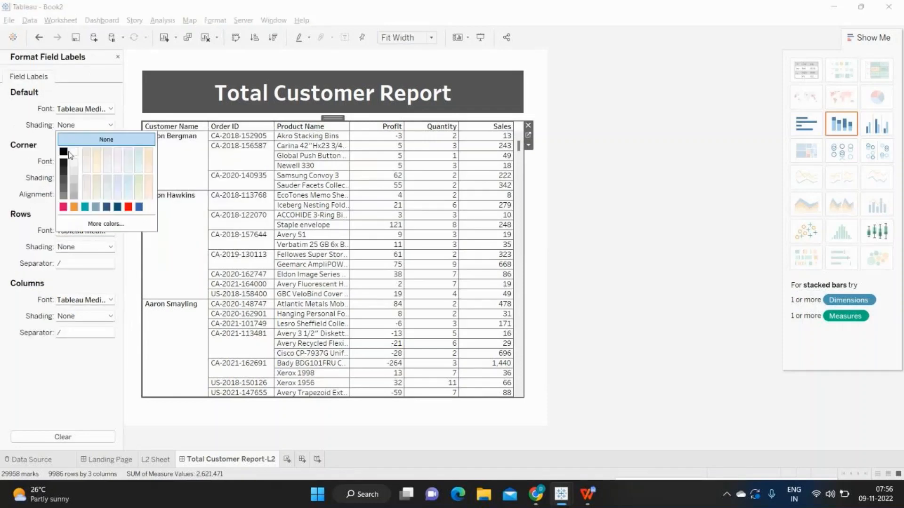
left_click(73, 177)
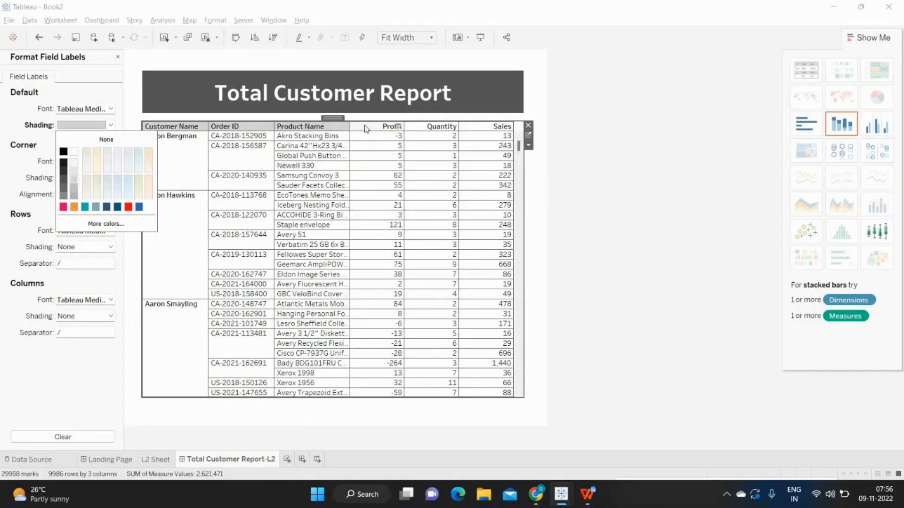
Step: Shade the Profit, Quantity and Sales column headers of the L2 Sheet light grey to match the field labels
left_click(365, 126)
right_click(365, 125)
left_click(394, 172)
left_click(95, 177)
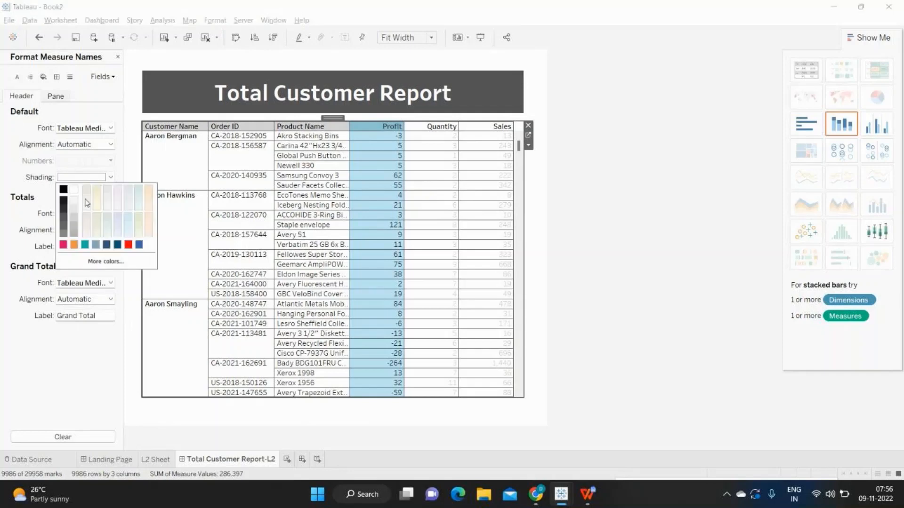
left_click(74, 218)
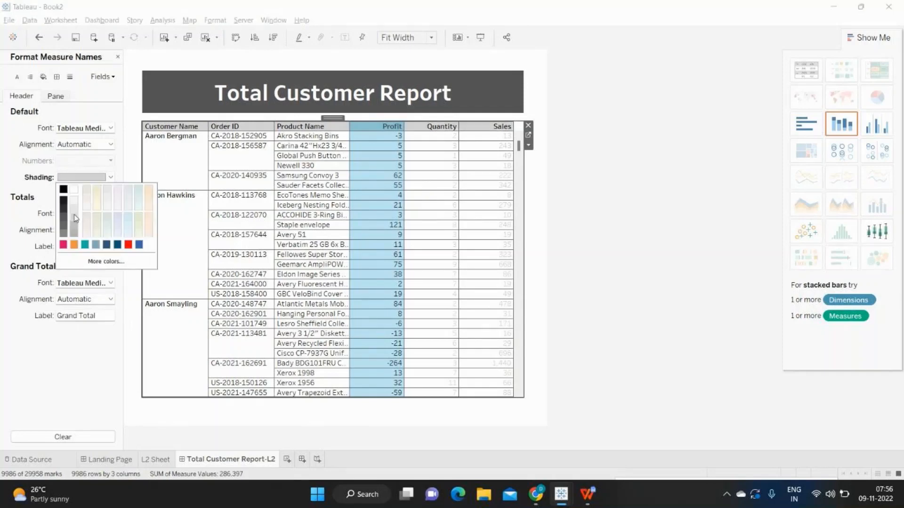
left_click(387, 130)
left_click(387, 130)
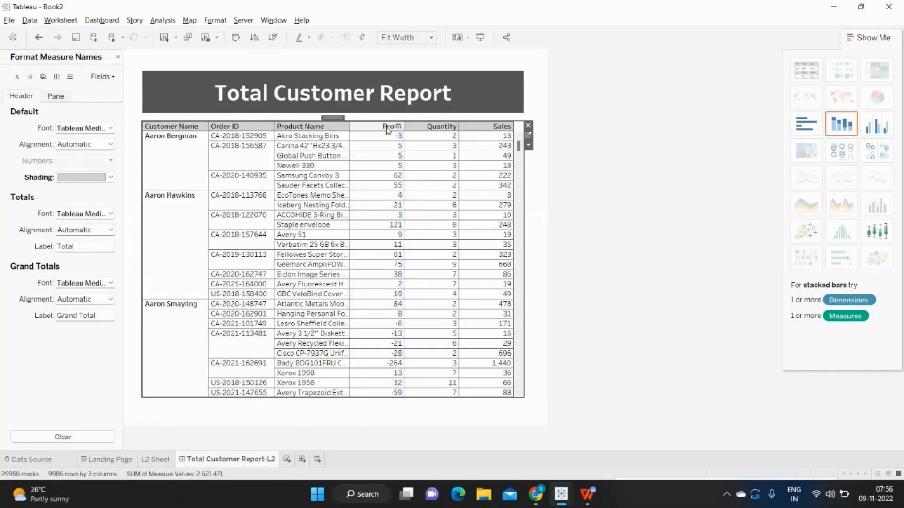
left_click(669, 200)
Step: Give the L2 Sheet object on the dashboard a solid dark grey outer border and clear the highlighted customer selection
left_click(154, 158)
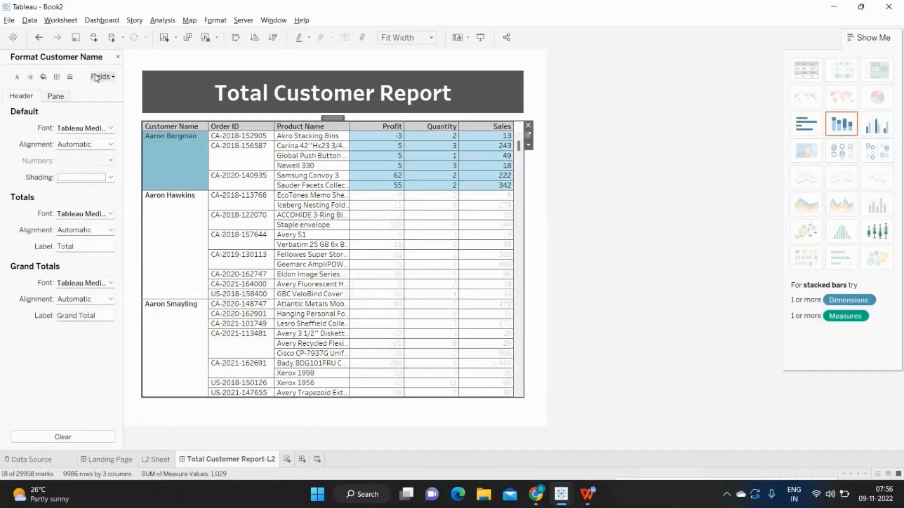
left_click(118, 56)
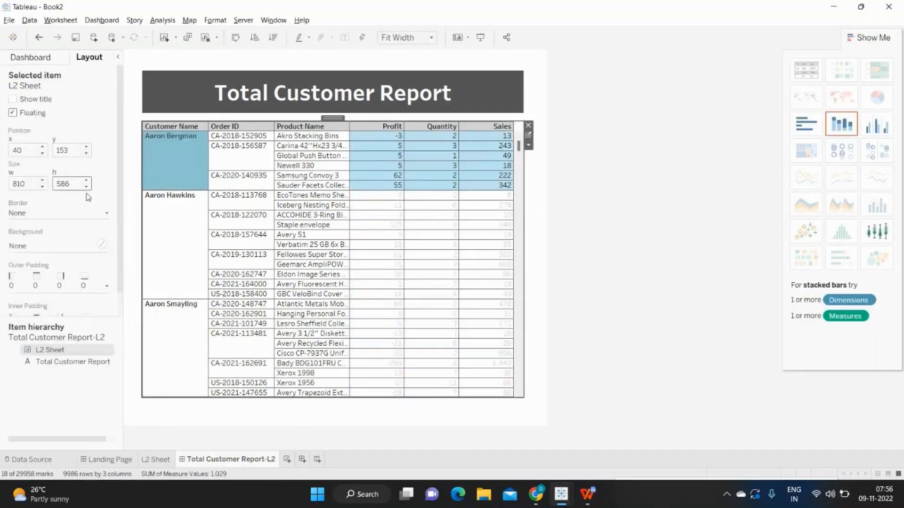
left_click(95, 213)
left_click(19, 335)
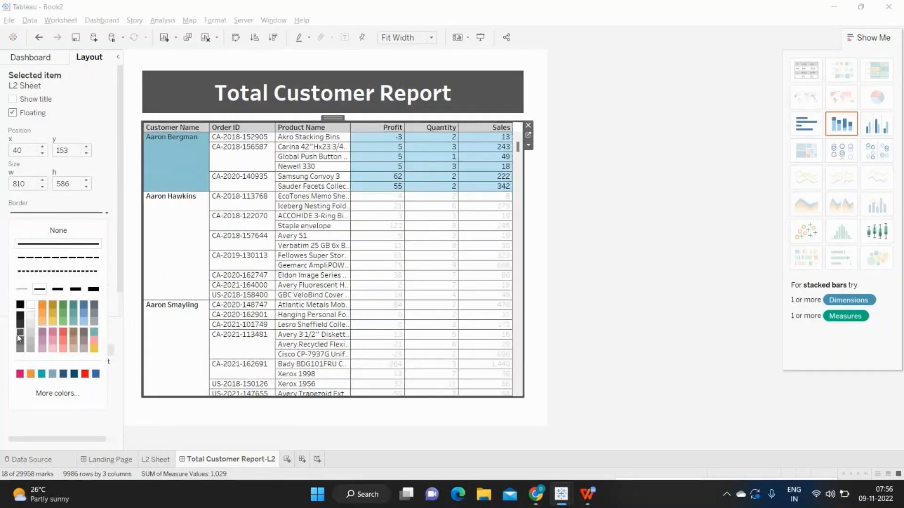
left_click(563, 222)
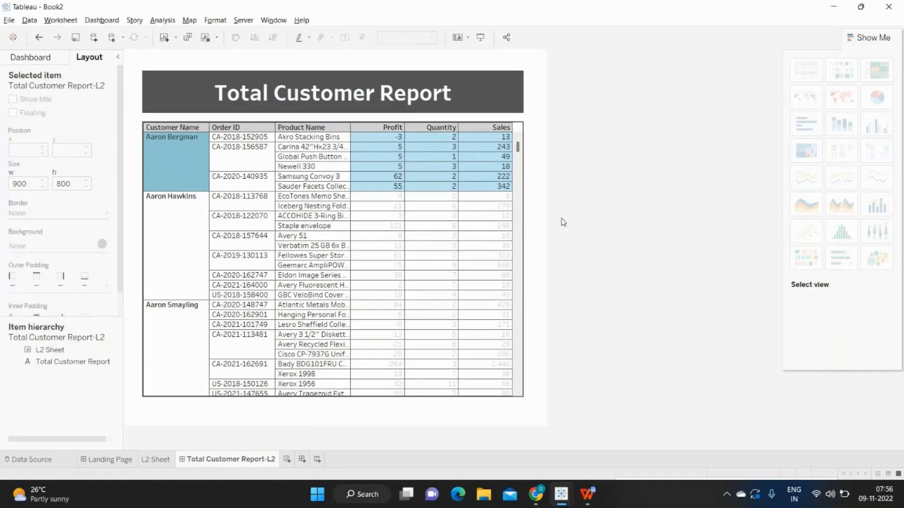
left_click(165, 159)
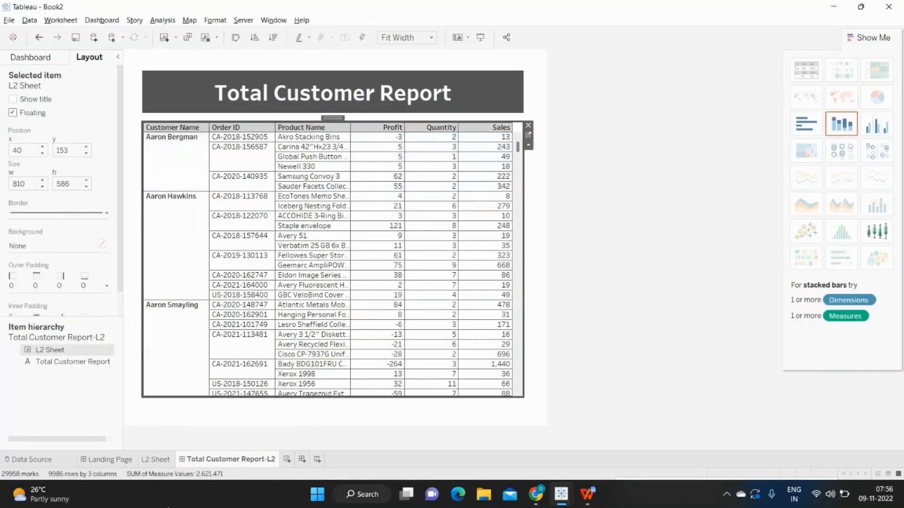
Step: Hide all sheets used by the Total Customer Report-L2 dashboard and add a new worksheet named L3 Sheet
right_click(207, 463)
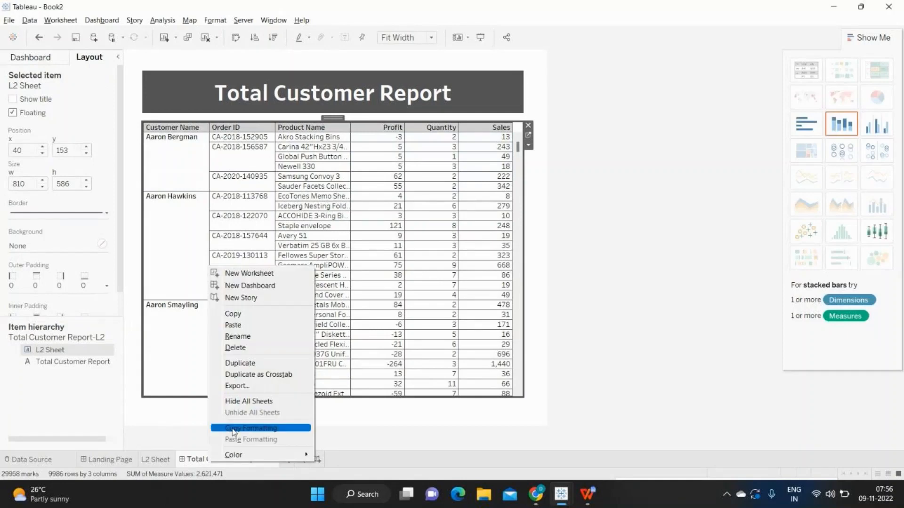
left_click(245, 402)
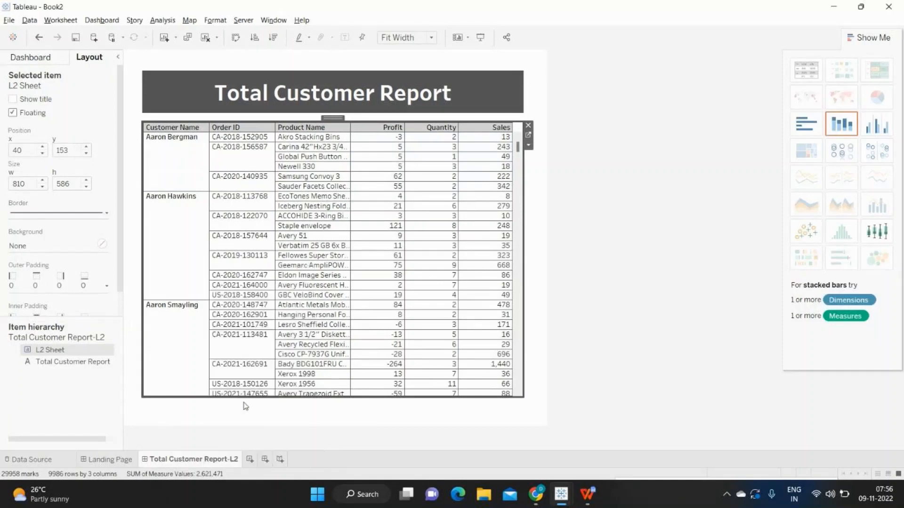
left_click(250, 461)
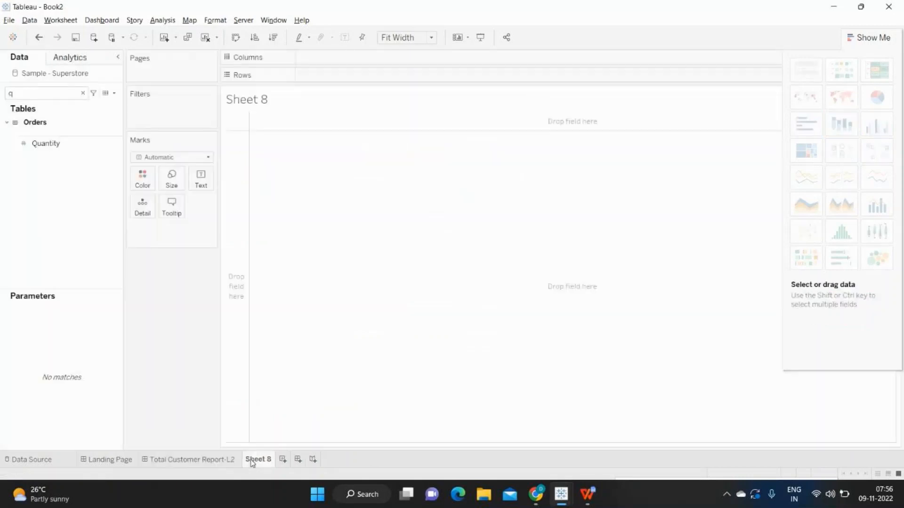
double_click(257, 459)
type("L3")
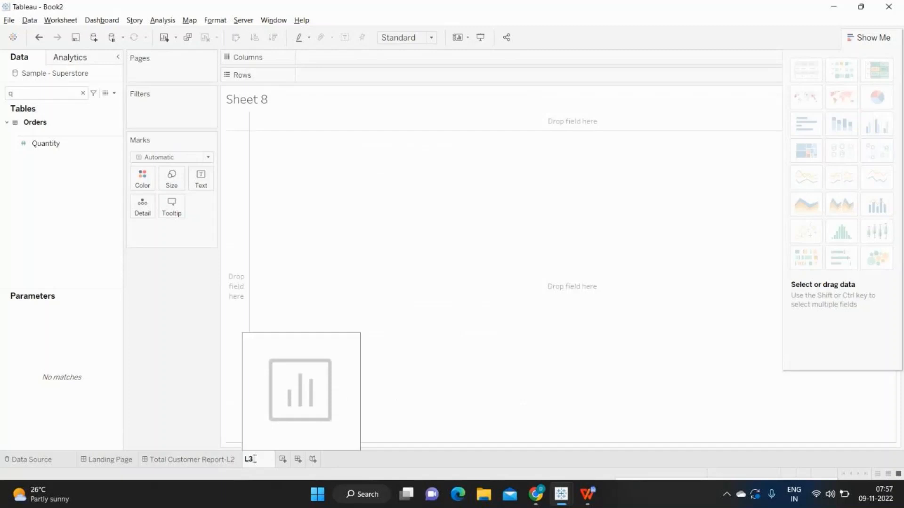
type(" Sheet")
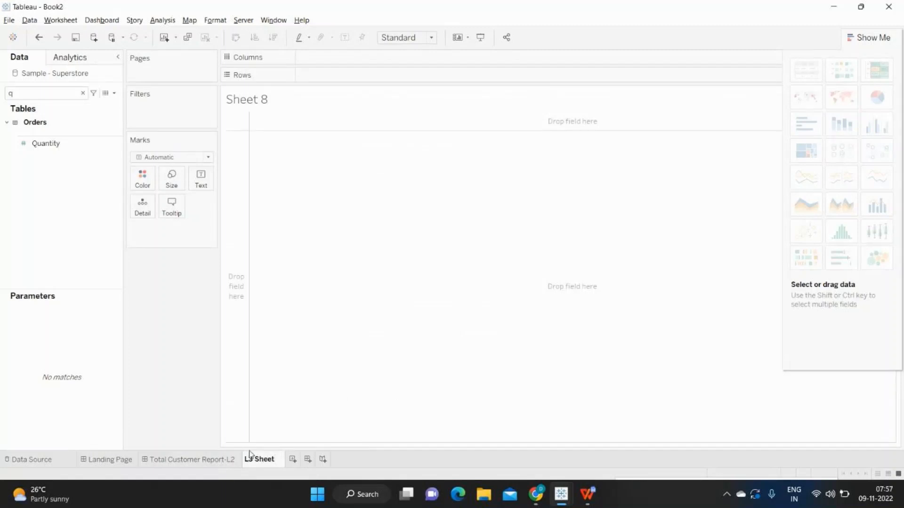
key("Return")
Step: Switch to the Customer Reconciliation Reports workbook and examine its Customer Detail Report dashboard as a reference
mouse_move(561, 494)
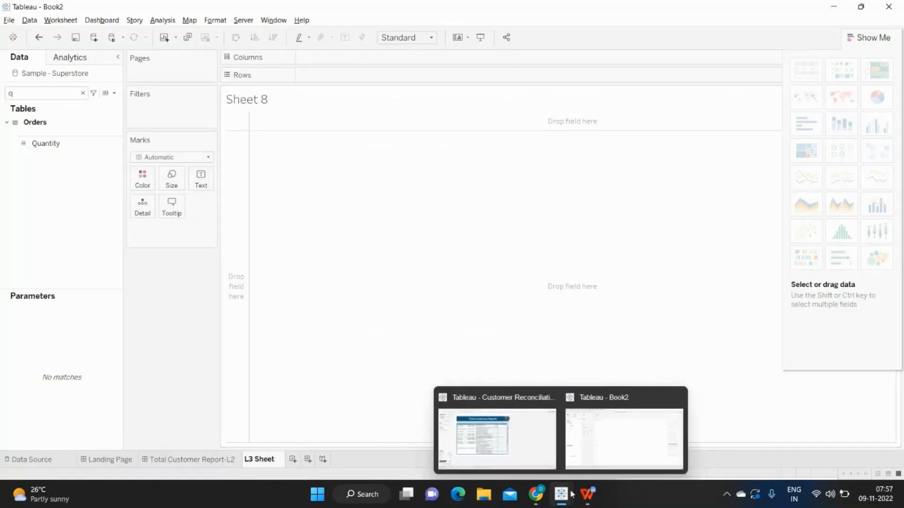
left_click(521, 450)
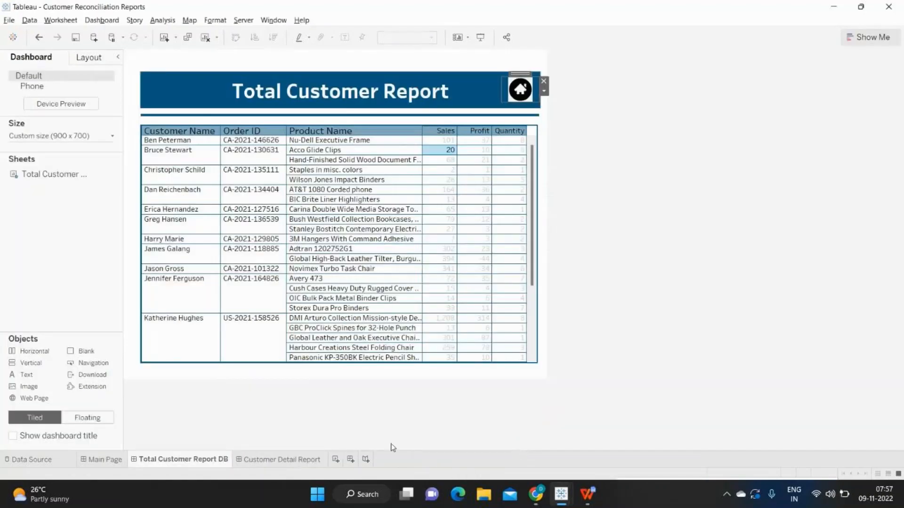
left_click(277, 462)
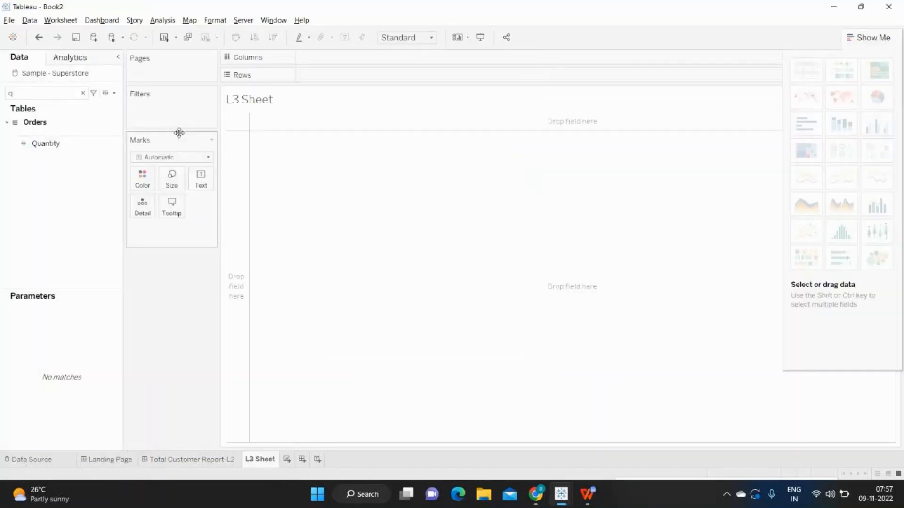
Step: In Book2, add Customer Name and Country/Region to the rows of the L3 Sheet
left_click(31, 95)
key("BackSpace")
type("cus")
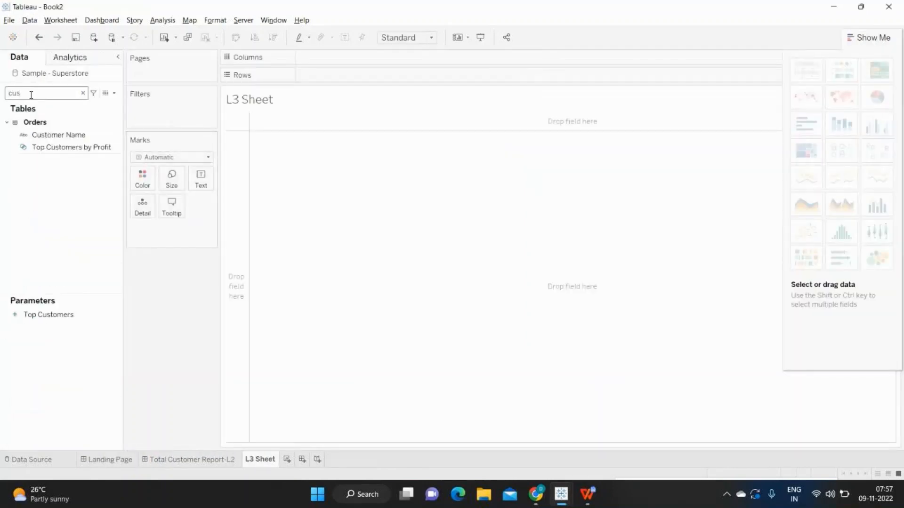
left_click_drag(53, 136, 419, 78)
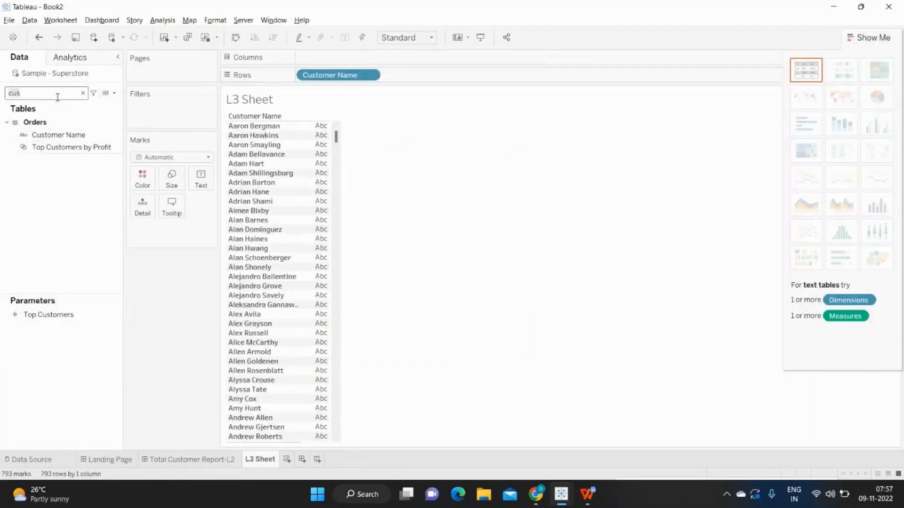
key("BackSpace")
key("BackSpace")
type("o")
left_click_drag(66, 147, 416, 78)
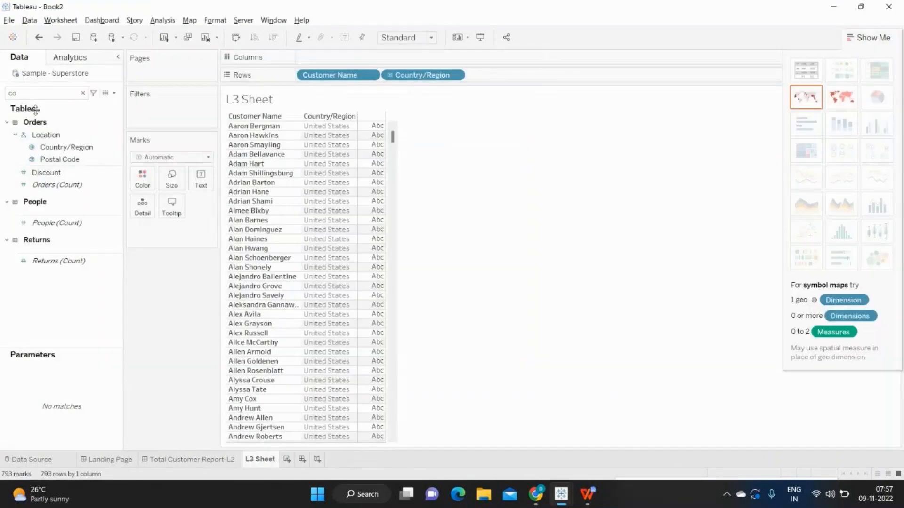
Step: Add Region and State to the L3 Sheet's rows after Country/Region
left_click(39, 93)
key("BackSpace")
key("BackSpace")
type("re")
left_click_drag(51, 160, 521, 83)
left_click(38, 94)
key("BackSpace")
key("BackSpace")
type("st")
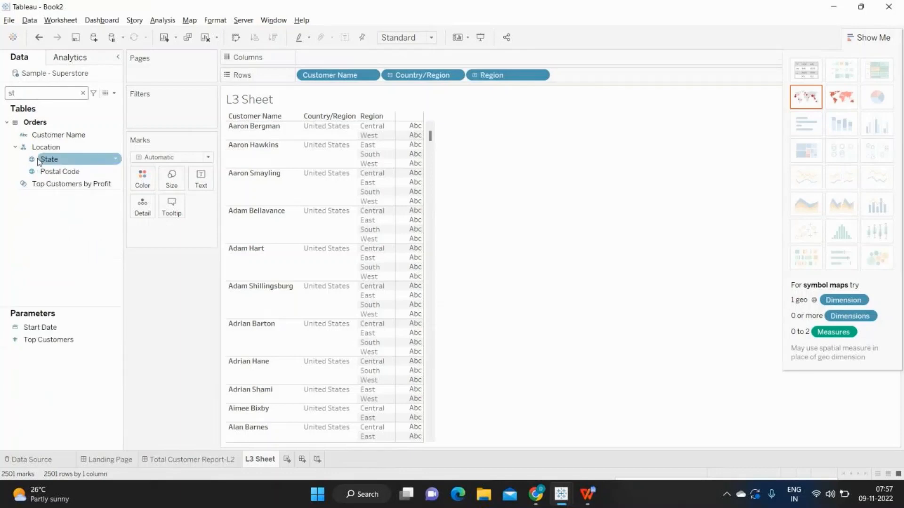
left_click_drag(55, 160, 618, 81)
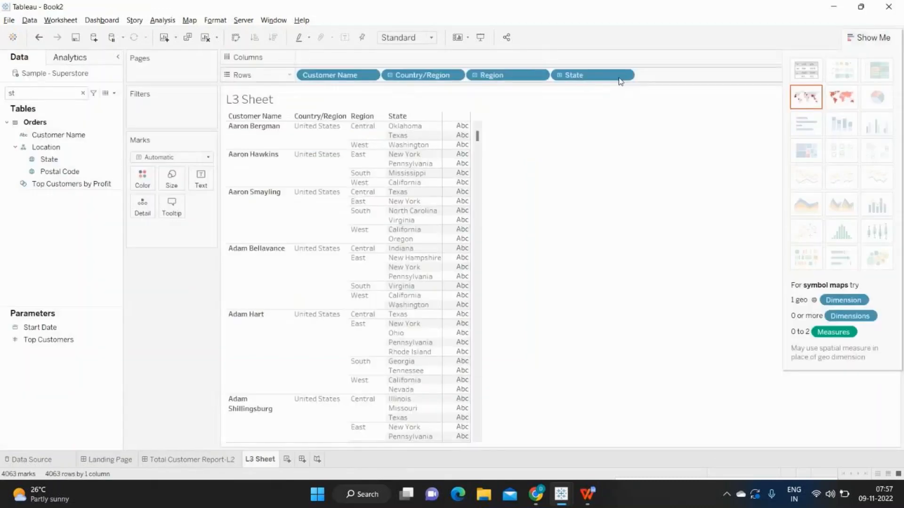
Step: Add Order ID with all its members after State in the rows and change it to a distinct count
left_click(59, 92)
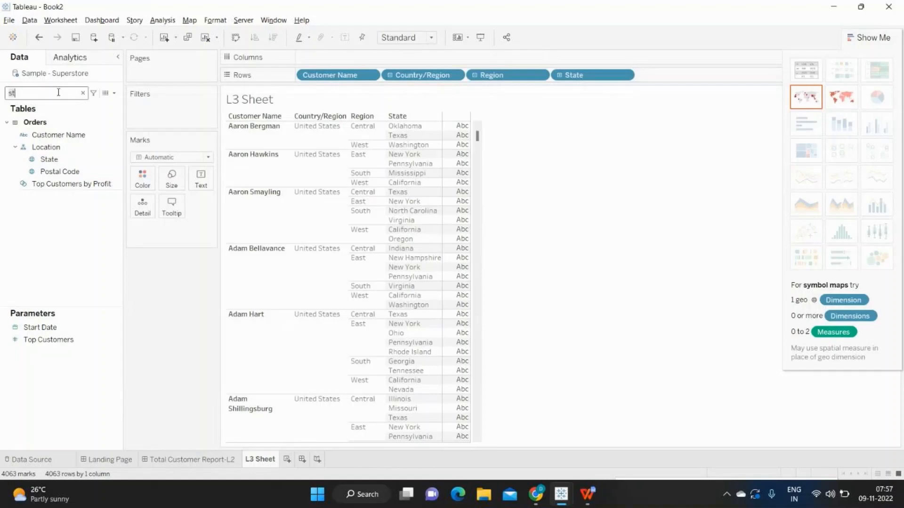
key("BackSpace")
key("BackSpace")
type("ord")
left_click(54, 147)
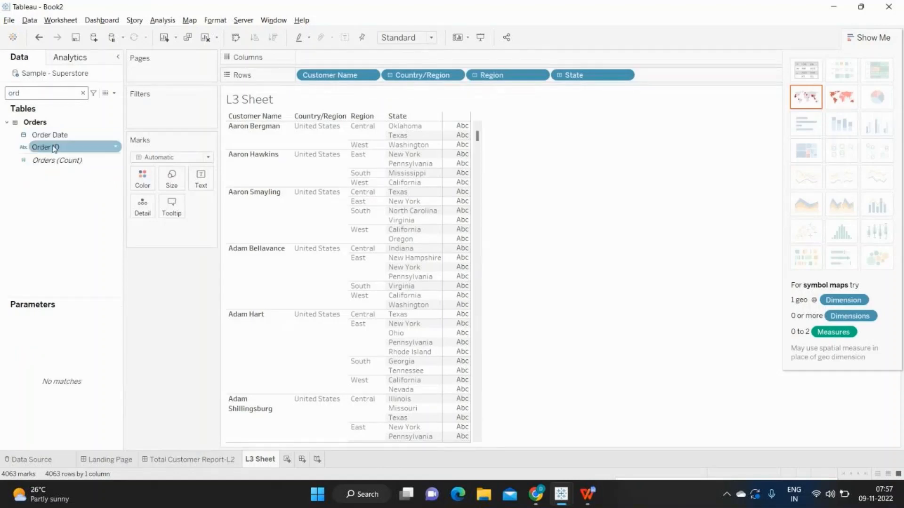
left_click_drag(54, 147, 681, 79)
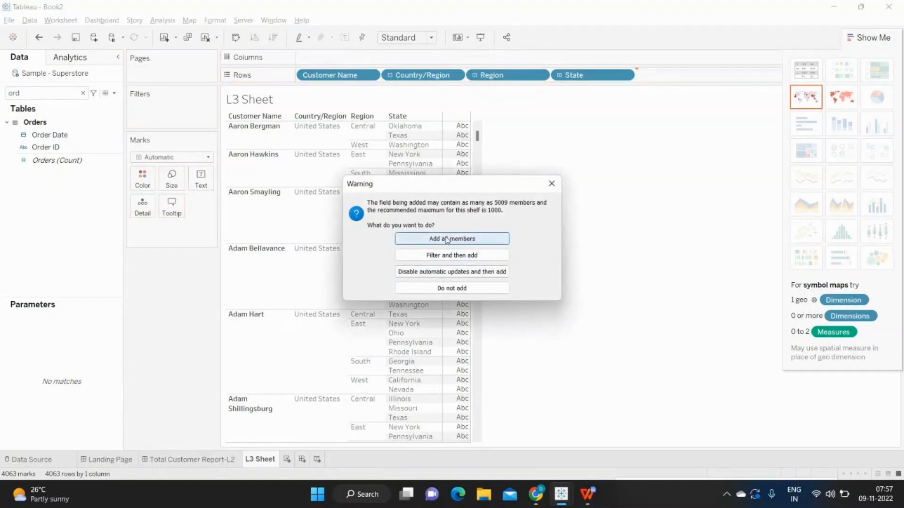
left_click(444, 239)
left_click(709, 75)
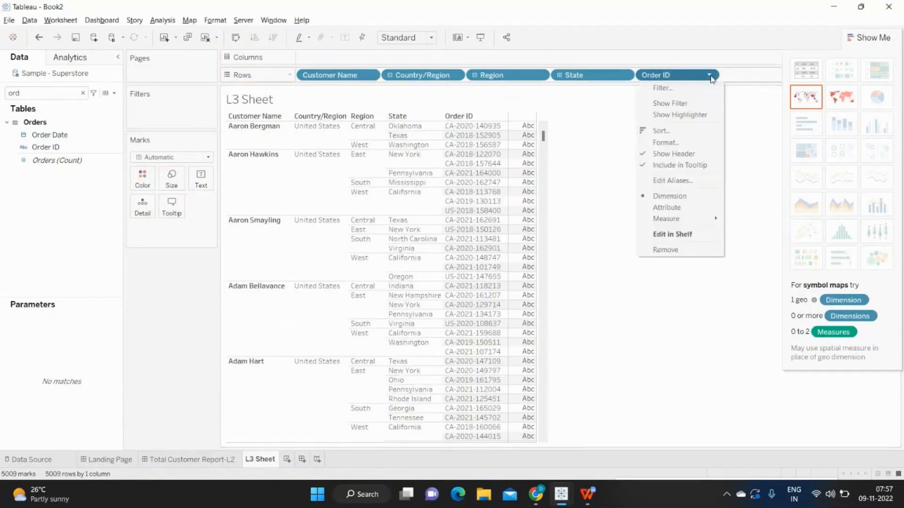
mouse_move(693, 223)
left_click(762, 254)
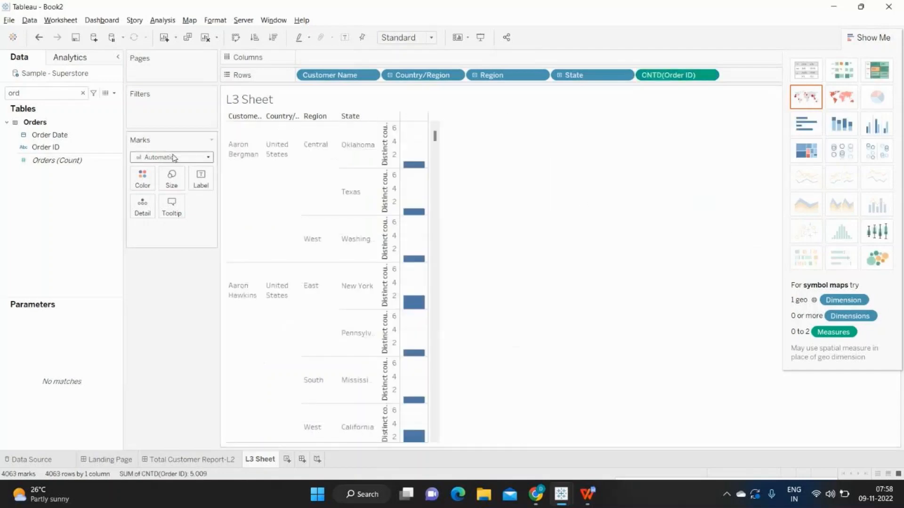
Step: Add Quantity as a sum to the L3 Sheet's rows after the distinct count of Order ID
double_click(35, 94)
type("qu")
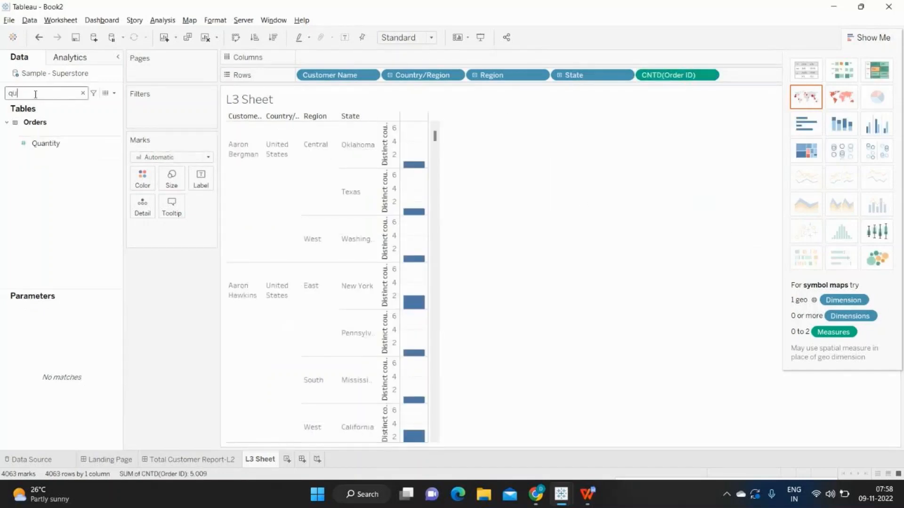
left_click_drag(44, 140, 757, 74)
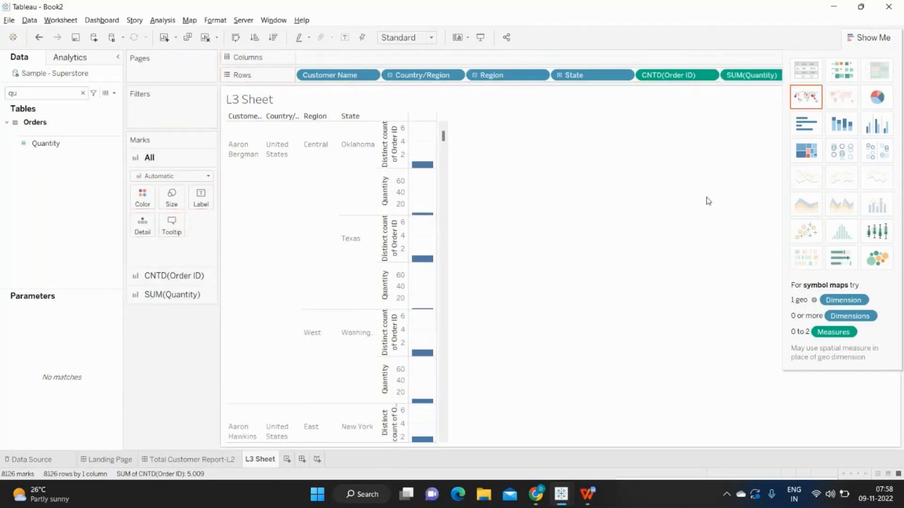
Step: Convert the L3 Sheet to a text table and move Customer Name from the columns to the start of the rows
left_click(805, 70)
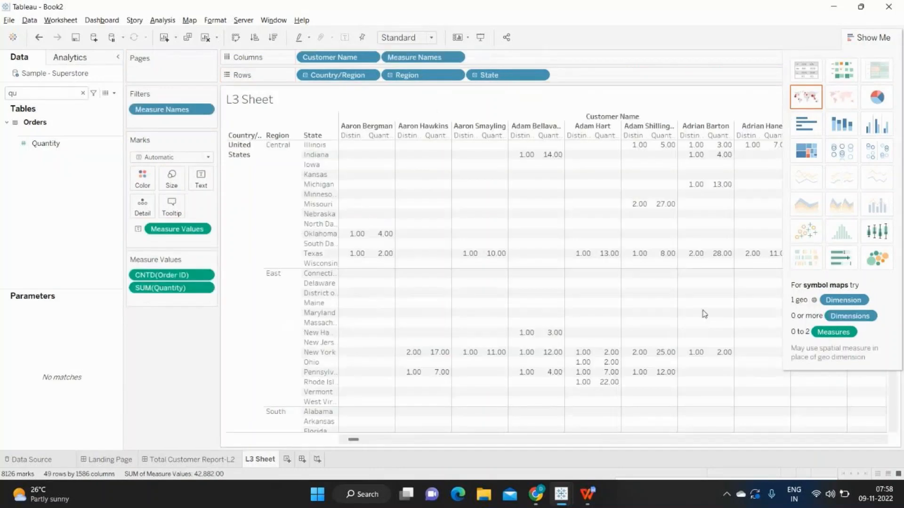
left_click(875, 38)
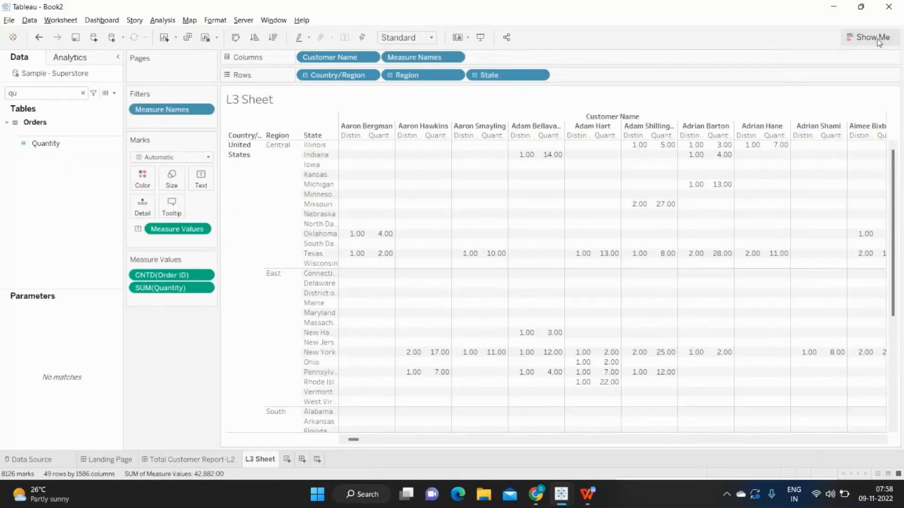
left_click_drag(328, 58, 311, 74)
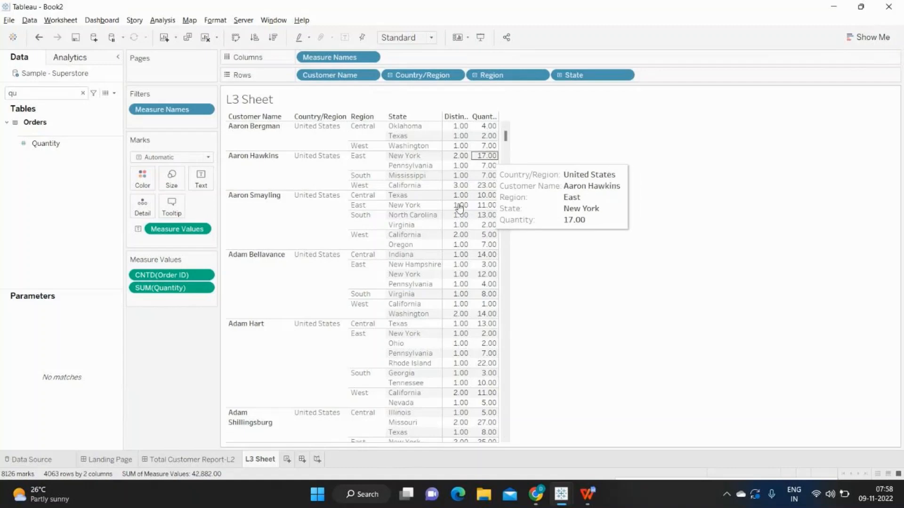
Step: Create a new dashboard and add a floating text object reading "Total Customer Detail Report -L3"
left_click(301, 458)
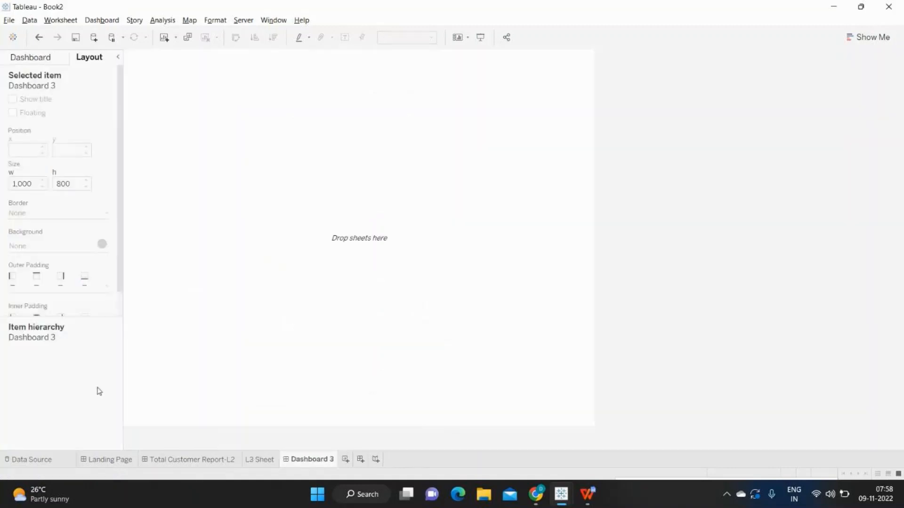
left_click(18, 65)
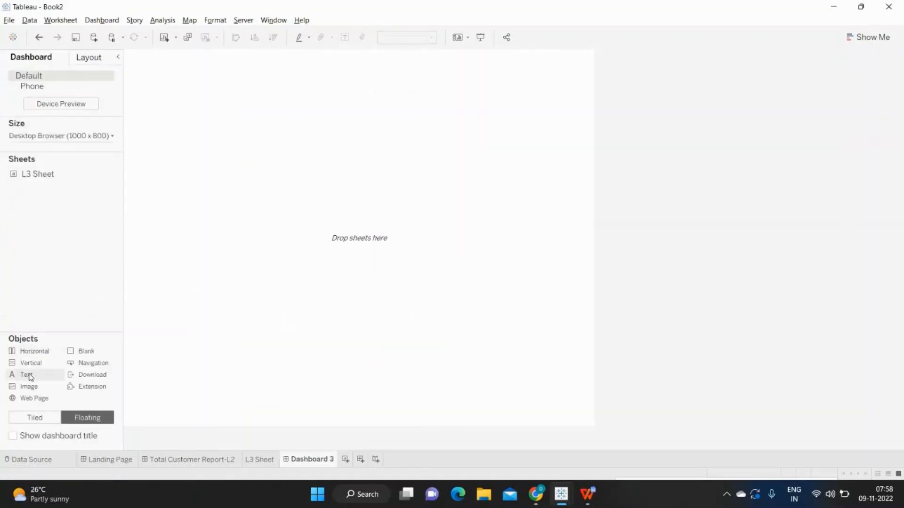
left_click_drag(28, 363, 156, 93)
type("Total C")
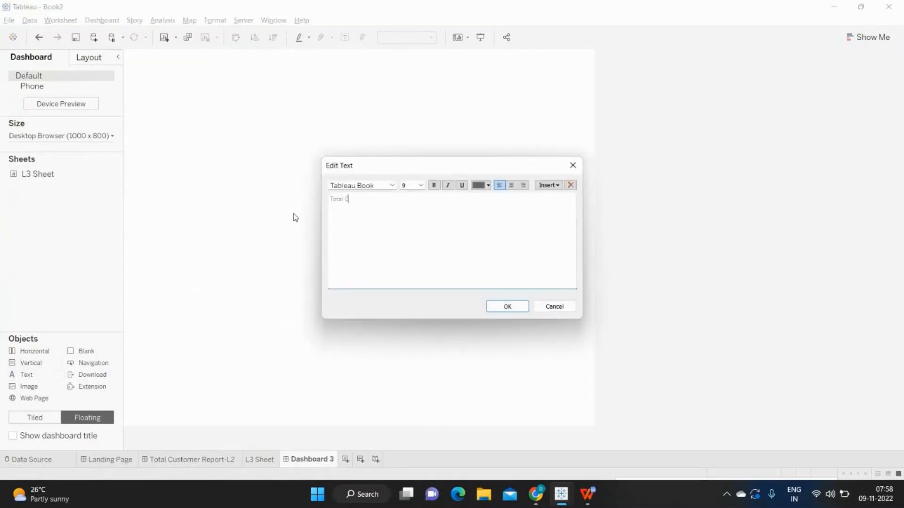
type("ustomer Detail Report -L3")
Step: Format the whole title text as 28 pt Tableau Bold in white, centre it and apply the text
key("ctrl+a")
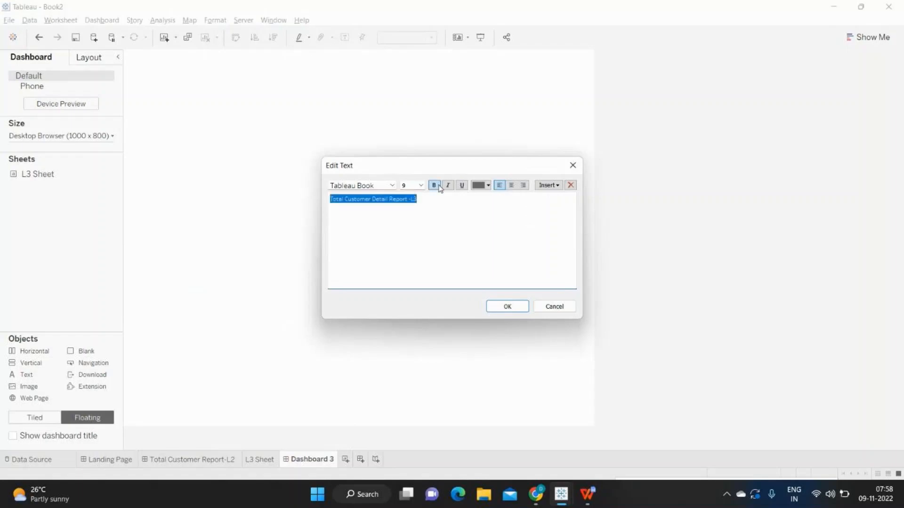
left_click(421, 186)
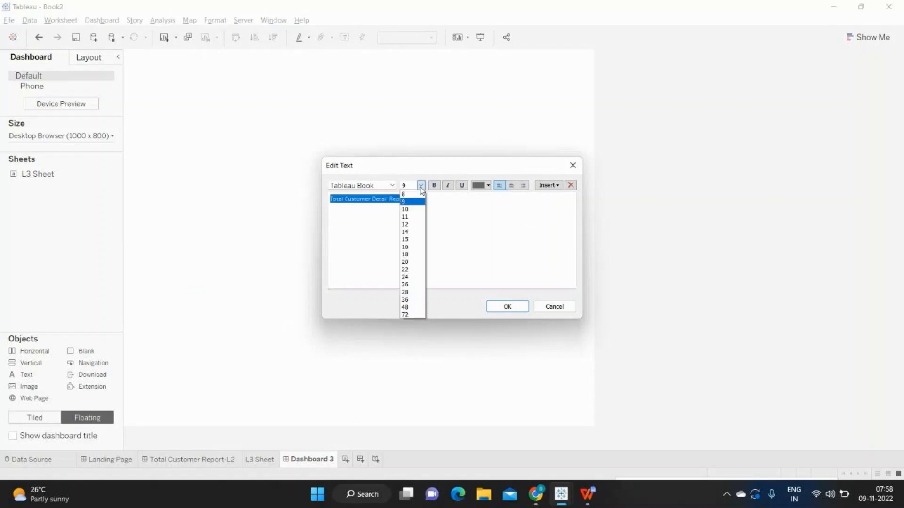
left_click(405, 292)
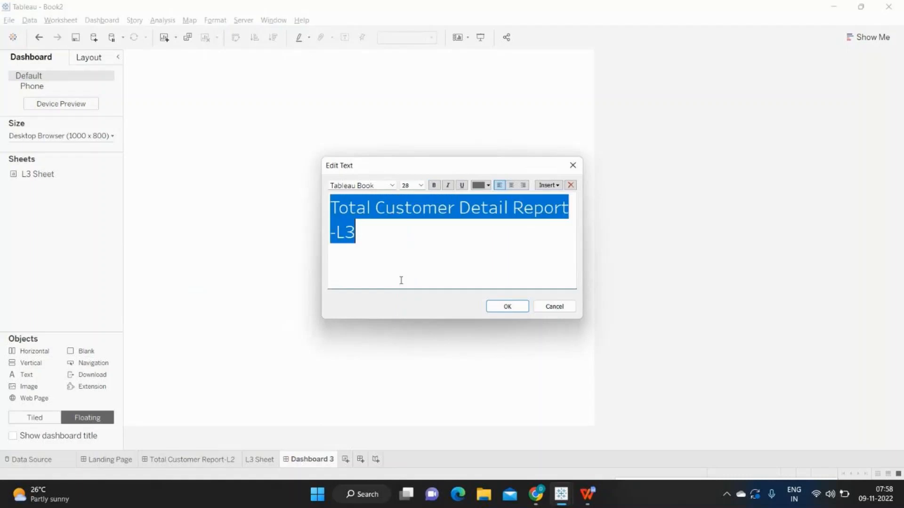
left_click(392, 186)
left_click(398, 202)
left_click(433, 185)
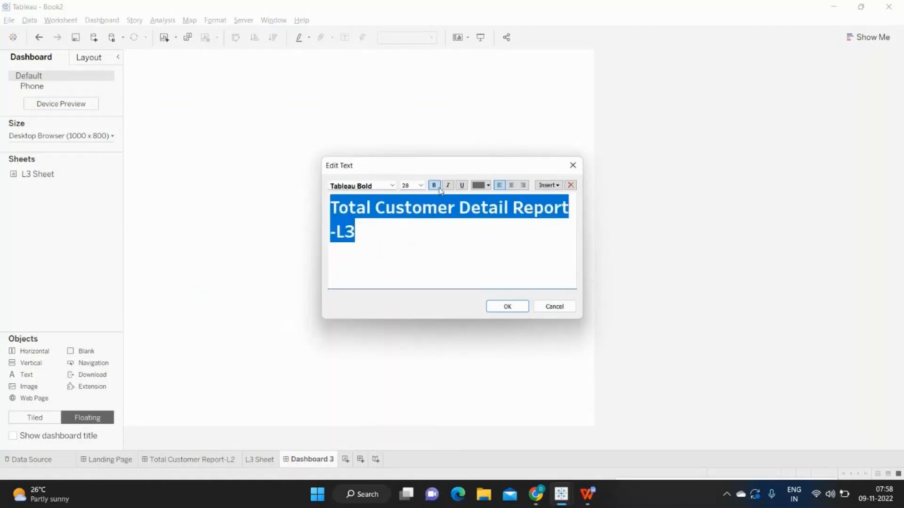
left_click(481, 185)
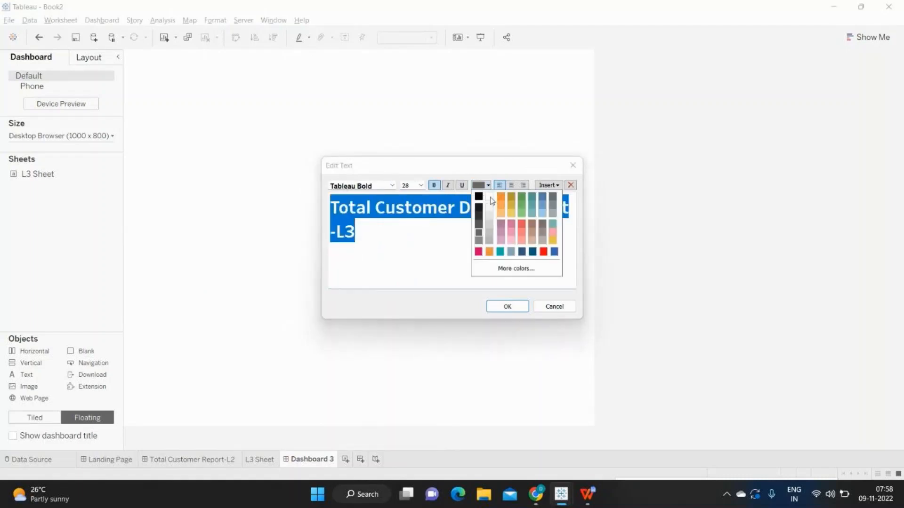
left_click(489, 198)
left_click(511, 185)
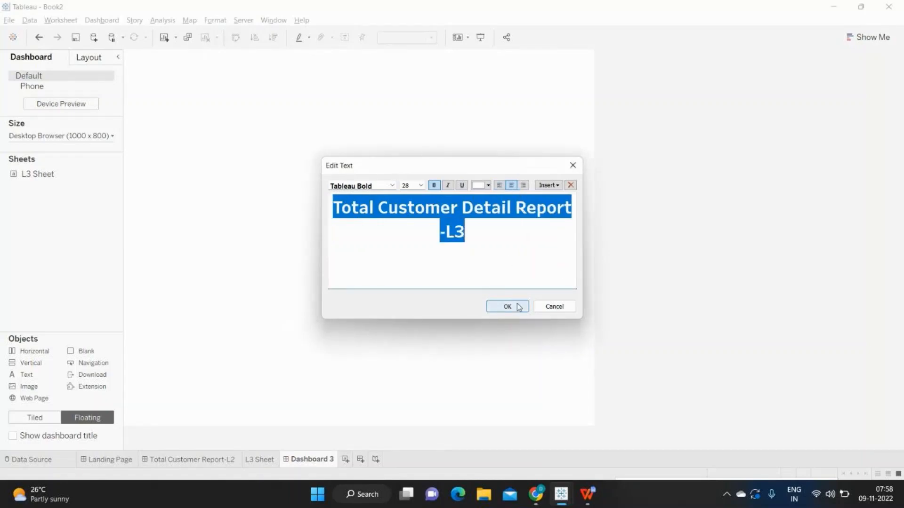
left_click(518, 307)
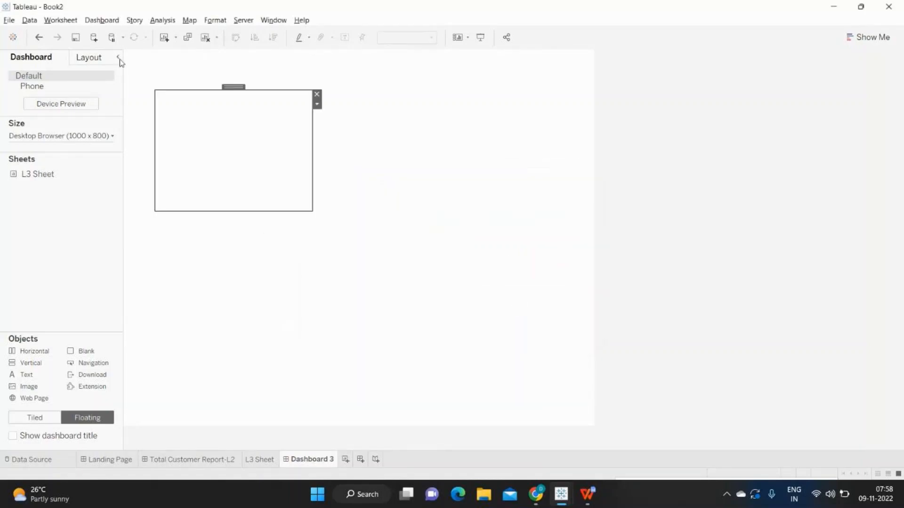
Step: Position the title text object at x 40, y 45 and size it 810 wide by 90 high
left_click(89, 58)
double_click(29, 150)
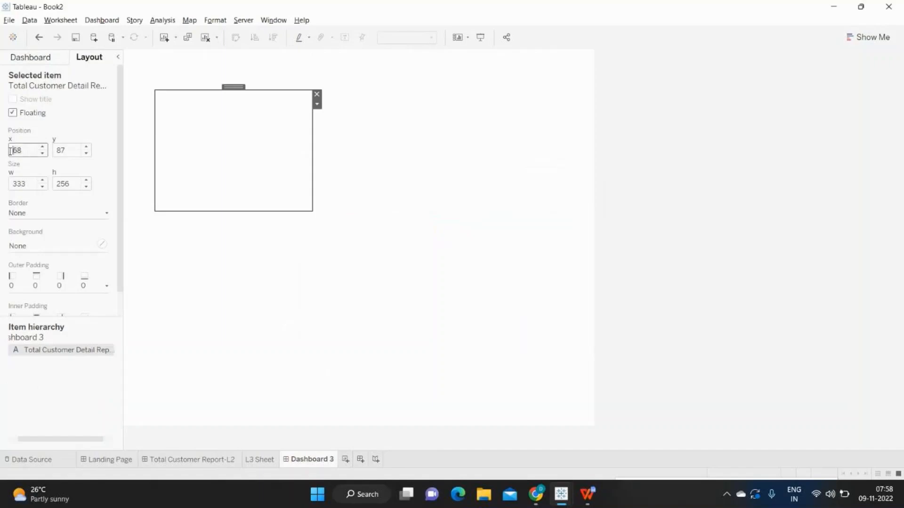
type("40")
key("Tab")
type("45")
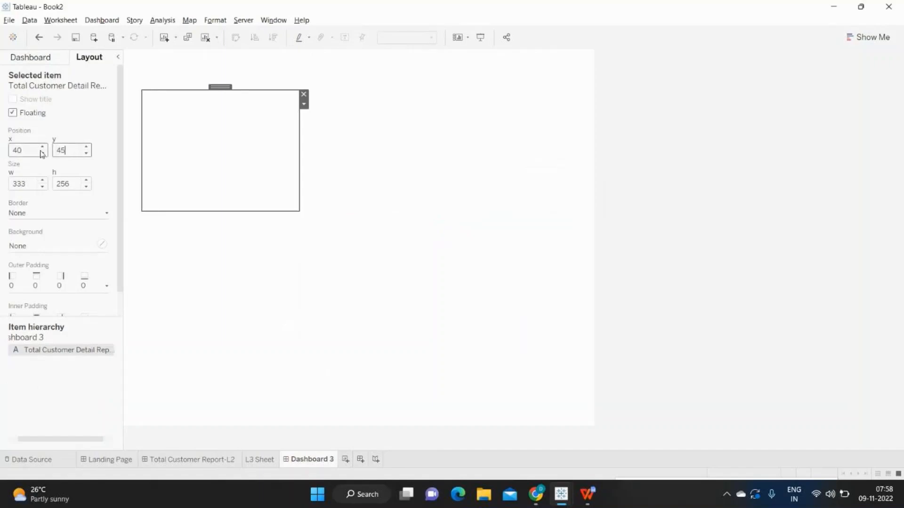
key("Return")
key("Tab")
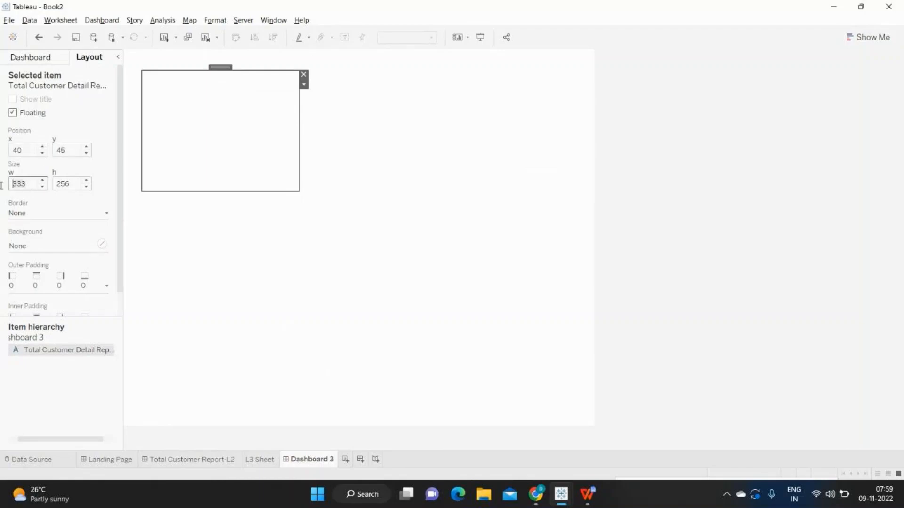
type("810")
key("Return")
key("Tab")
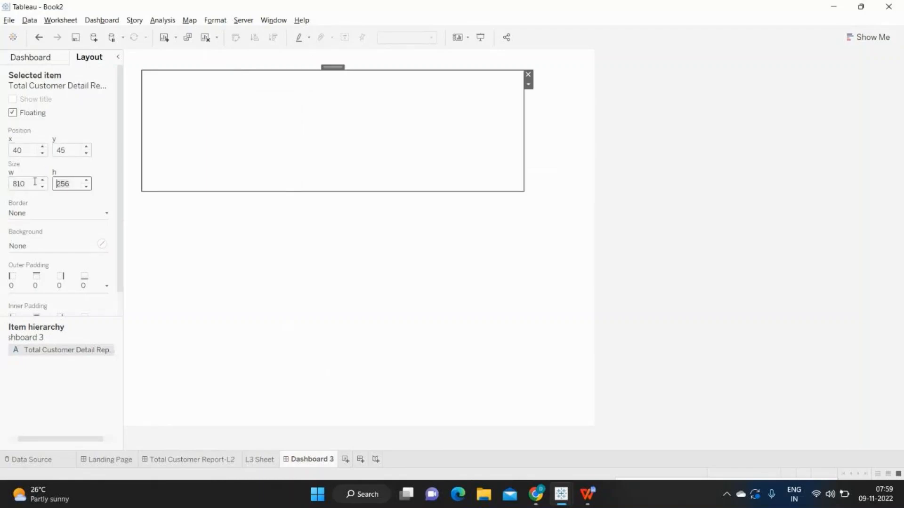
type("80")
key("Return")
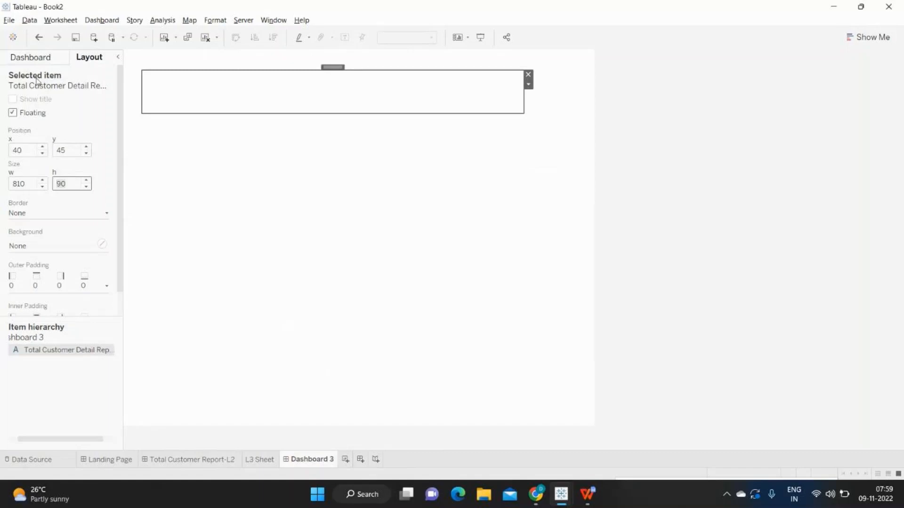
Step: Set the dashboard's fixed size to a width of 900 px
left_click(44, 56)
left_click(47, 137)
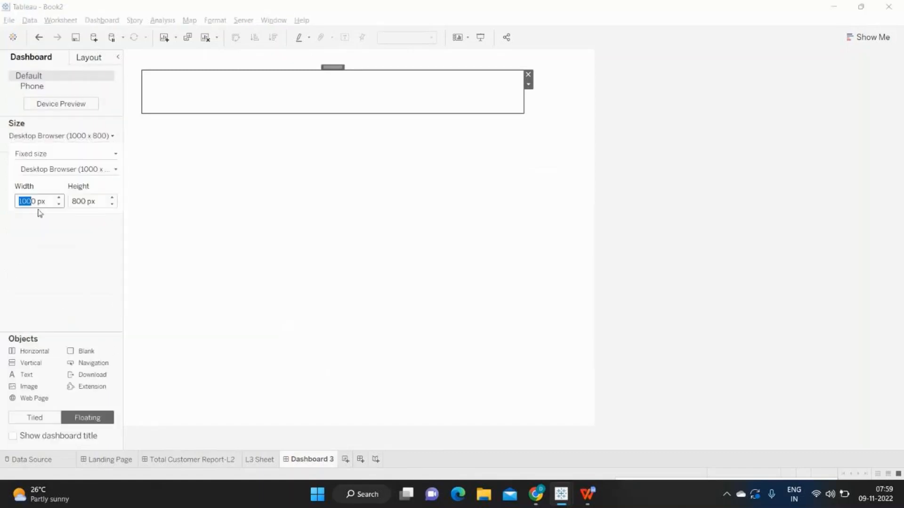
left_click(58, 204)
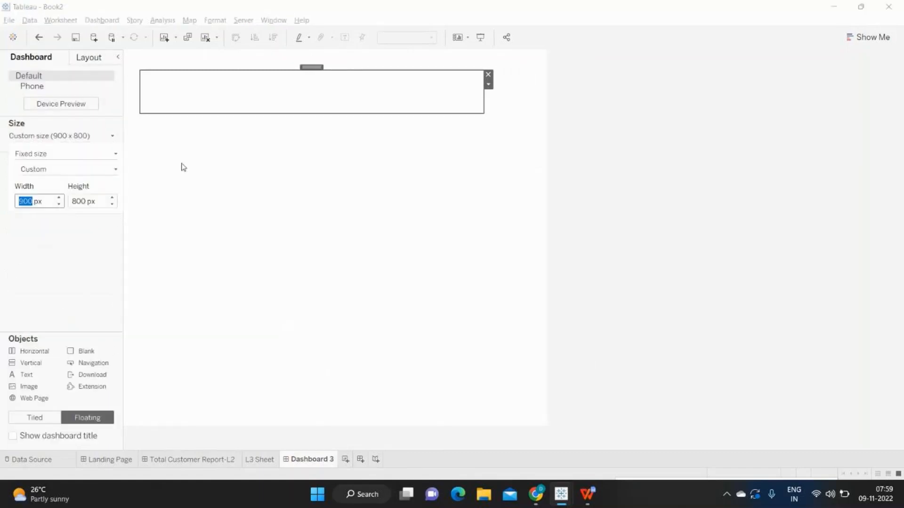
left_click(233, 100)
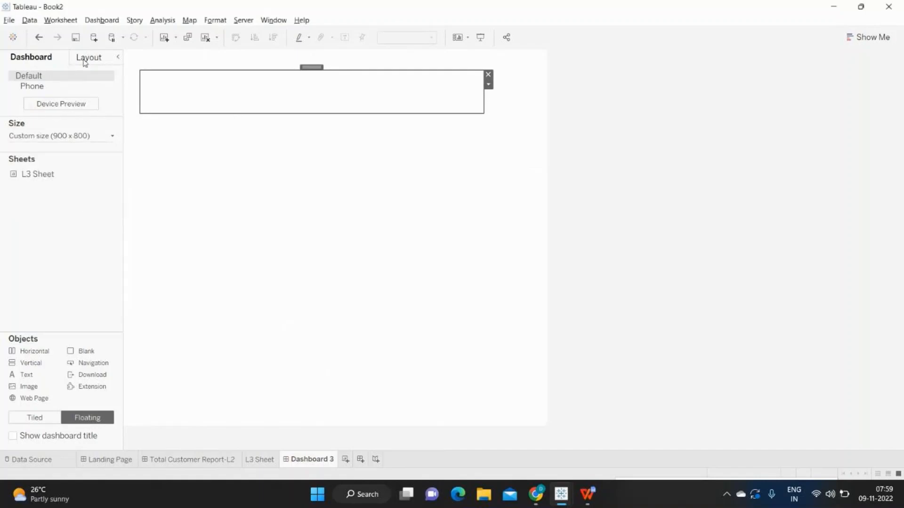
Step: Restore the title object's x position to 40 and its width to 810
left_click(84, 63)
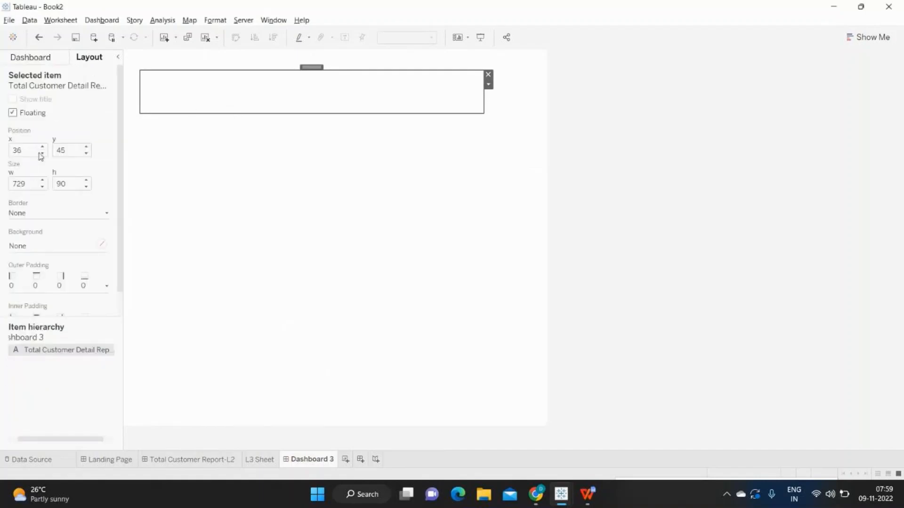
left_click_drag(29, 150, 1, 148)
type("40")
key("Return")
left_click_drag(31, 187, 2, 179)
type("810")
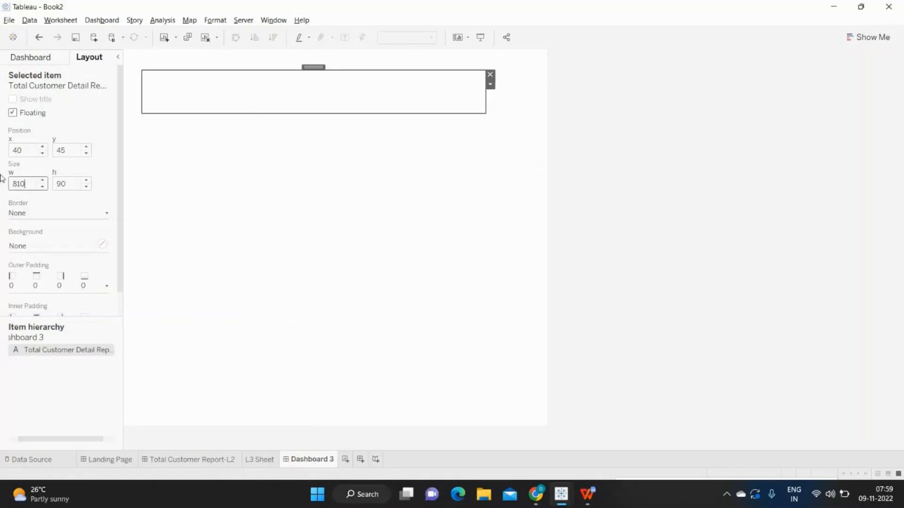
key("Return")
Step: Give the title text object a dark grey background
left_click(255, 171)
left_click(261, 93)
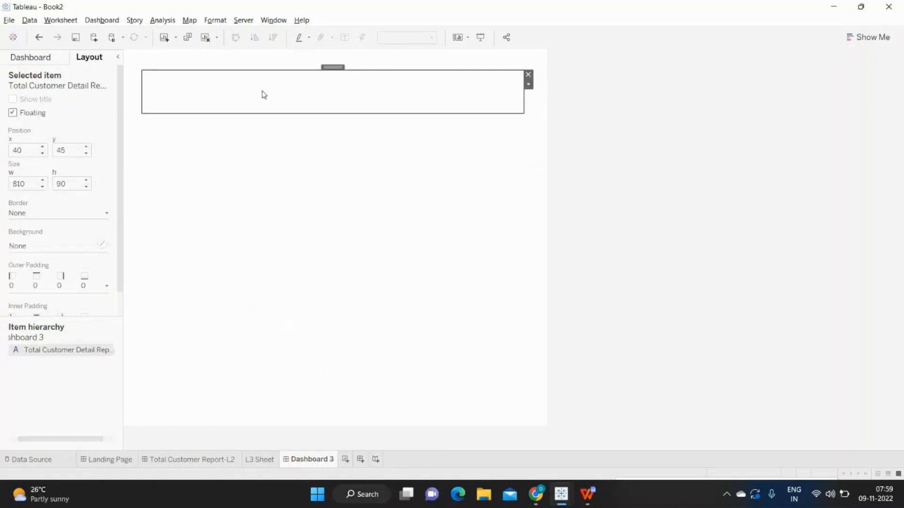
left_click(37, 245)
left_click(23, 312)
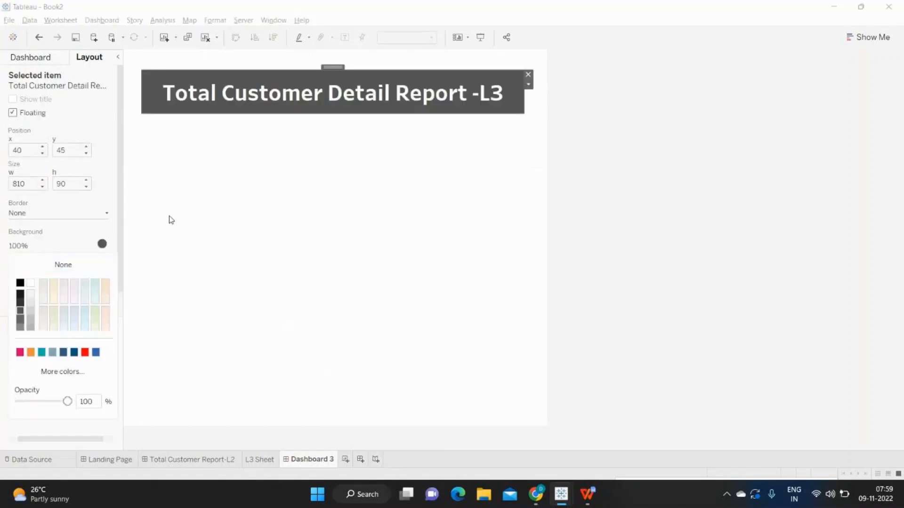
Step: Copy the full title text, remove "-L3" from the title and apply the edit
double_click(322, 97)
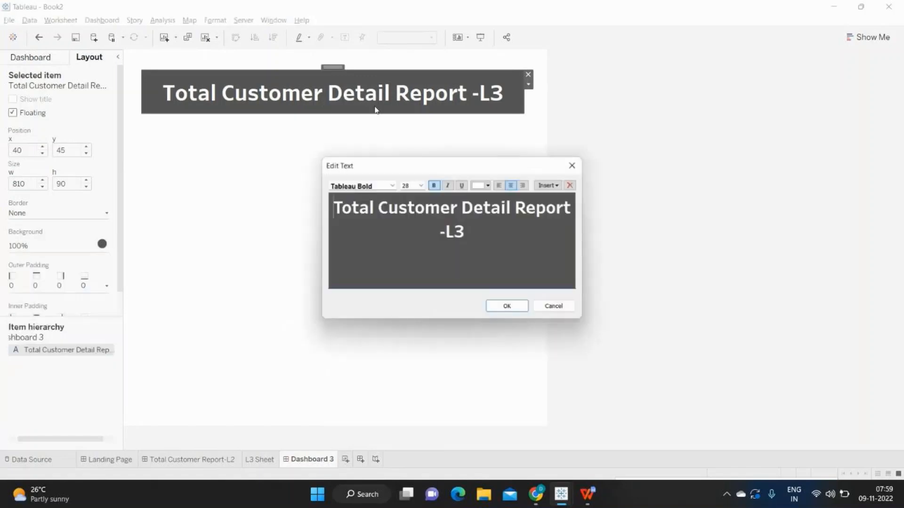
left_click_drag(437, 231, 465, 231)
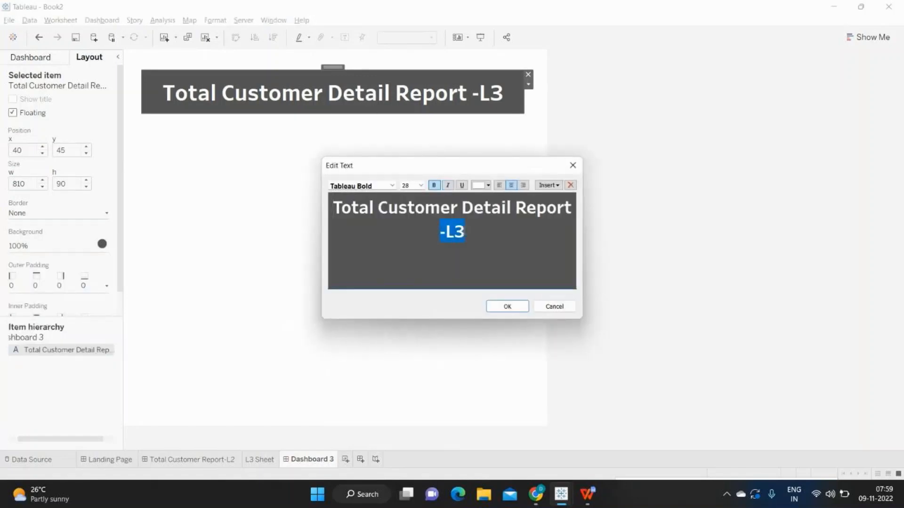
key("BackSpace")
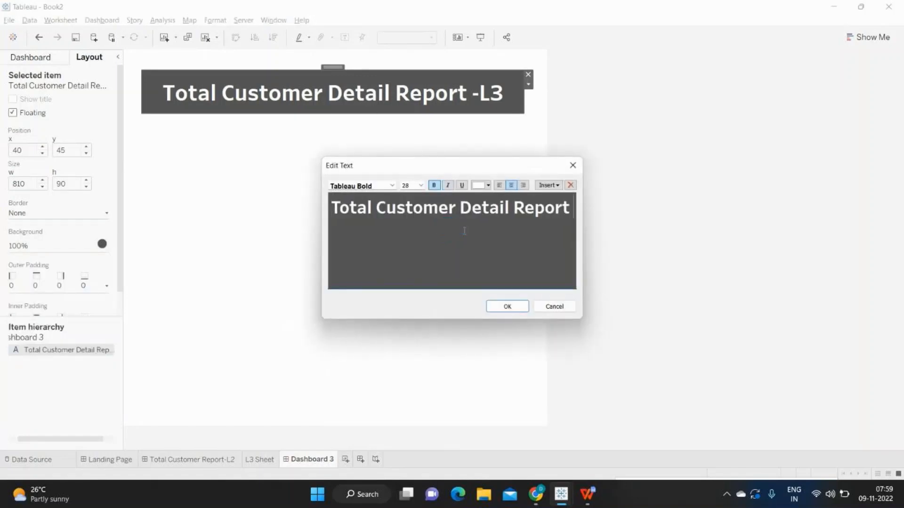
key("ctrl+z")
left_click_drag(465, 231, 319, 196)
key("ctrl+c")
left_click(433, 231)
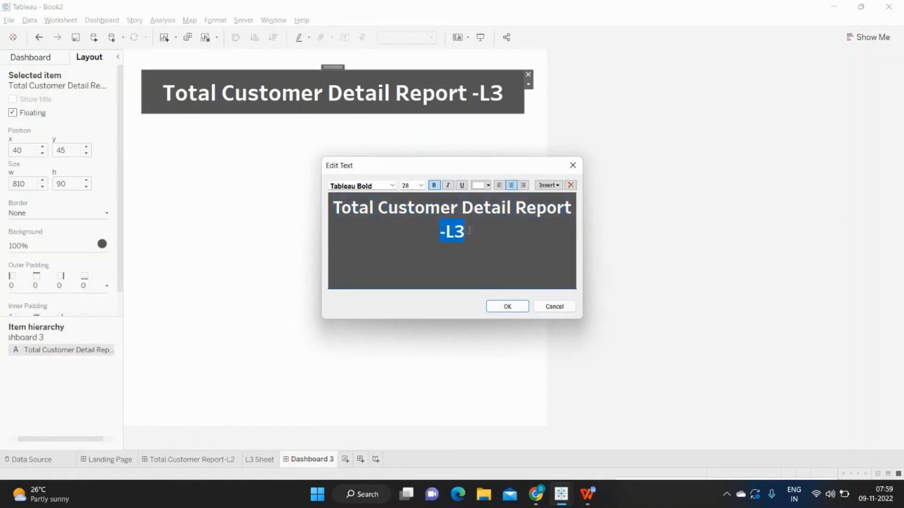
left_click(504, 306)
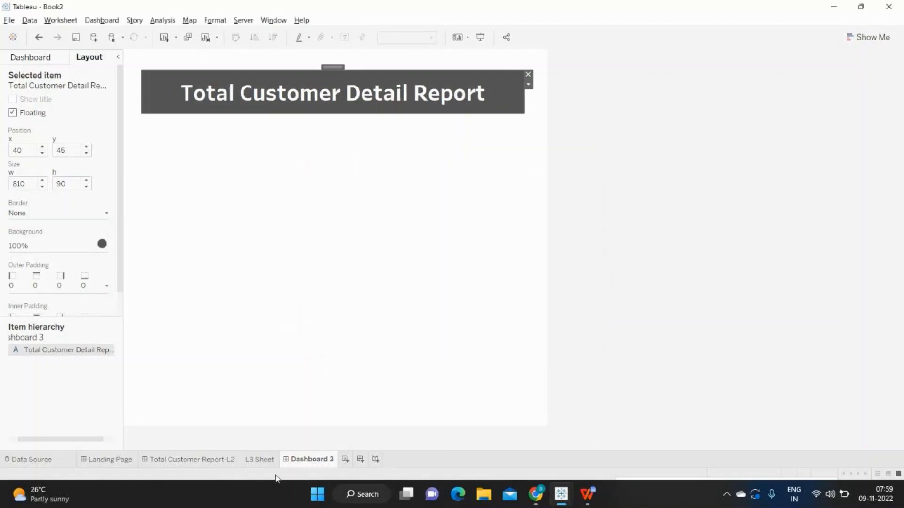
Step: Rename Dashboard 3 with the copied text "Total Customer Detail Report -L3"
double_click(306, 460)
key("ctrl+v")
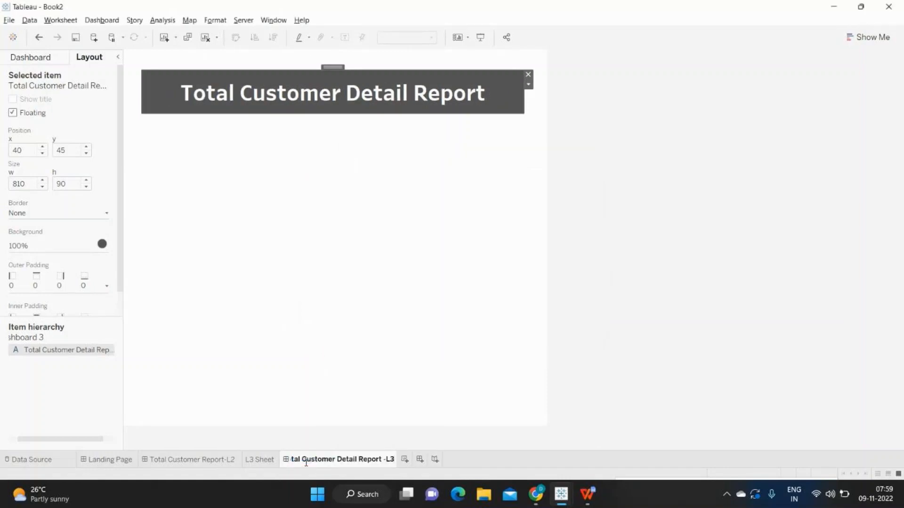
left_click(652, 353)
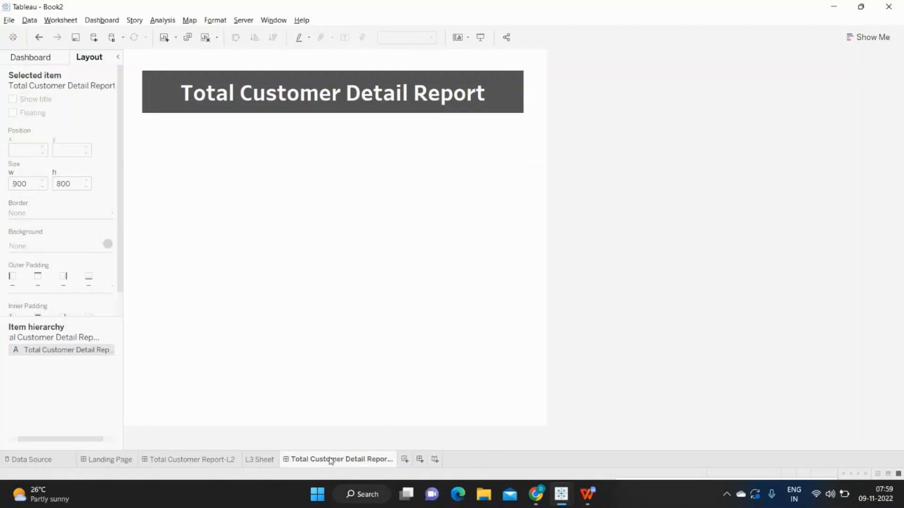
mouse_move(331, 460)
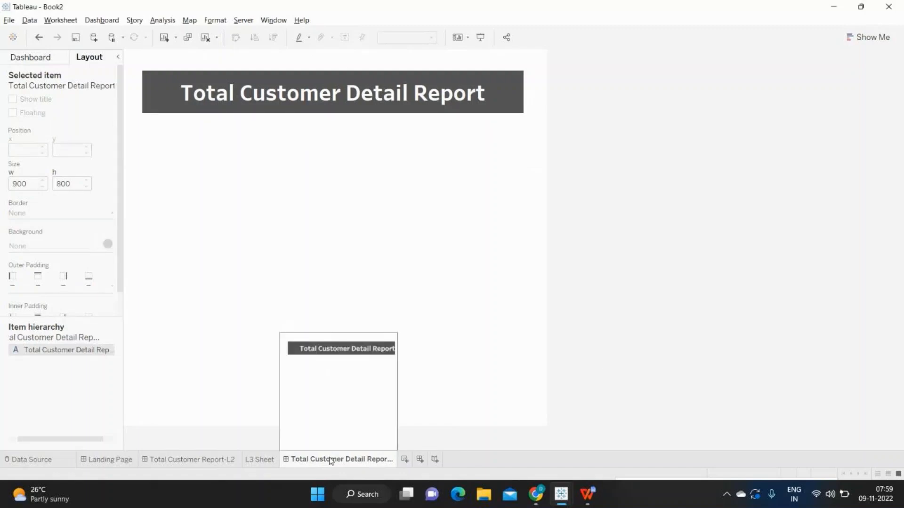
Step: Place the L3 Sheet on the dashboard below the title, at x 40 with a width of 810
left_click(47, 57)
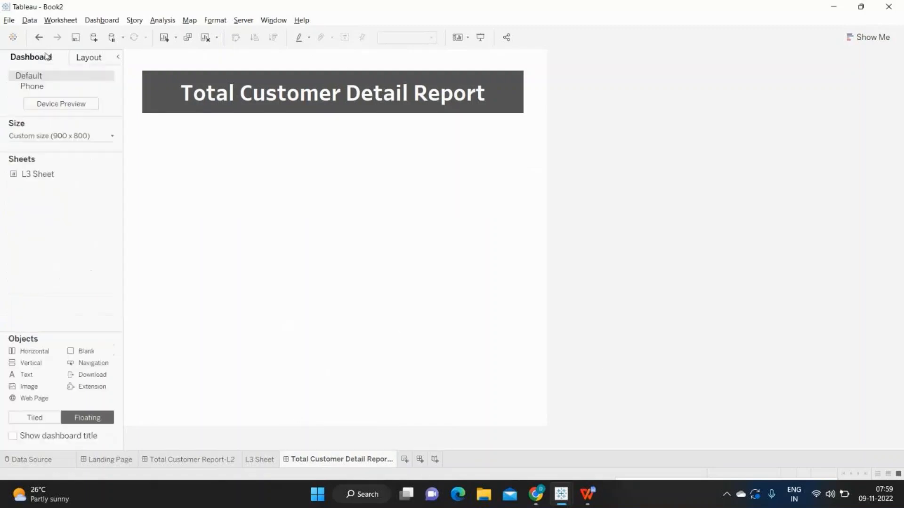
left_click_drag(37, 174, 143, 120)
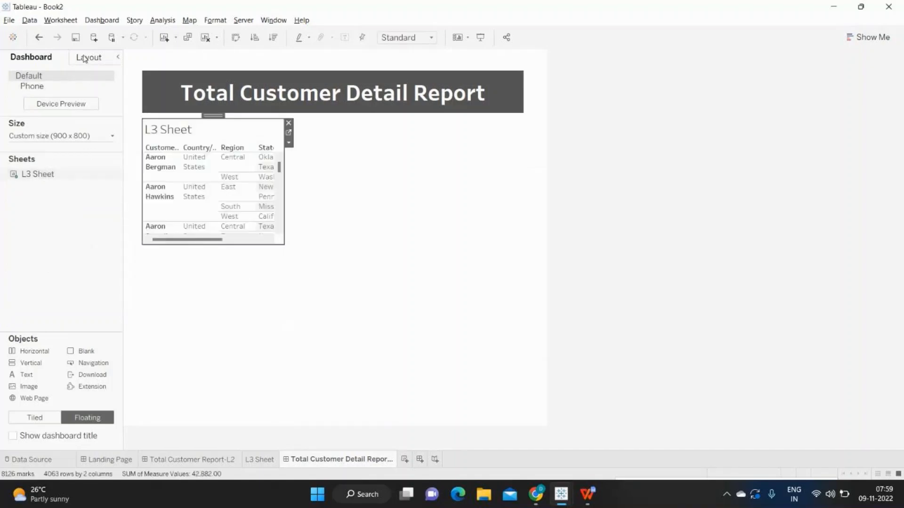
left_click(86, 59)
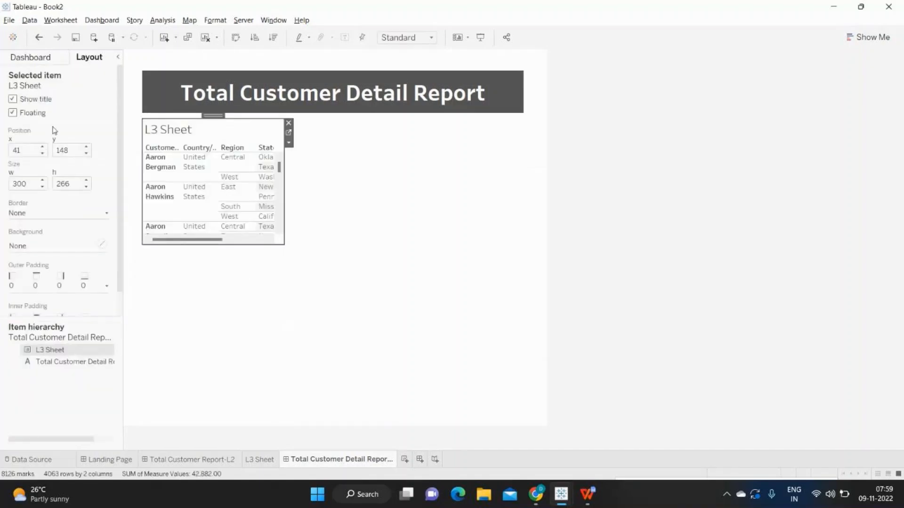
left_click(42, 153)
left_click_drag(32, 185, 1, 184)
type("810")
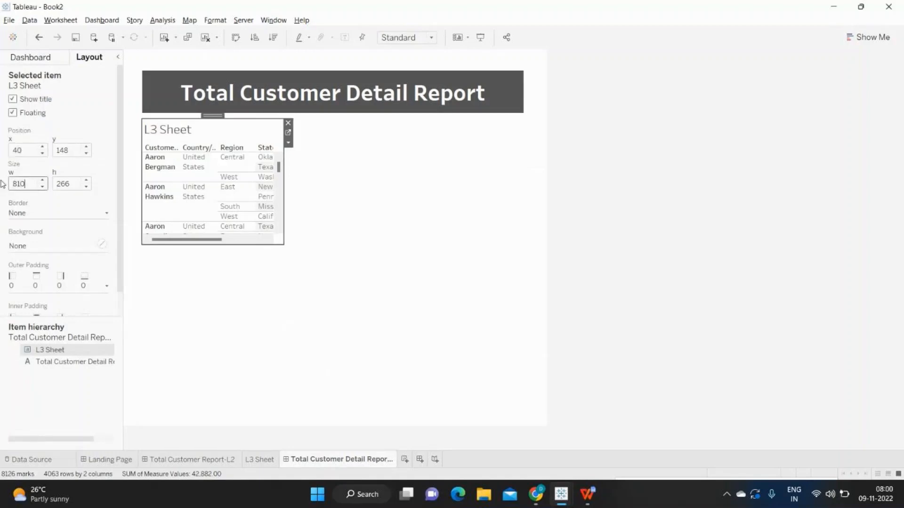
key("Return")
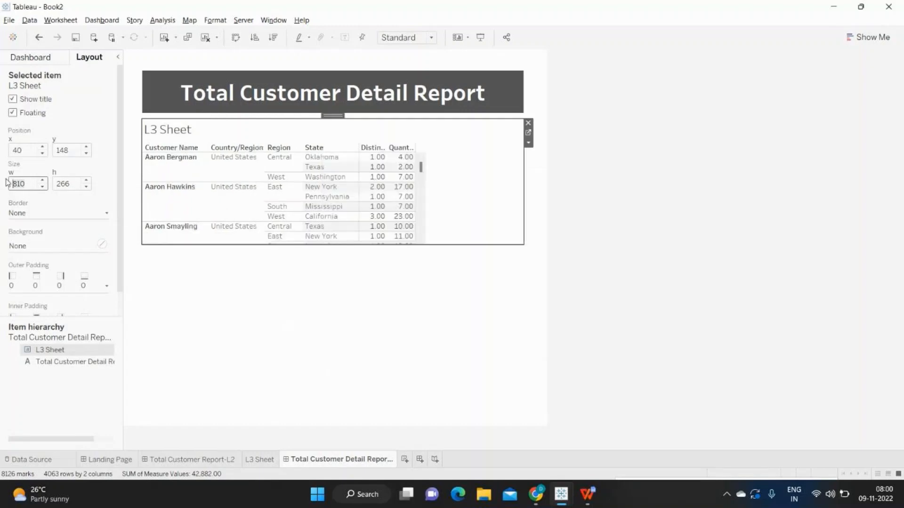
Step: Extend the L3 Sheet down to a height of about 602 and set its fit to Fit Width
left_click_drag(415, 245, 395, 403)
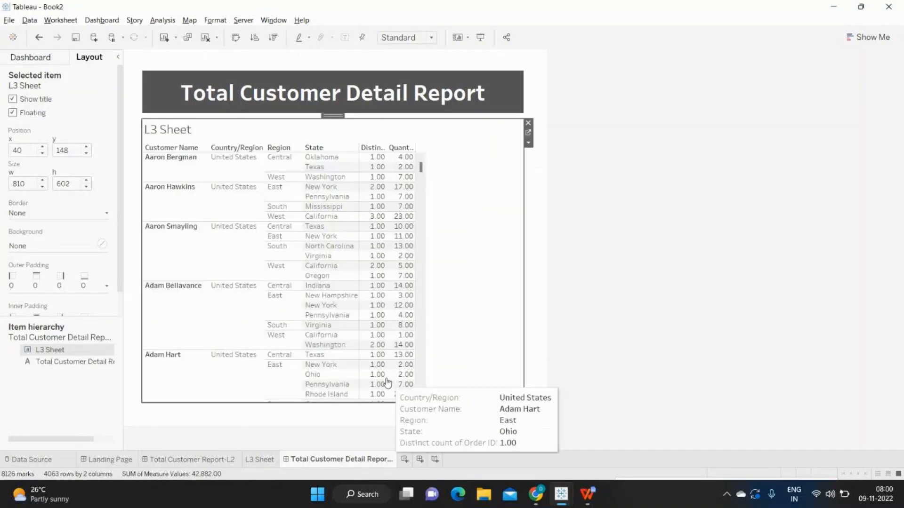
left_click(528, 142)
mouse_move(612, 177)
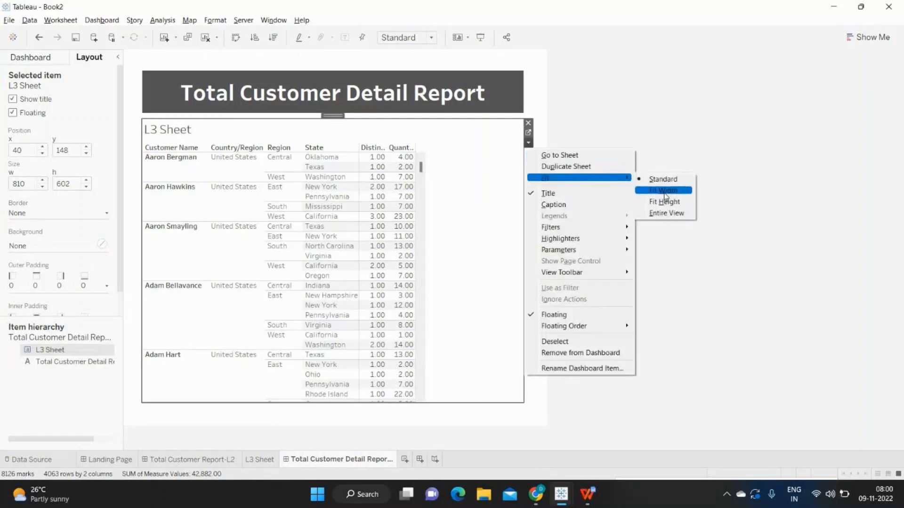
left_click(664, 191)
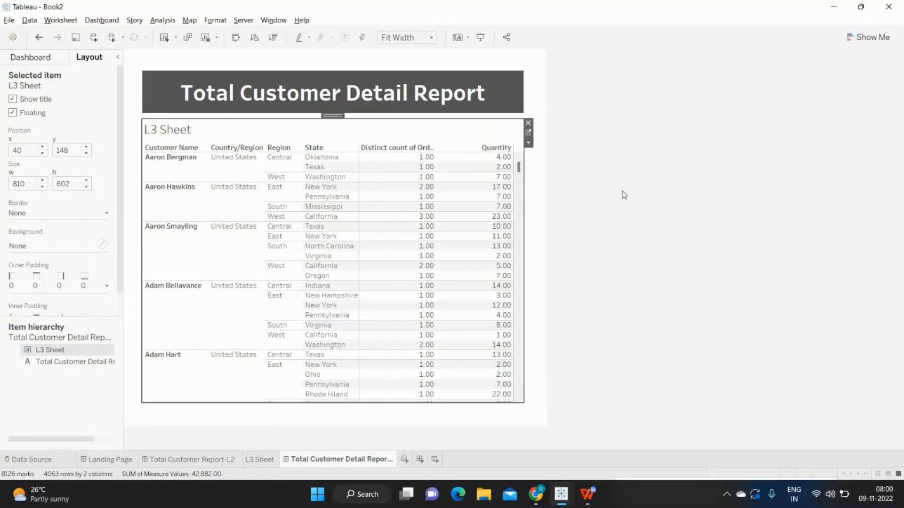
Step: Hide the L3 Sheet's title on the dashboard
right_click(157, 133)
left_click(179, 164)
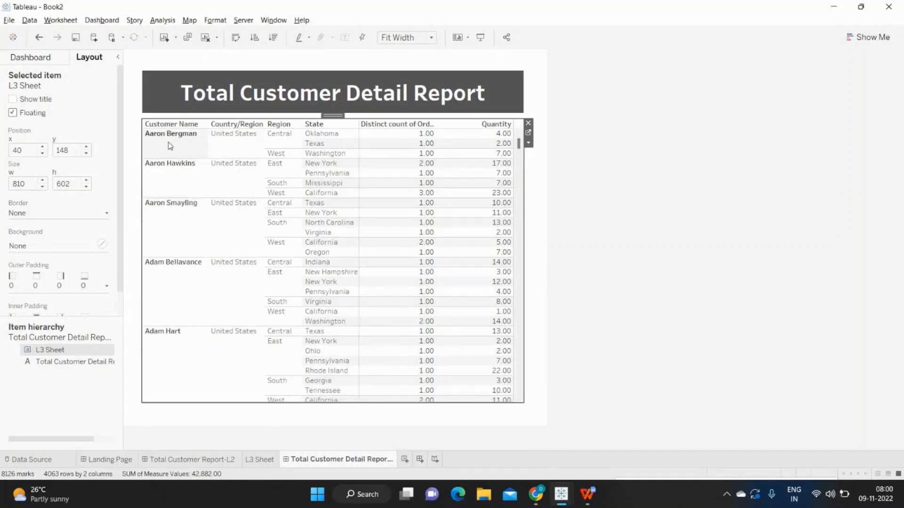
Step: Format the L3 Sheet's default cell, pane and header borders as thin dark grey lines
left_click(215, 20)
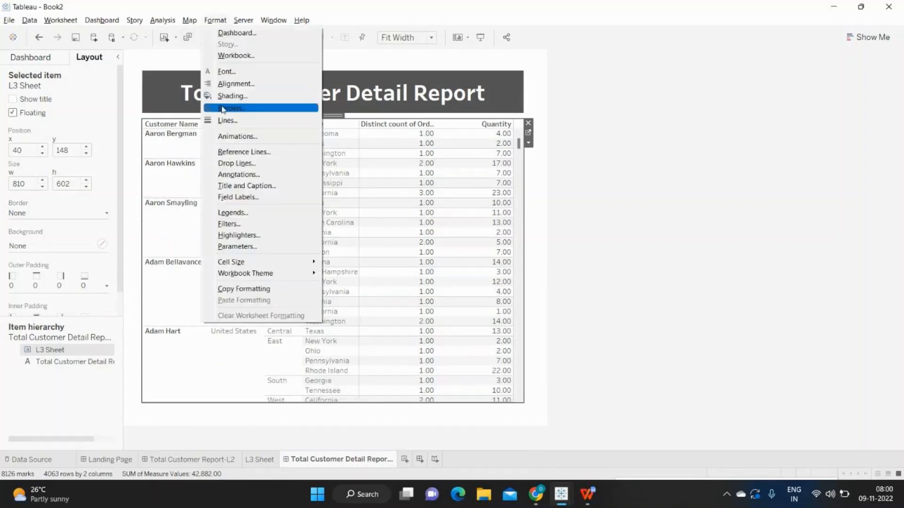
left_click(228, 108)
left_click(71, 131)
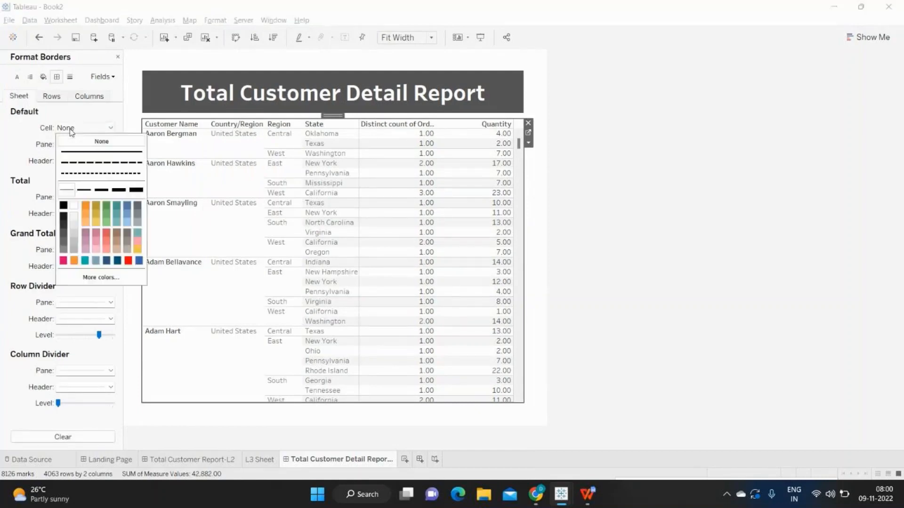
left_click(65, 240)
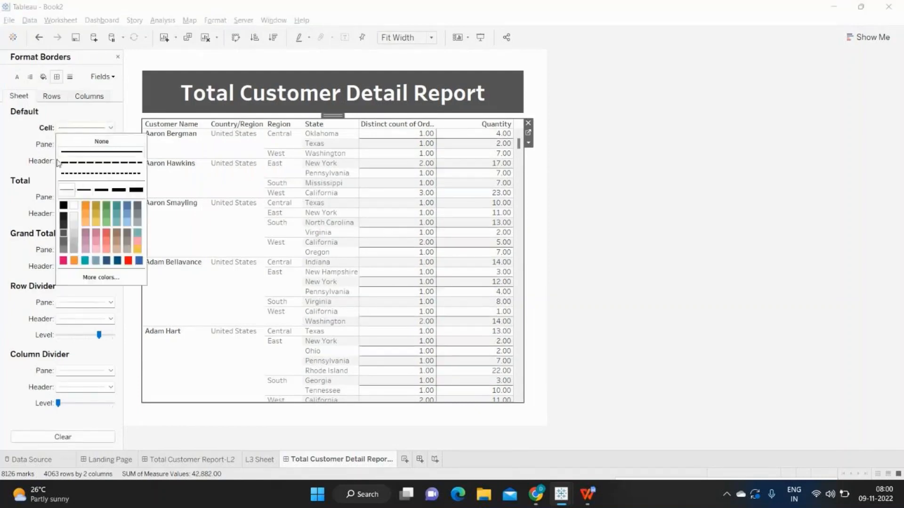
left_click(85, 144)
left_click(64, 254)
left_click(75, 162)
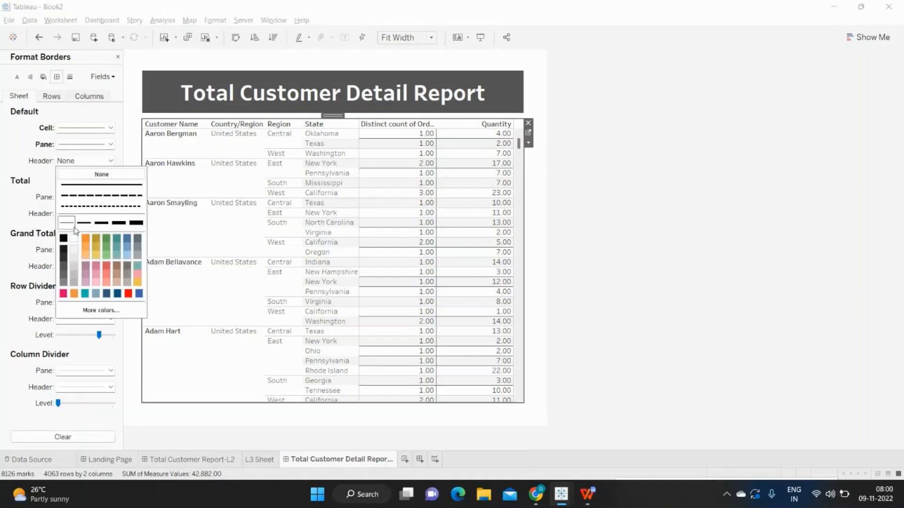
left_click(64, 268)
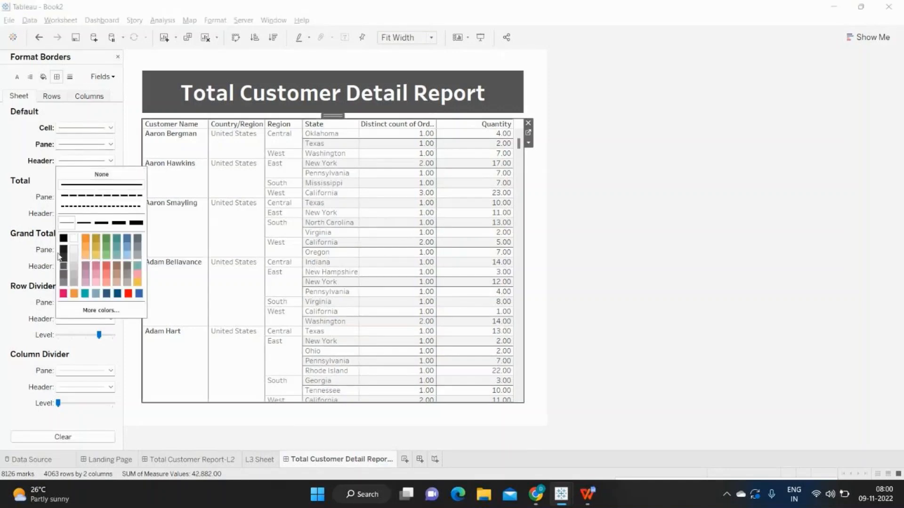
left_click(19, 213)
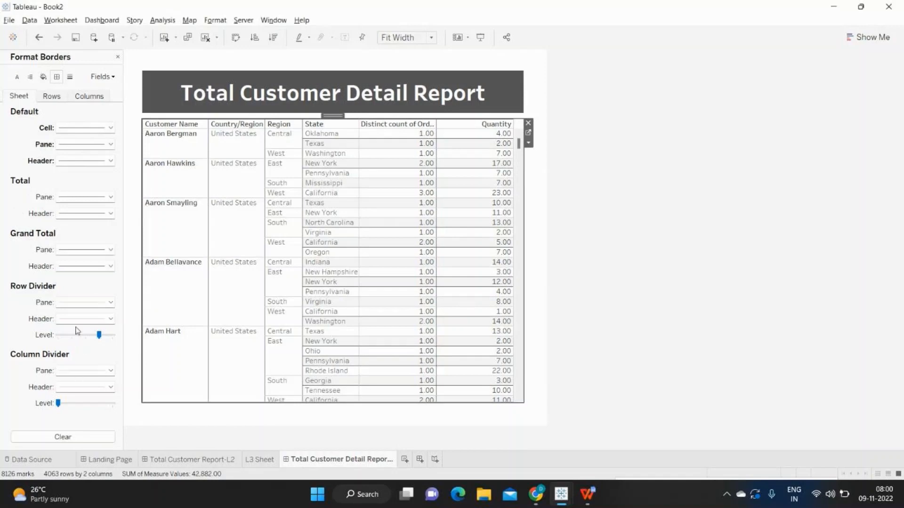
Step: Set the row divider and column divider pane borders of the L3 Sheet to dark grey
left_click(83, 304)
left_click(64, 407)
left_click(21, 326)
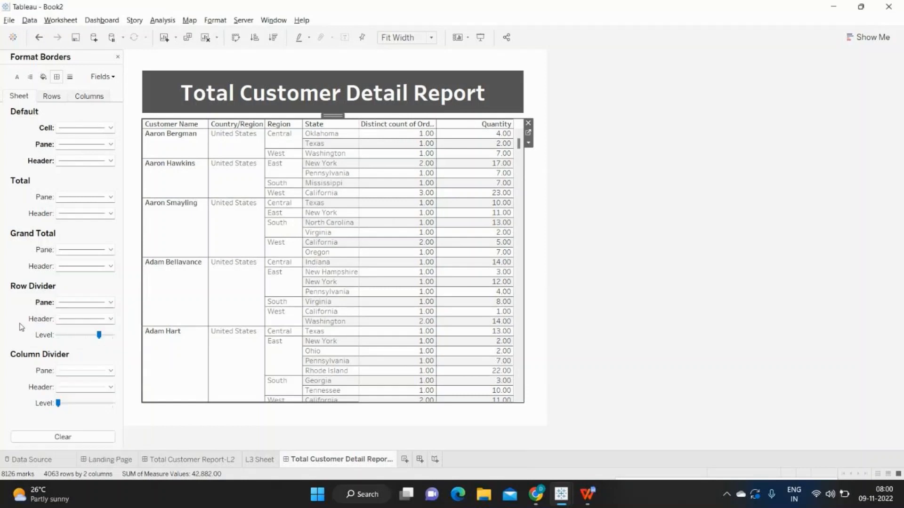
left_click(70, 376)
left_click(64, 318)
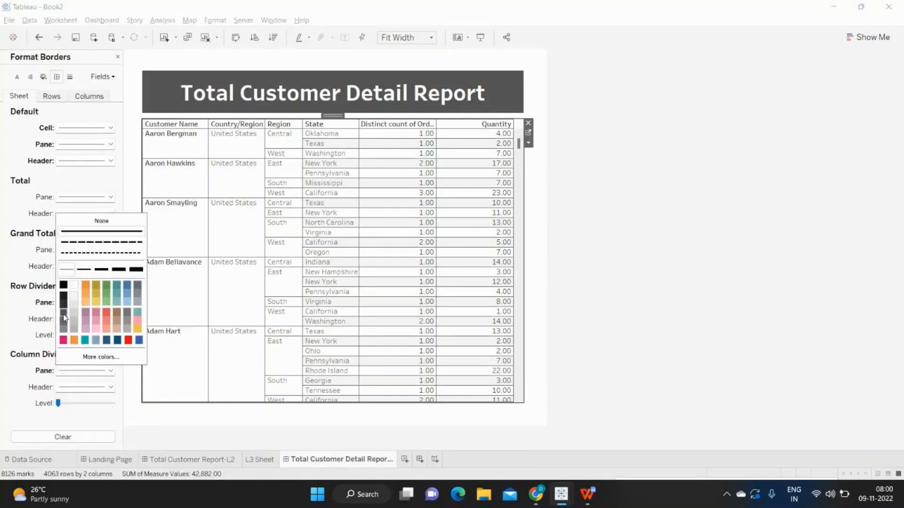
Step: Remove the row banding shading from the L3 Sheet by setting both pane and header to None
left_click(43, 78)
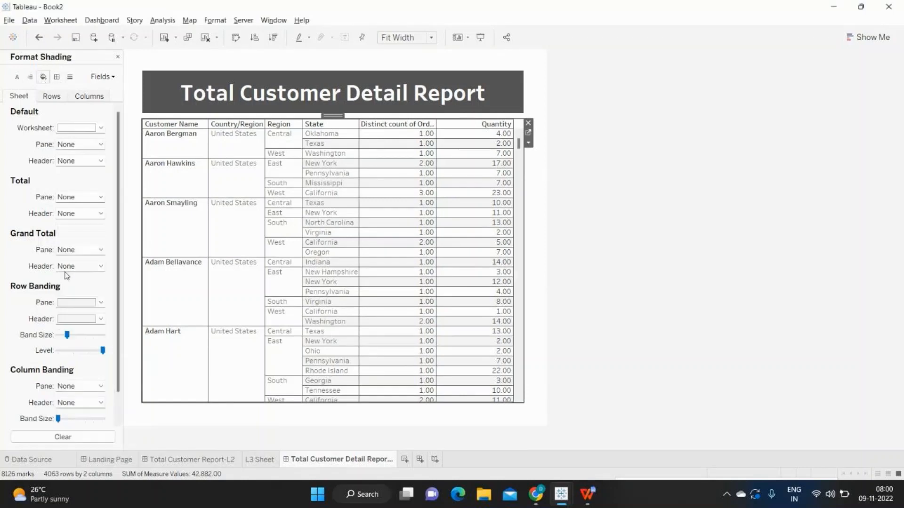
left_click(90, 302)
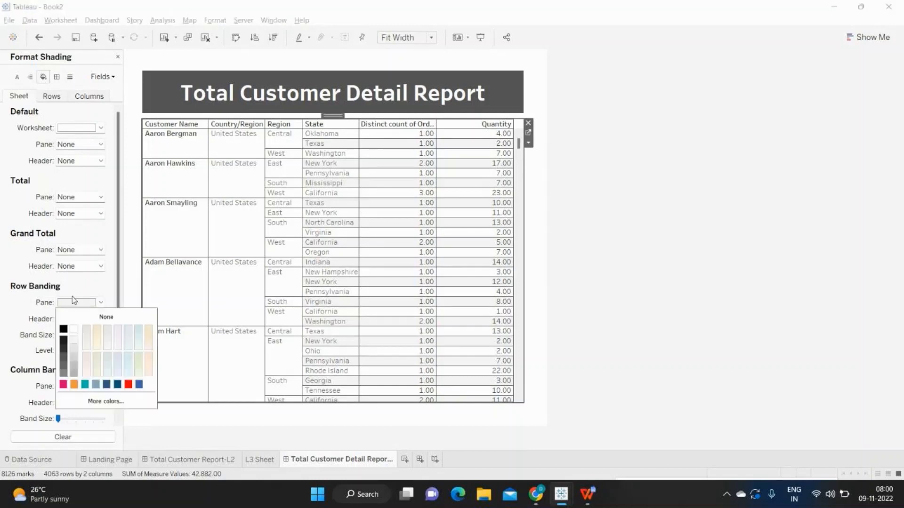
left_click(94, 317)
left_click(87, 319)
left_click(87, 329)
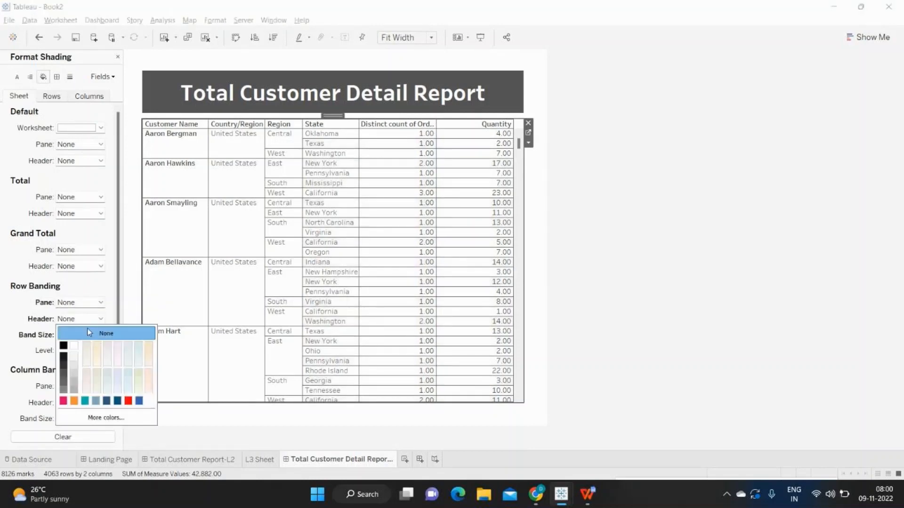
Step: Set the L3 Sheet's default worksheet font colour to black
left_click(17, 76)
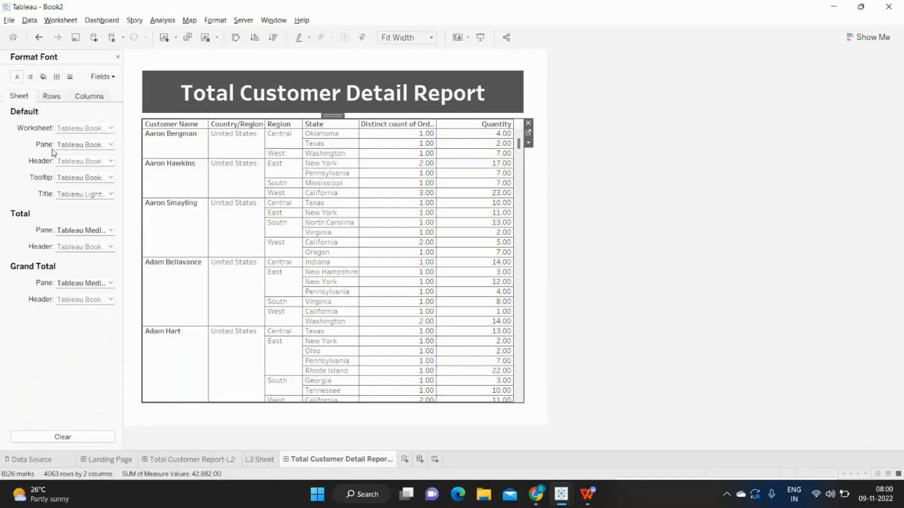
left_click(86, 144)
left_click(64, 172)
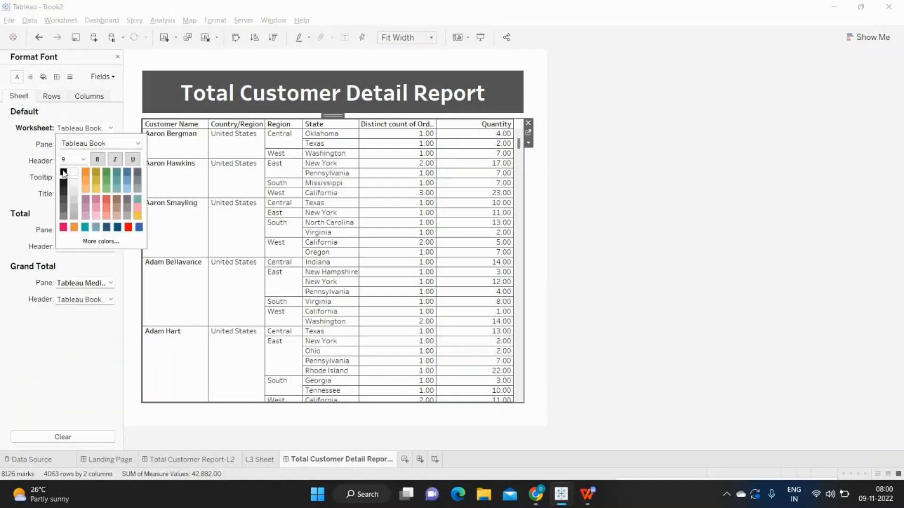
Step: Shade the L3 Sheet's field labels, such as Customer Name and Region, light grey
right_click(151, 125)
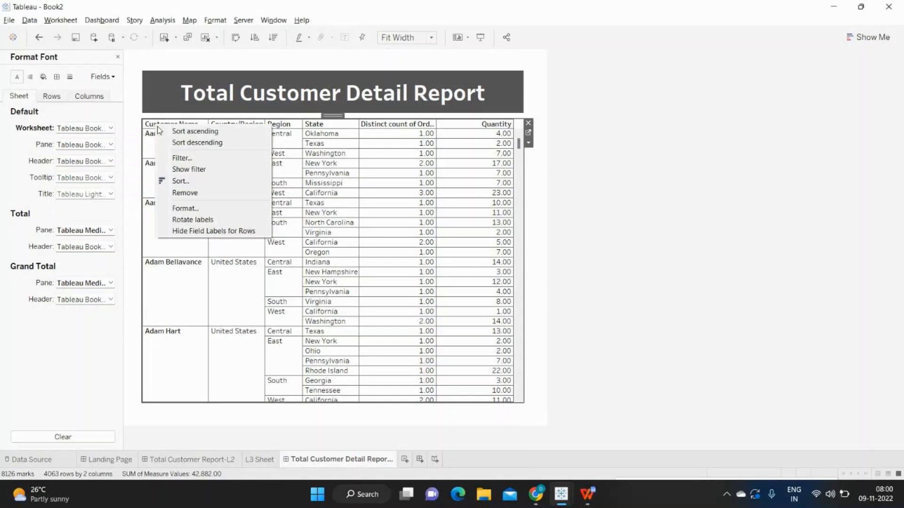
left_click(185, 208)
left_click(66, 125)
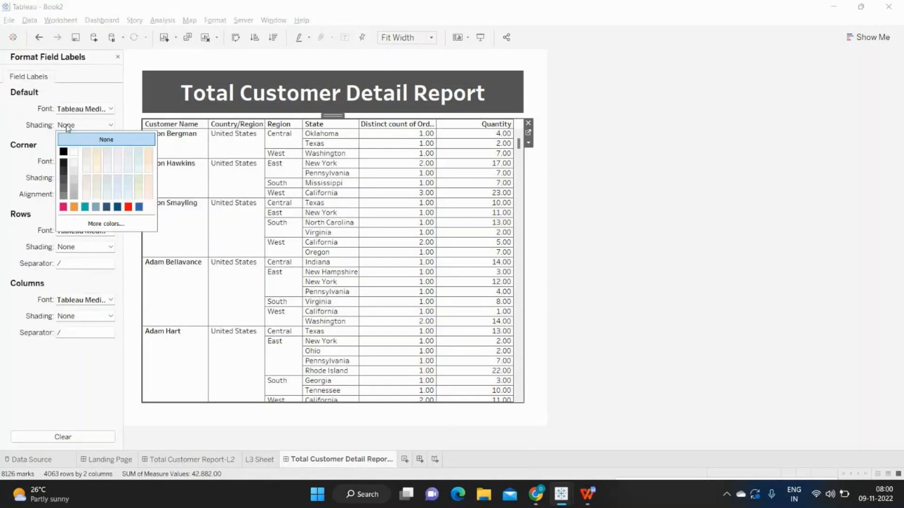
left_click(73, 177)
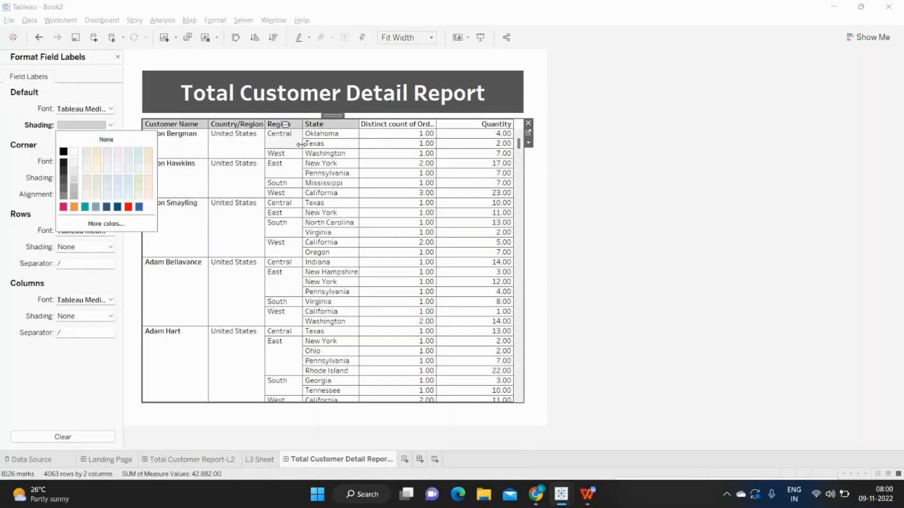
Step: Shade the measure name headers, Distinct count of Order ID and Quantity, light grey to match the field labels
left_click(391, 125)
right_click(391, 125)
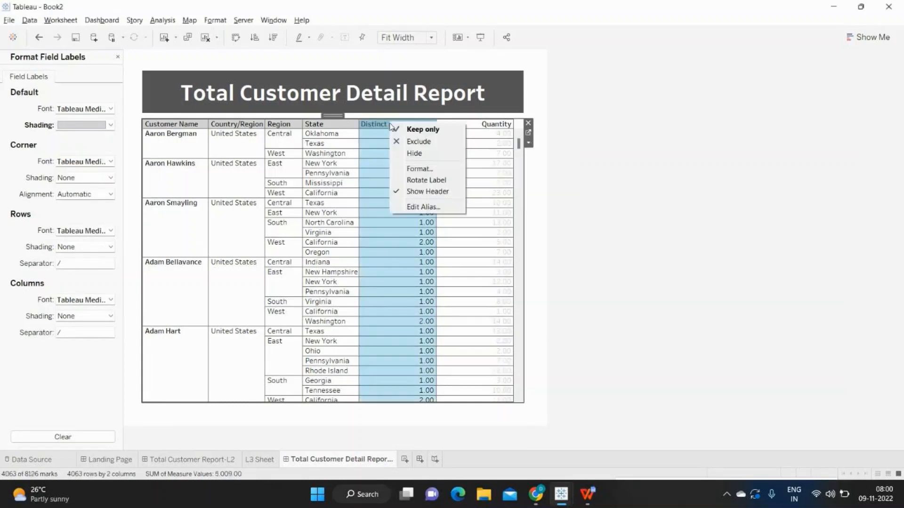
left_click(419, 169)
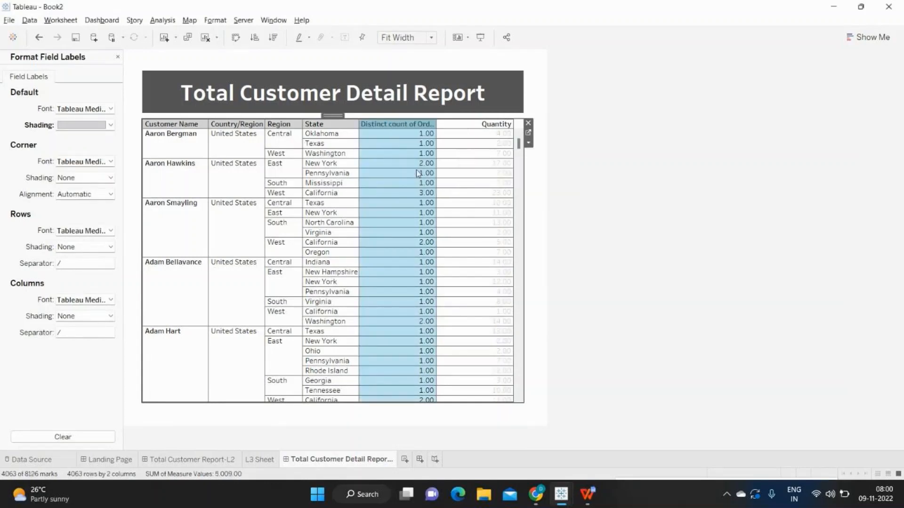
left_click(70, 178)
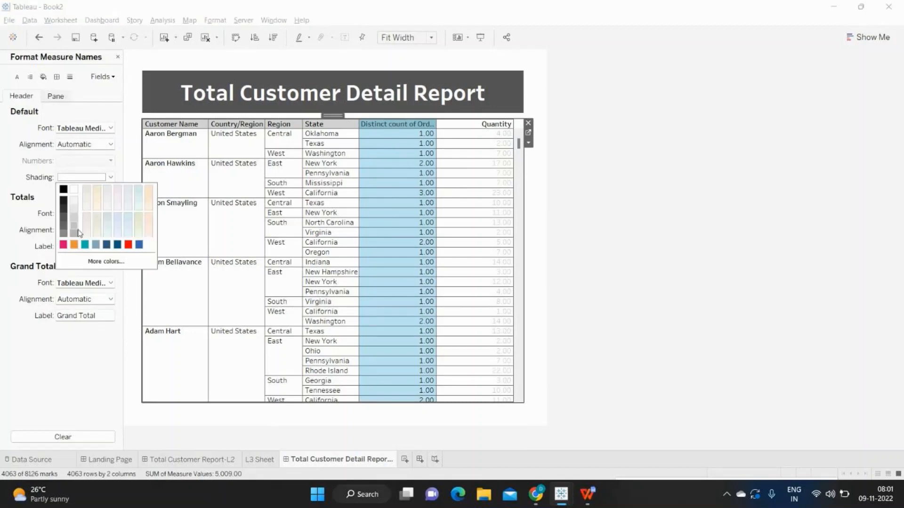
left_click(78, 216)
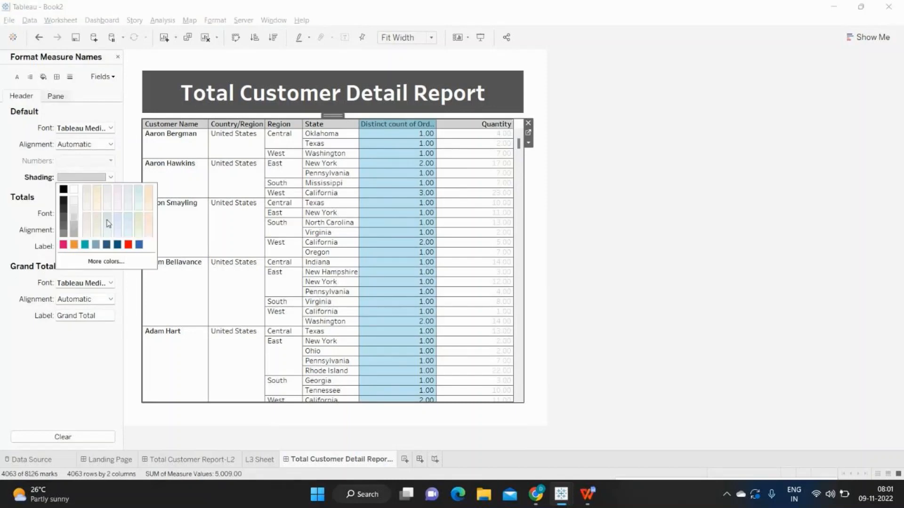
left_click(378, 204)
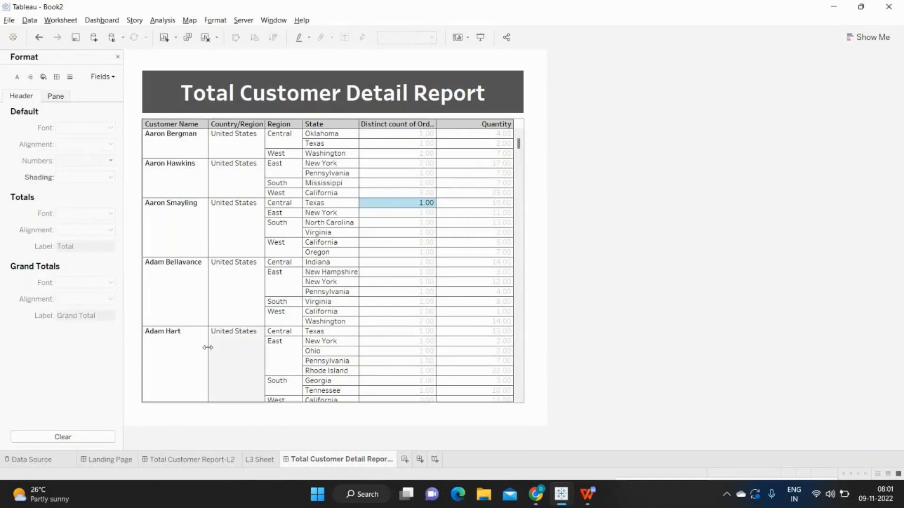
Step: On the Landing Page dashboard, start adding a new filter action
left_click(108, 460)
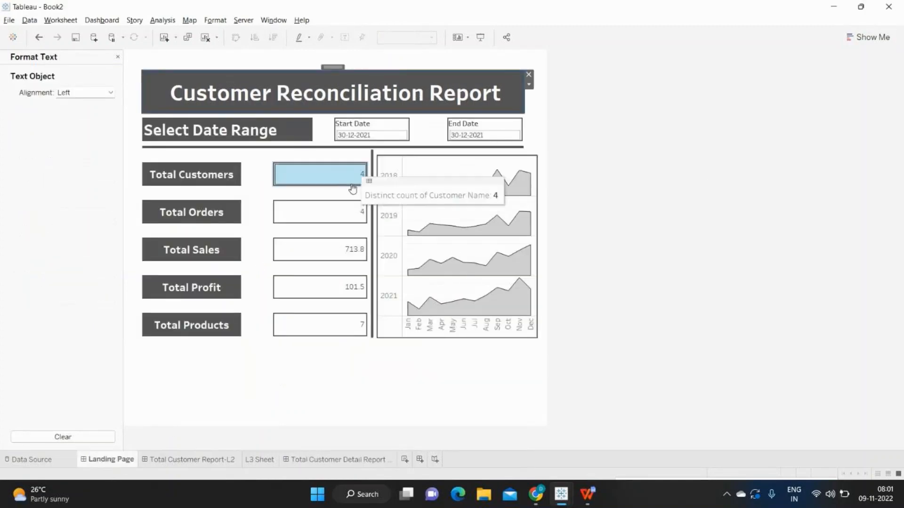
mouse_move(335, 182)
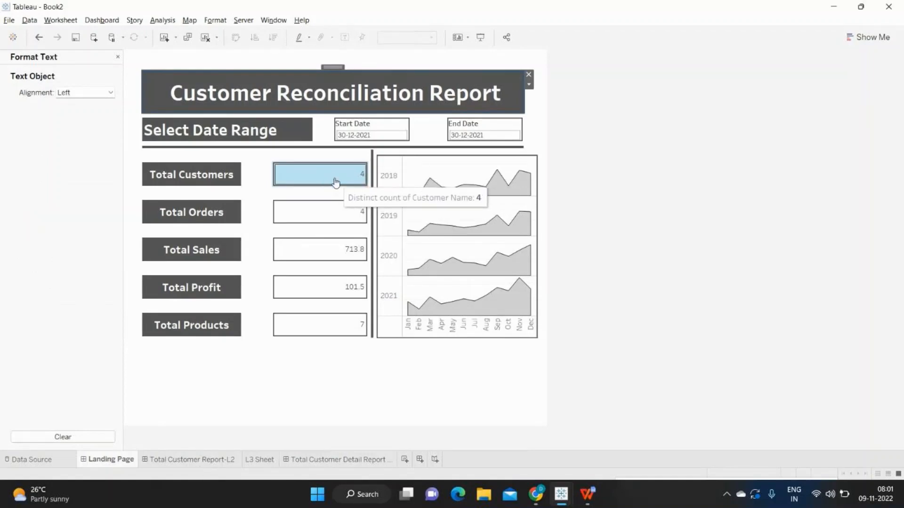
left_click(114, 20)
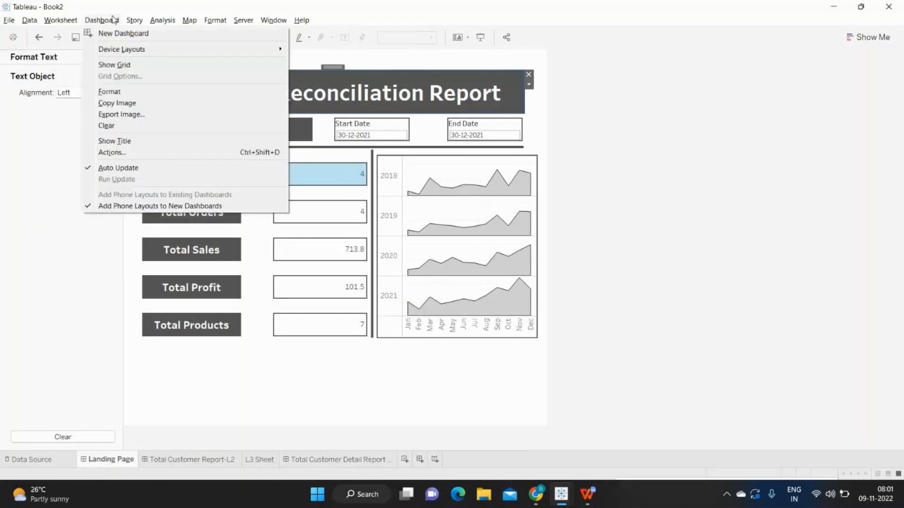
left_click(125, 153)
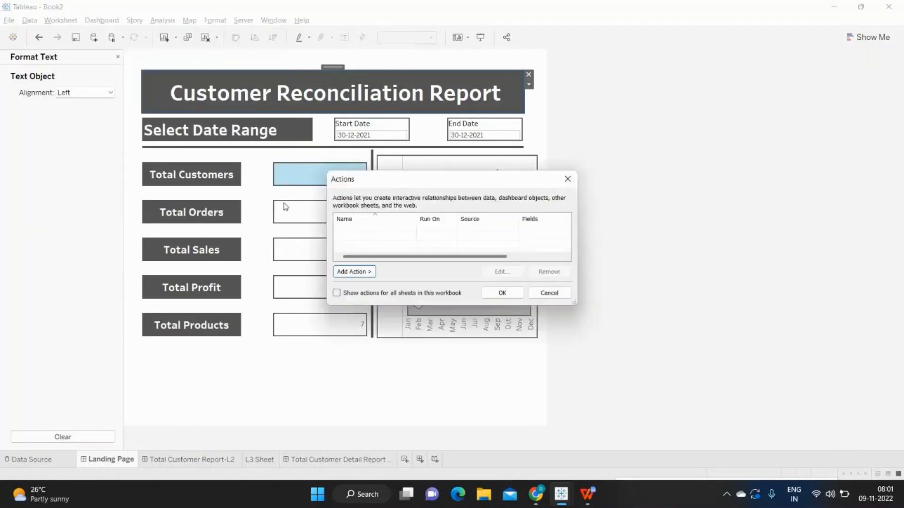
left_click(354, 272)
left_click(391, 280)
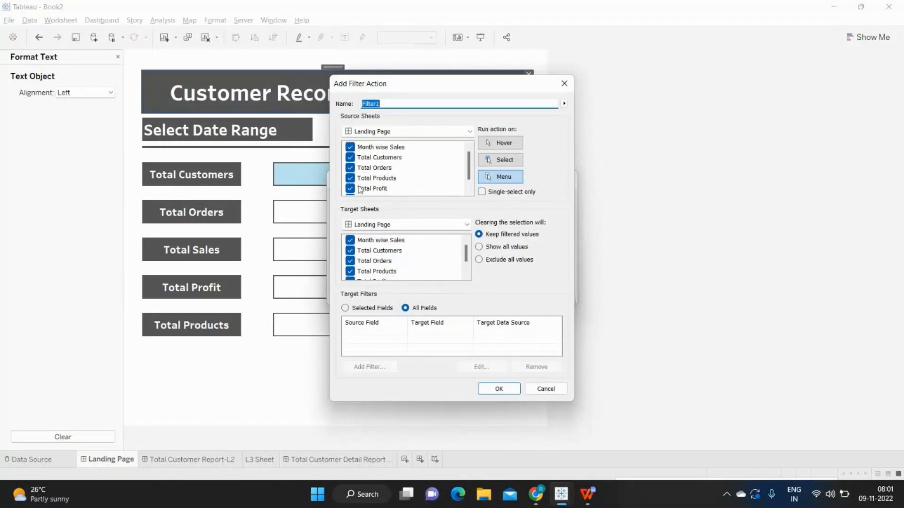
Step: Limit the filter action's source sheets on the Landing Page to Total Customers only
left_click(350, 147)
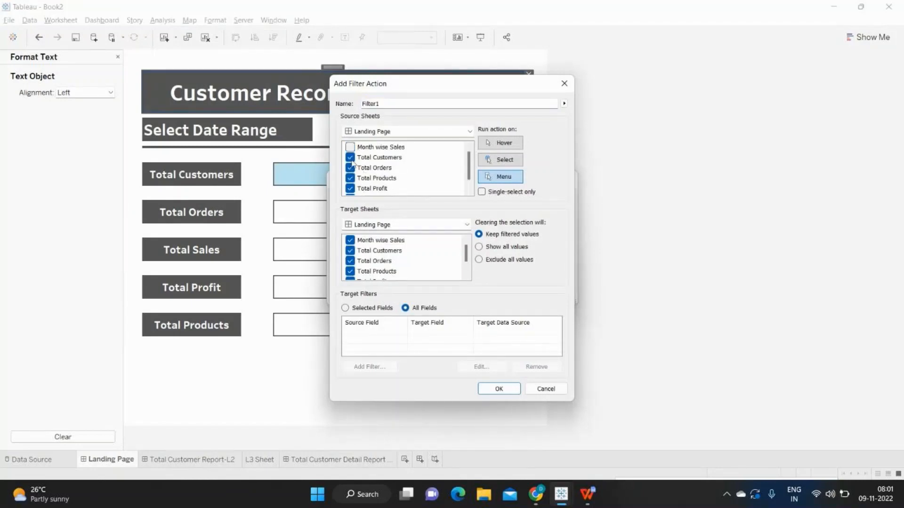
left_click(350, 157)
left_click(350, 167)
left_click(350, 178)
scroll(353, 182, "down", 1)
left_click(351, 180)
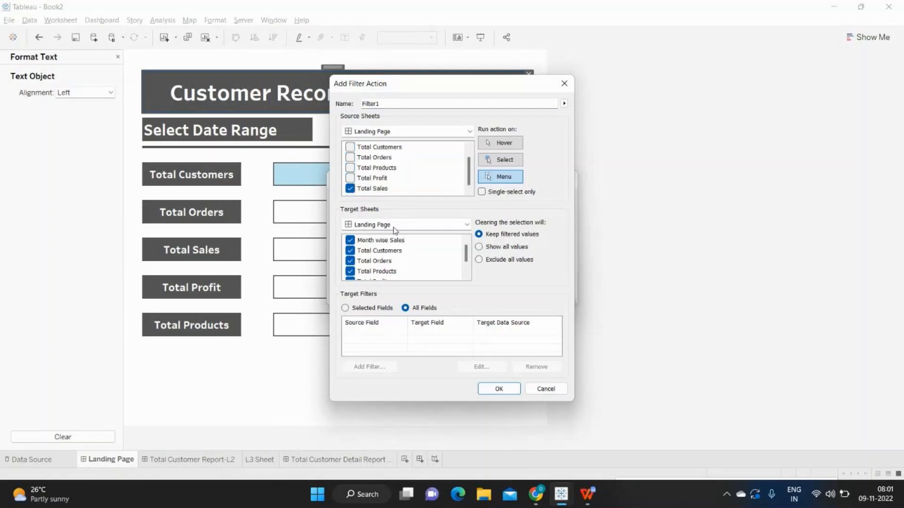
left_click(351, 189)
left_click(351, 147)
Step: Set the filter action's target to the Total Customer Report-L2 dashboard, moving the dialog aside
left_click_drag(463, 94, 655, 103)
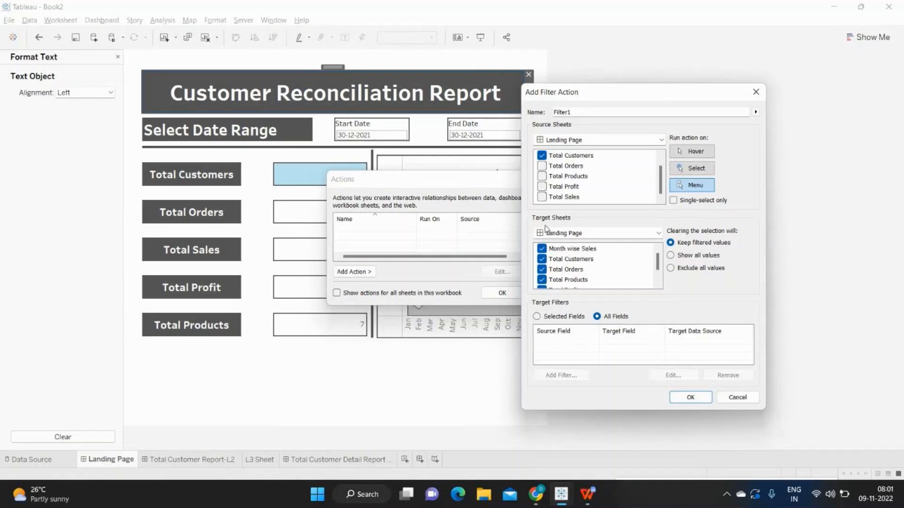
left_click(564, 236)
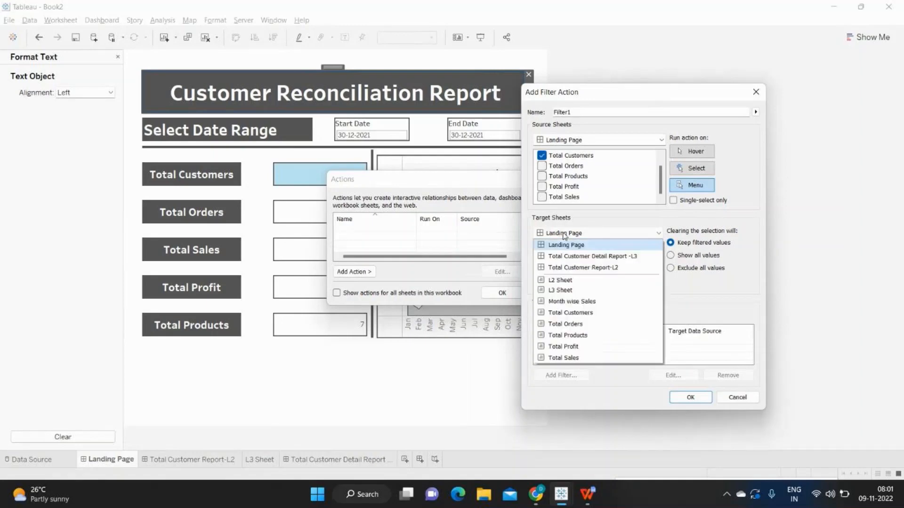
left_click(560, 268)
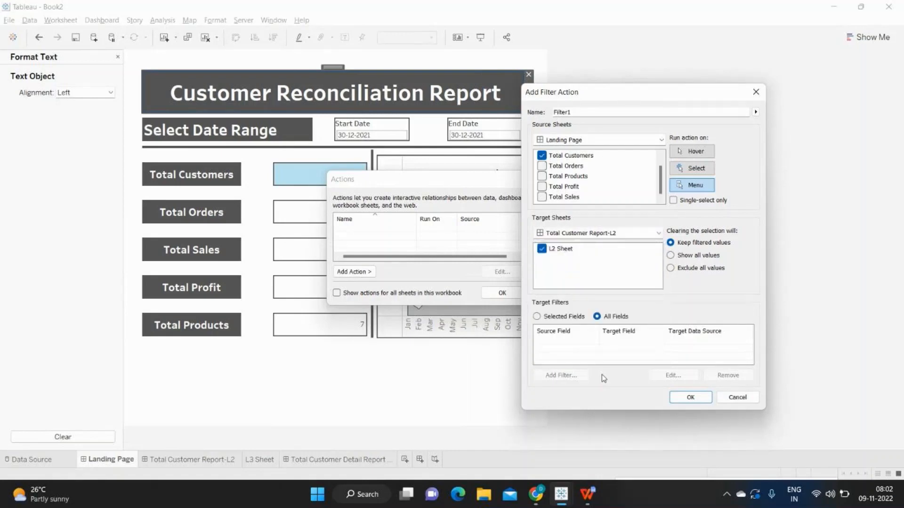
Step: Set the Total Customers filter action to run on select with single-select only, and save the dashboard action
left_click(692, 168)
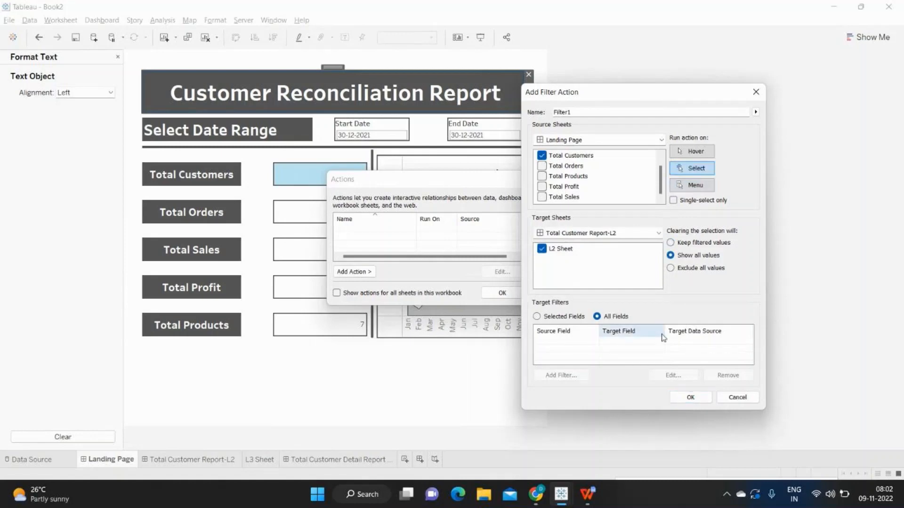
left_click(673, 200)
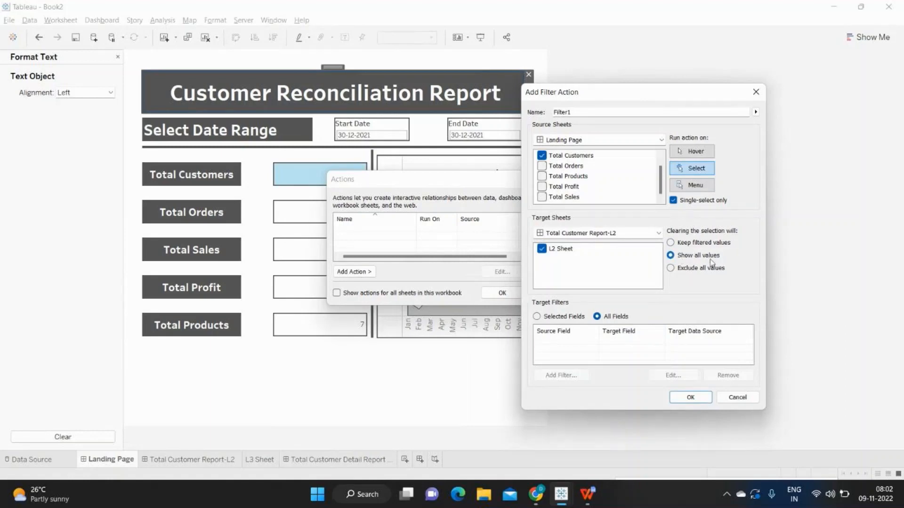
left_click(688, 398)
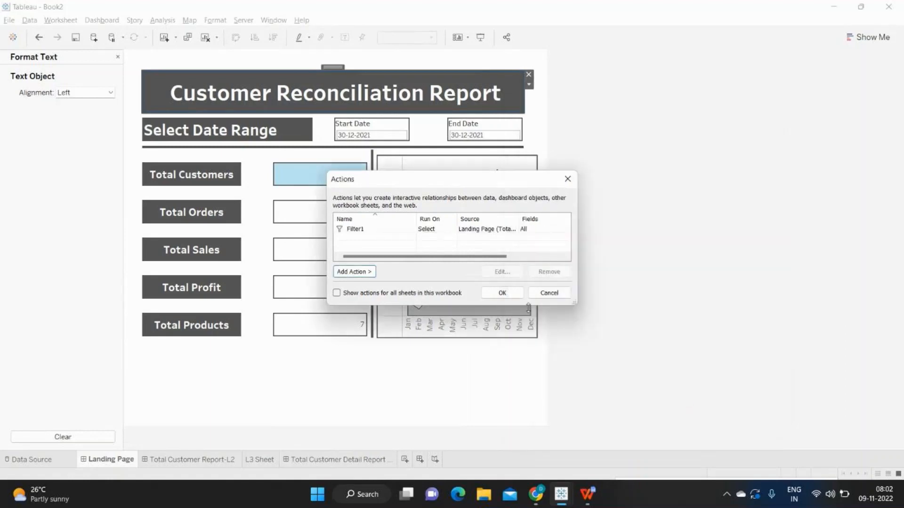
left_click(508, 297)
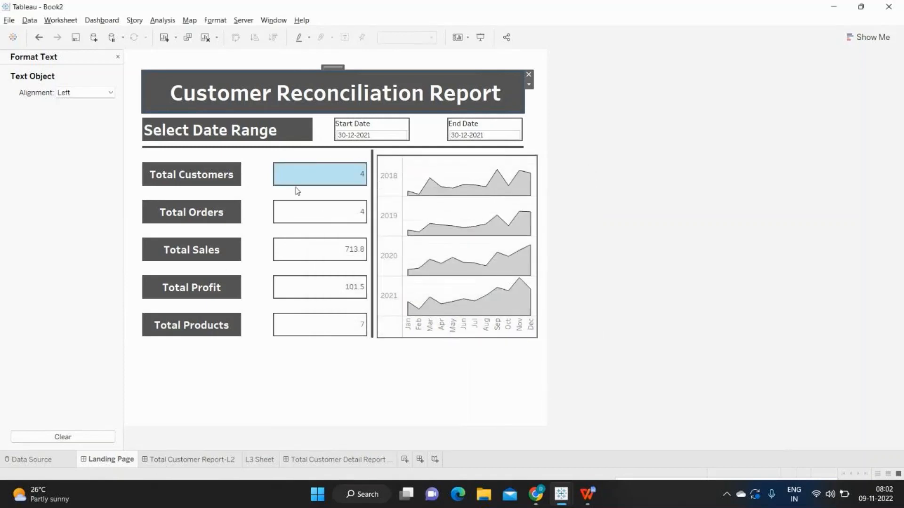
Step: Apply the Total Customers sheet's Date Filter to the L2 Sheet and L3 Sheet worksheets as well
left_click(323, 174)
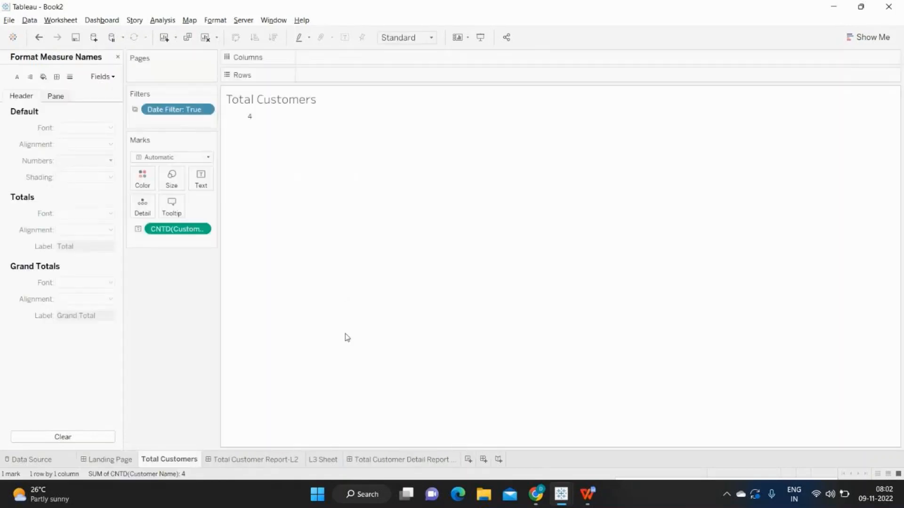
left_click(205, 110)
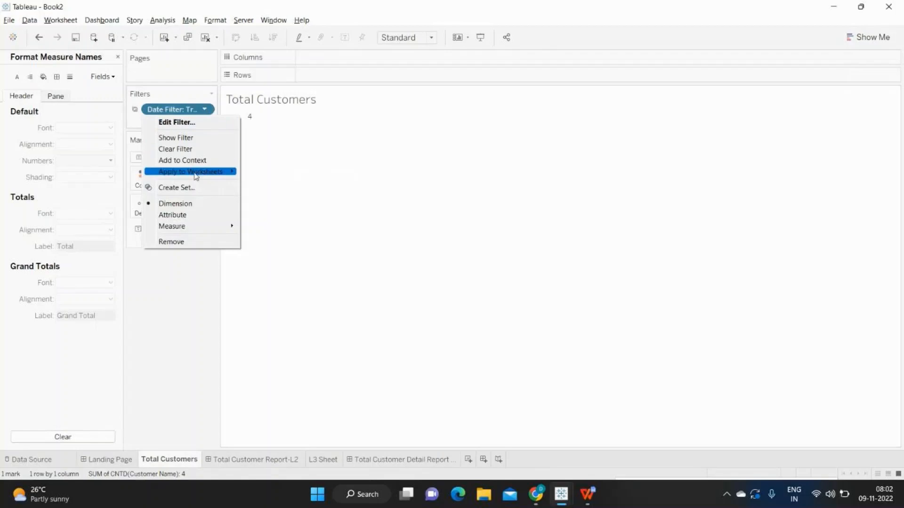
mouse_move(198, 173)
left_click(300, 196)
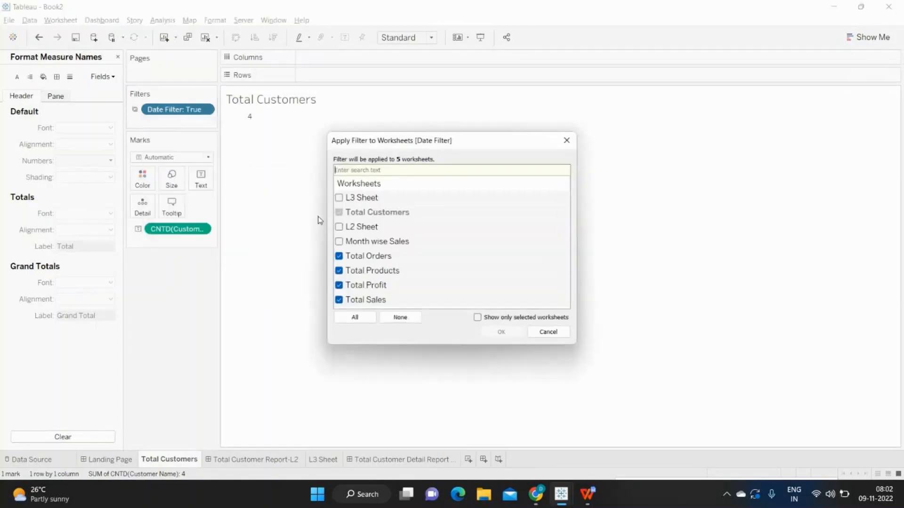
left_click(338, 226)
left_click(339, 198)
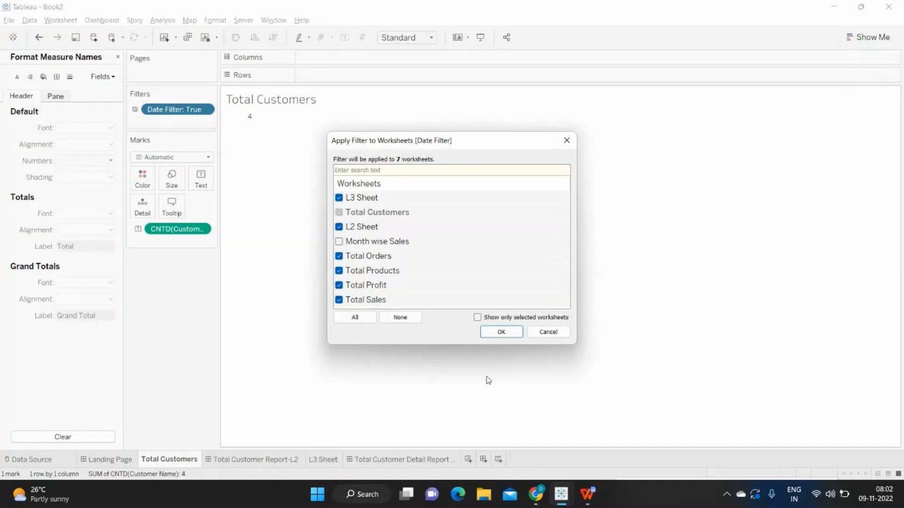
left_click(511, 334)
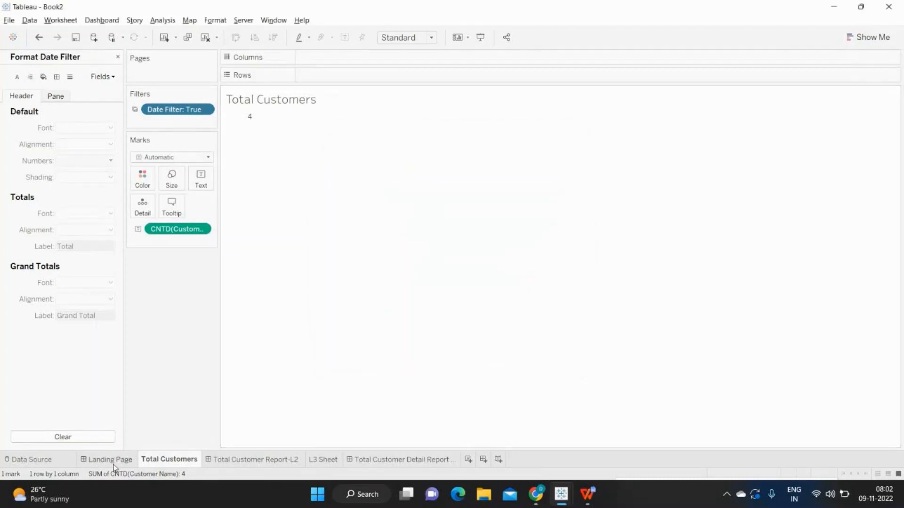
Step: Test the Landing Page filter action by selecting the Total Customers value
left_click(113, 460)
mouse_move(337, 182)
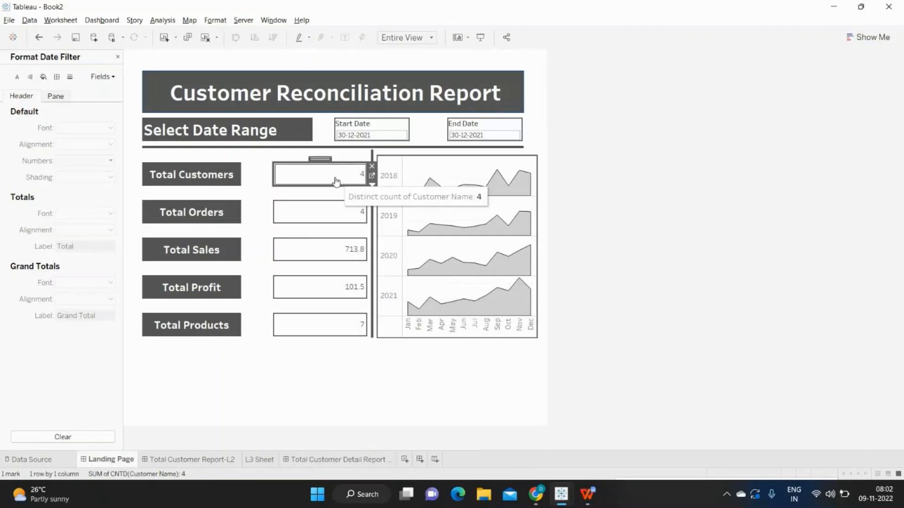
left_click(337, 181)
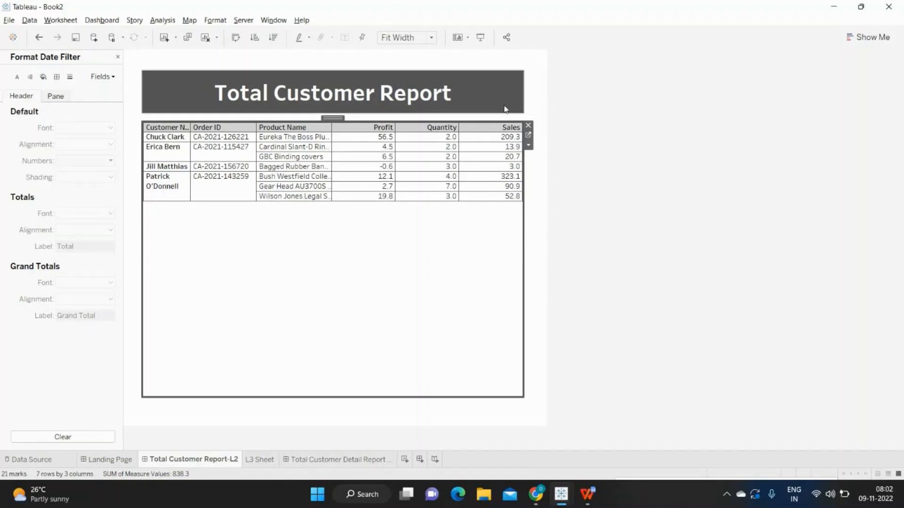
Step: Add a floating navigation button to the header of Total Customer Report-L2 that navigates to the Landing Page
left_click(118, 57)
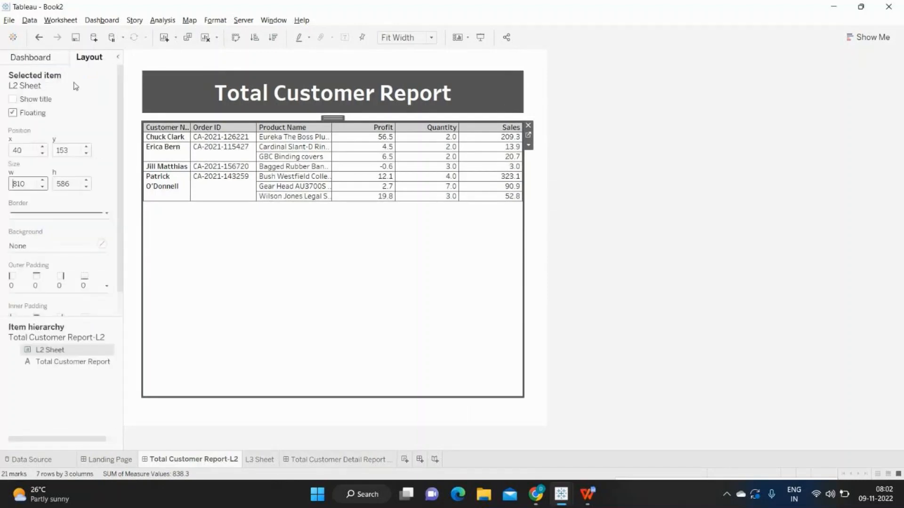
left_click(17, 58)
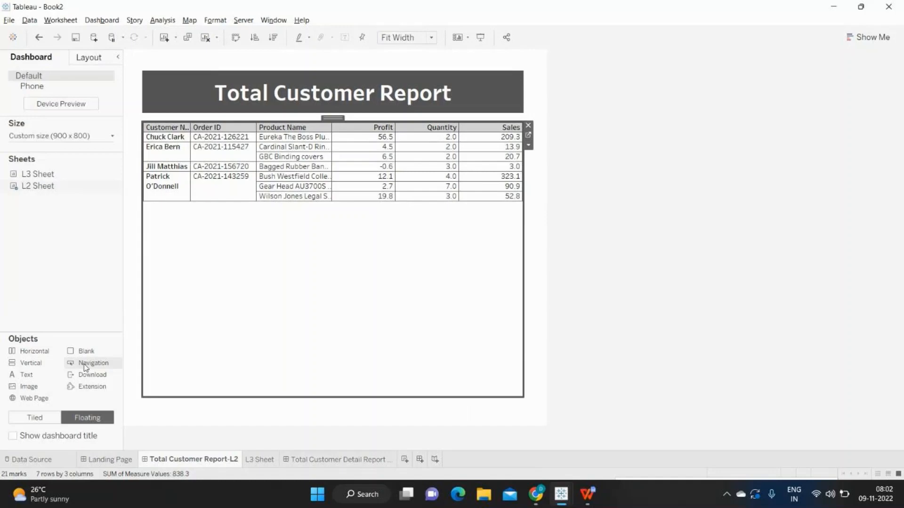
left_click_drag(85, 368, 480, 77)
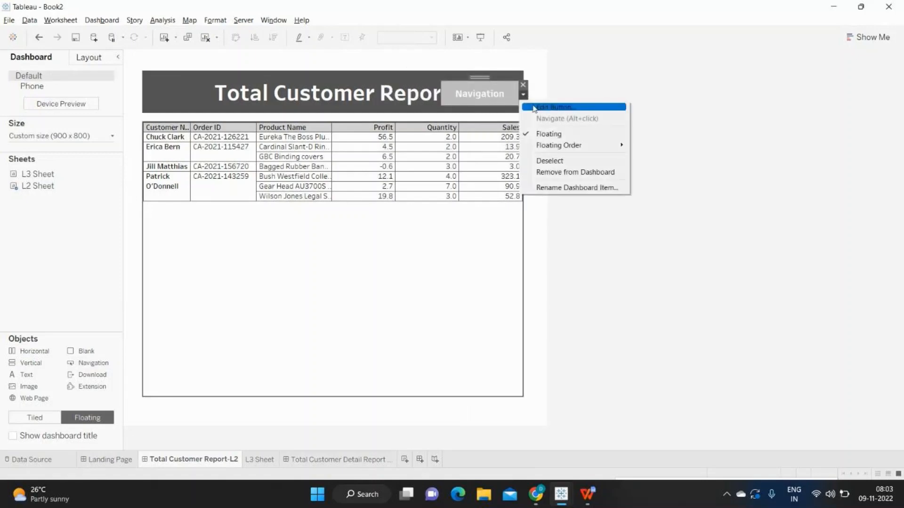
left_click(532, 107)
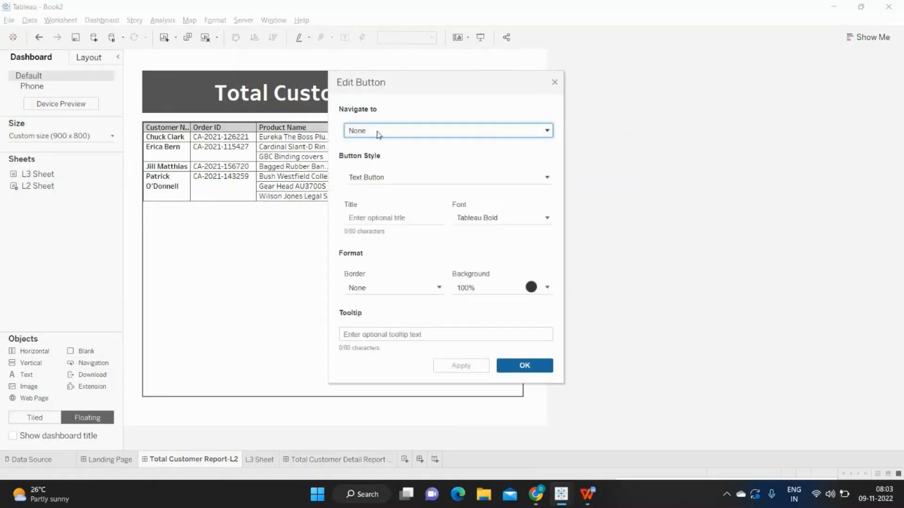
left_click(378, 135)
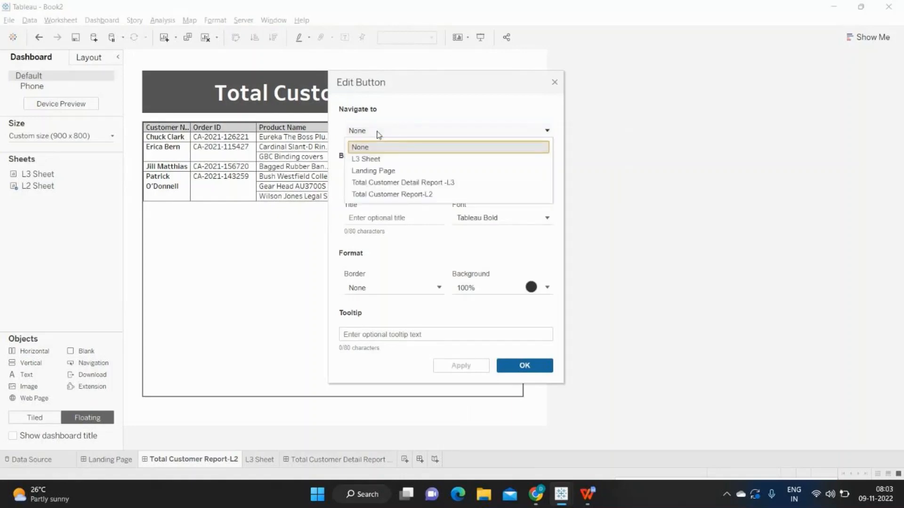
left_click(376, 171)
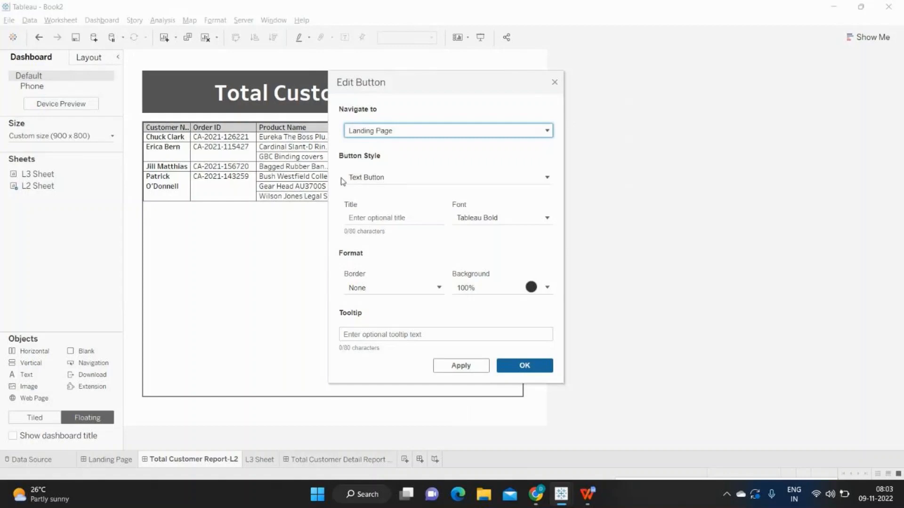
Step: Make the navigation button an image button using Home Icon.png, and fit it at the right end of the report header
left_click(366, 182)
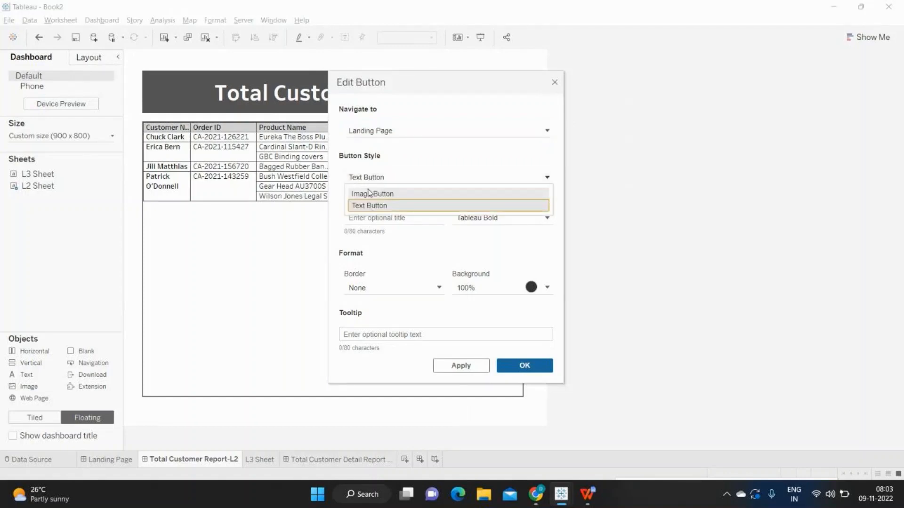
left_click(369, 196)
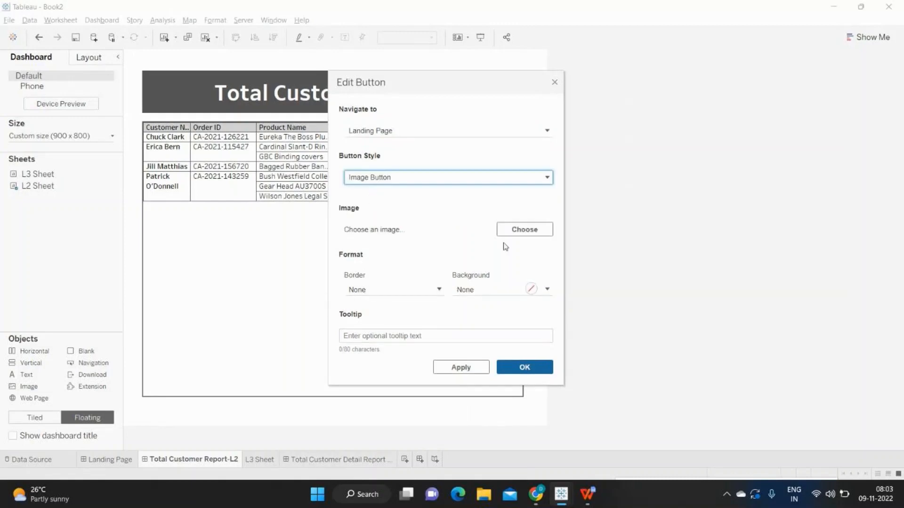
left_click(524, 230)
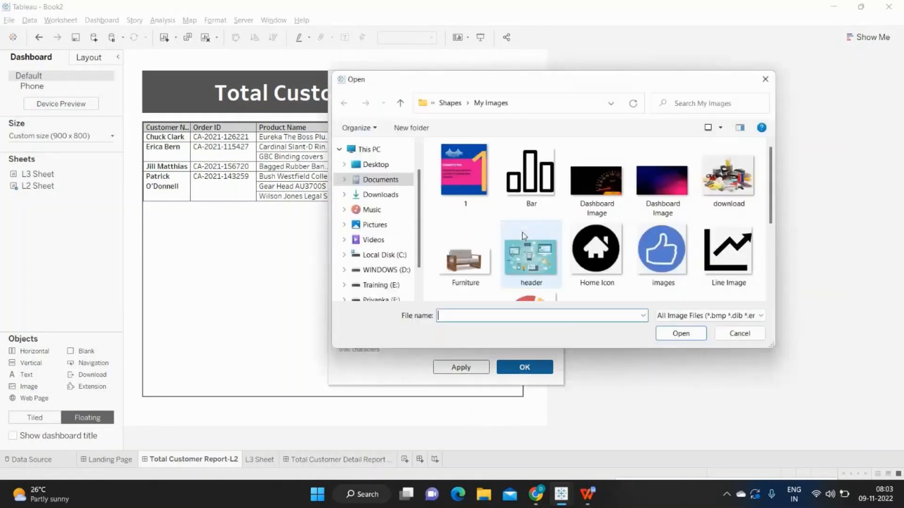
scroll(611, 268, "down", 3)
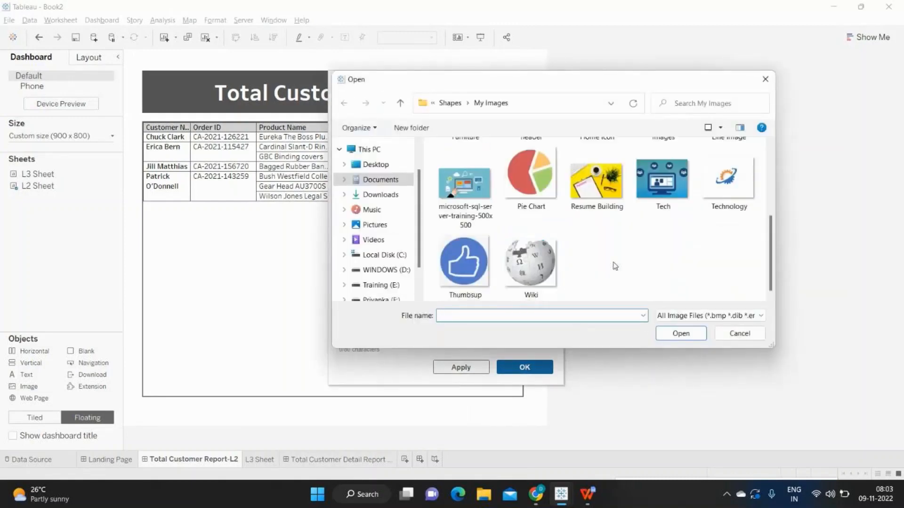
scroll(615, 266, "up", 3)
left_click(596, 172)
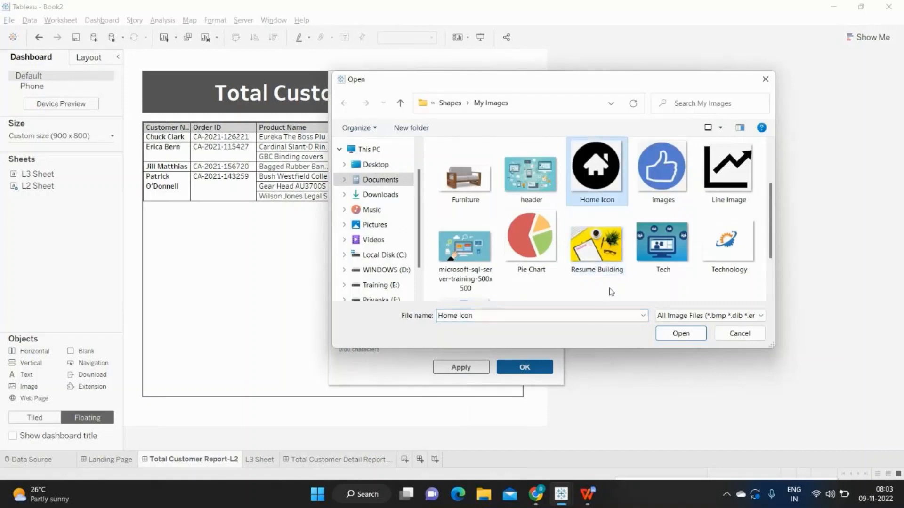
left_click(681, 335)
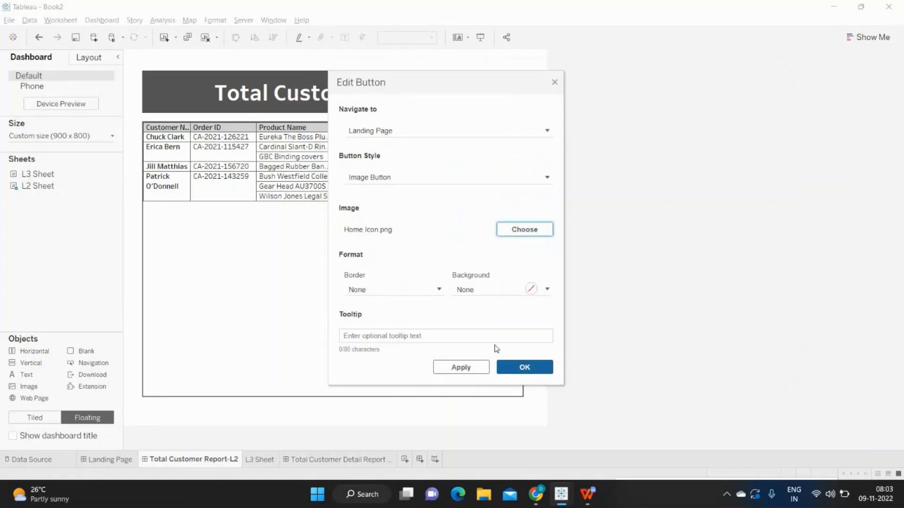
left_click(460, 366)
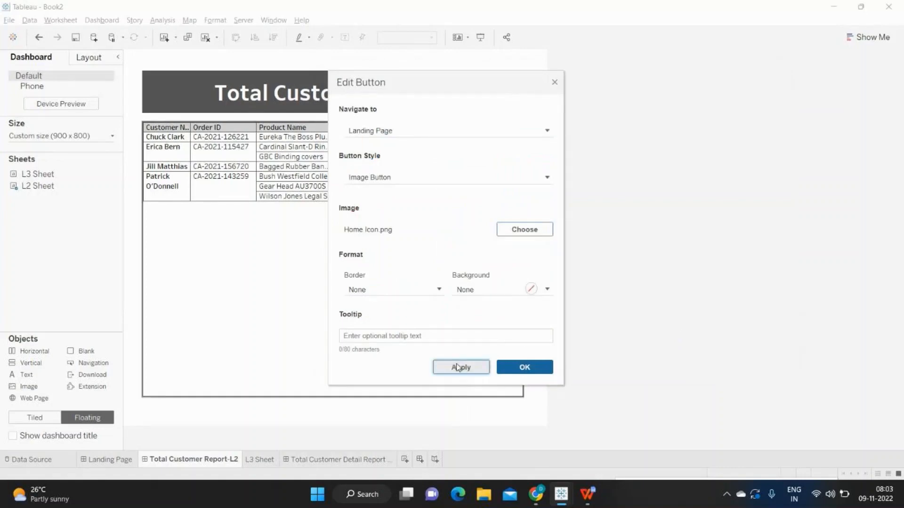
left_click(523, 368)
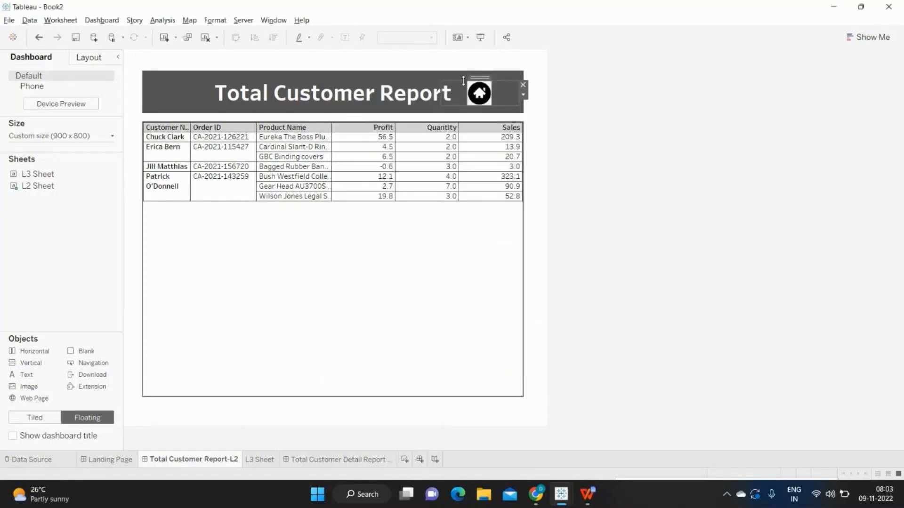
left_click_drag(464, 77, 483, 108)
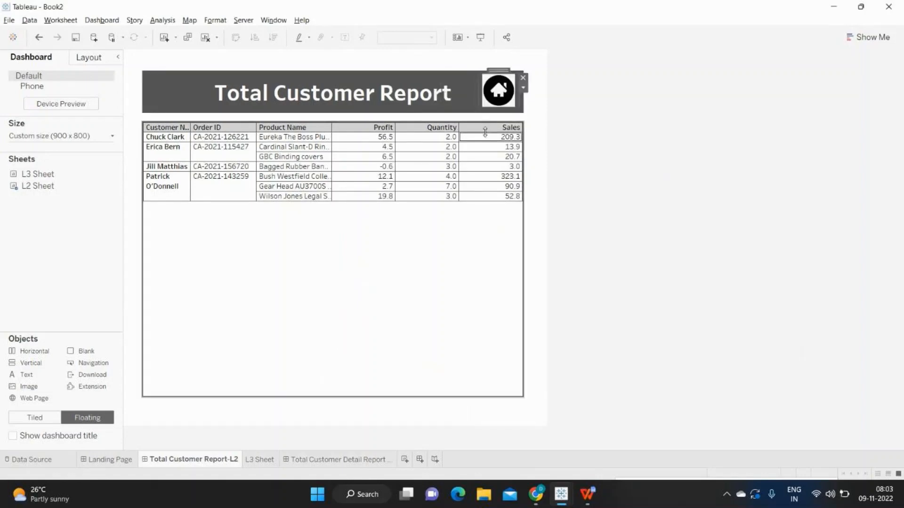
Step: Test the home button back to the Landing Page and the Total Customers link to the L2 report
left_click(490, 92, "alt")
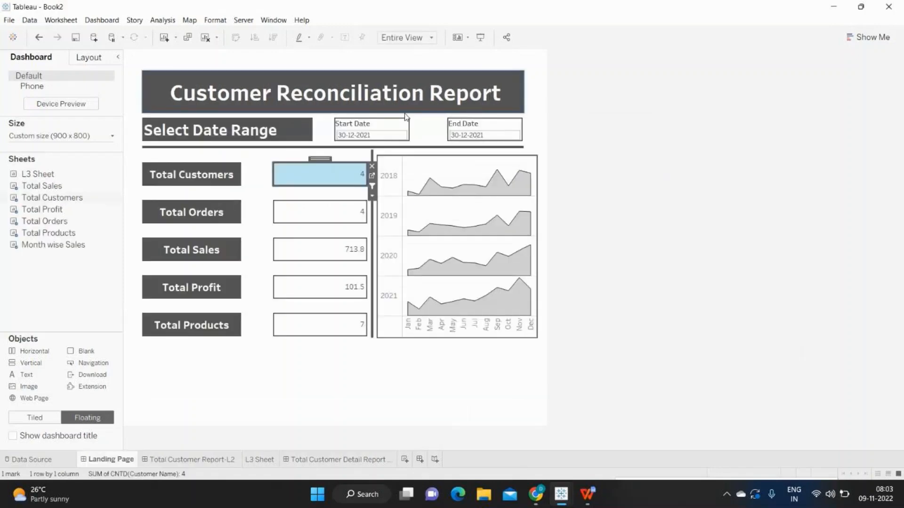
left_click(352, 178)
left_click(352, 179)
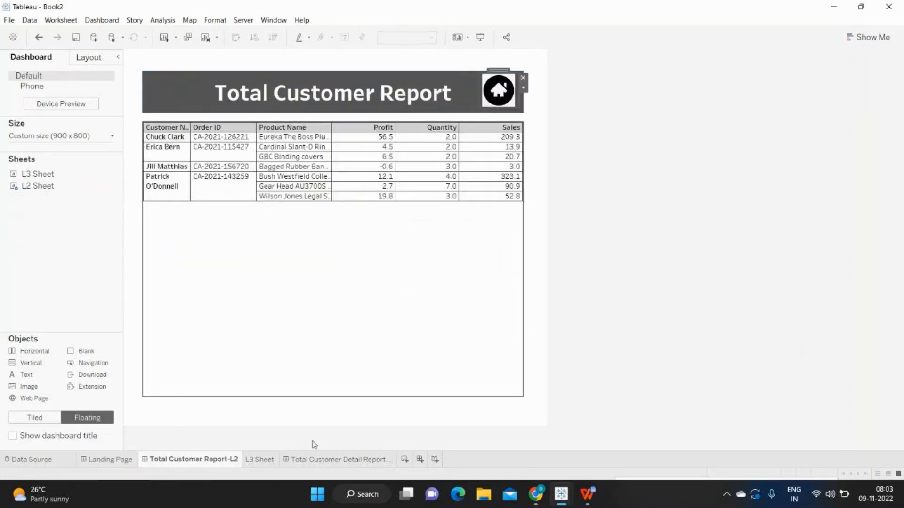
Step: Add a filter action from L2 Sheet to the Total Customer Detail Report -L3 dashboard, run on Select with single-select only
mouse_move(318, 460)
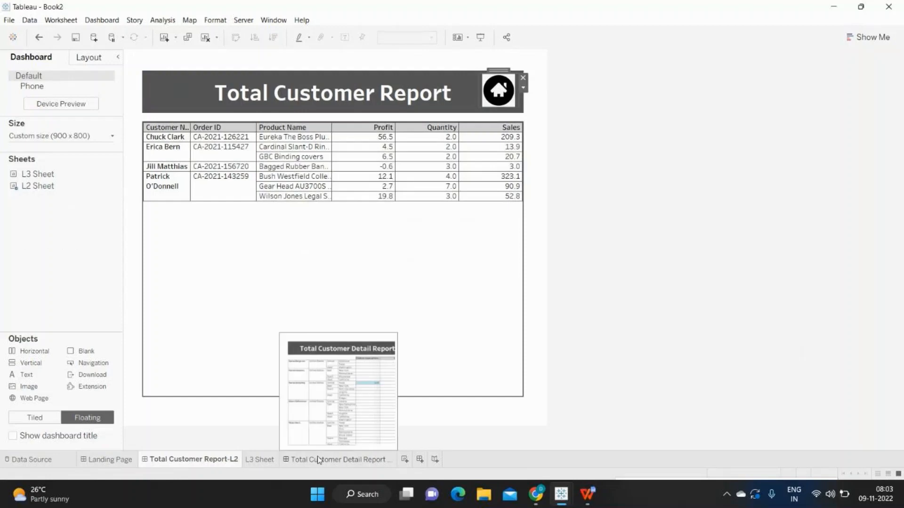
left_click(104, 20)
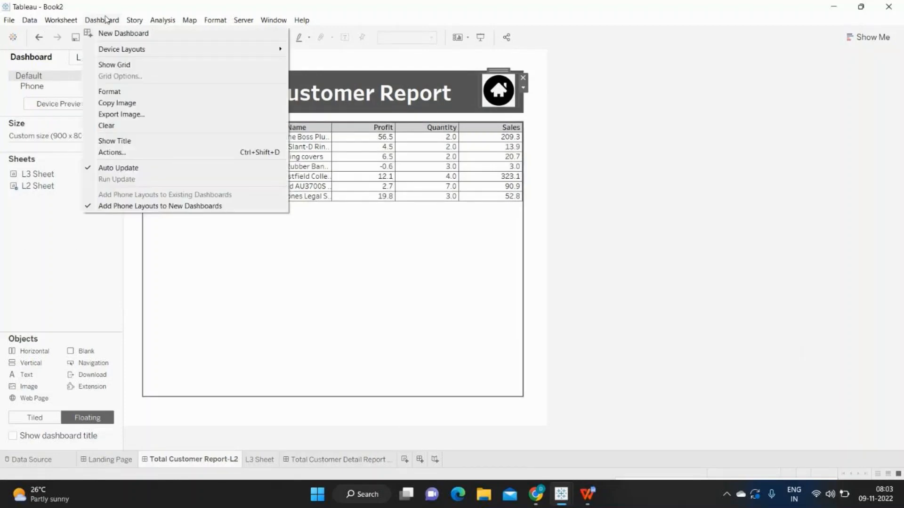
left_click(117, 152)
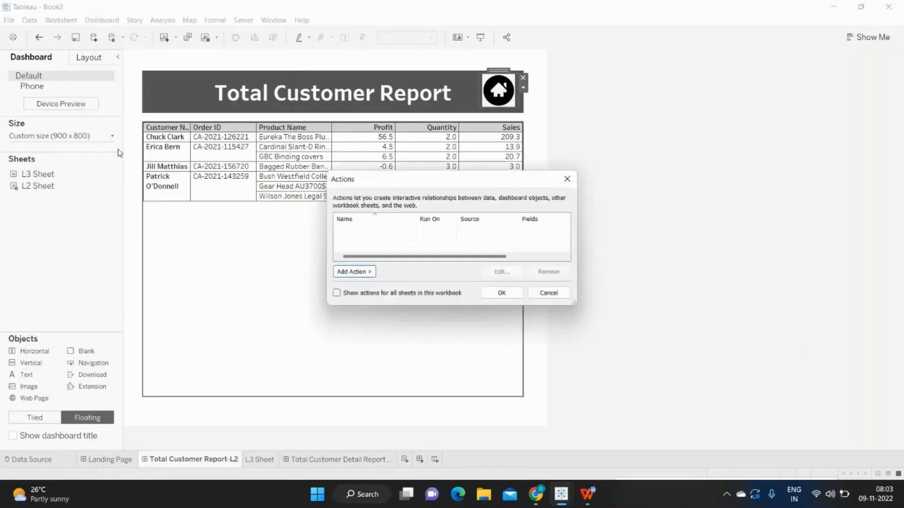
left_click(353, 271)
left_click(384, 272)
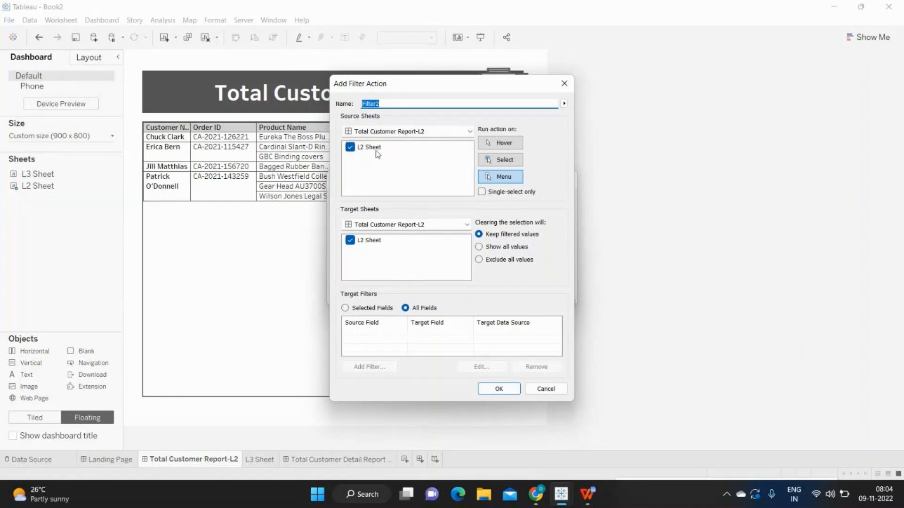
left_click(401, 225)
left_click(399, 247)
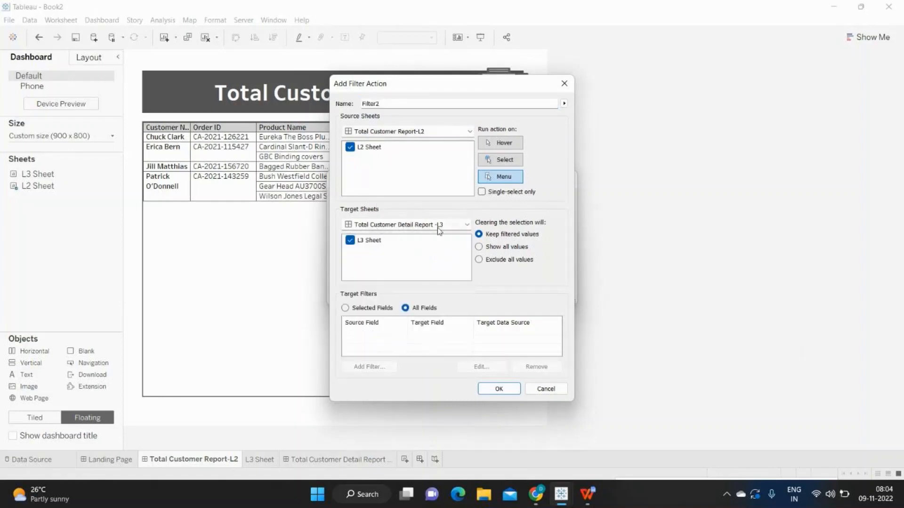
left_click(498, 162)
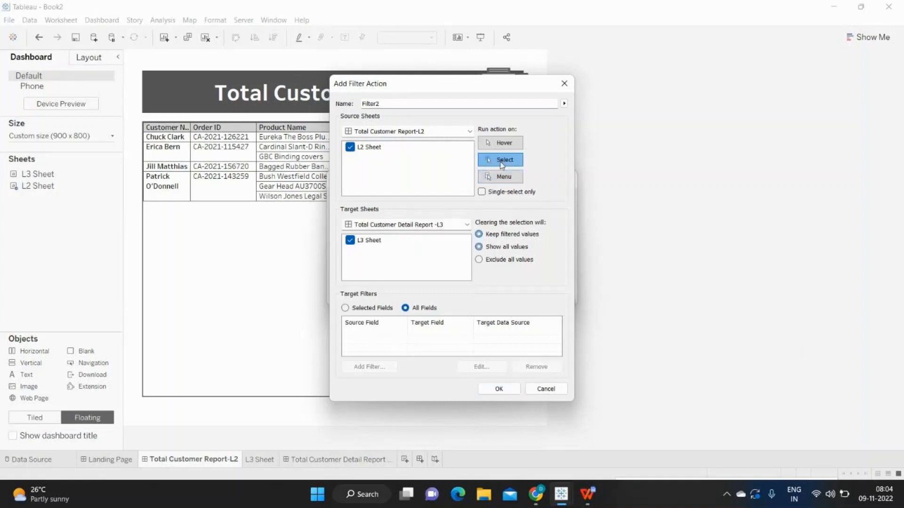
left_click(483, 193)
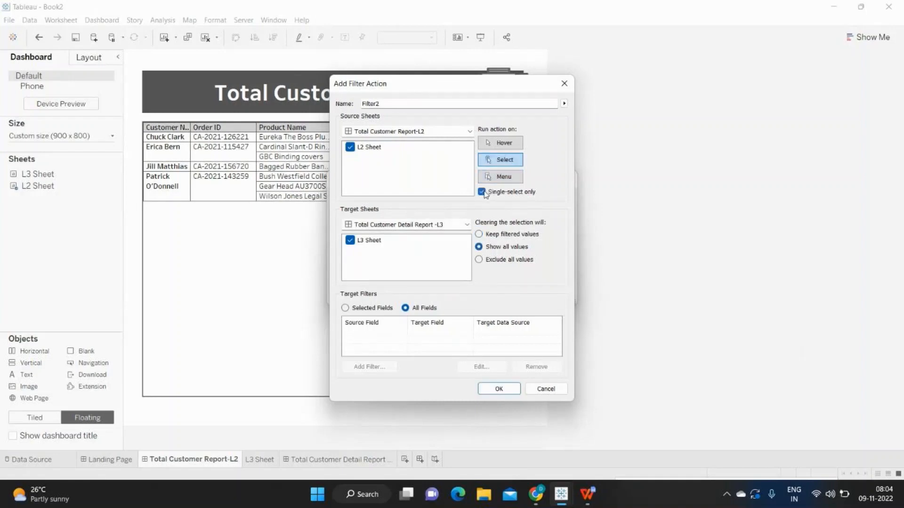
Step: Limit the filter action to the Customer Name field, save it, and test it by selecting the first customer's Profit value
left_click(345, 310)
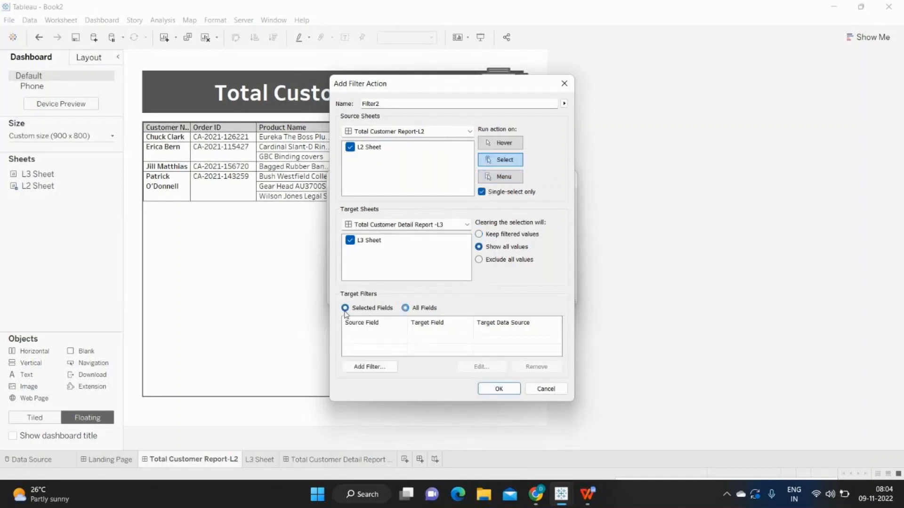
left_click(368, 371)
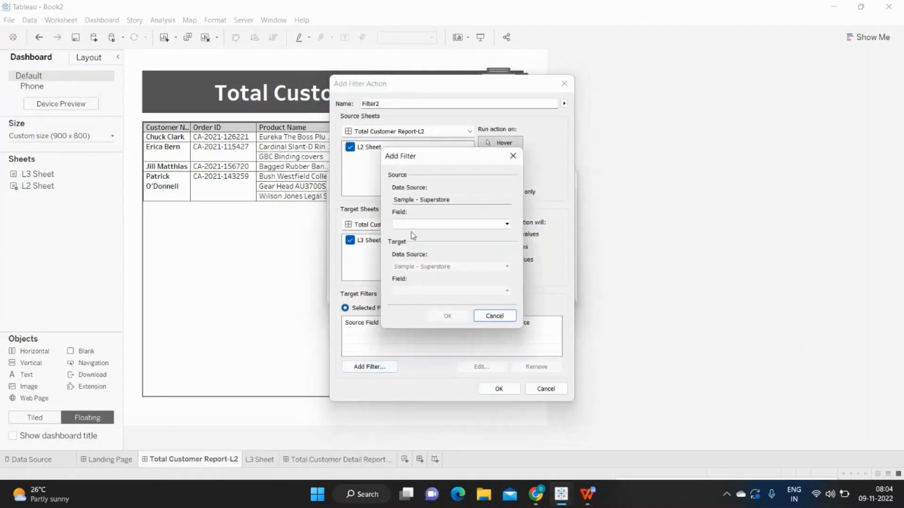
left_click(413, 225)
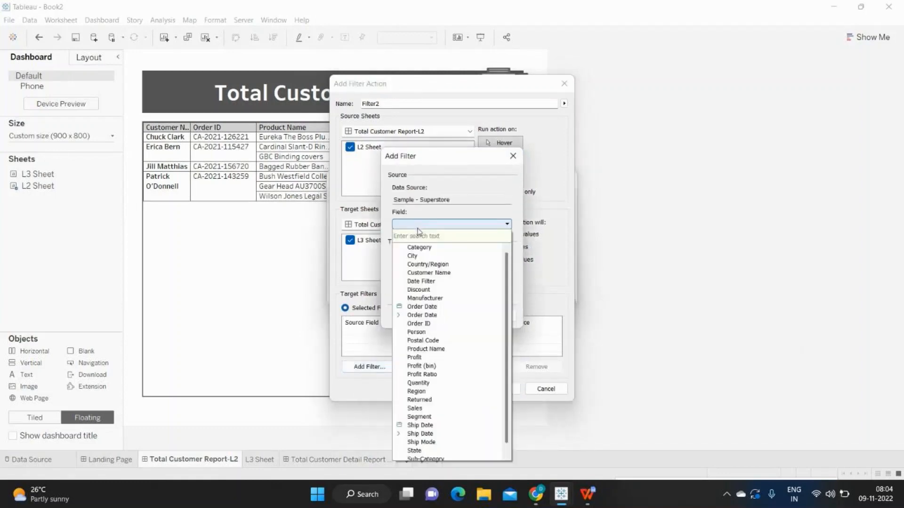
type("cu")
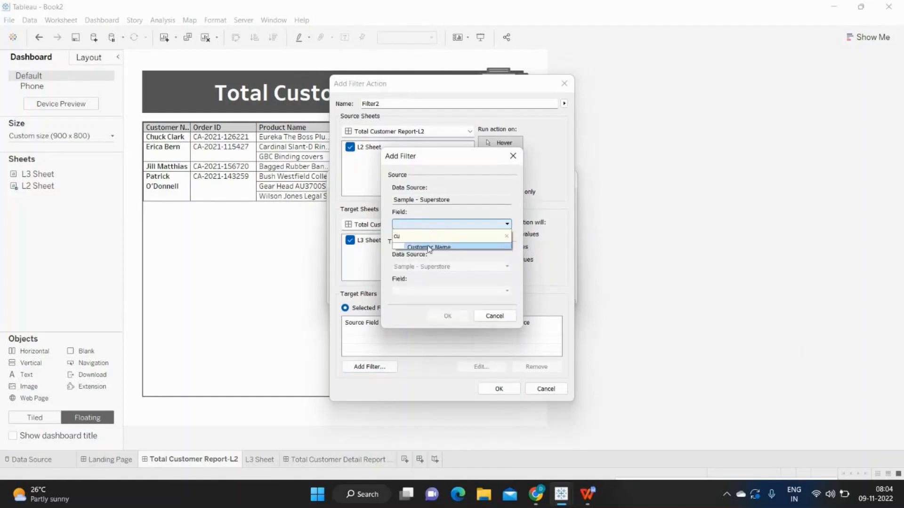
left_click(430, 247)
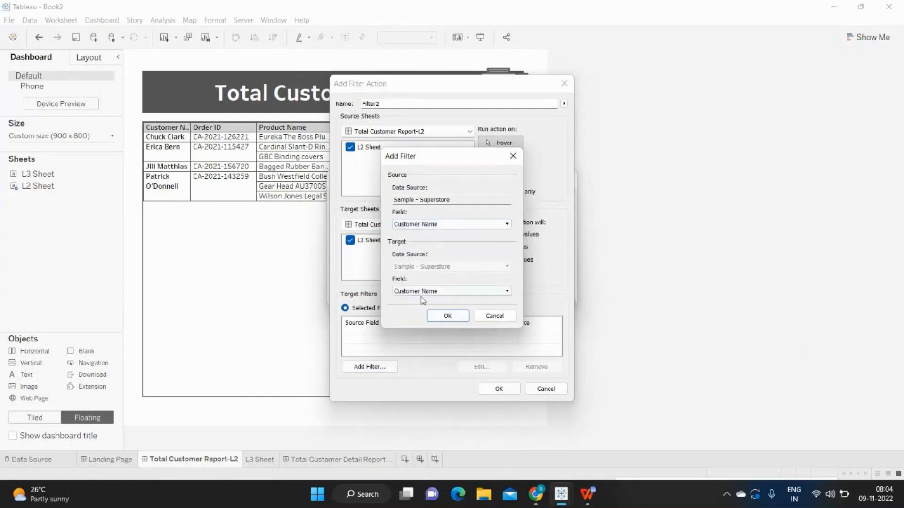
left_click(447, 316)
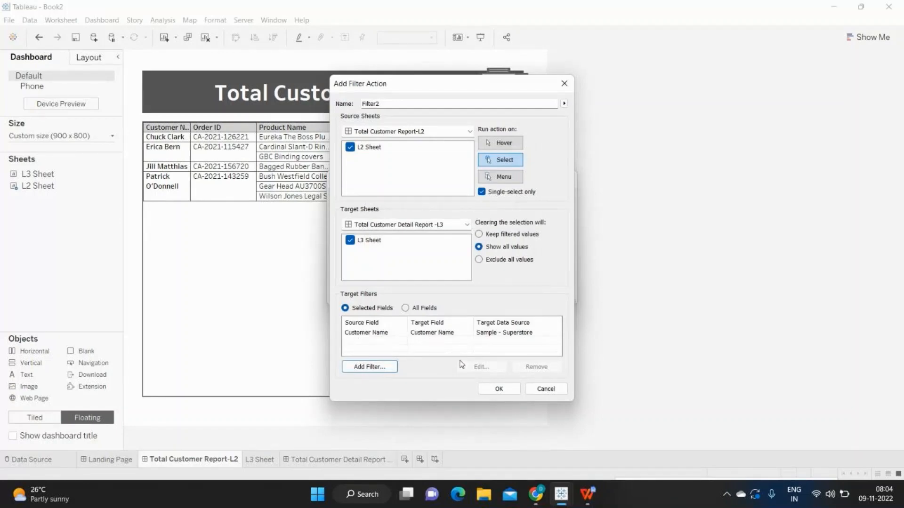
left_click(498, 390)
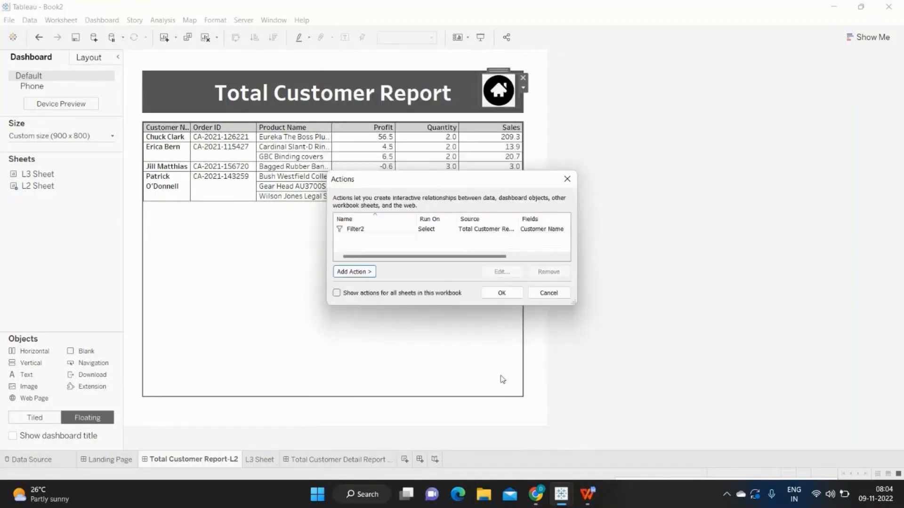
left_click(502, 293)
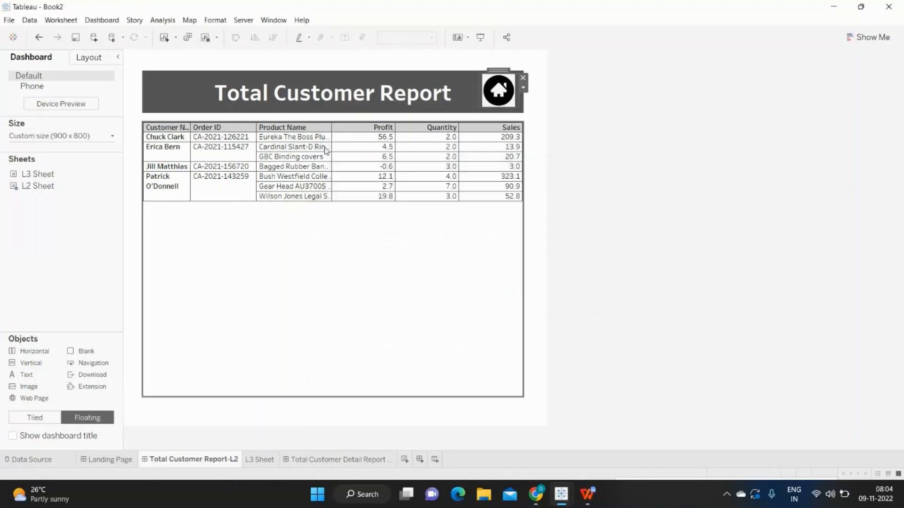
left_click(345, 136)
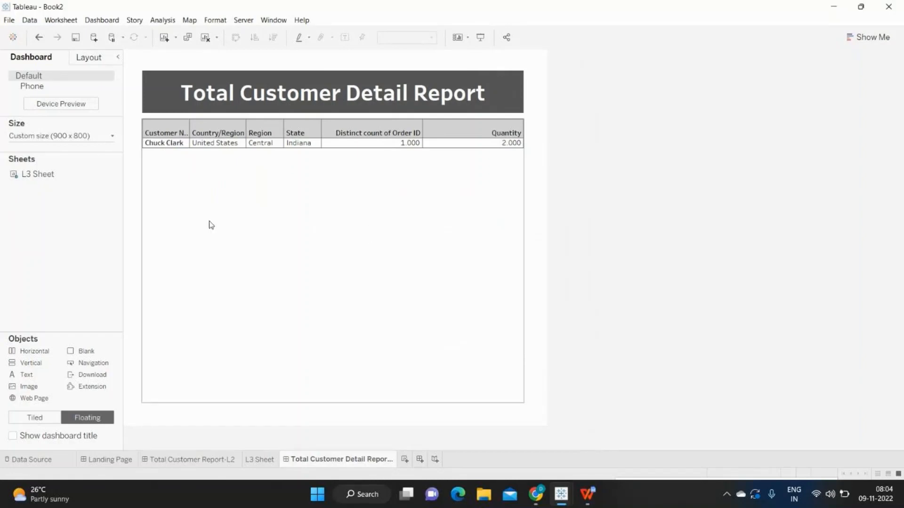
Step: Add a floating navigation button to the Total Customer Detail Report header that navigates to the Landing Page
left_click_drag(117, 348, 381, 70)
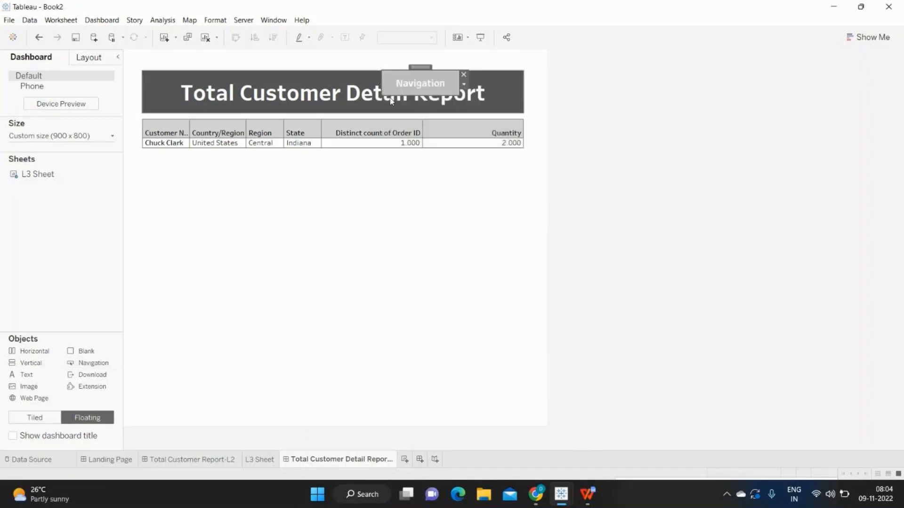
left_click(464, 86)
left_click(470, 94)
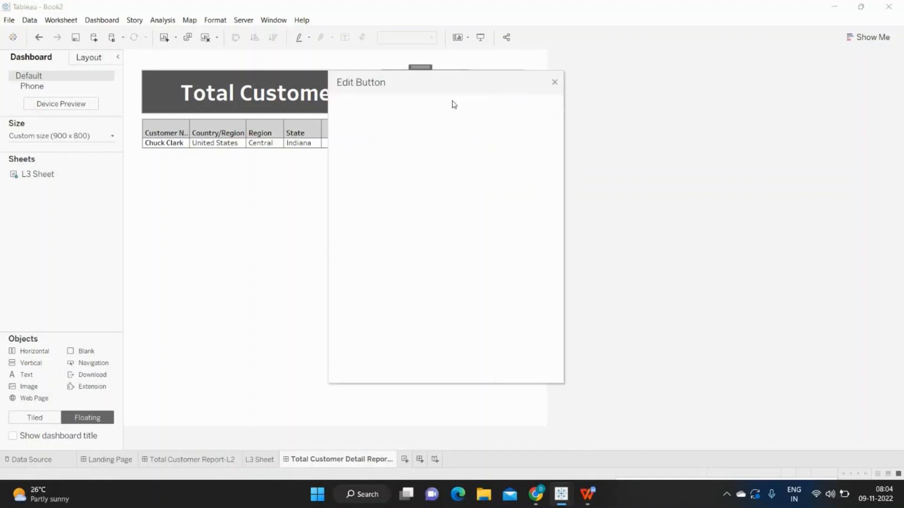
left_click(398, 134)
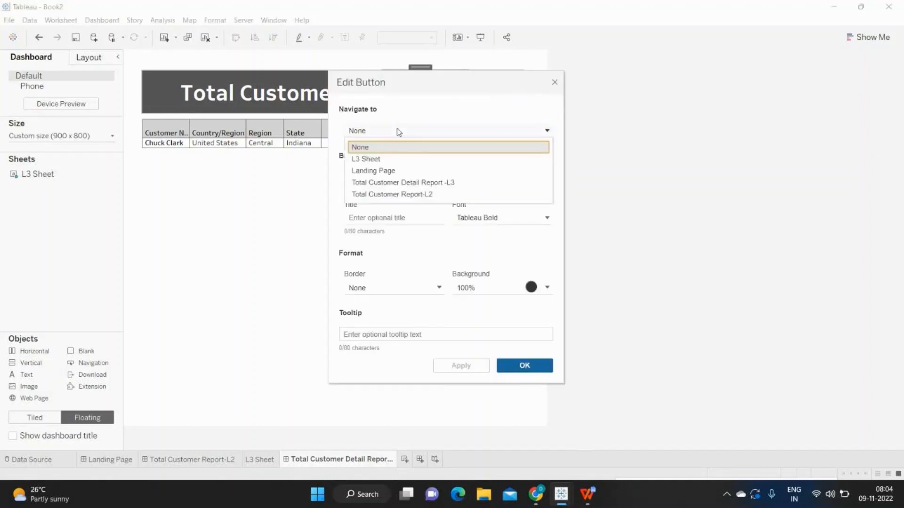
left_click(381, 171)
Step: Make the navigation button an image button using Home Icon.png, and fit it at the right end of the detail report header
left_click(380, 178)
left_click(392, 194)
left_click(520, 228)
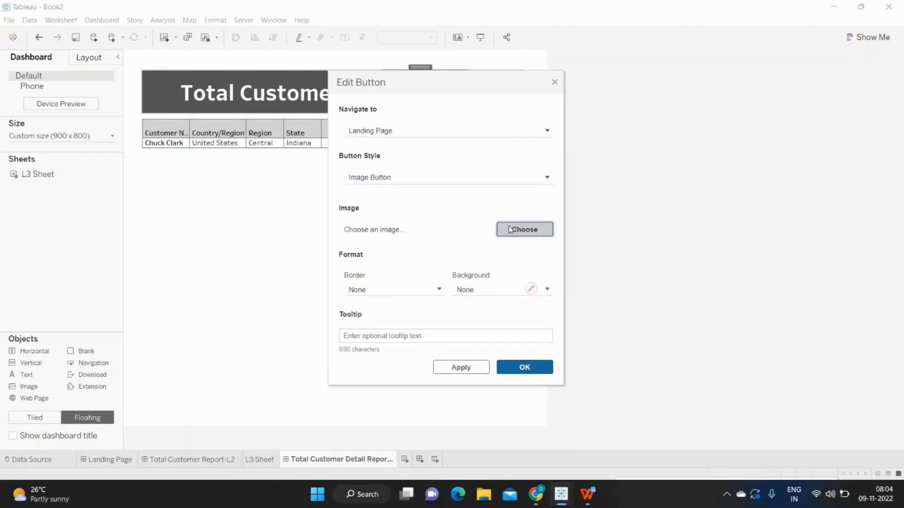
left_click(596, 249)
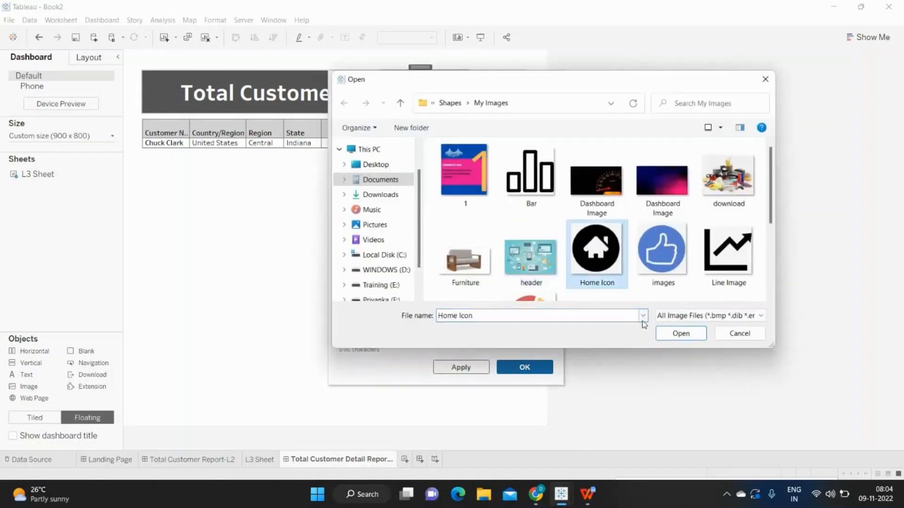
left_click(681, 333)
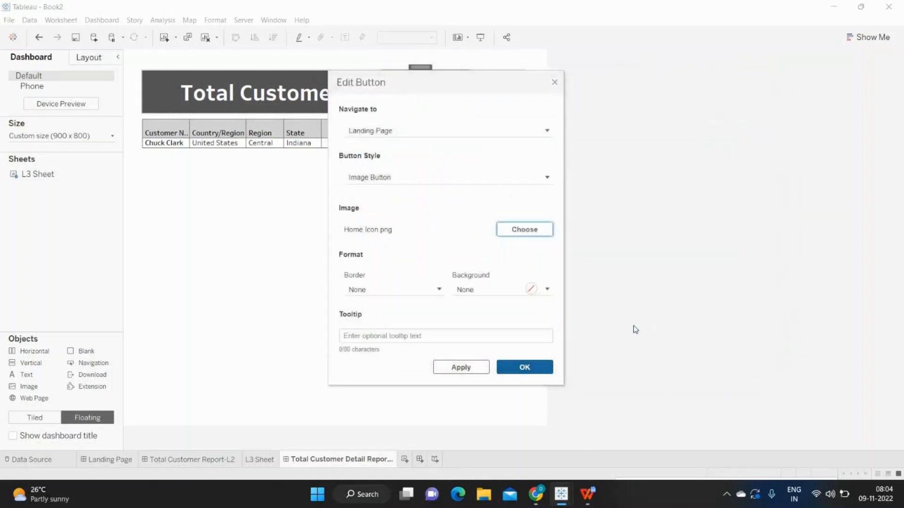
left_click(511, 371)
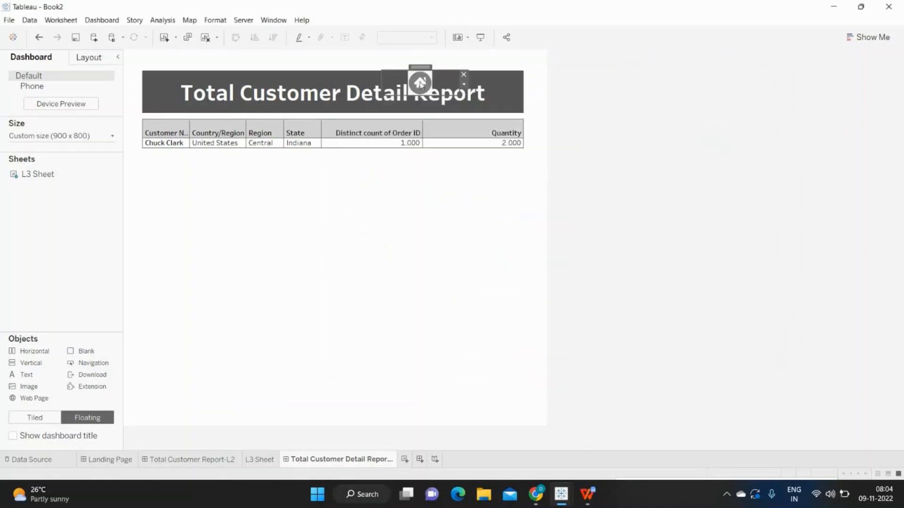
left_click_drag(418, 66, 488, 75)
left_click_drag(489, 107, 487, 111)
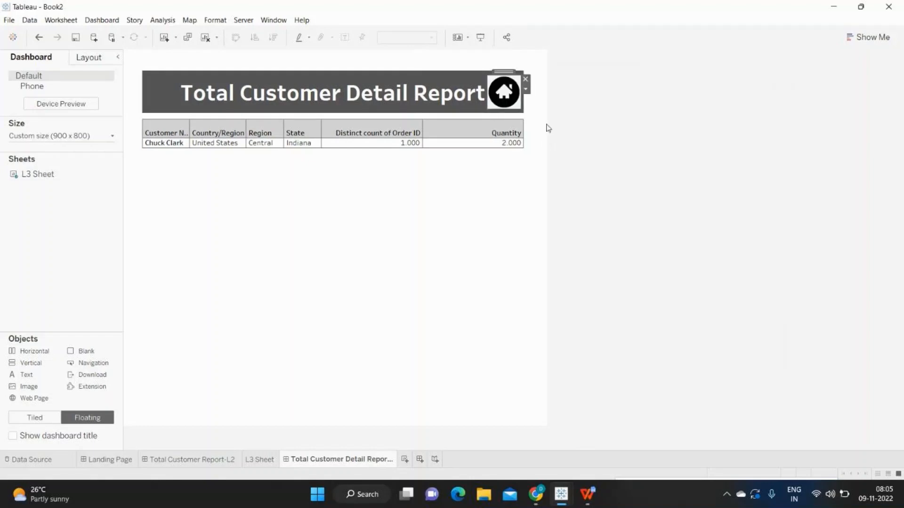
Step: Return to the Landing Page through the detail report's home button and set the Start Date to 28-12-2021
left_click(505, 97, "alt")
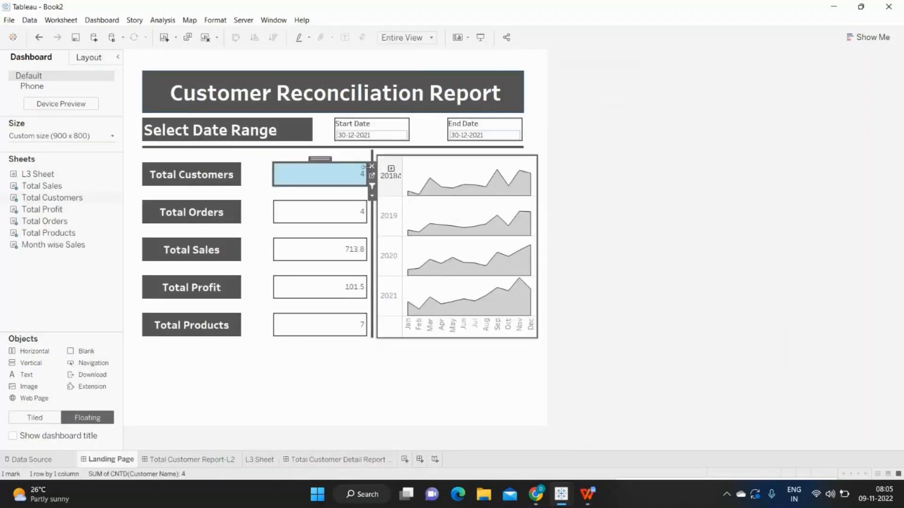
left_click(370, 135)
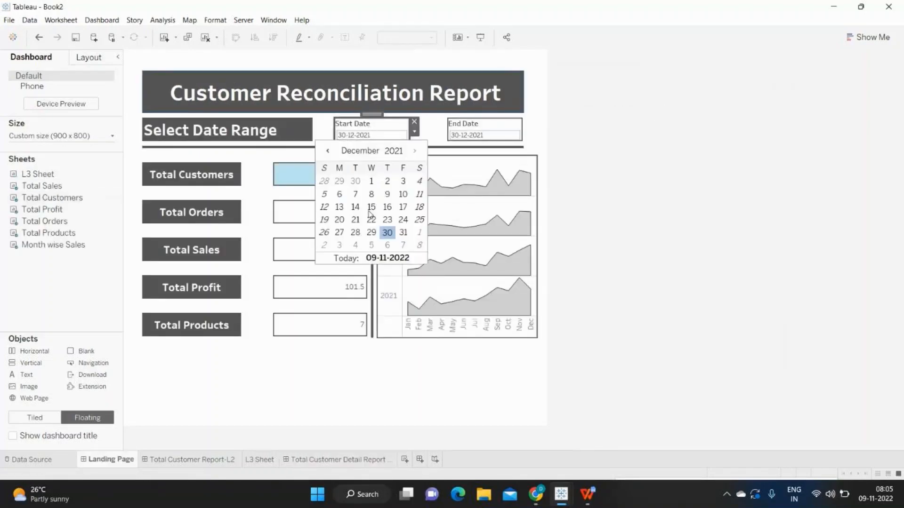
left_click(355, 233)
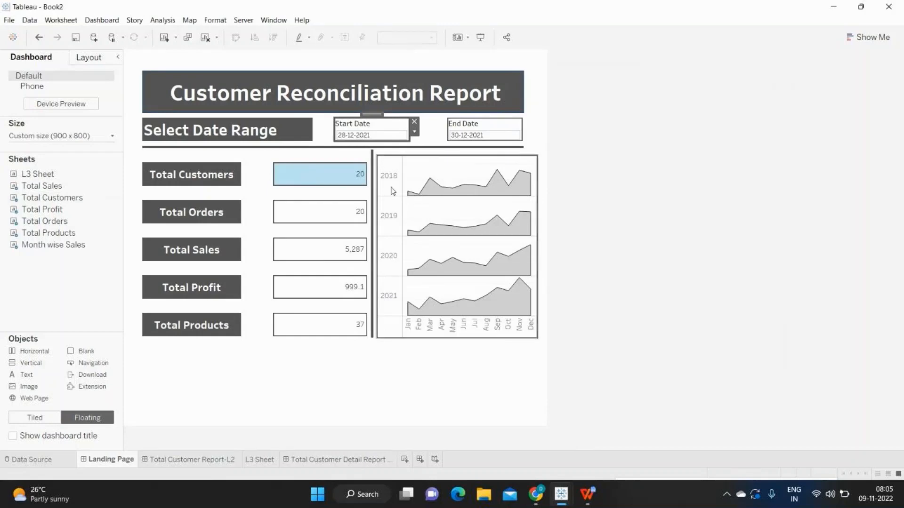
Step: Open the L2 report from the Total Customers value and review the customer list for the new date range
left_click(360, 181)
left_click(360, 181)
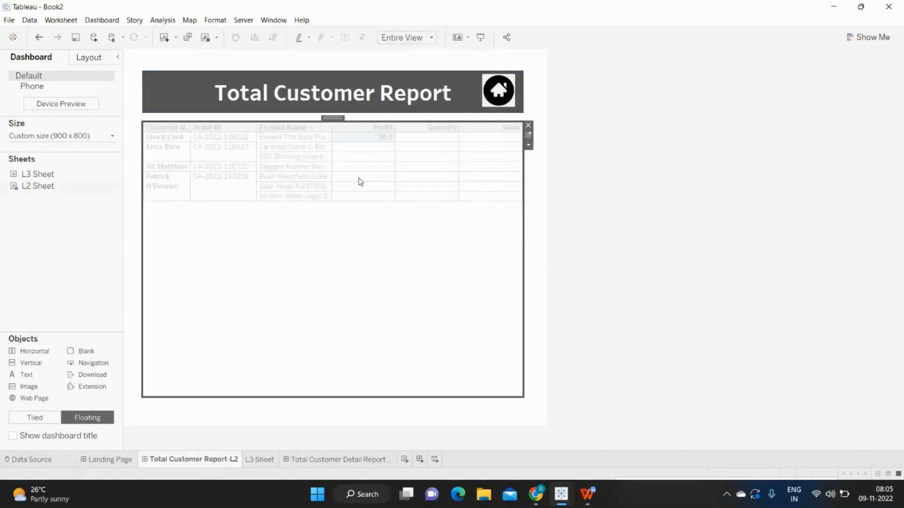
scroll(190, 154, "down", 3)
scroll(186, 148, "up", 3)
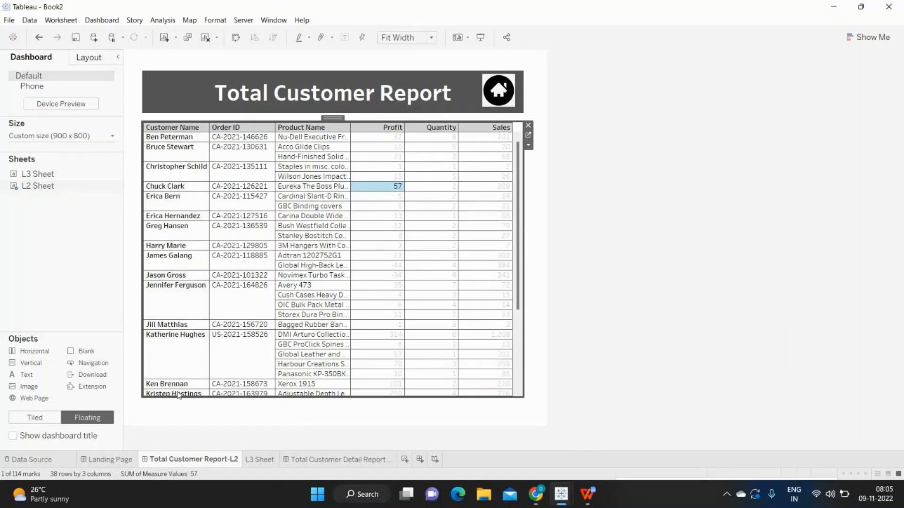
scroll(178, 397, "down", 3)
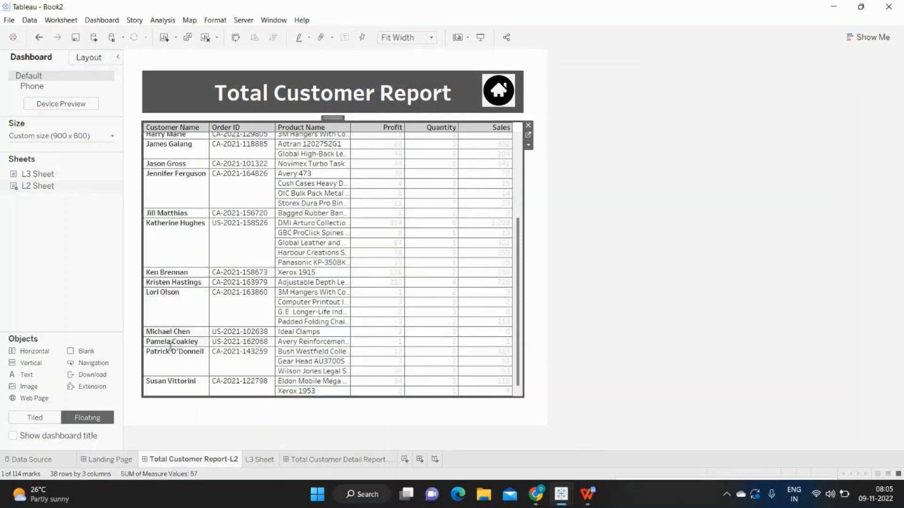
scroll(304, 304, "up", 4)
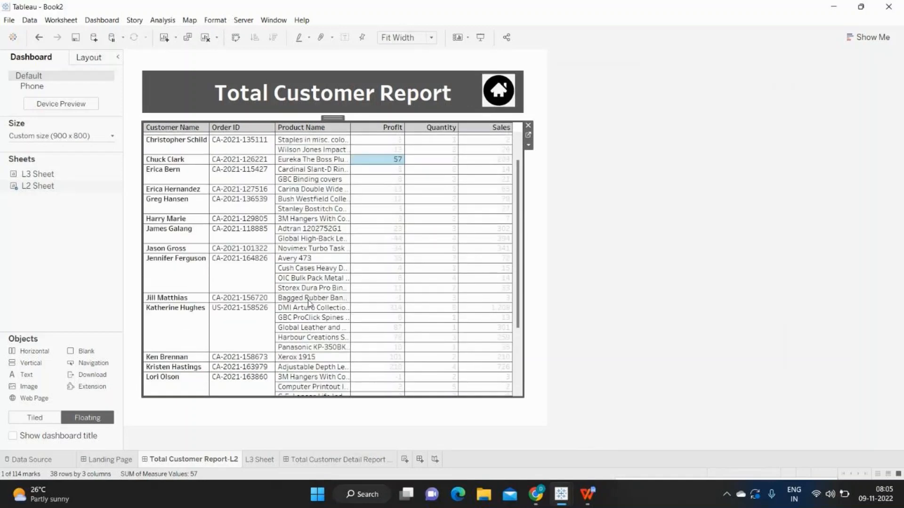
Step: Test the L3 filter action by selecting one customer's Profit value, and go back to the Landing Page with the home button
left_click(381, 188)
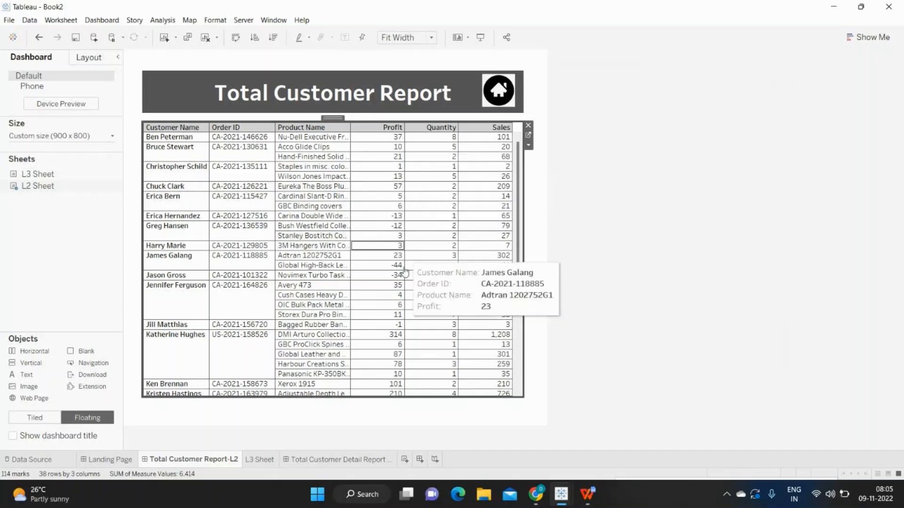
left_click(381, 267)
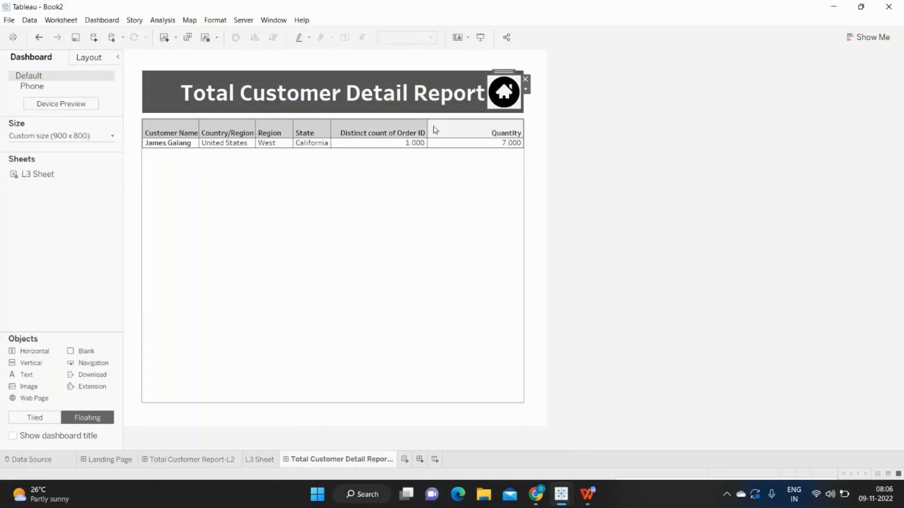
mouse_move(503, 150)
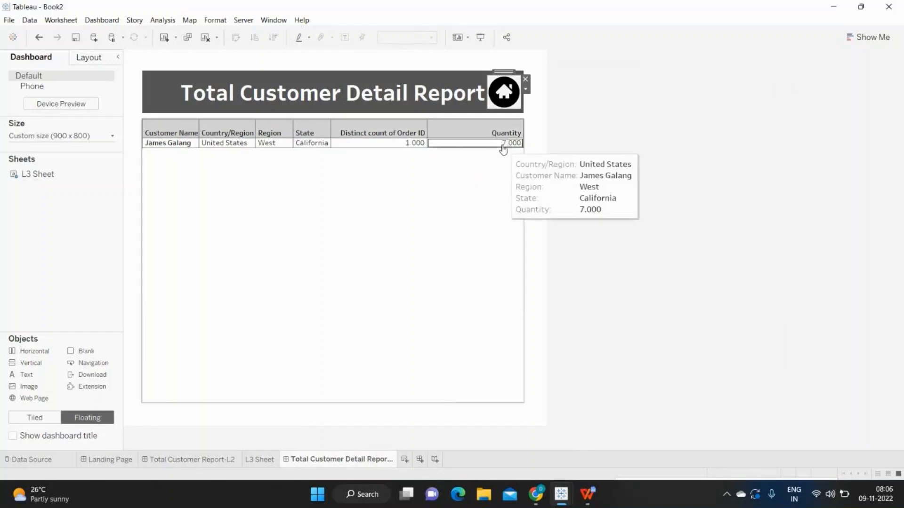
left_click(505, 88, "alt")
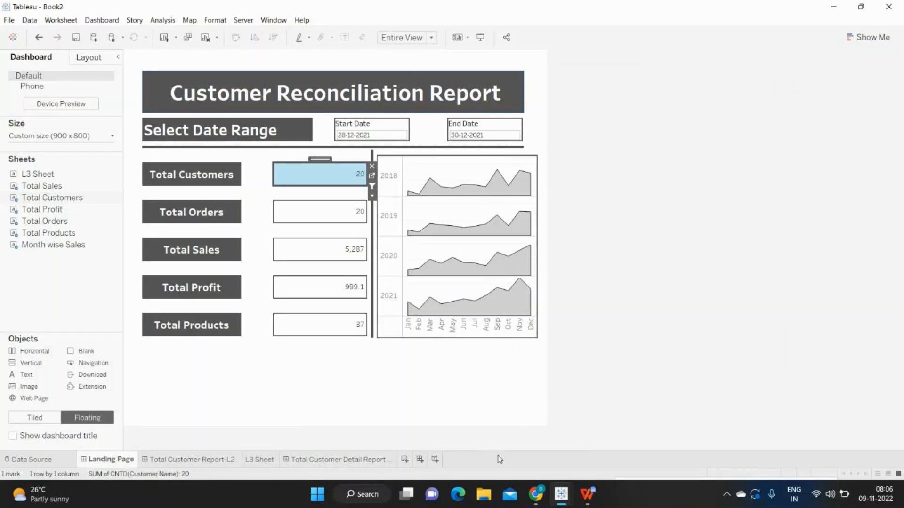
mouse_move(527, 495)
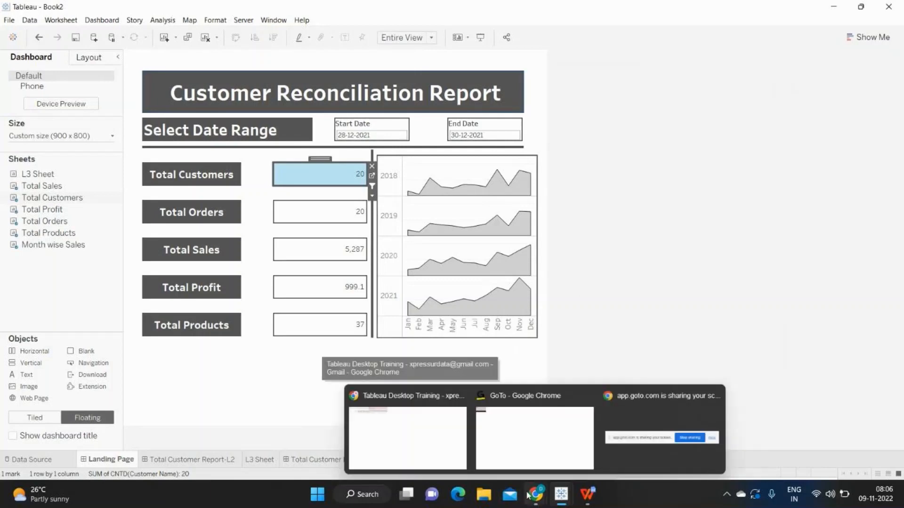